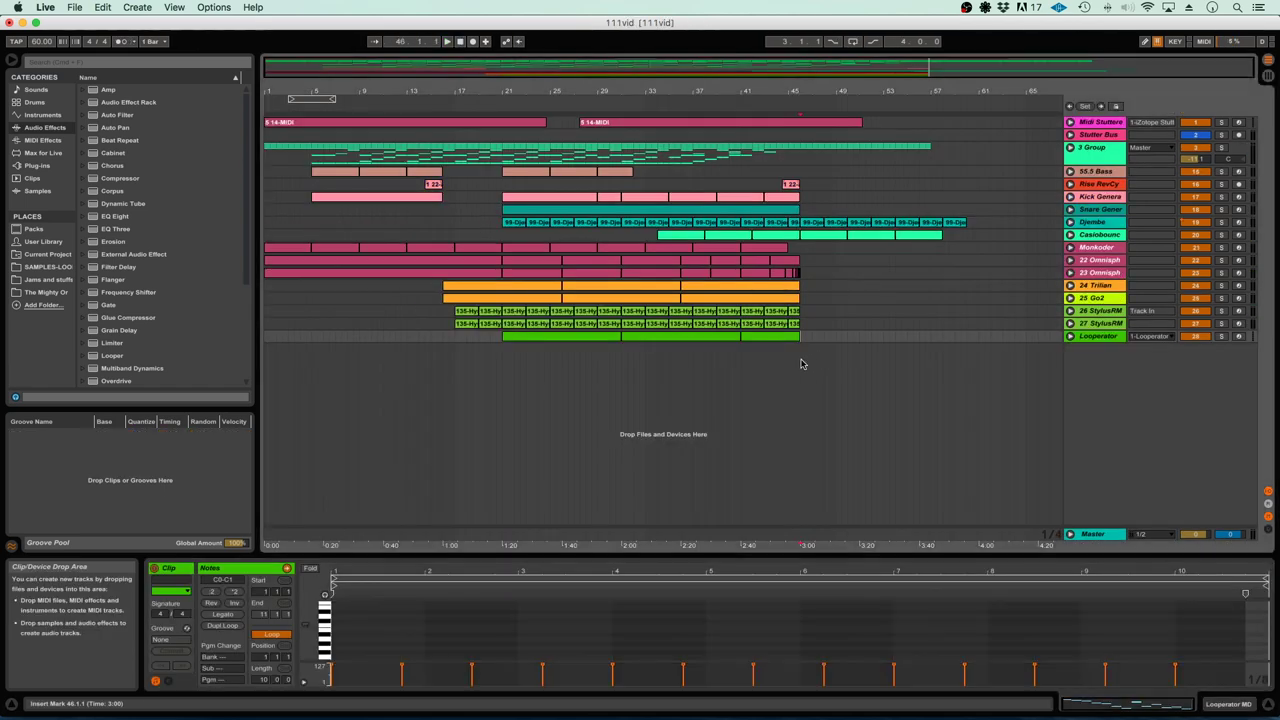
Insert a new audio track below the Looperator track and name it "Guitar 444hz"
{"action": "key", "text": "super+t"}
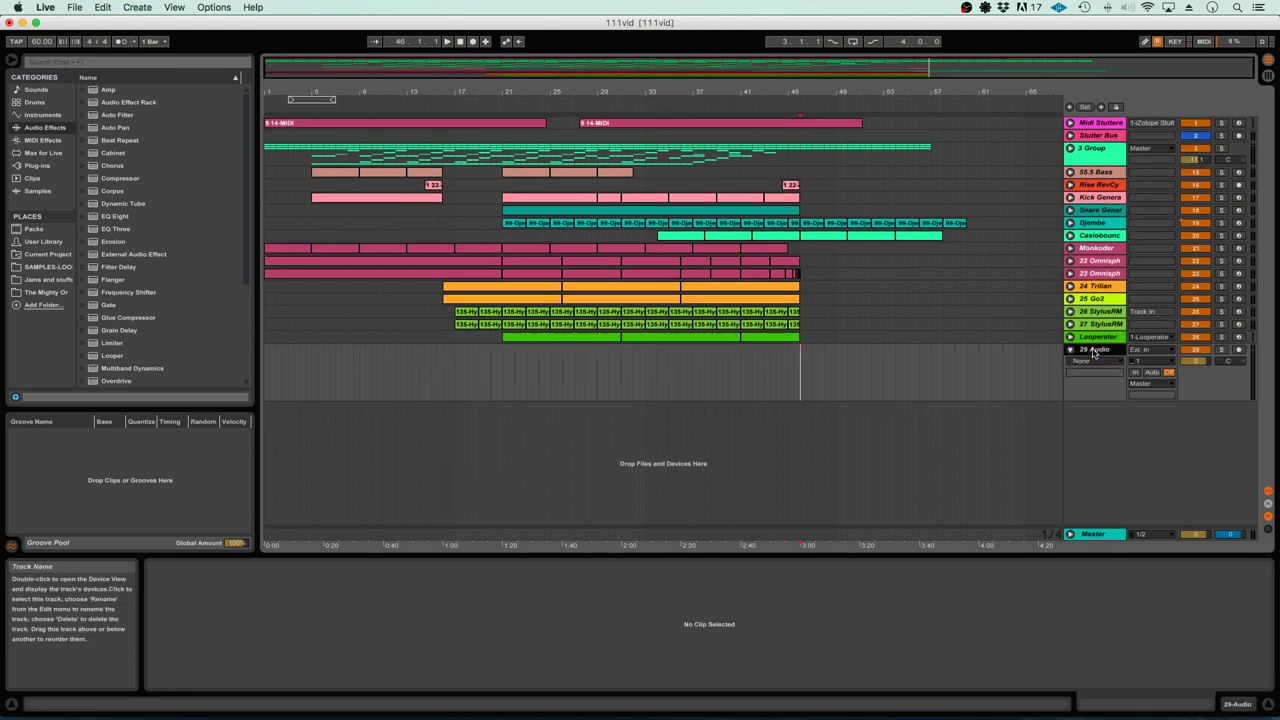
{"action": "key", "text": "super+r"}
{"action": "type", "text": "Guitar 444hz"}
{"action": "key", "text": "Return"}
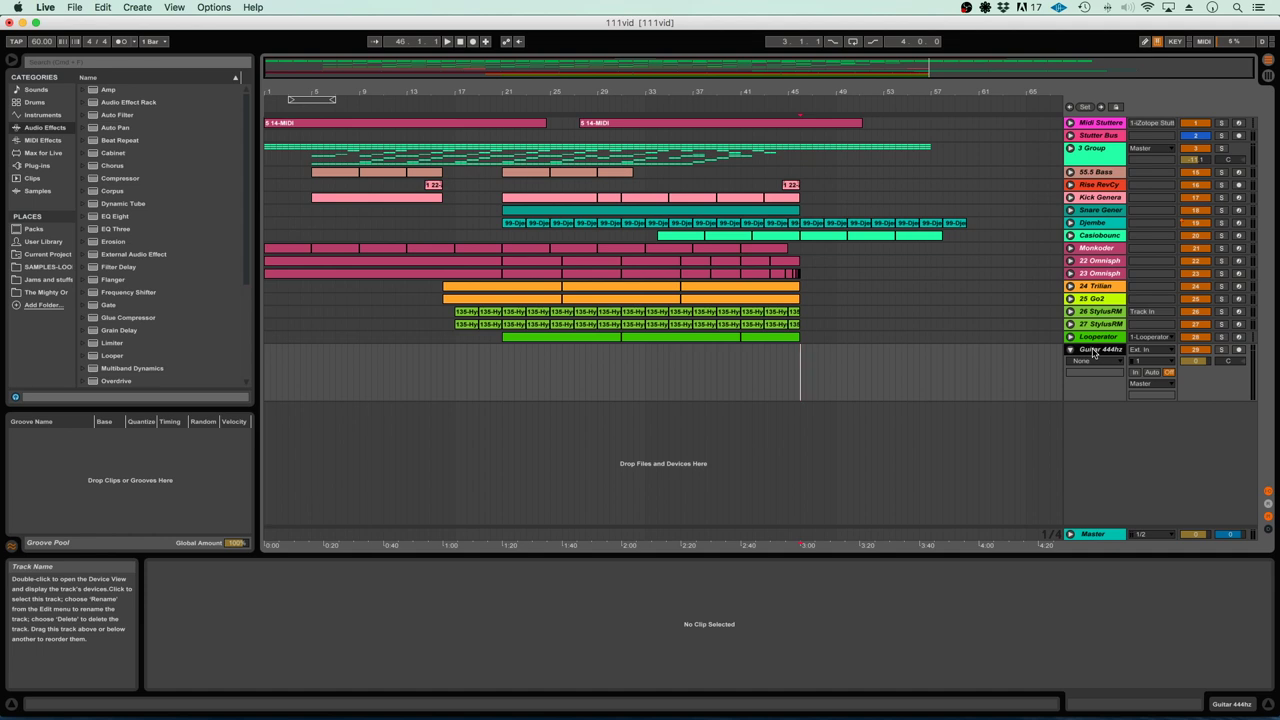
Load the Tuner effect on the Guitar 444hz track and record-arm the track with monitoring set to In
{"action": "scroll", "coordinate": [196, 232], "scroll_direction": "down", "scroll_amount": 5}
{"action": "left_click", "coordinate": [160, 342]}
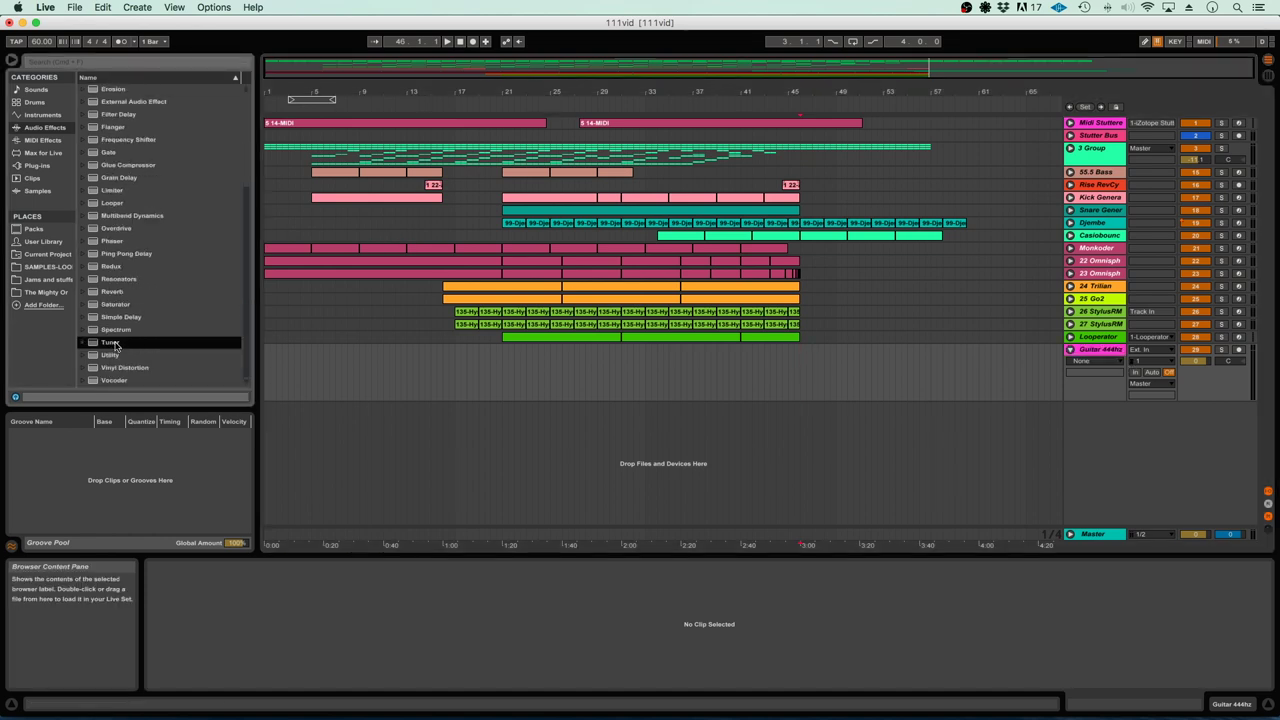
{"action": "left_click", "coordinate": [1240, 351]}
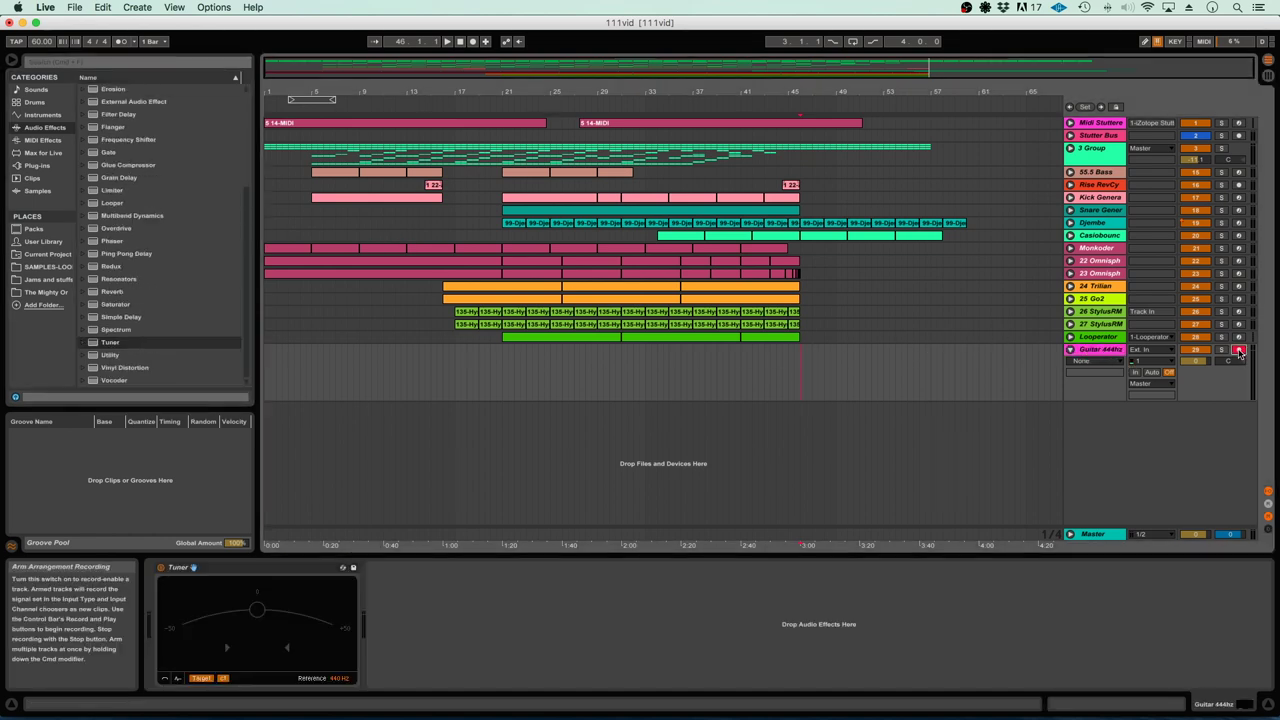
{"action": "left_click", "coordinate": [1136, 372]}
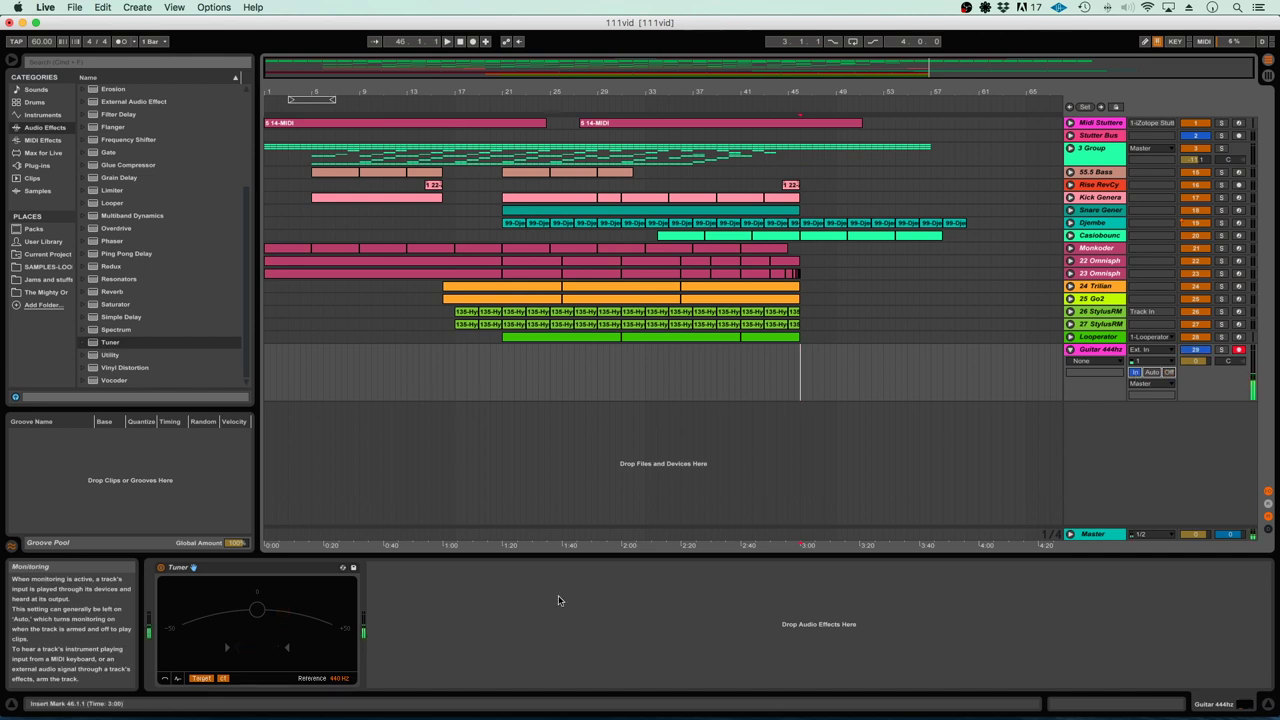
Set the Tuner's reference pitch to 444 Hz
{"action": "left_click_drag", "start_coordinate": [342, 679], "coordinate": [342, 570]}
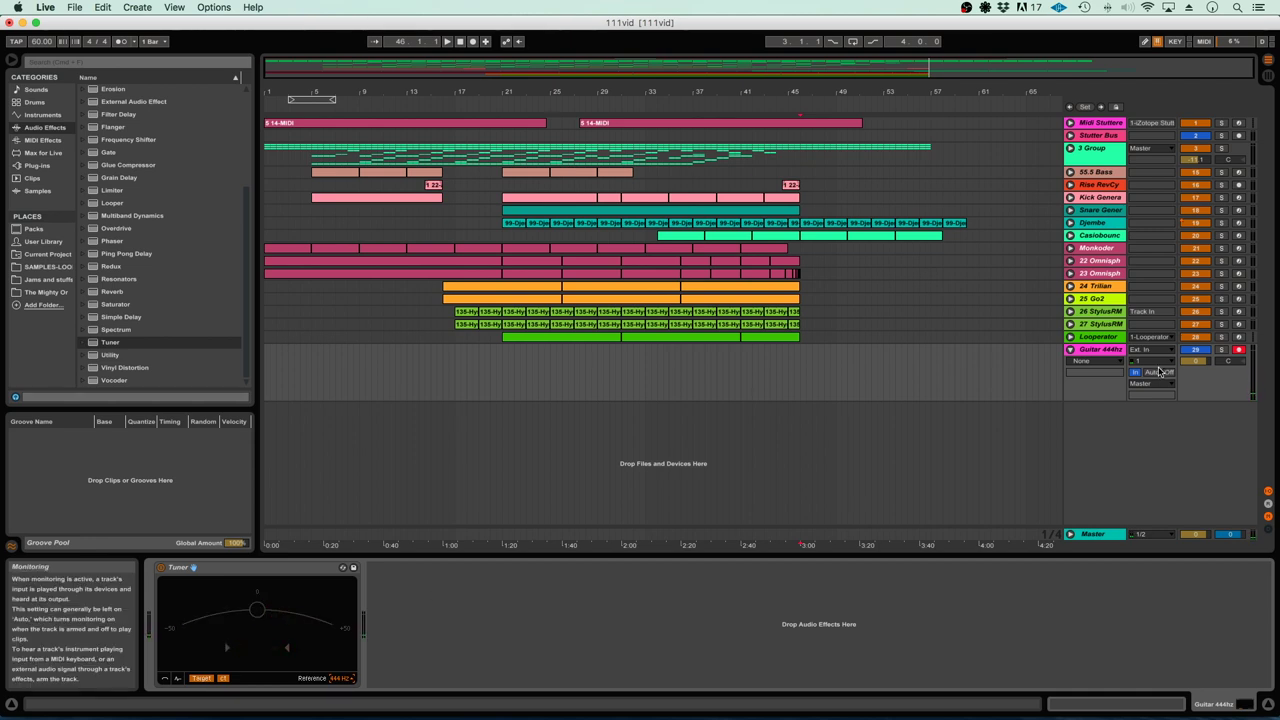
{"action": "left_click", "coordinate": [214, 7]}
{"action": "left_click", "coordinate": [212, 7]}
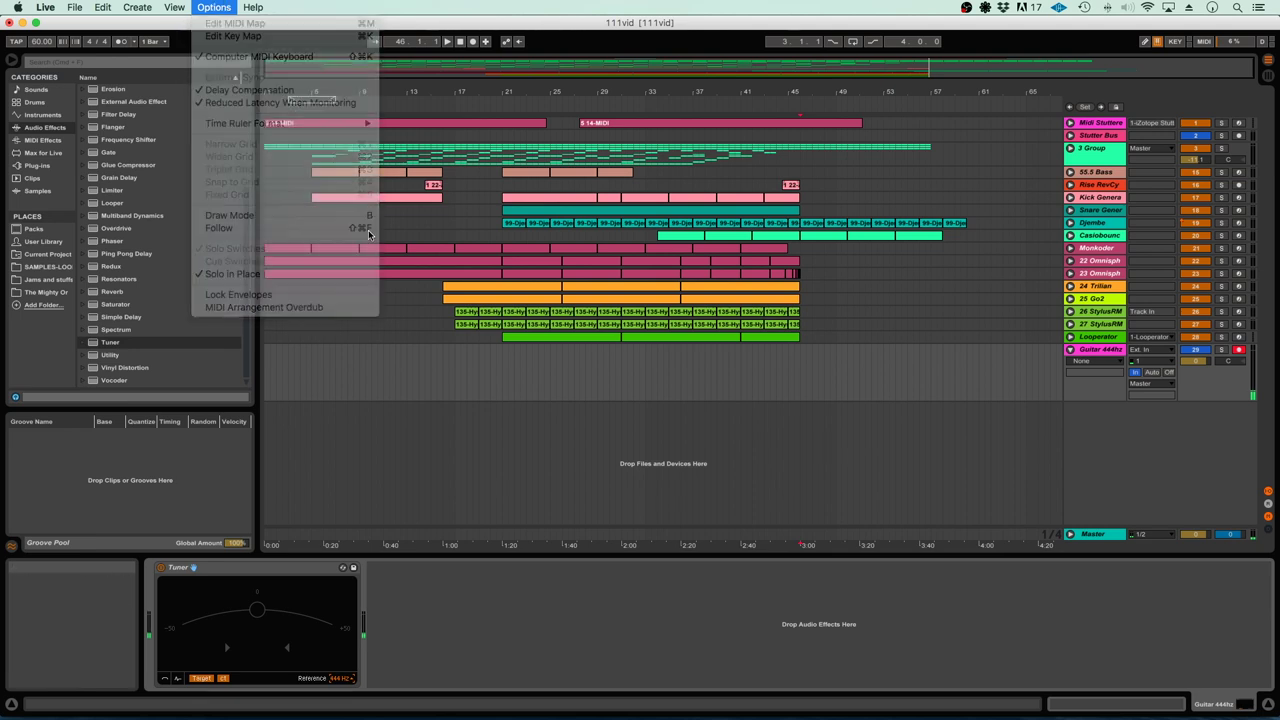
Load the AmpliTube 4 VST plug-in on the Guitar 444hz track after the Tuner
{"action": "left_click", "coordinate": [30, 165]}
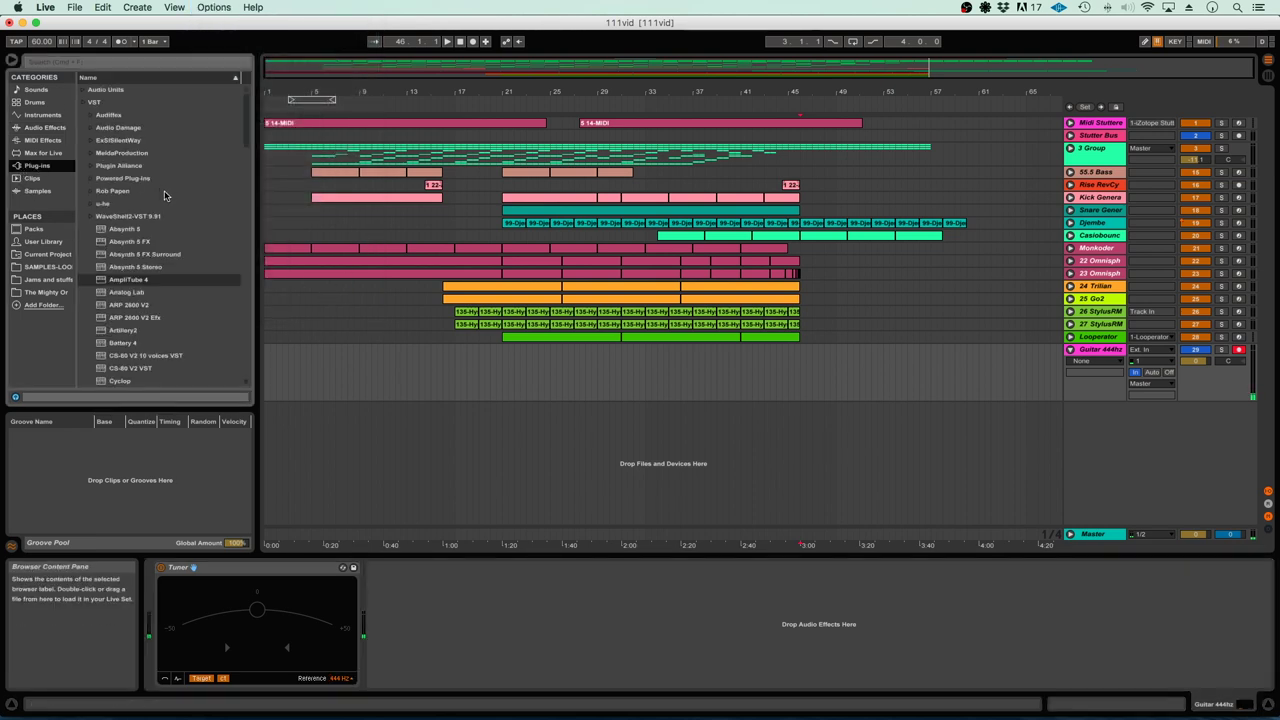
{"action": "left_click", "coordinate": [129, 280]}
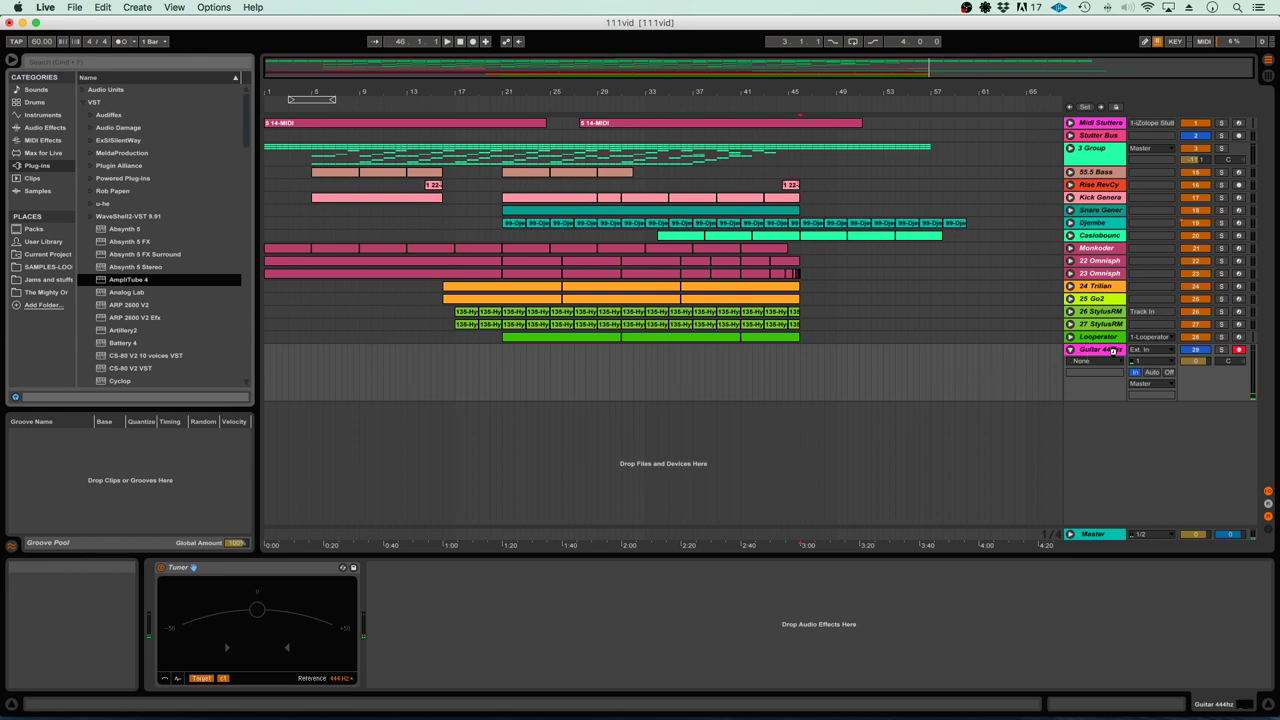
{"action": "left_click", "coordinate": [1114, 352]}
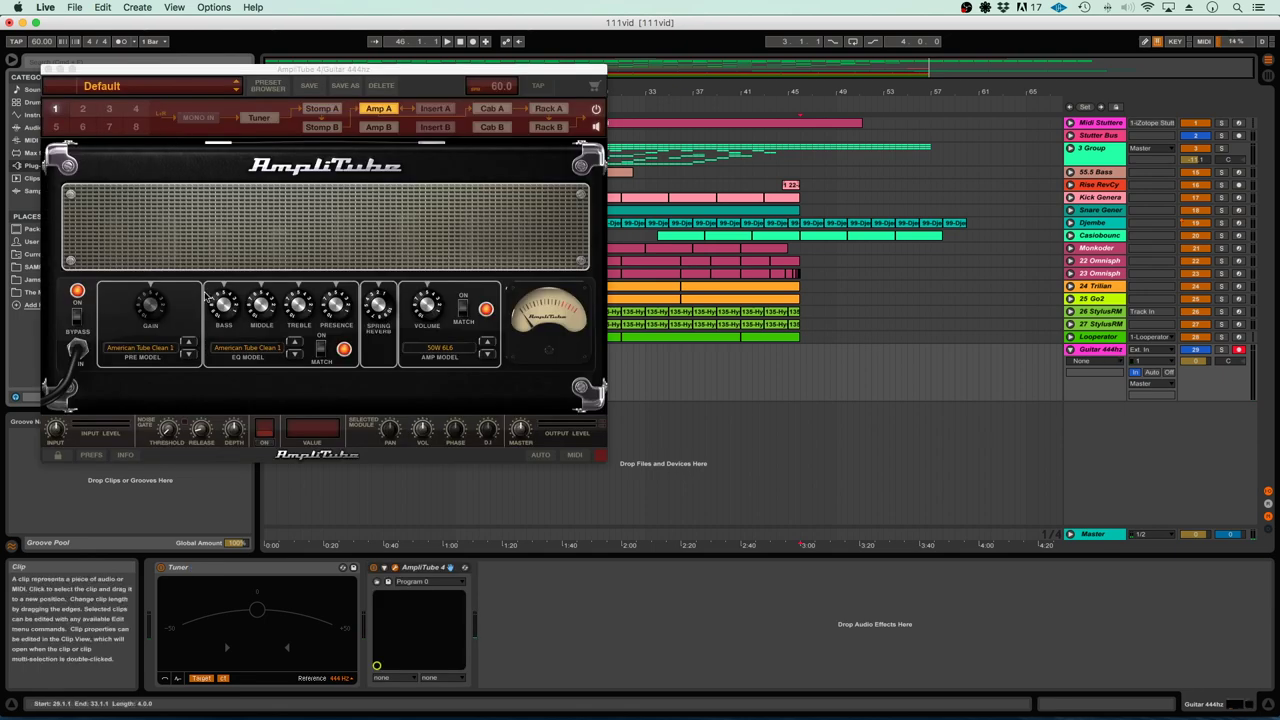
Set Amp A to the Fender '65 Twin Reverb and check the cabinet in Cab A
{"action": "left_click", "coordinate": [165, 347]}
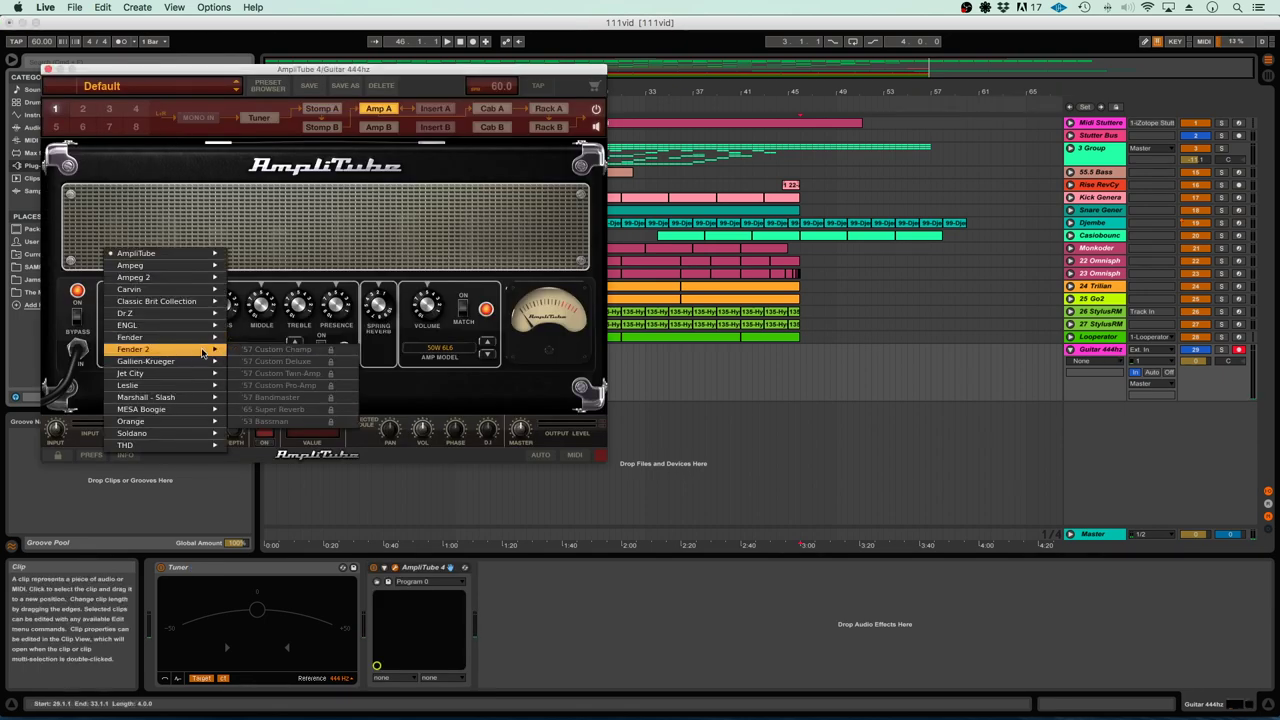
{"action": "mouse_move", "coordinate": [205, 338]}
{"action": "left_click", "coordinate": [274, 338]}
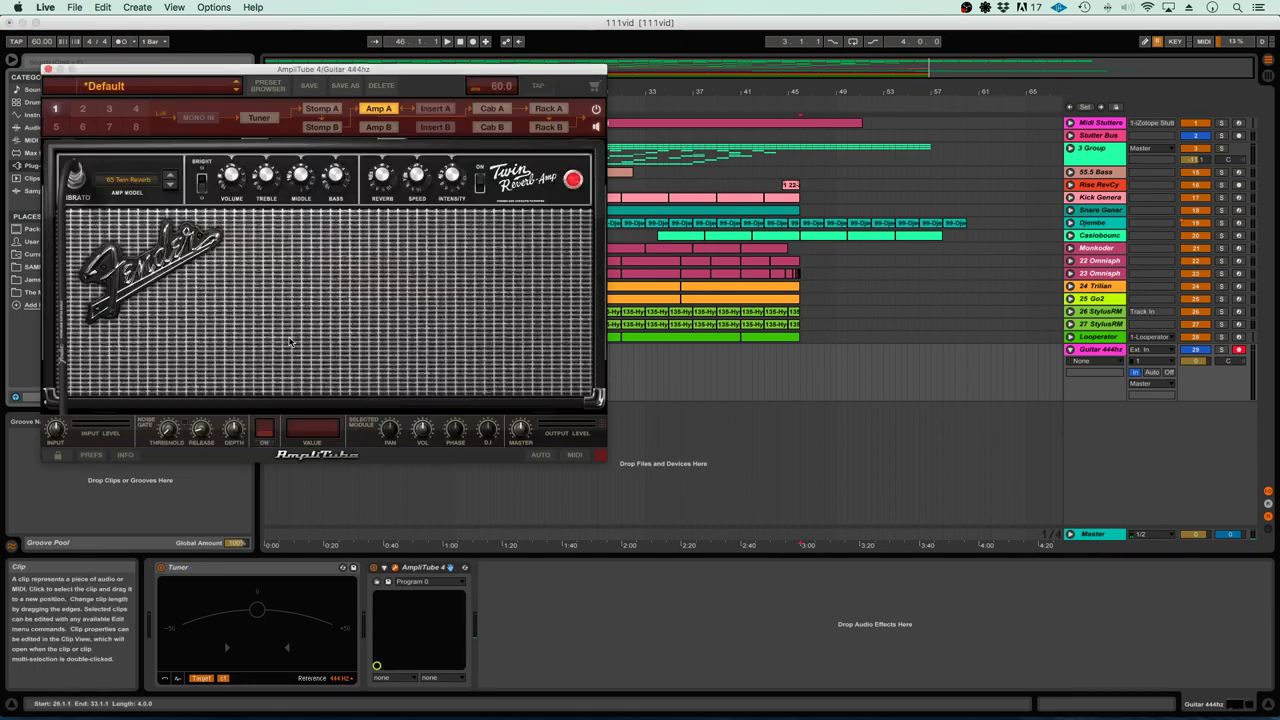
{"action": "left_click", "coordinate": [489, 110]}
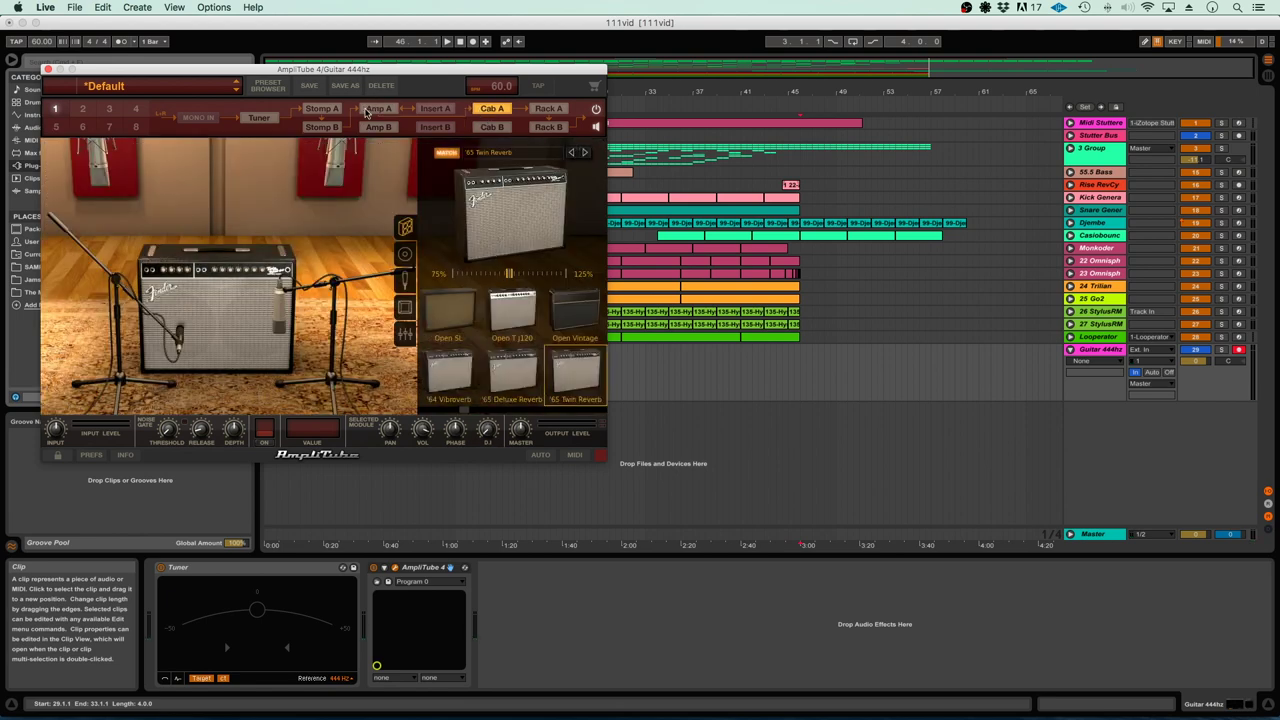
{"action": "left_click", "coordinate": [366, 113]}
Add the AmpliTube OverScream distortion pedal to the second slot of Stomp A
{"action": "left_click", "coordinate": [327, 116]}
{"action": "left_click", "coordinate": [167, 402]}
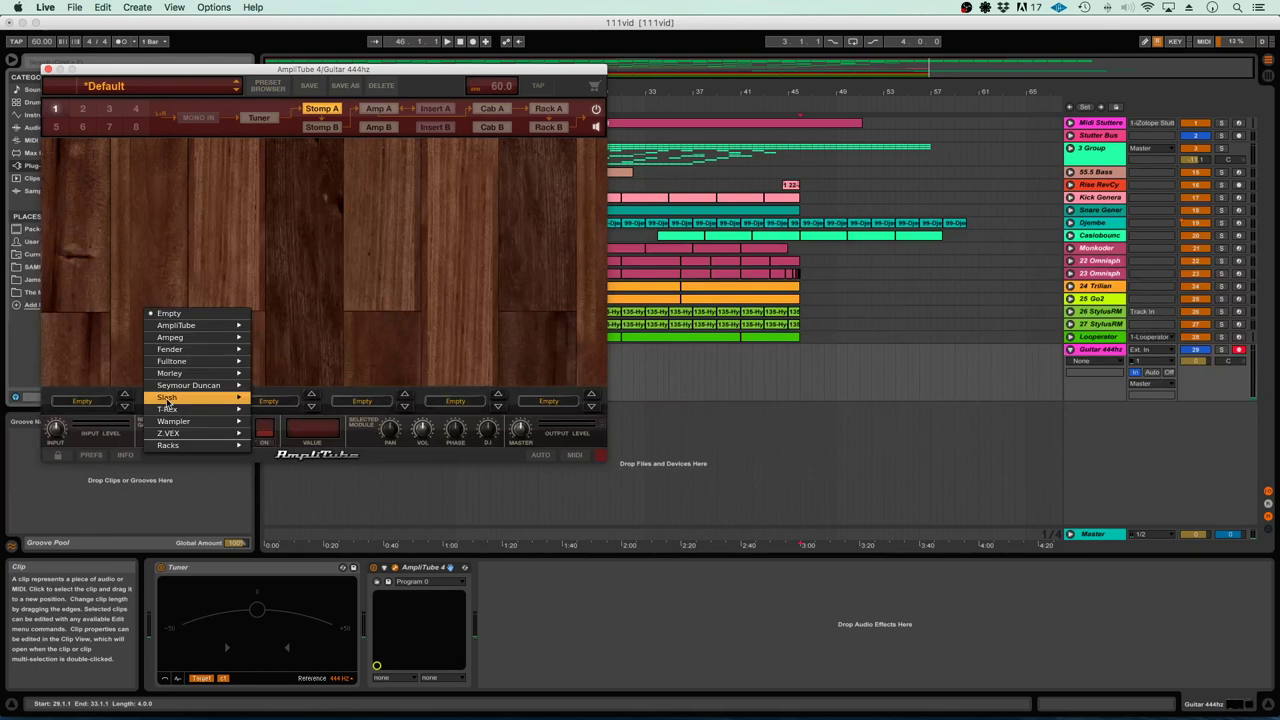
{"action": "mouse_move", "coordinate": [230, 326]}
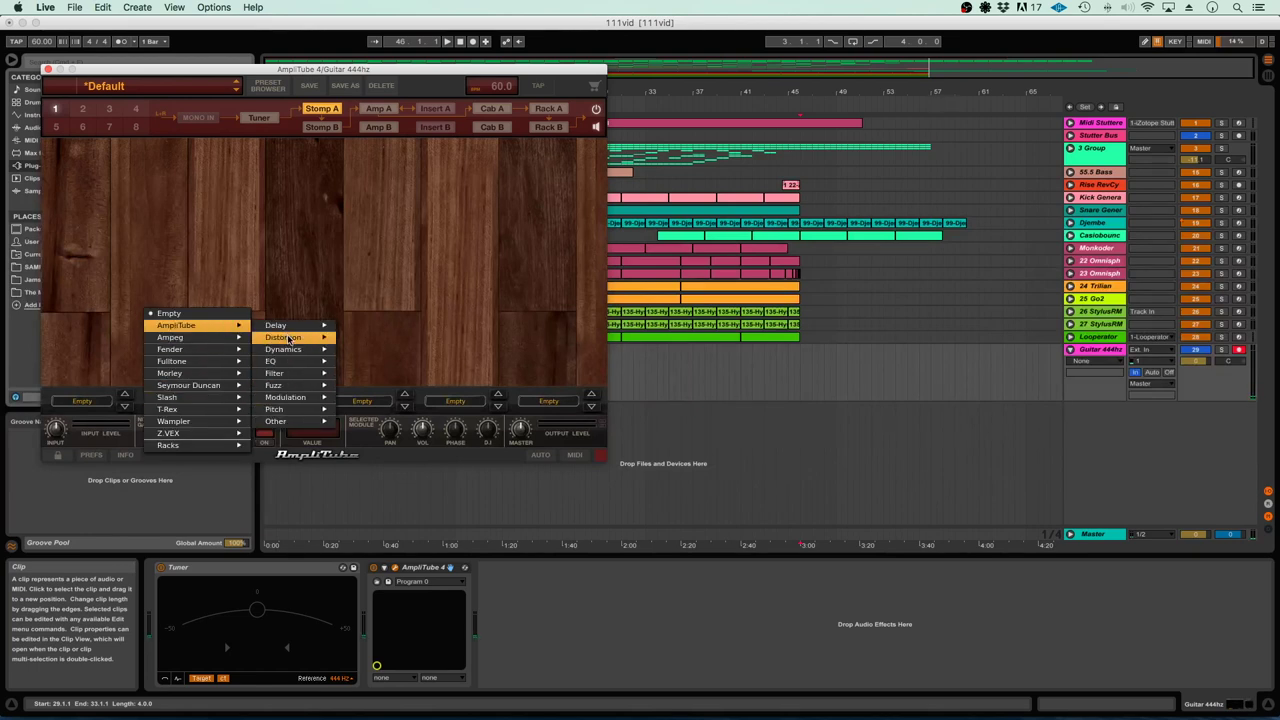
{"action": "mouse_move", "coordinate": [288, 338]}
{"action": "left_click", "coordinate": [367, 426]}
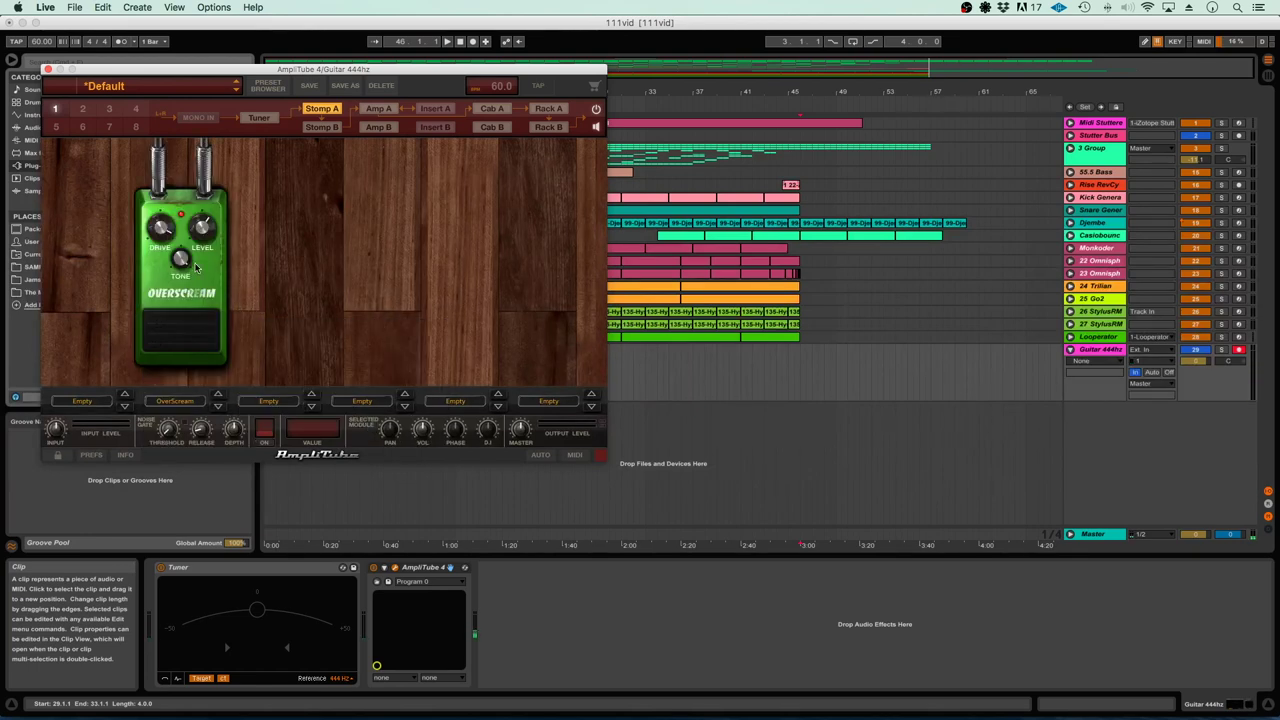
Add the Fender Tape Echo to the first slot of Rack A and adjust its time and brightness
{"action": "left_click", "coordinate": [550, 112]}
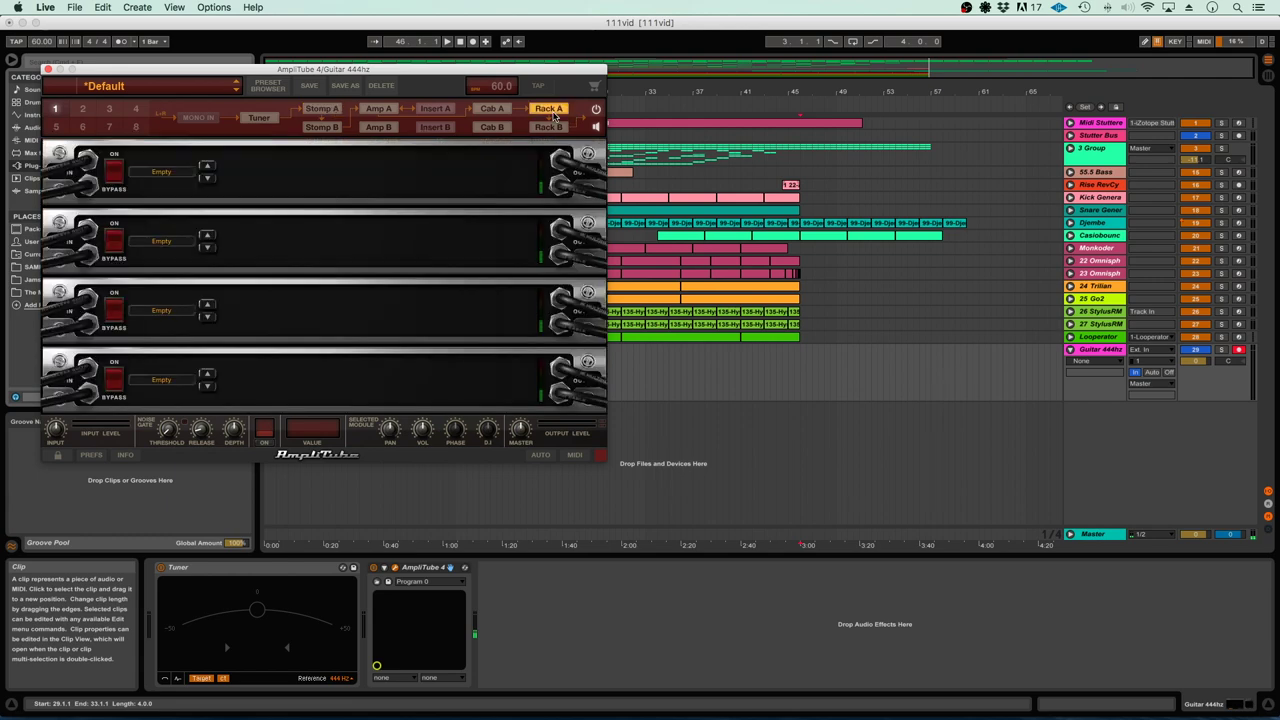
{"action": "left_click", "coordinate": [168, 170]}
{"action": "mouse_move", "coordinate": [172, 200]}
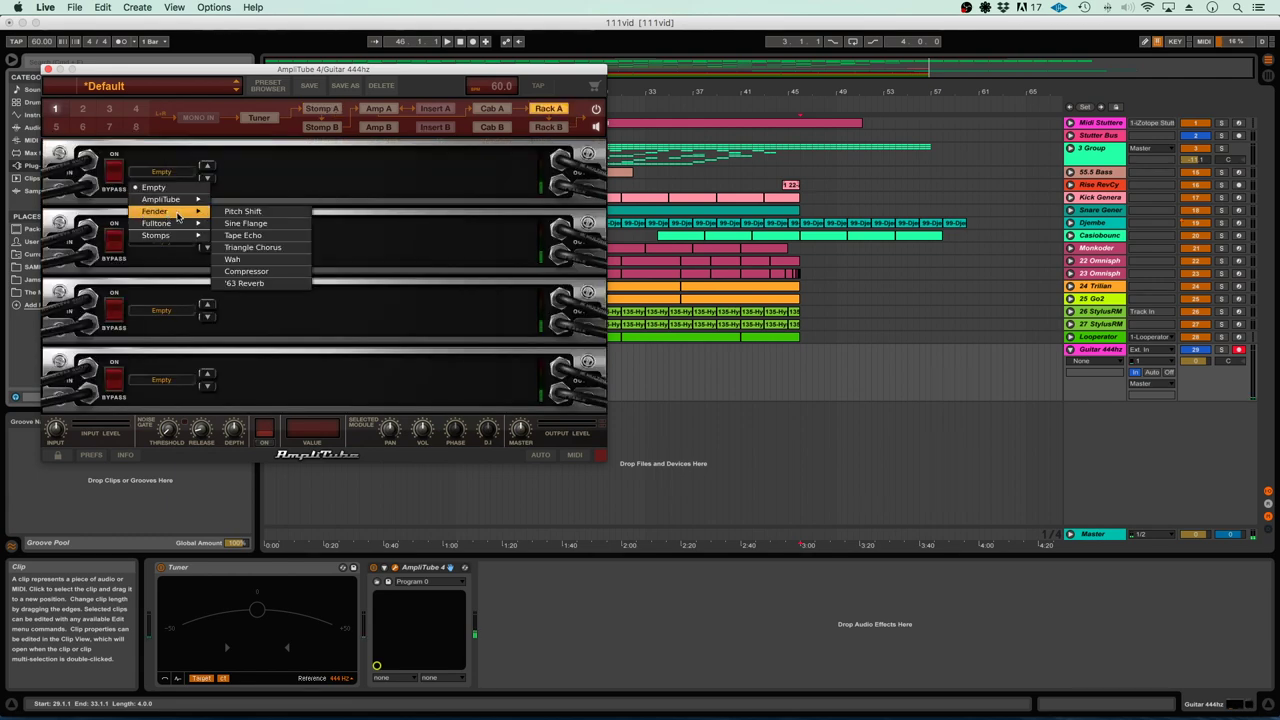
{"action": "left_click", "coordinate": [258, 236]}
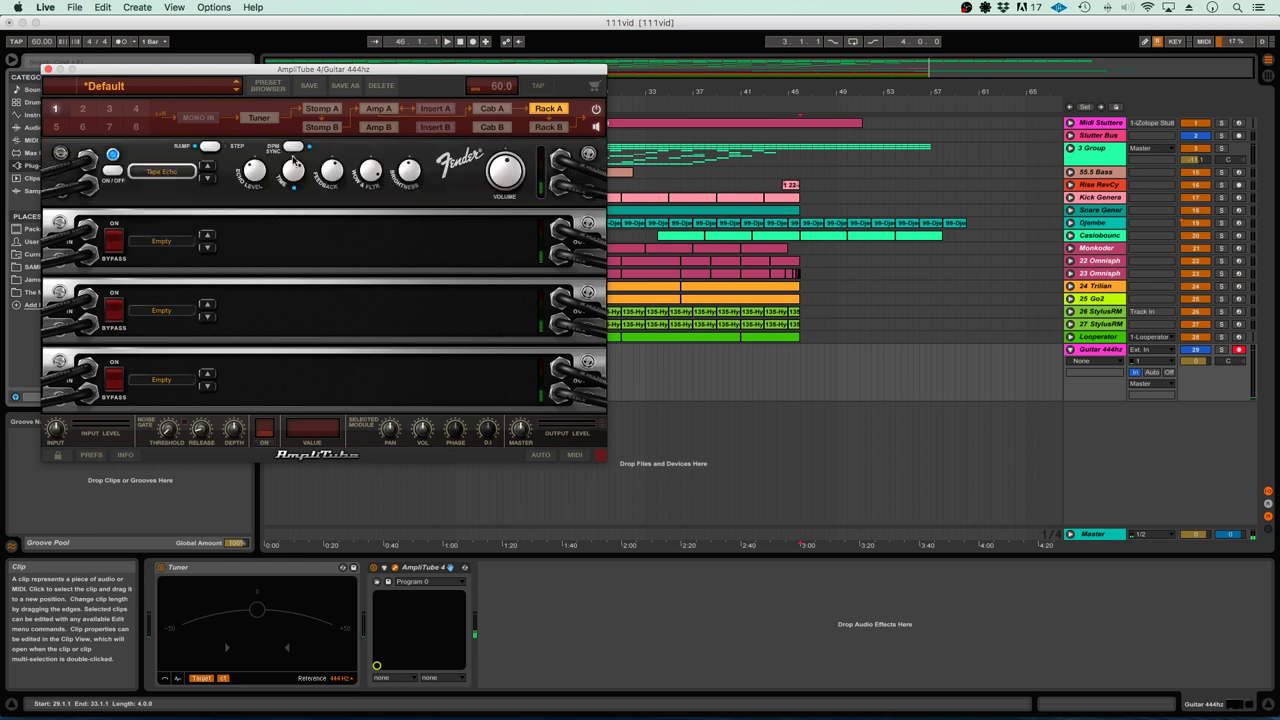
{"action": "left_click_drag", "start_coordinate": [293, 184], "coordinate": [291, 201]}
{"action": "left_click_drag", "start_coordinate": [407, 184], "coordinate": [408, 169]}
Add the AmpliTube Digital Reverb to the fourth slot of Rack A and set its mix to 51.2%
{"action": "left_click", "coordinate": [160, 380]}
{"action": "mouse_move", "coordinate": [198, 413]}
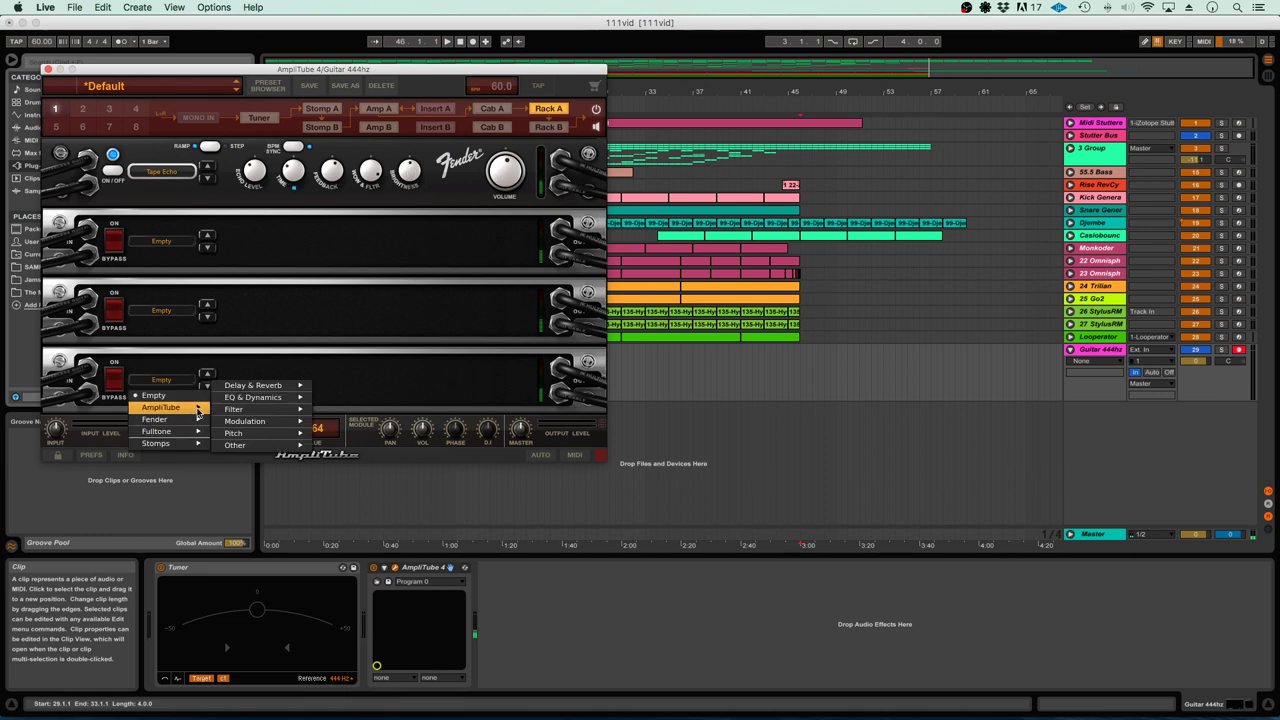
{"action": "mouse_move", "coordinate": [280, 388]}
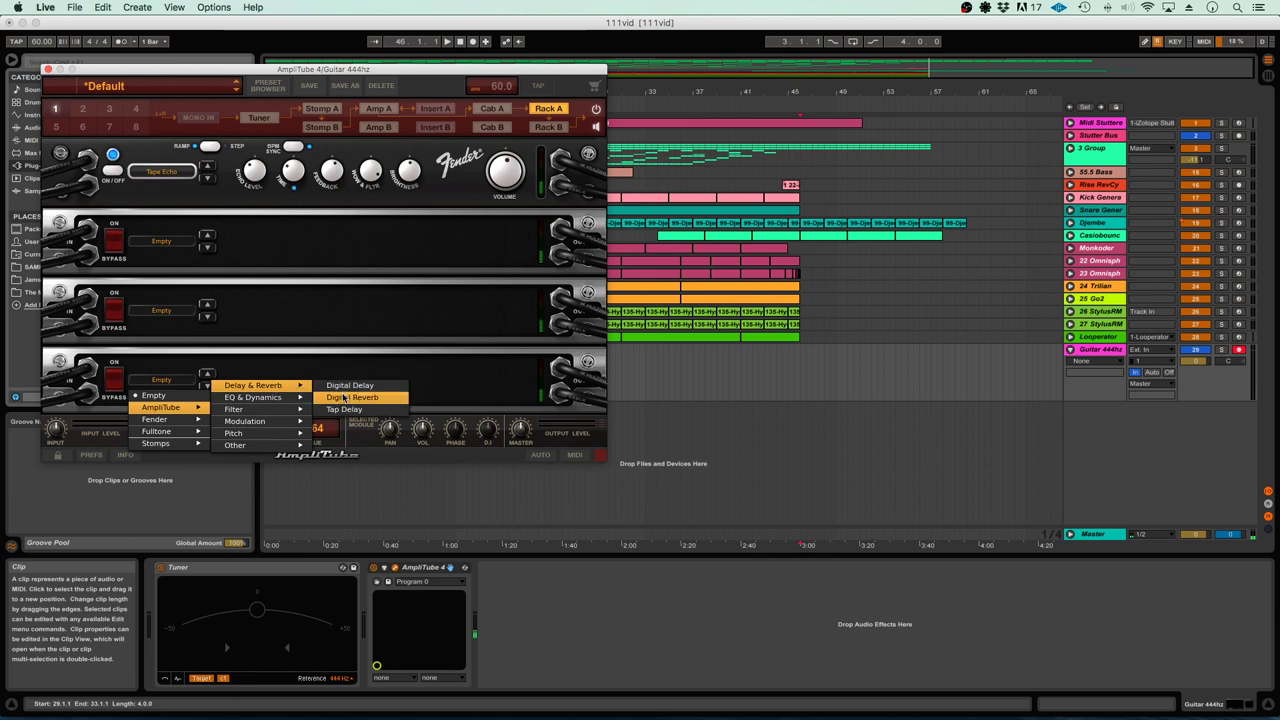
{"action": "left_click", "coordinate": [343, 398]}
{"action": "left_click_drag", "start_coordinate": [462, 384], "coordinate": [455, 347]}
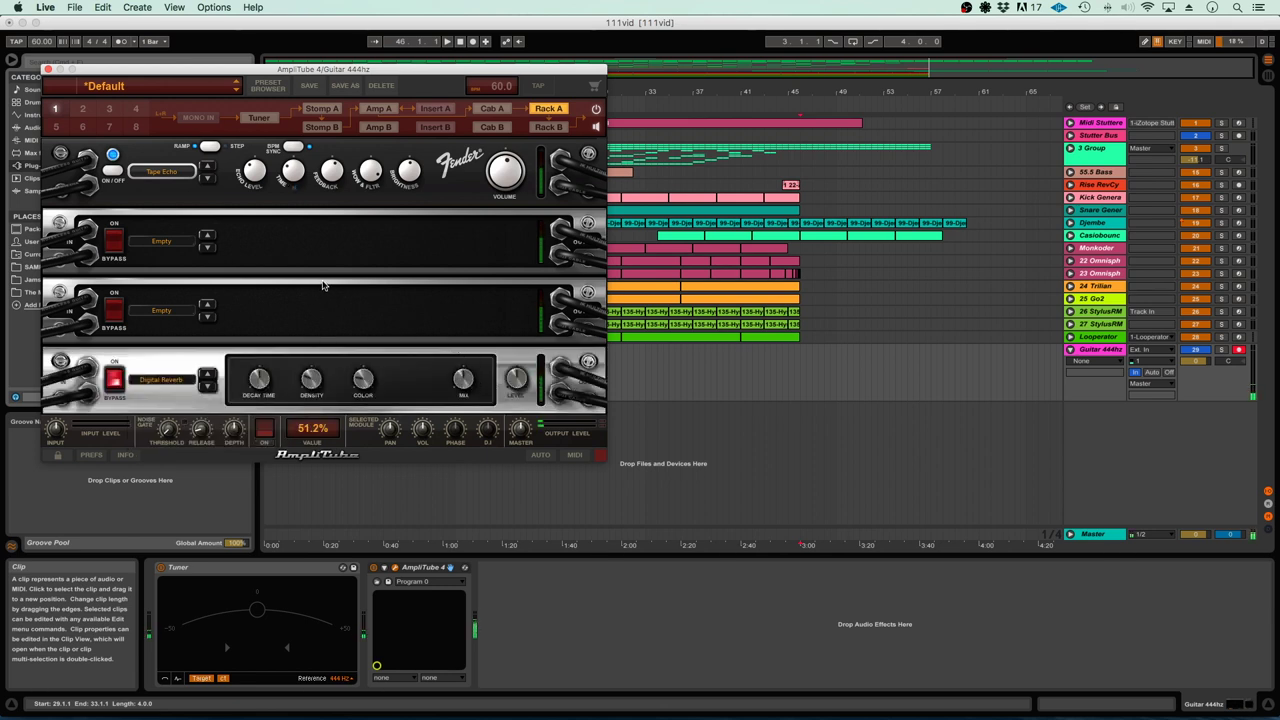
Lower the Guitar 444hz track volume to about -13.5 dB and close the AmpliTube window
{"action": "left_click", "coordinate": [1198, 362]}
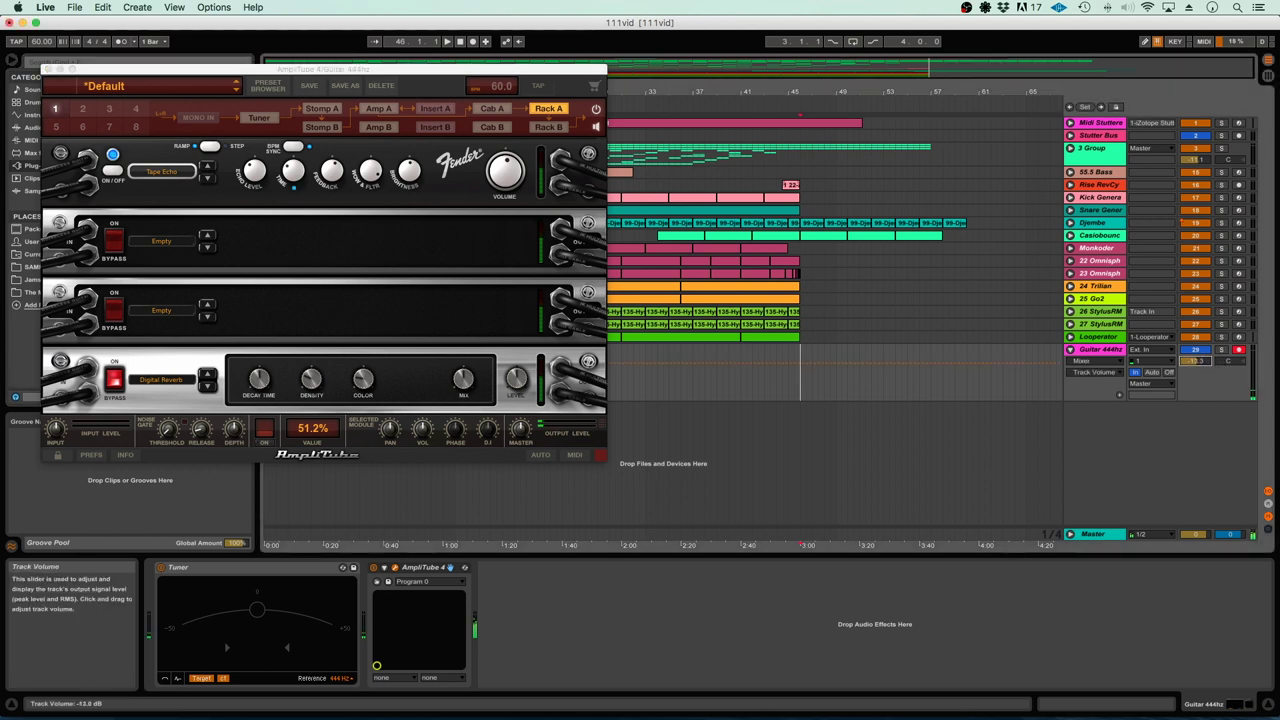
{"action": "left_click", "coordinate": [48, 69]}
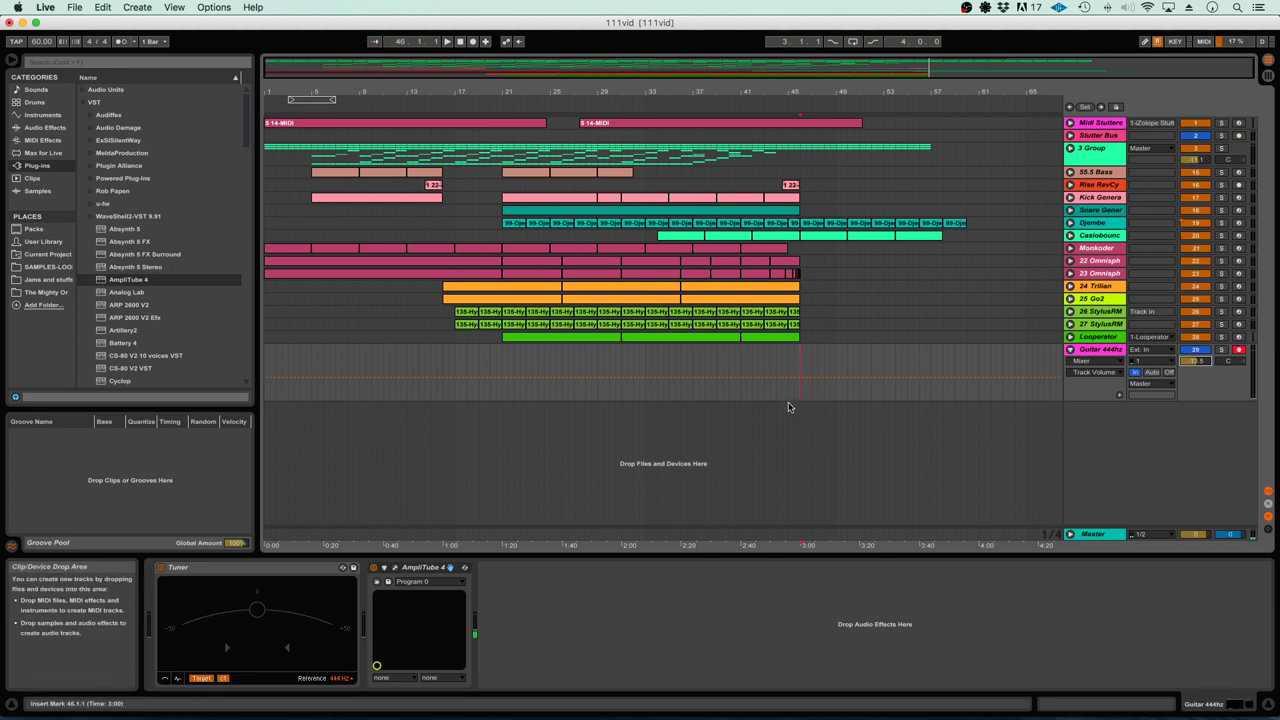
Turn on the metronome and set the audio buffer size to 64 samples in the preferences
{"action": "left_click", "coordinate": [121, 41]}
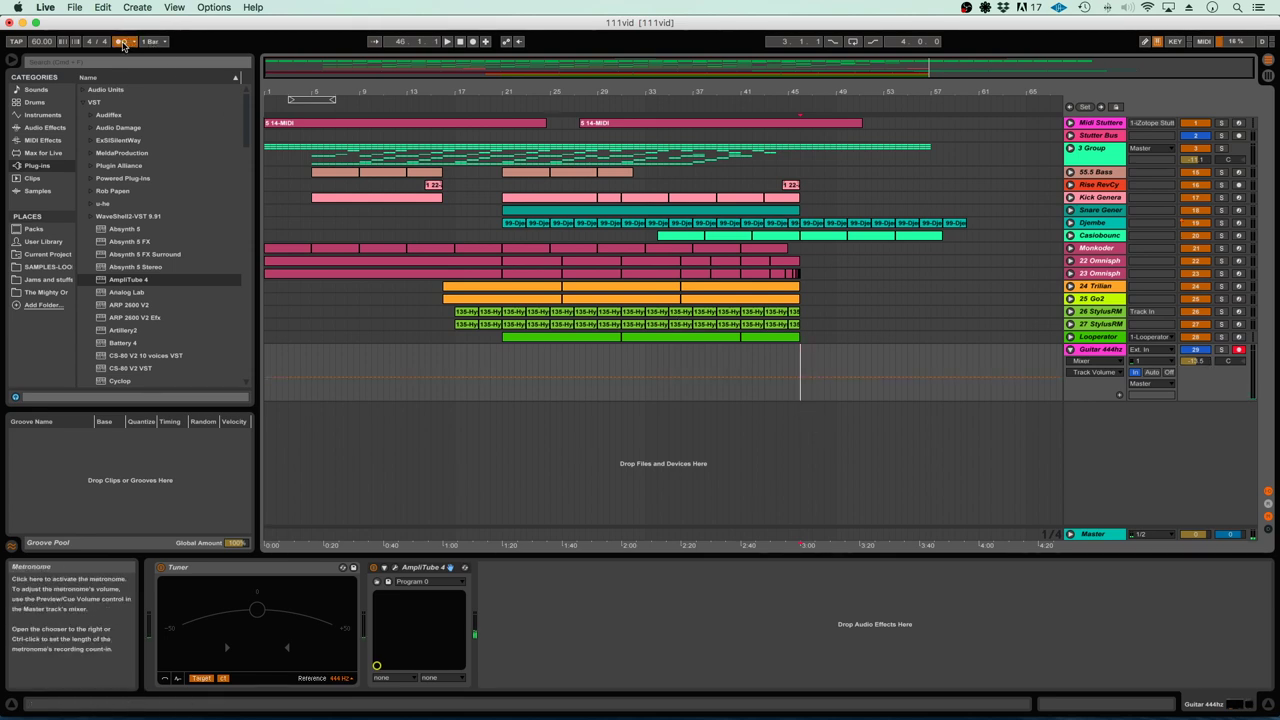
{"action": "key", "text": "super+comma"}
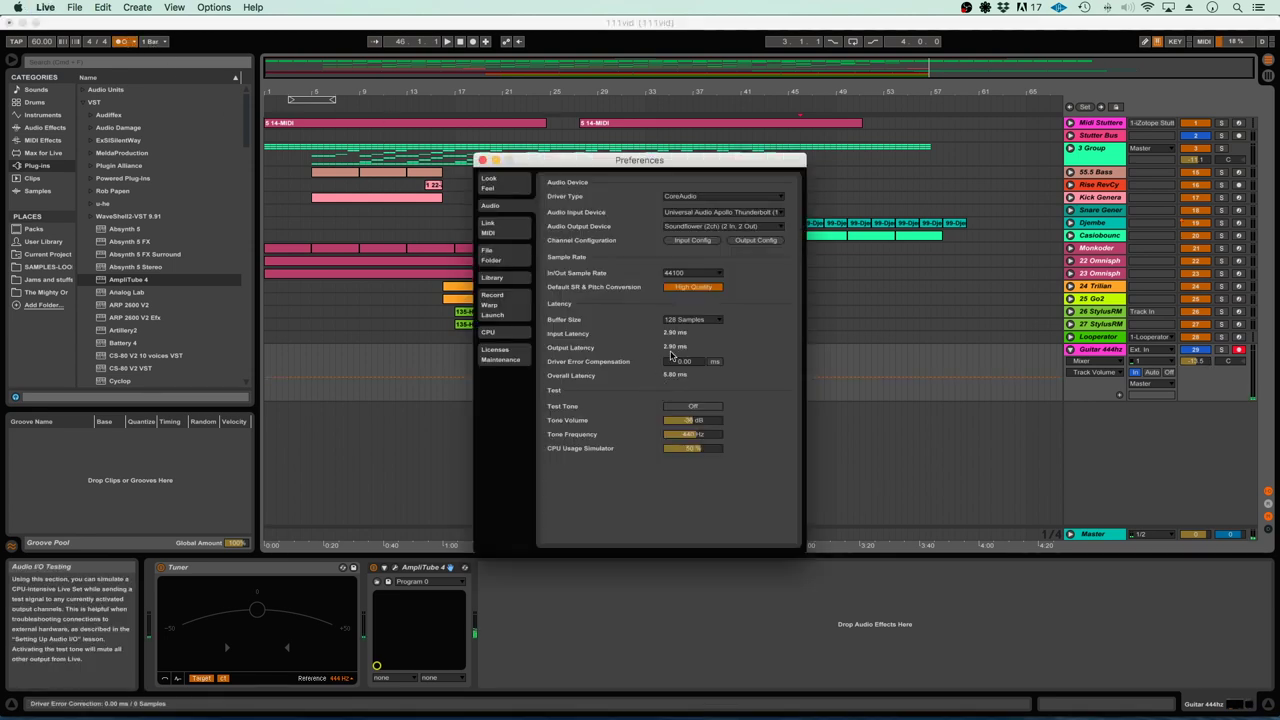
{"action": "left_click", "coordinate": [690, 319]}
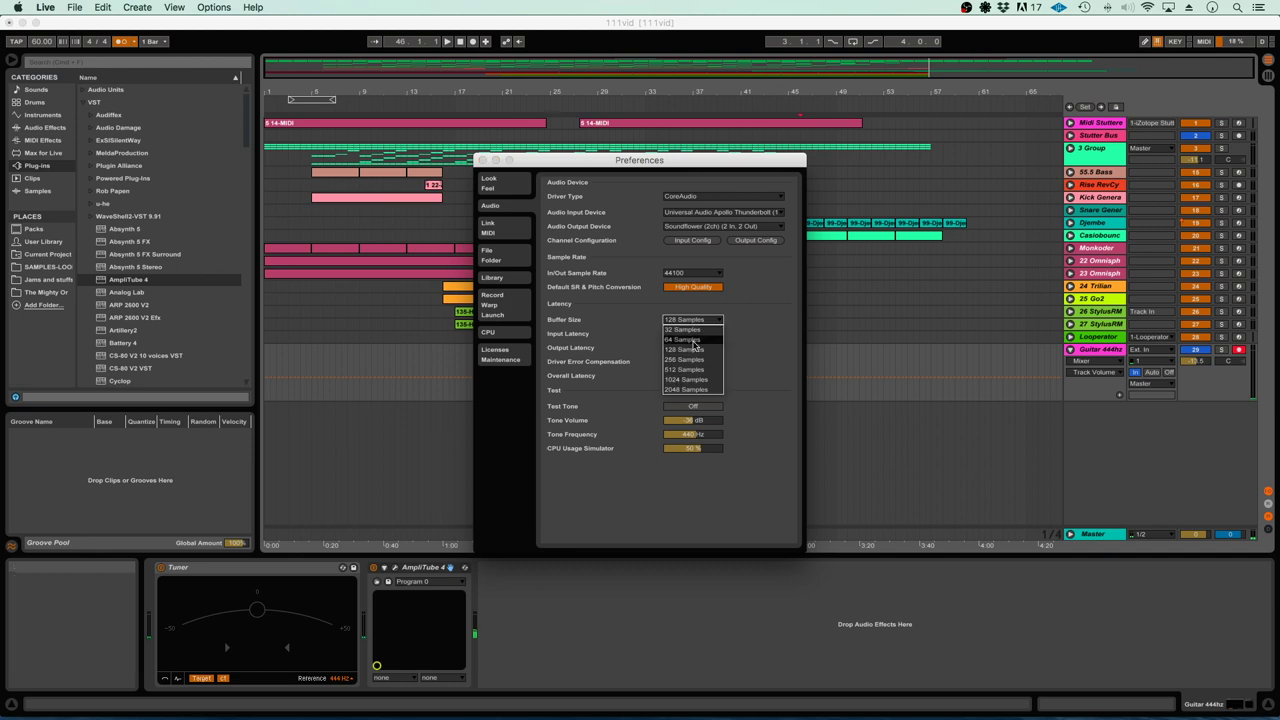
{"action": "left_click", "coordinate": [688, 348]}
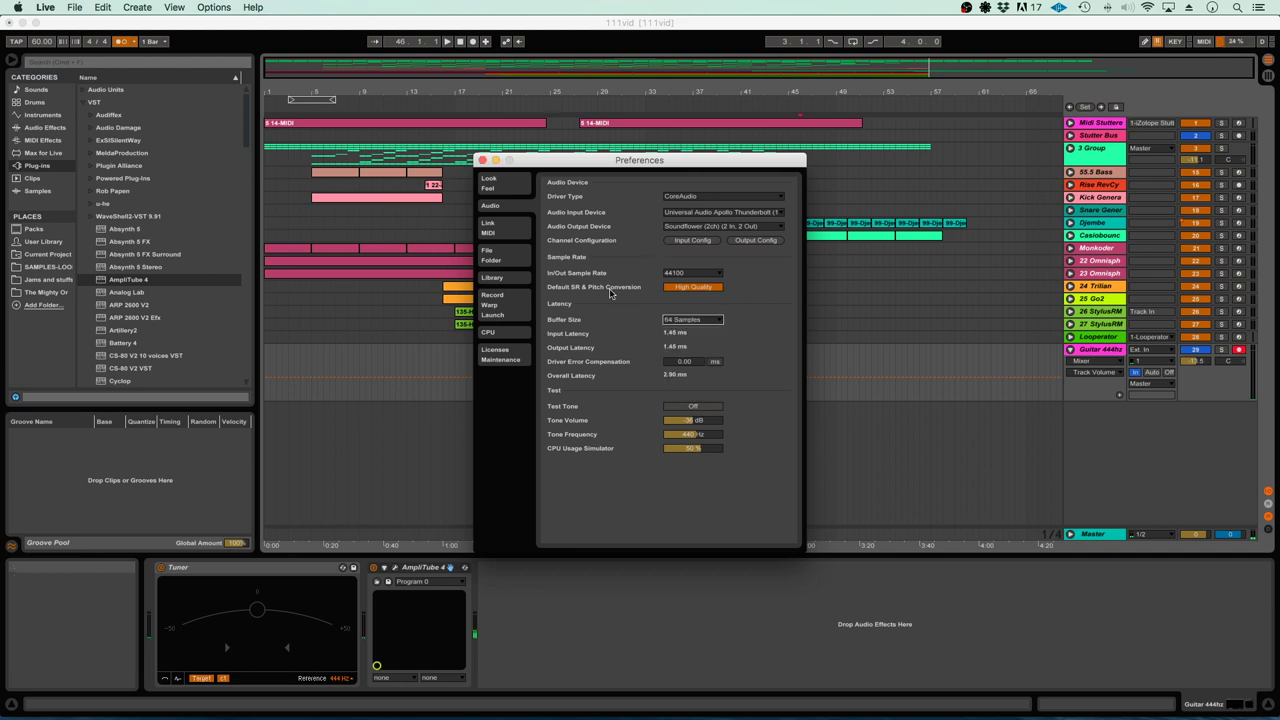
{"action": "left_click", "coordinate": [481, 160]}
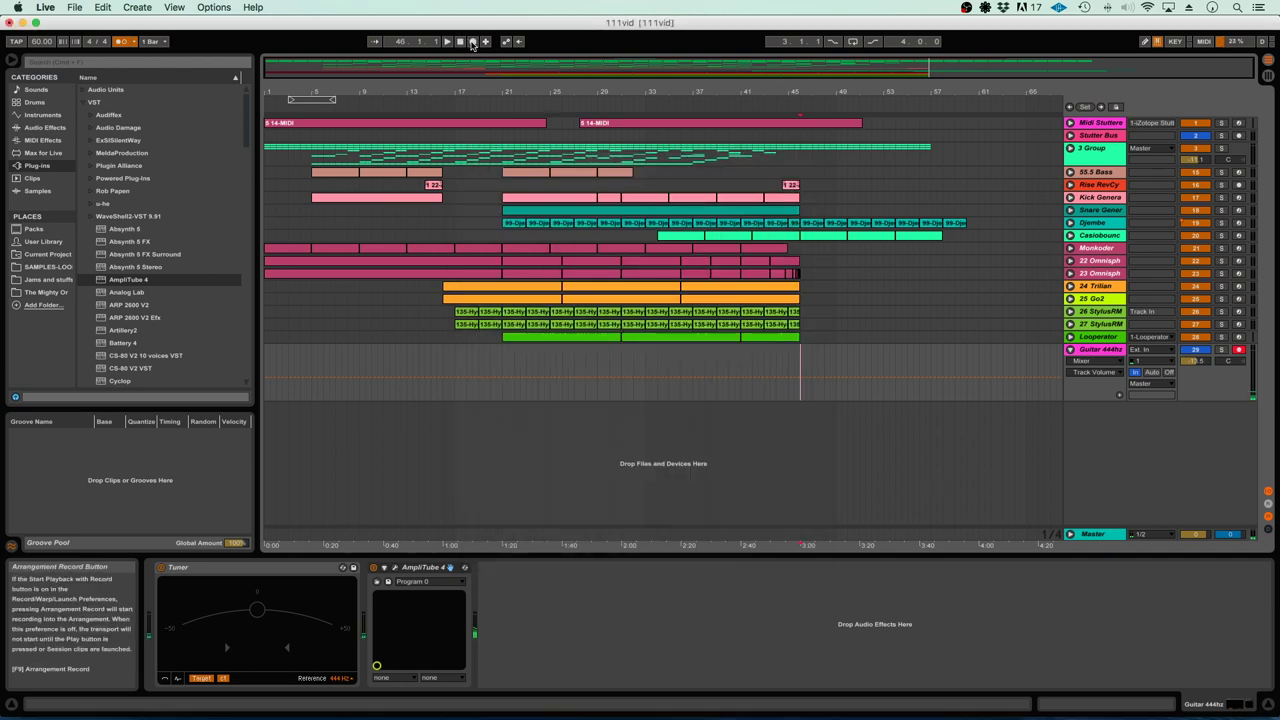
Try recording a guitar take from bar 46 on the Guitar 444hz track, and return the insert marker to 46.1.1
{"action": "left_click", "coordinate": [473, 41]}
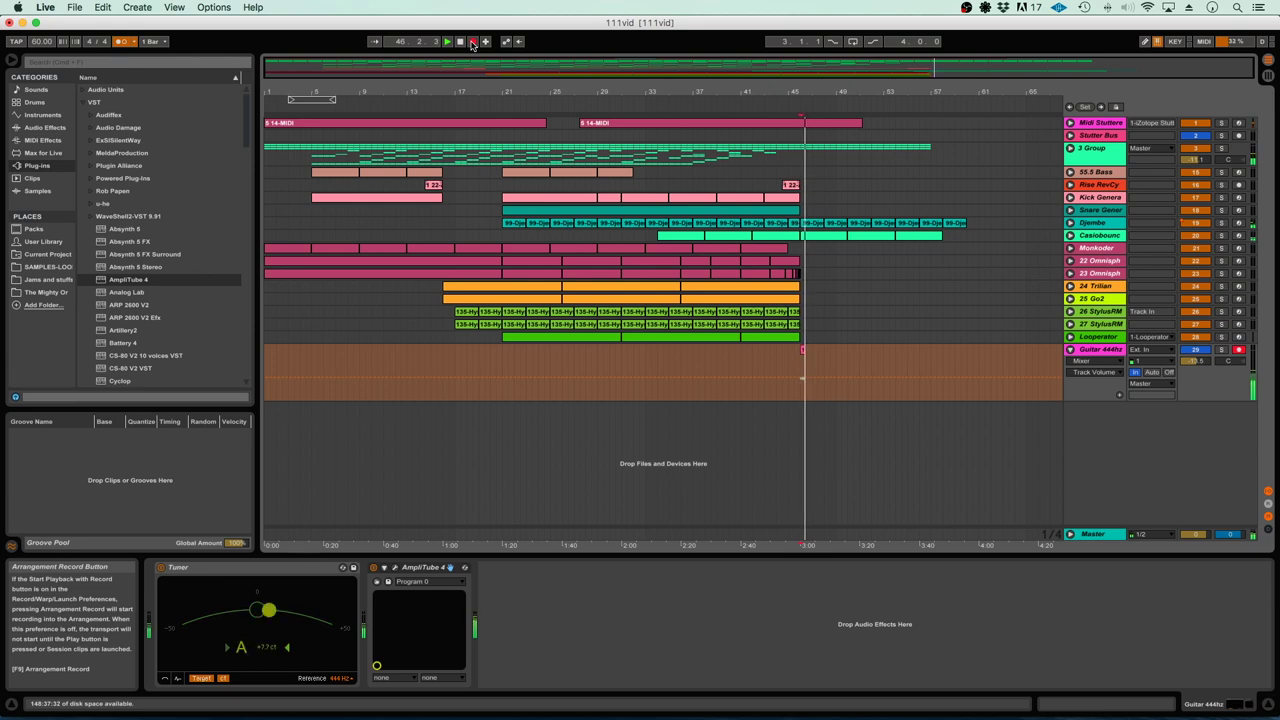
{"action": "left_click", "coordinate": [473, 41]}
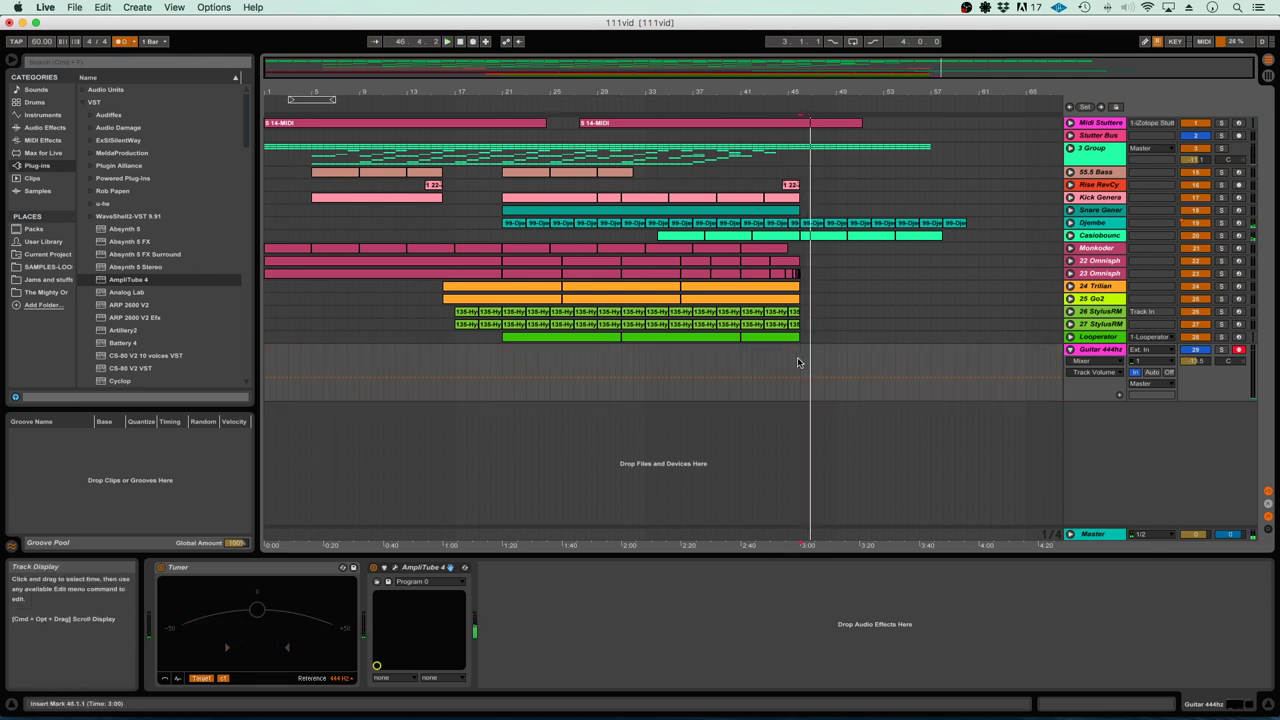
{"action": "key", "text": "space"}
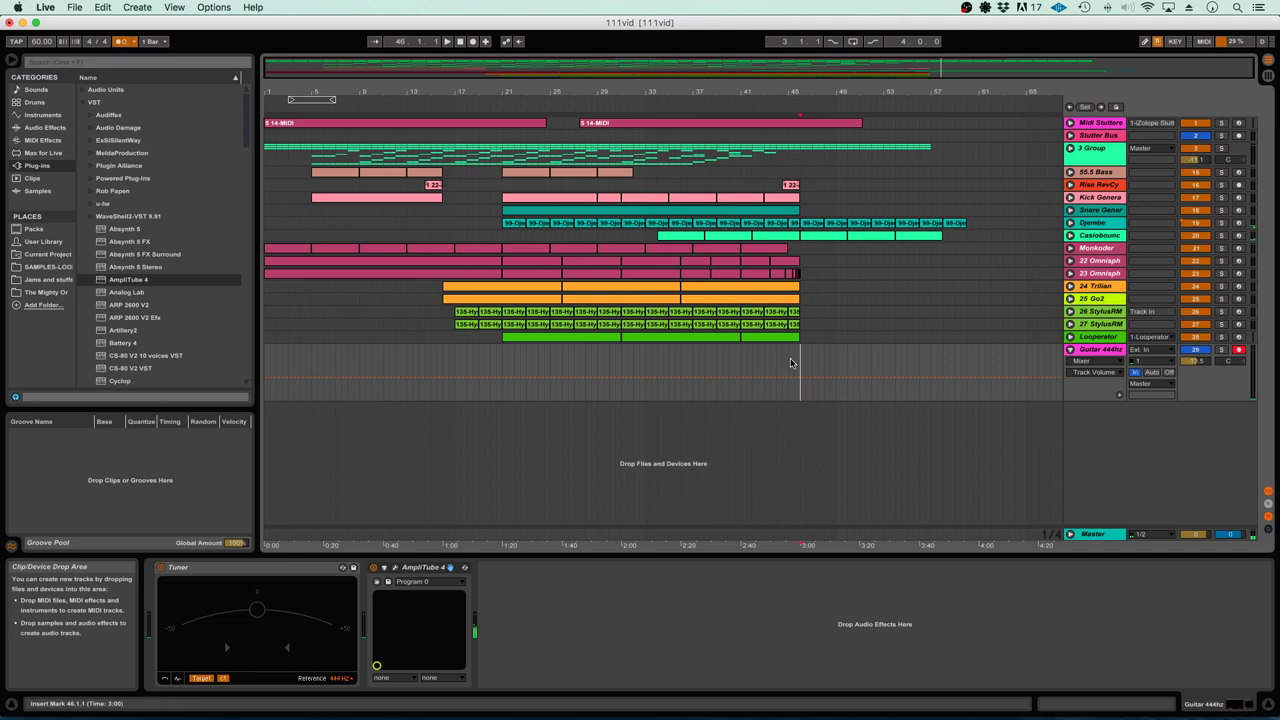
Try a second guitar take from bar 46, then put the insert marker back at the end of the existing clips
{"action": "left_click", "coordinate": [473, 42]}
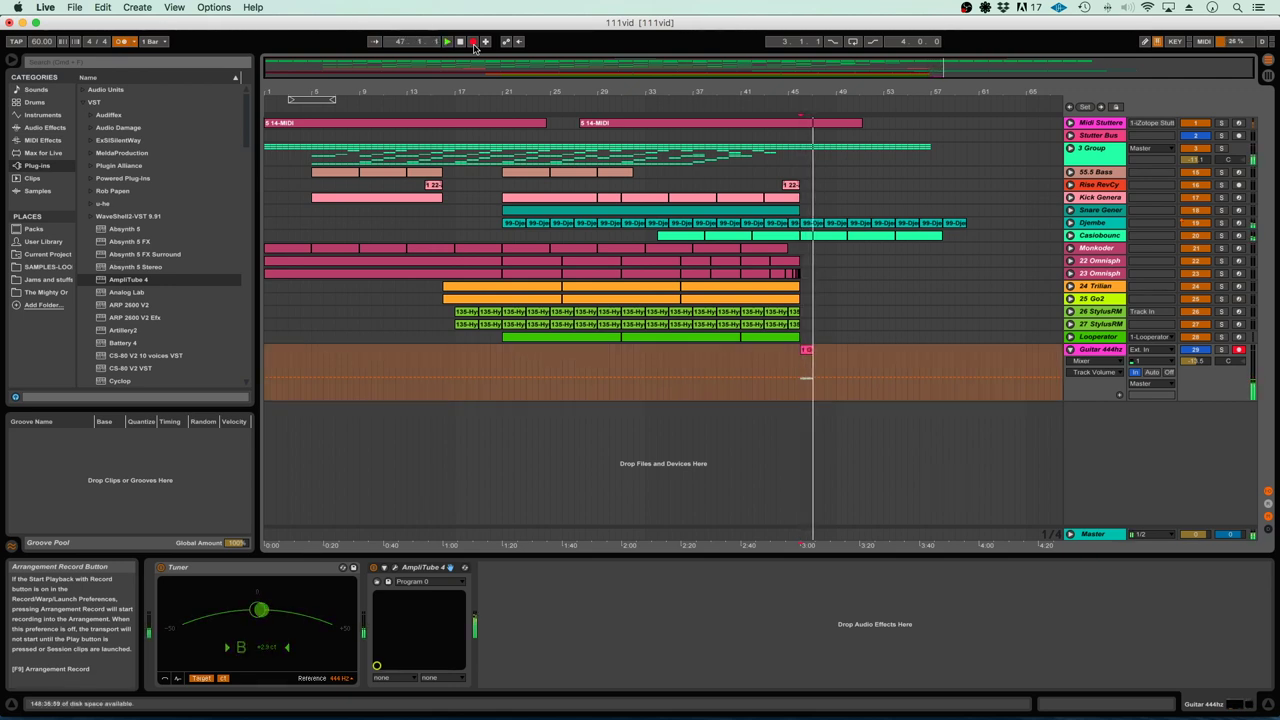
{"action": "left_click", "coordinate": [473, 42]}
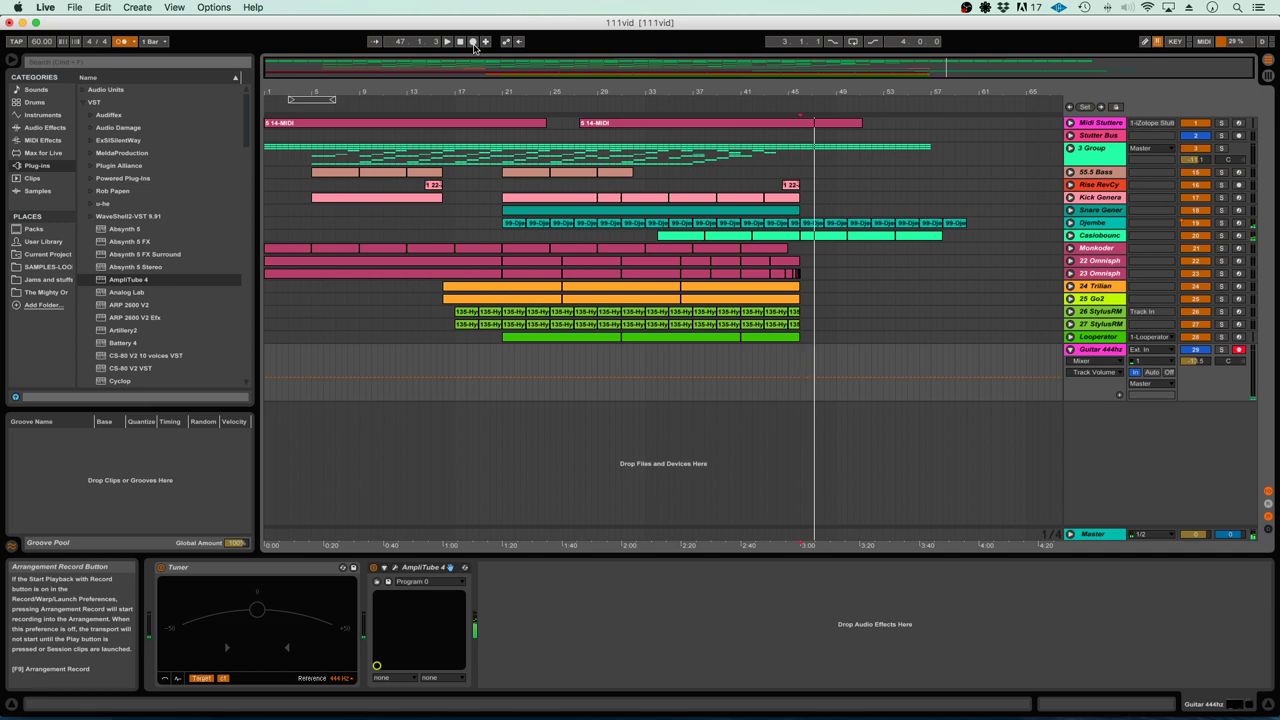
{"action": "left_click", "coordinate": [810, 391]}
{"action": "left_click", "coordinate": [800, 370]}
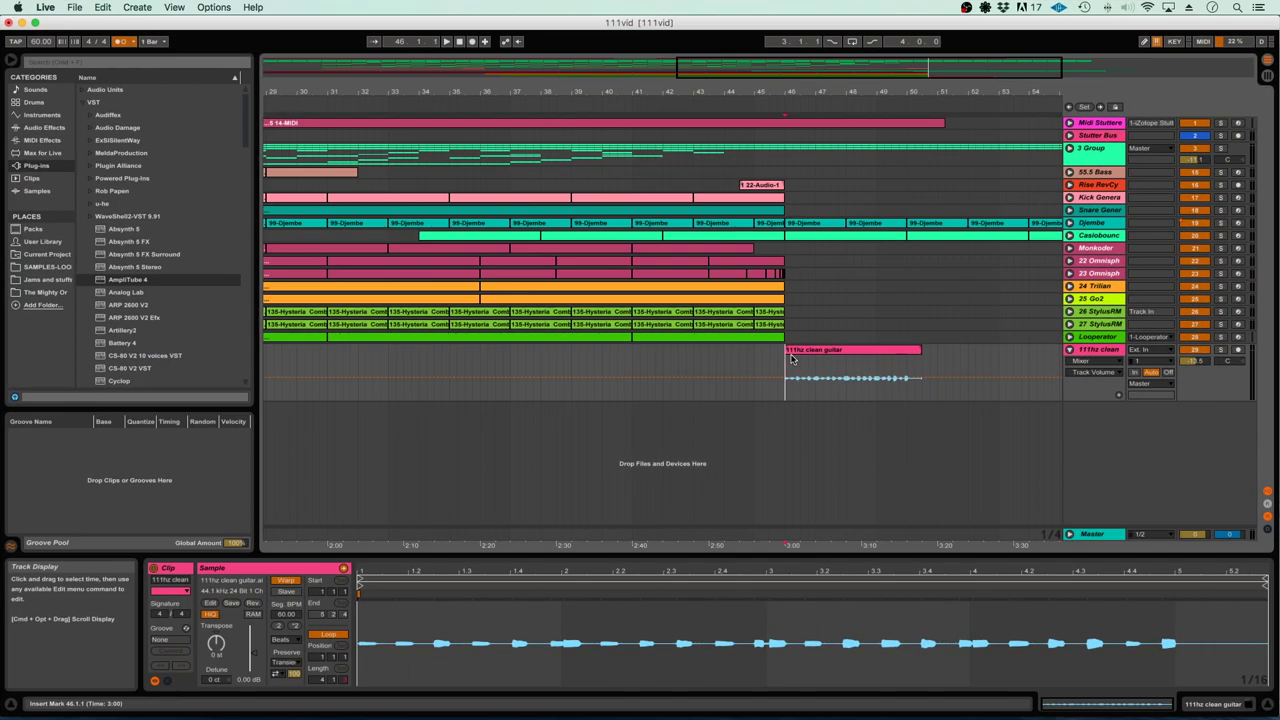
Play back the recorded clean guitar take from bar 46
{"action": "left_click", "coordinate": [793, 351]}
{"action": "left_click", "coordinate": [785, 367]}
{"action": "key", "text": "space"}
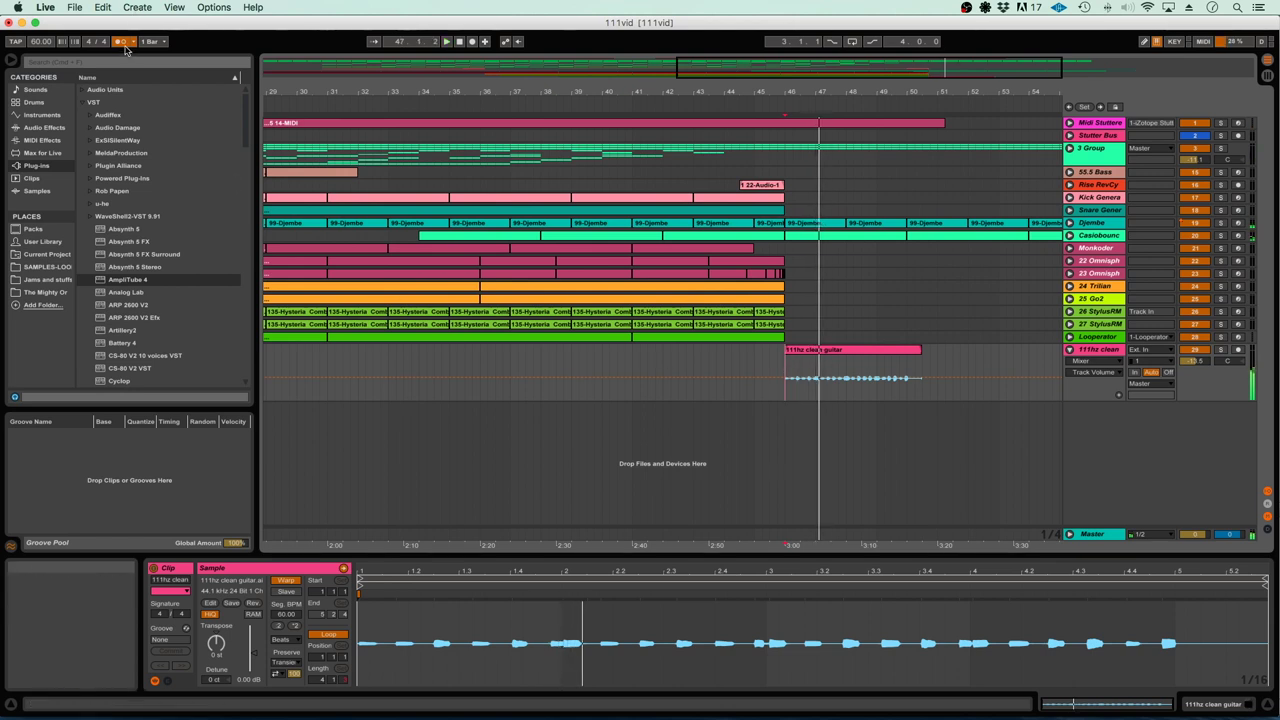
Turn off the metronome and set the audio buffer size to 1024 samples in the preferences
{"action": "key", "text": "super+comma"}
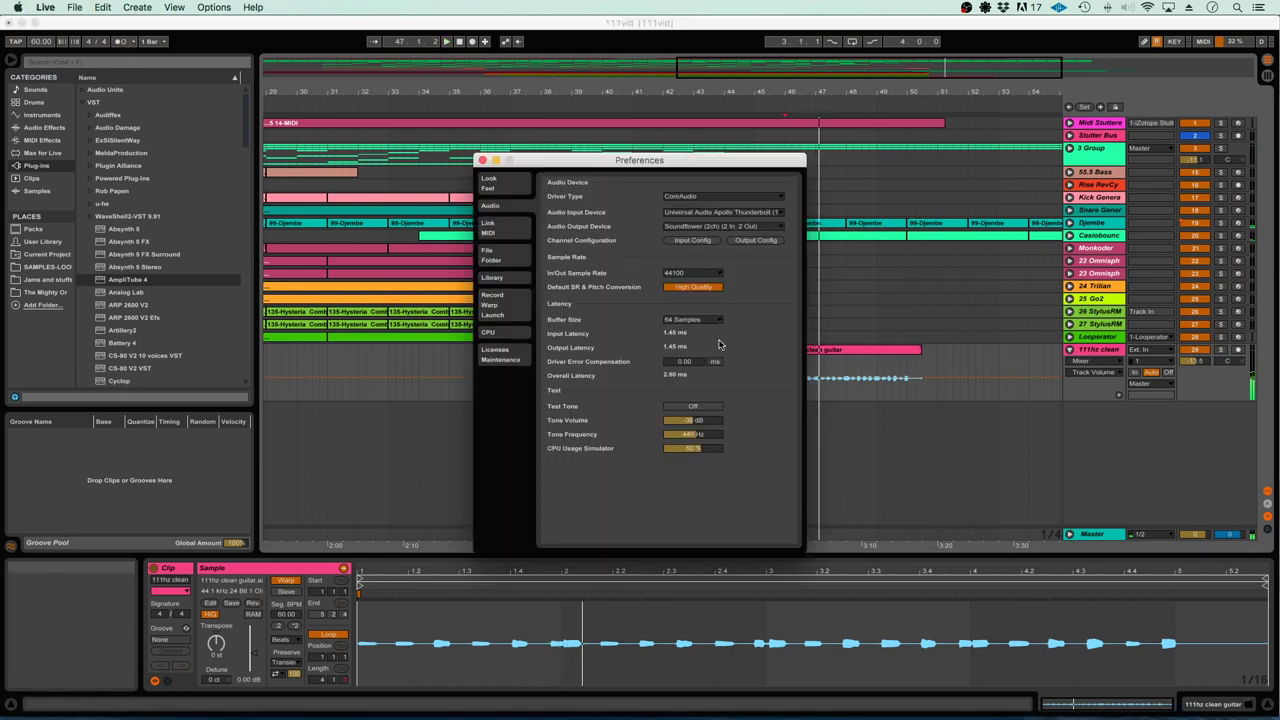
{"action": "left_click", "coordinate": [707, 319]}
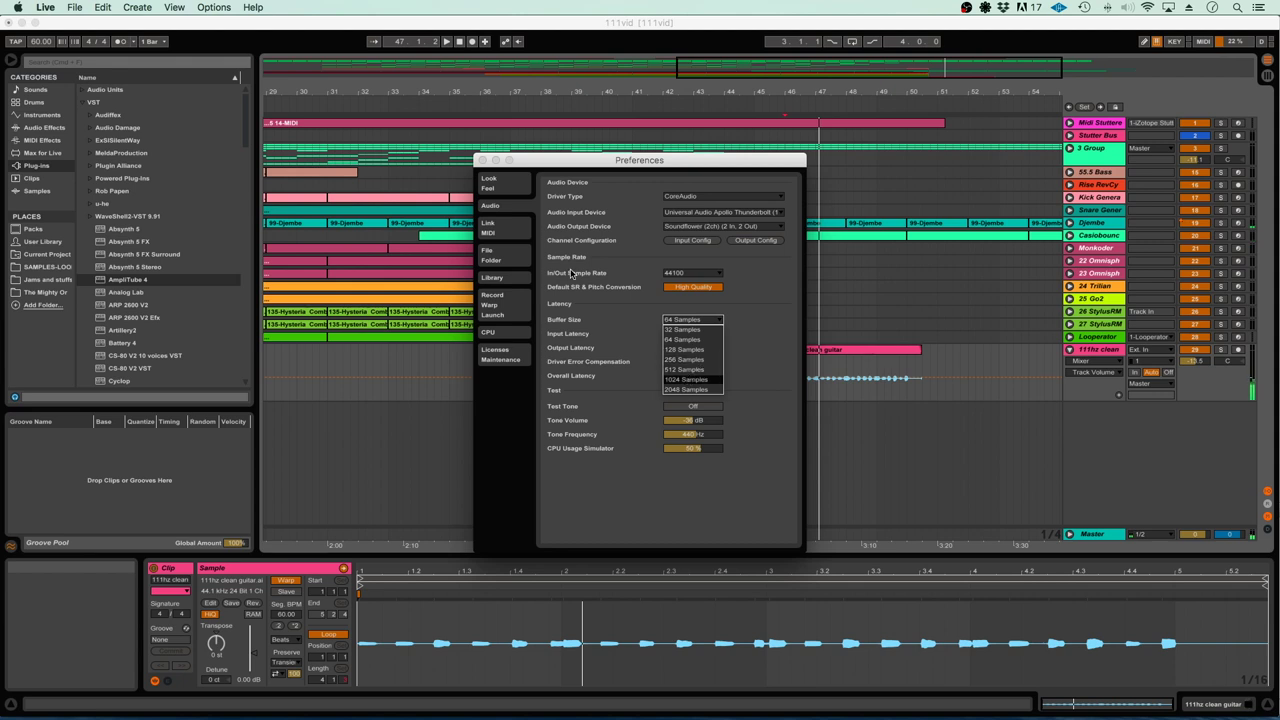
{"action": "left_click", "coordinate": [483, 162]}
{"action": "left_click", "coordinate": [483, 161]}
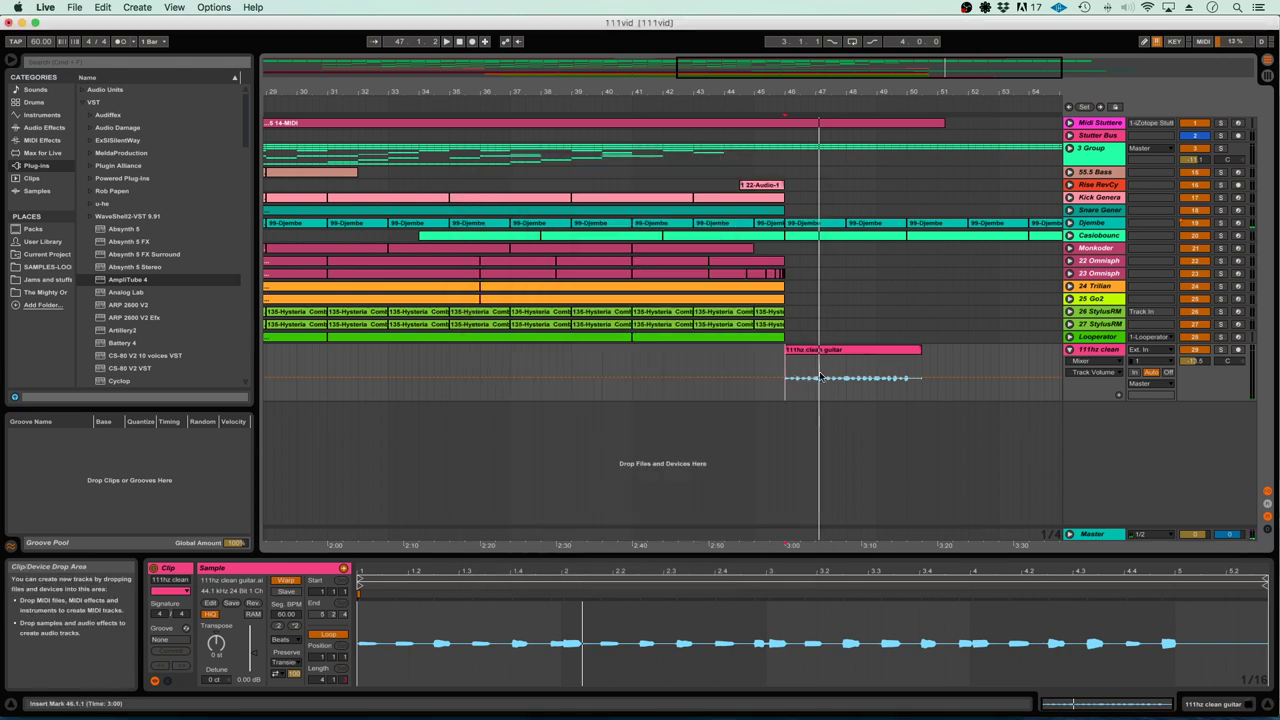
Replay the guitar clip from bar 46 and quantize its entire waveform to 1/16 at 100%
{"action": "key", "text": "space"}
{"action": "key", "text": "space"}
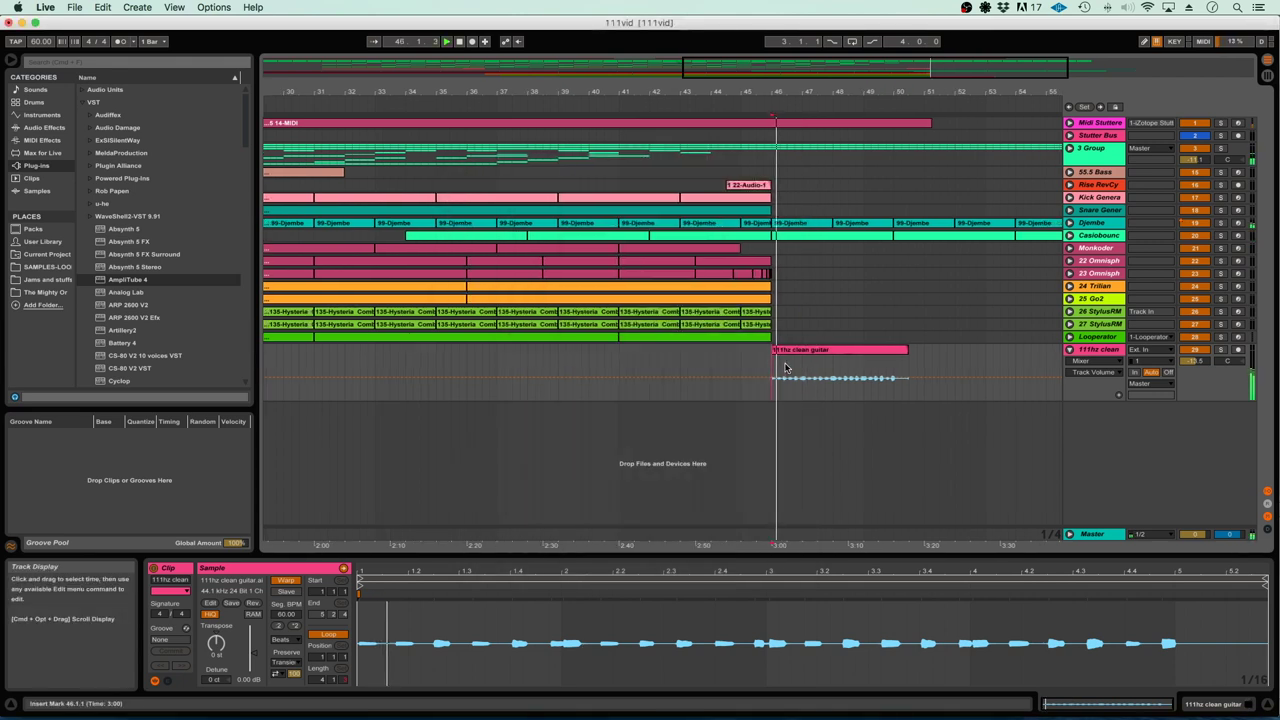
{"action": "left_click", "coordinate": [787, 370]}
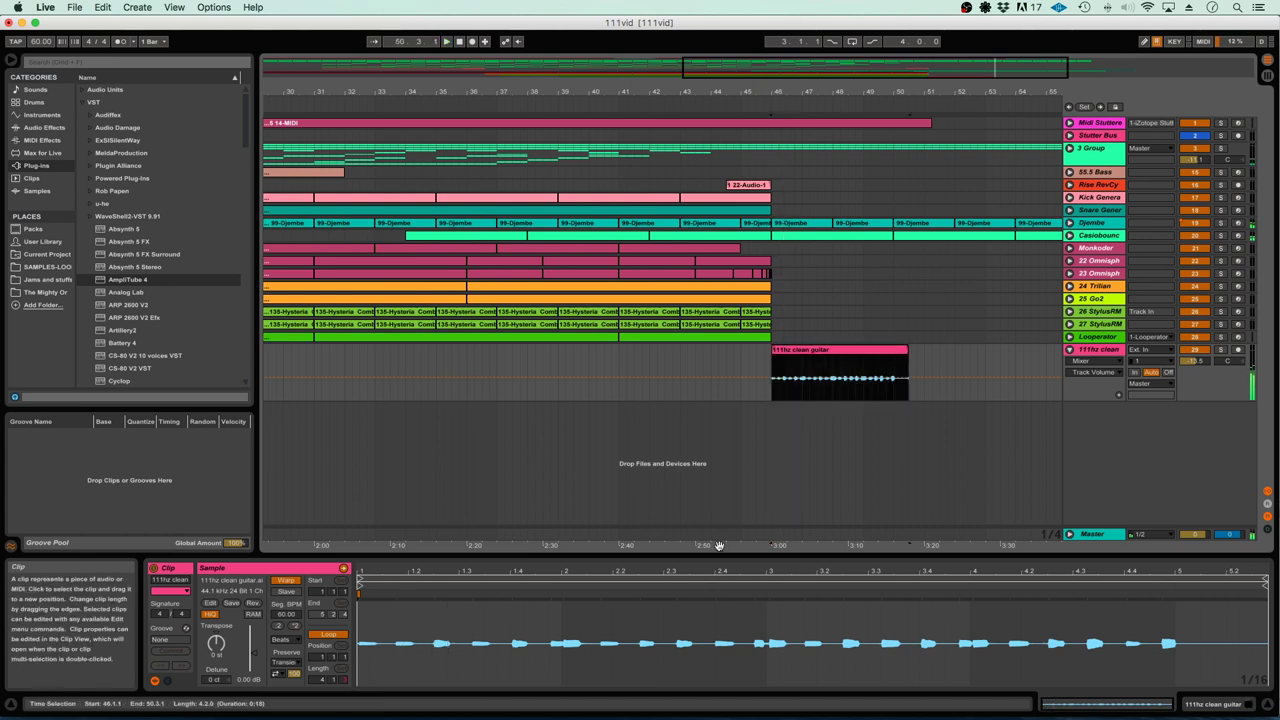
{"action": "left_click", "coordinate": [660, 623]}
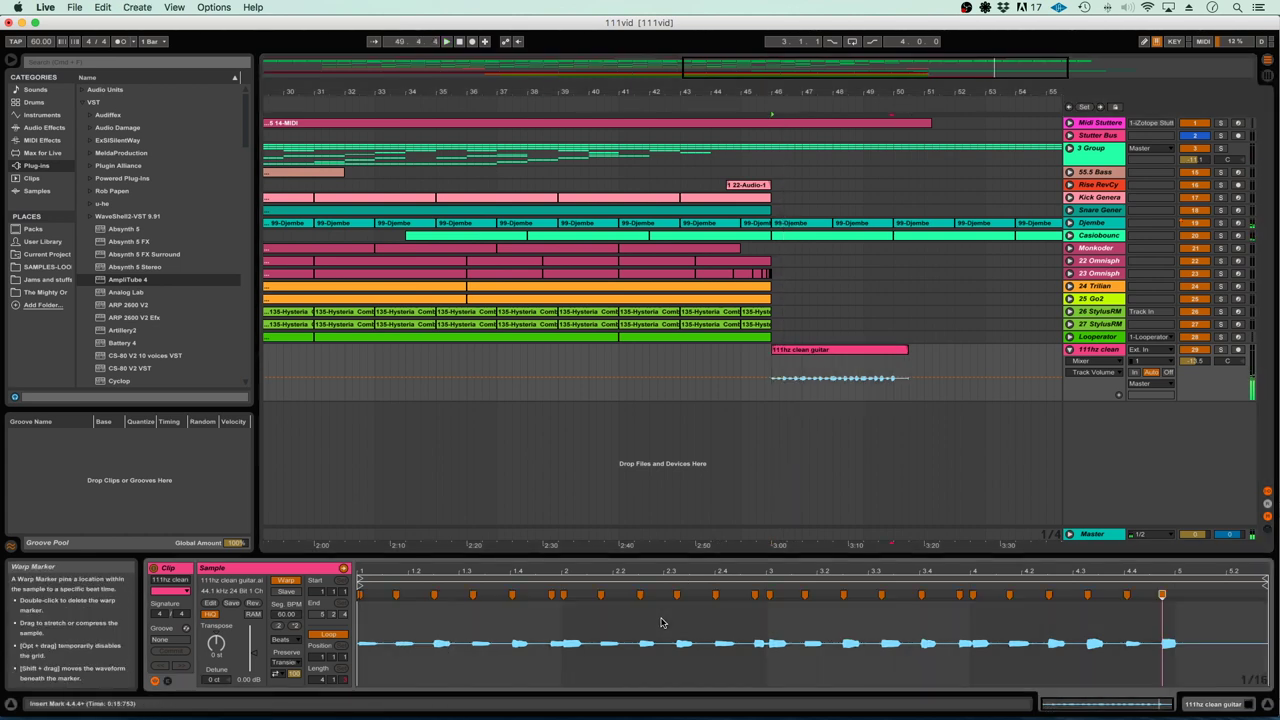
{"action": "key", "text": "super+a"}
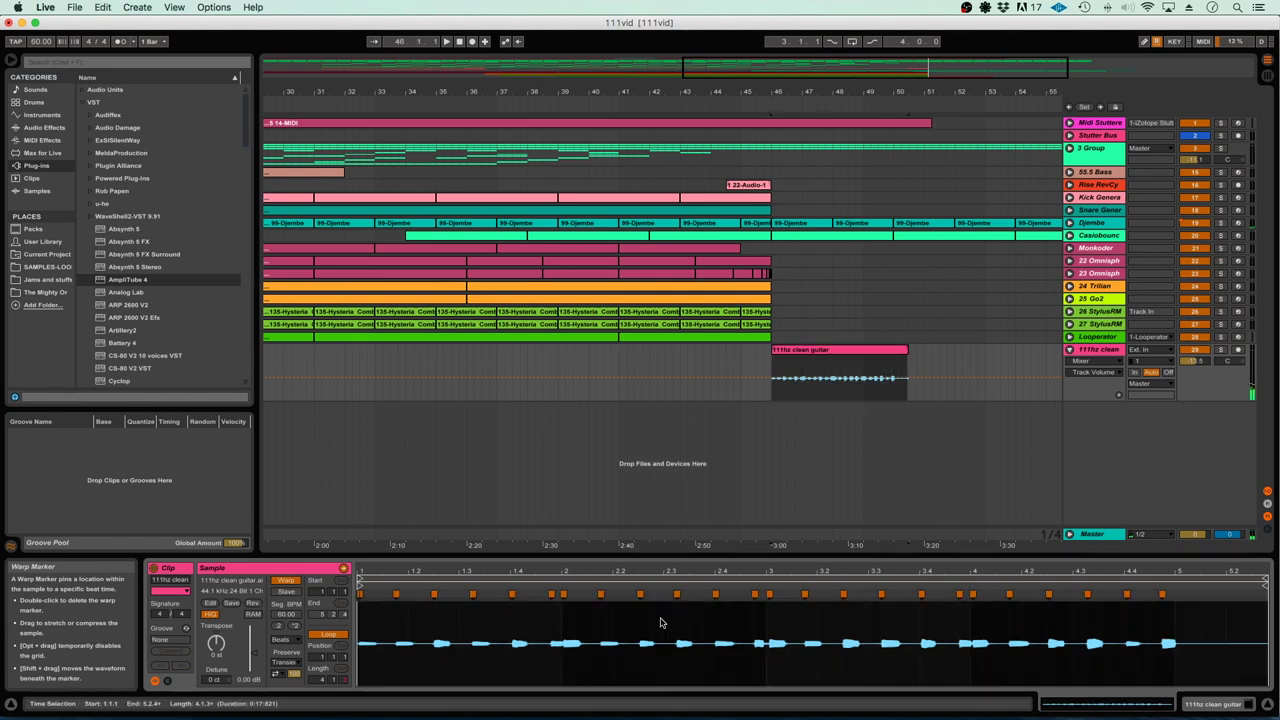
{"action": "key", "text": "super+shift+u"}
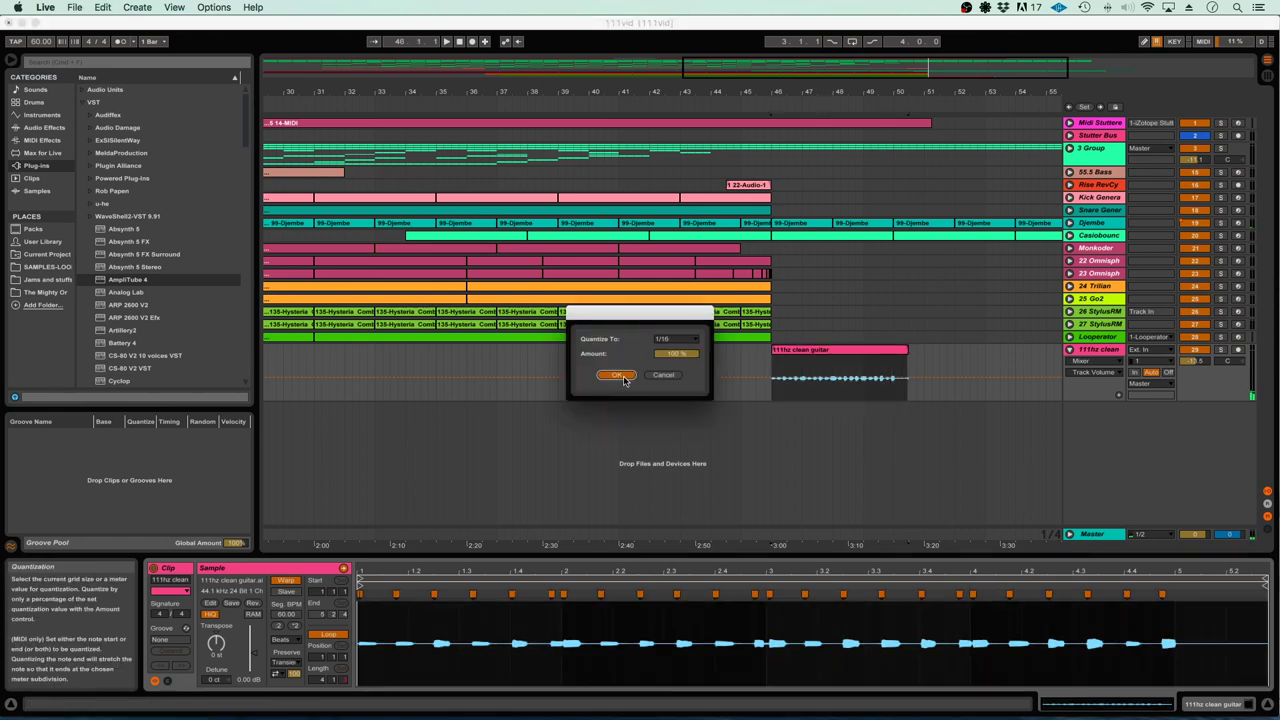
{"action": "left_click", "coordinate": [617, 376]}
Set the guitar clip's warp mode to Complex Pro and check the waveform while playing it from bar 46
{"action": "left_click", "coordinate": [286, 638]}
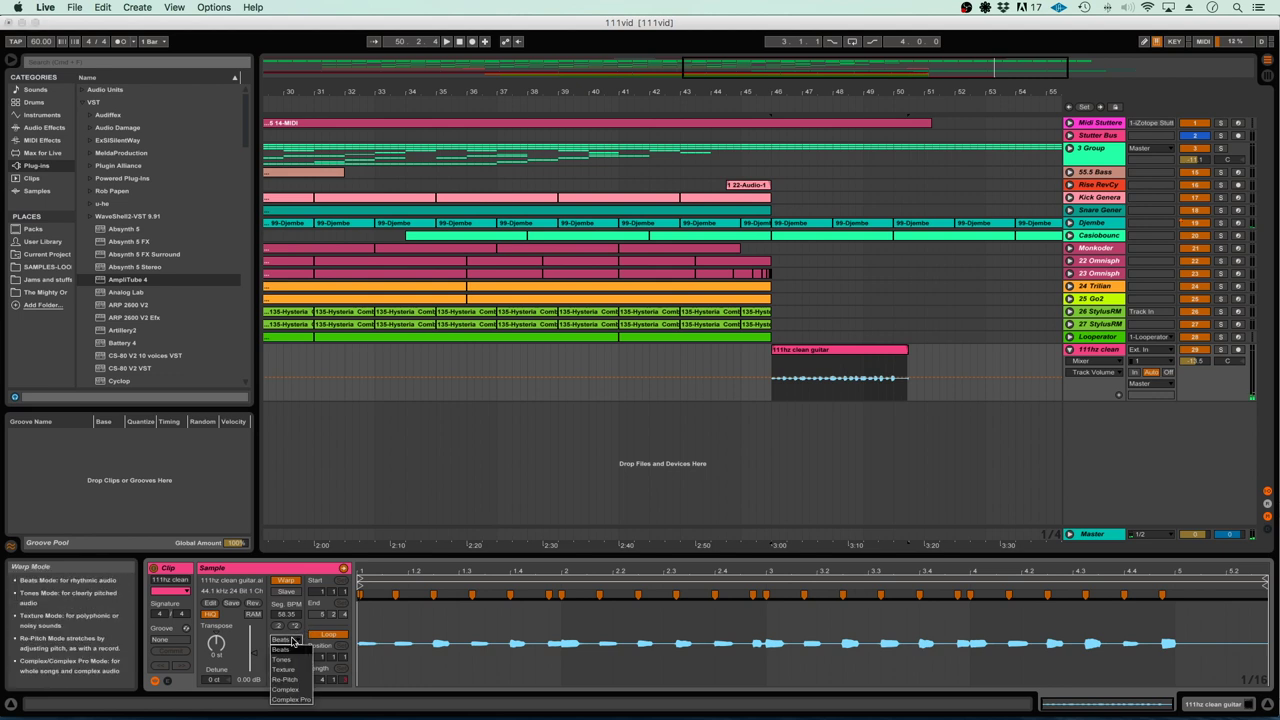
{"action": "left_click", "coordinate": [290, 699]}
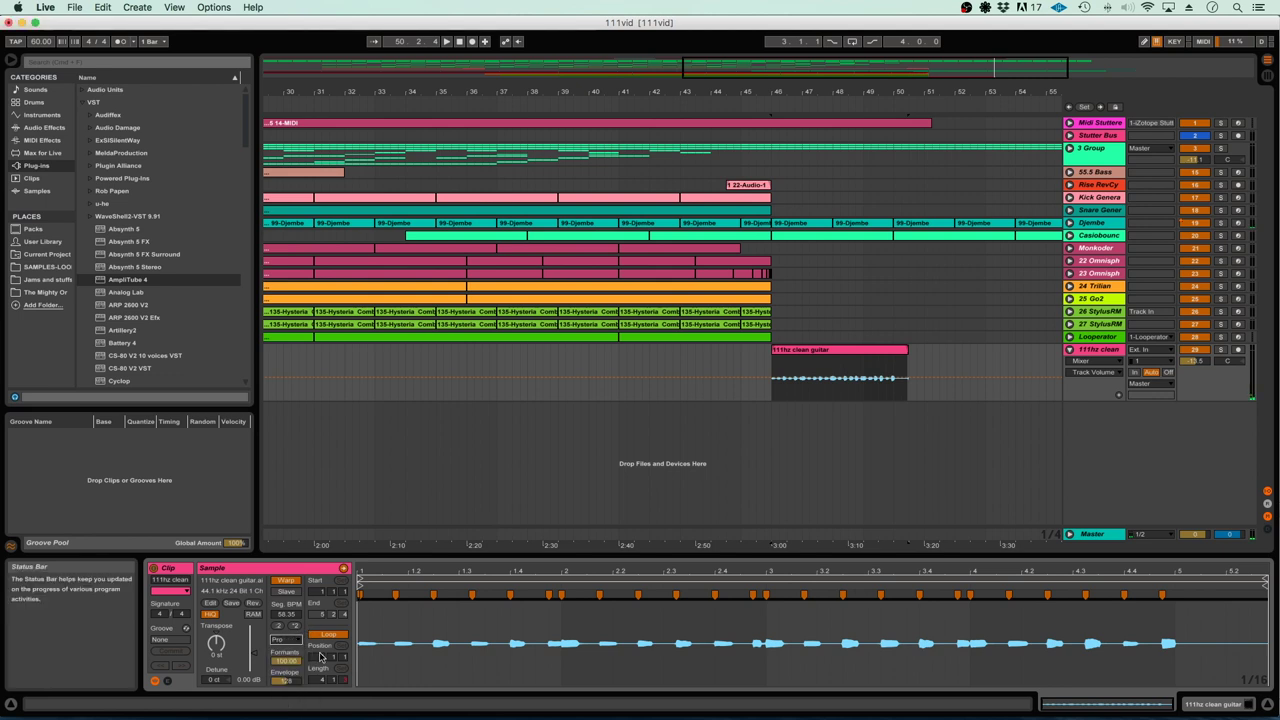
{"action": "left_click", "coordinate": [770, 397]}
{"action": "key", "text": "space"}
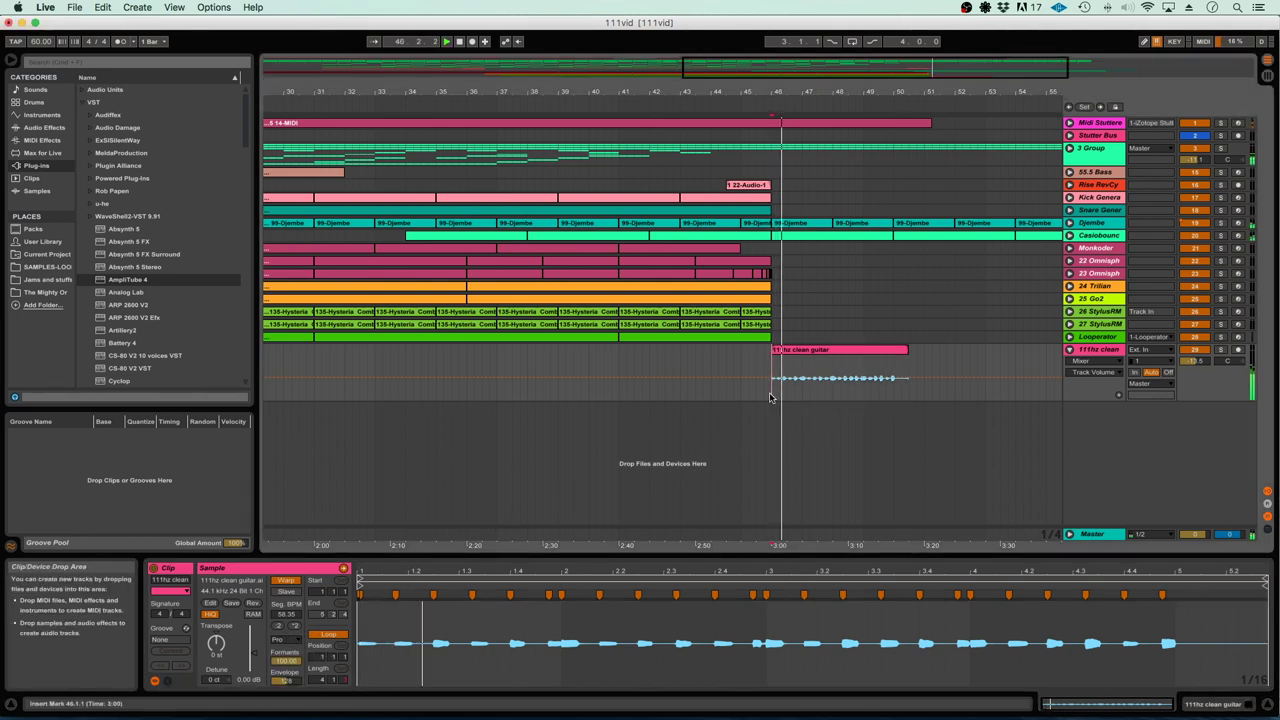
{"action": "left_click", "coordinate": [598, 623]}
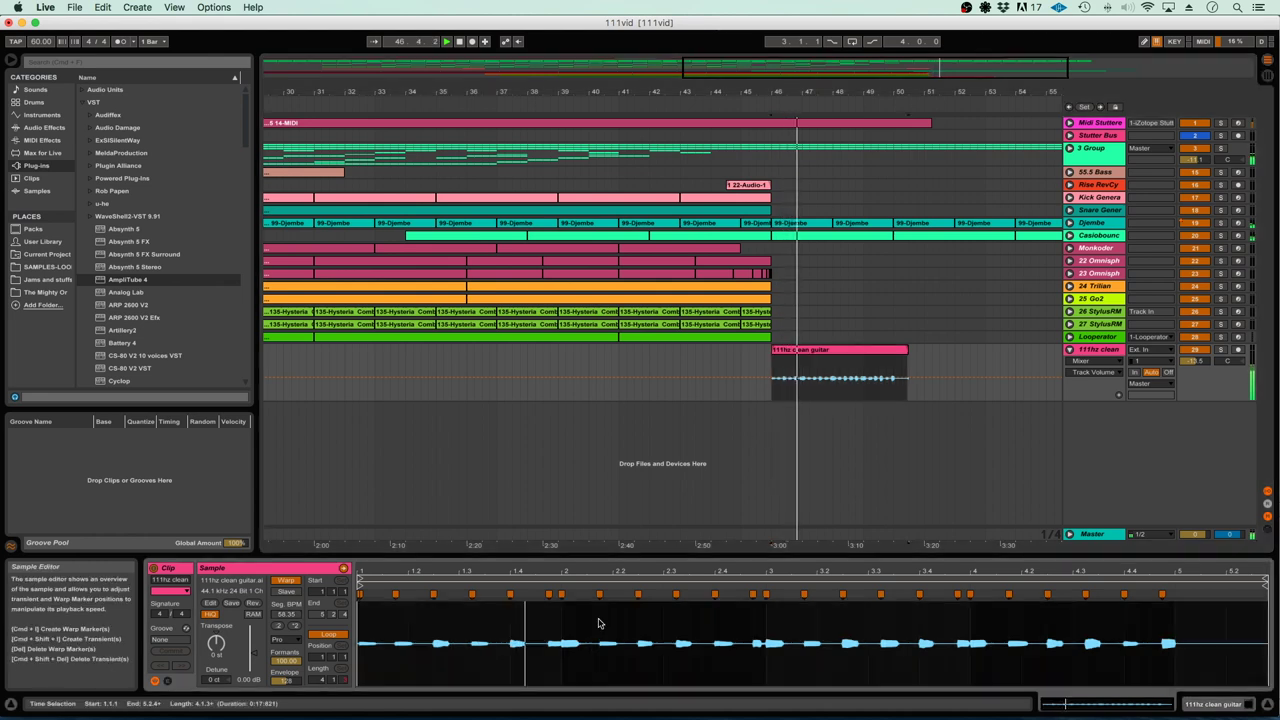
{"action": "key", "text": "plus"}
{"action": "key", "text": "plus"}
{"action": "scroll", "coordinate": [610, 624], "scroll_direction": "right", "scroll_amount": 3}
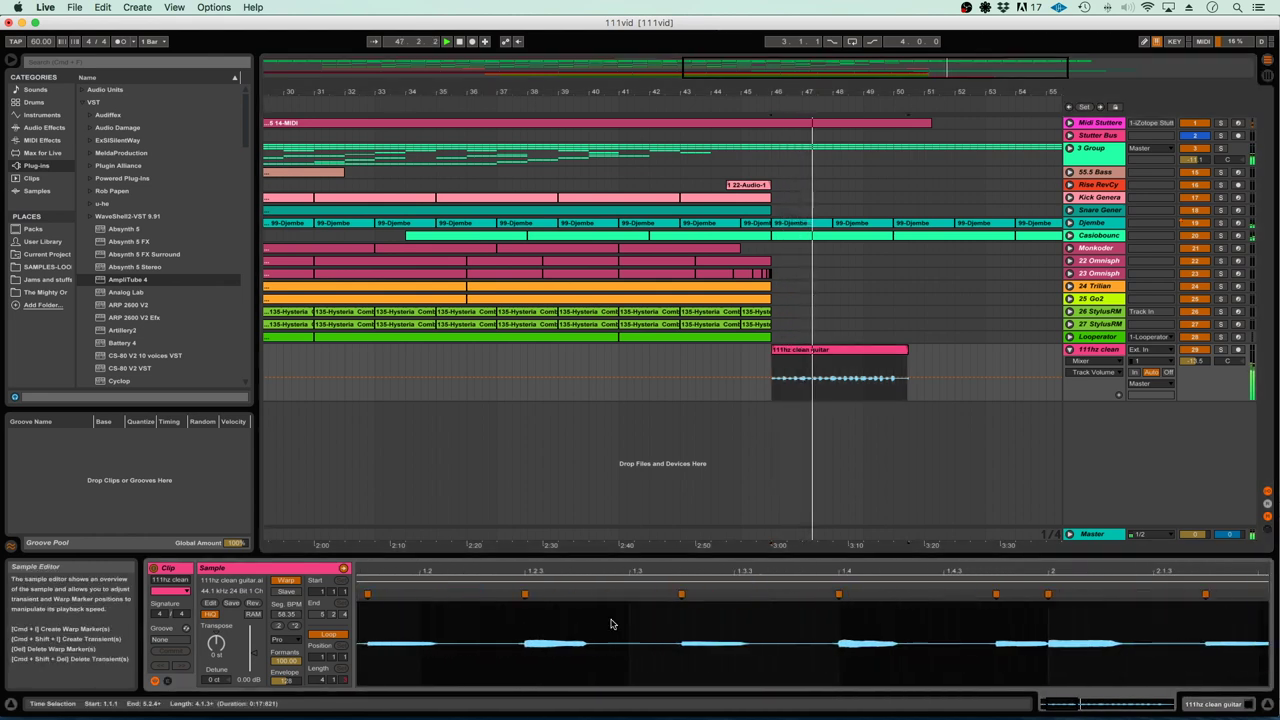
{"action": "left_click", "coordinate": [683, 626]}
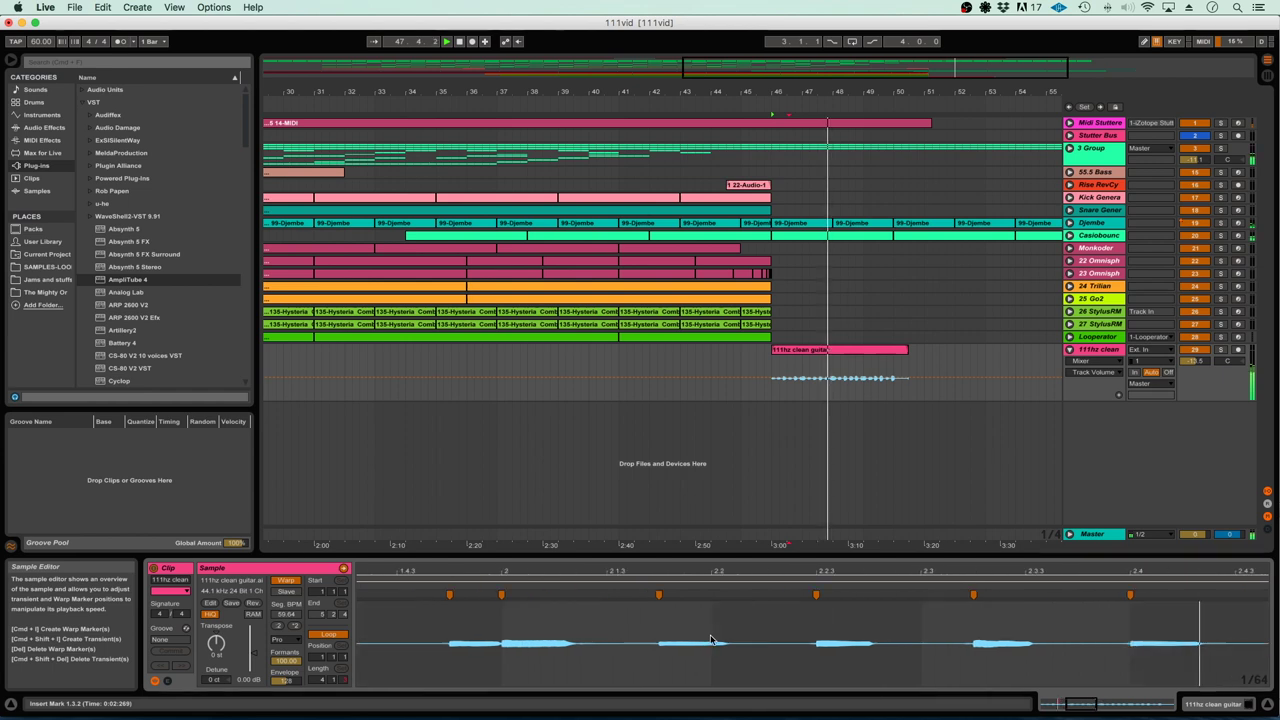
Shorten the guitar clip to four bars, ending at bar 50, and duplicate it twice right after itself
{"action": "left_click", "coordinate": [904, 349]}
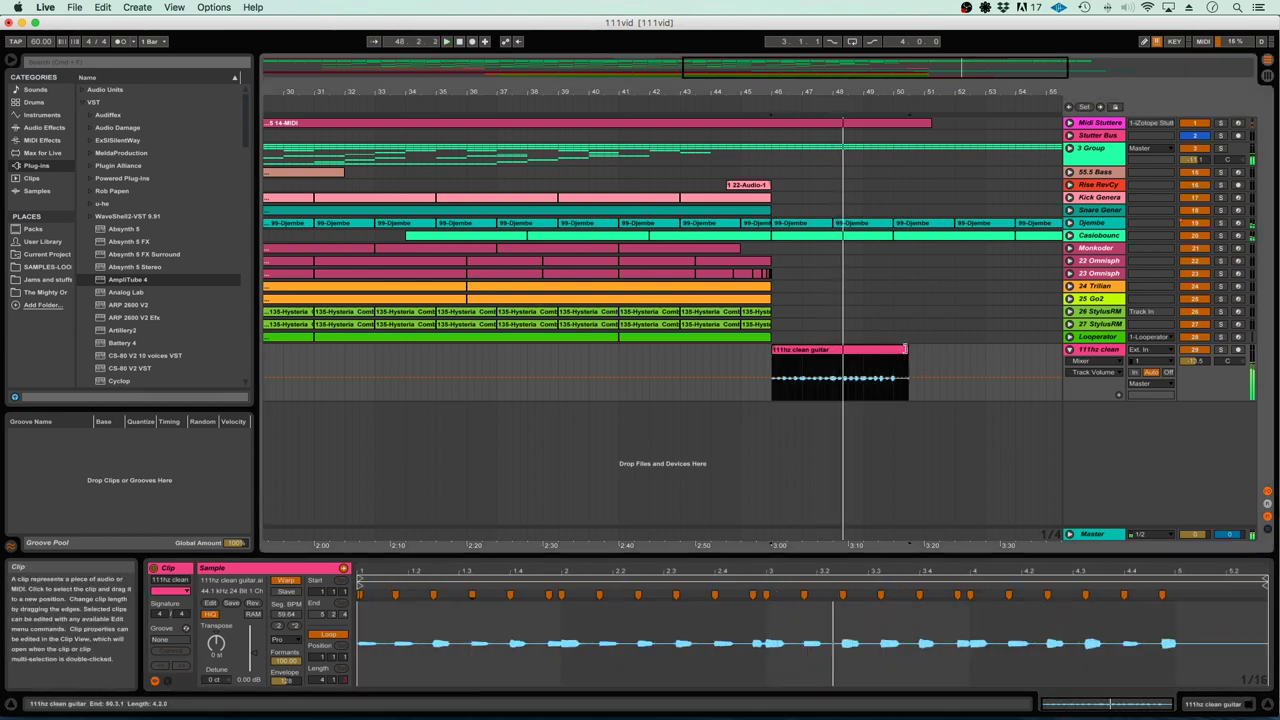
{"action": "left_click_drag", "start_coordinate": [904, 349], "coordinate": [893, 349]}
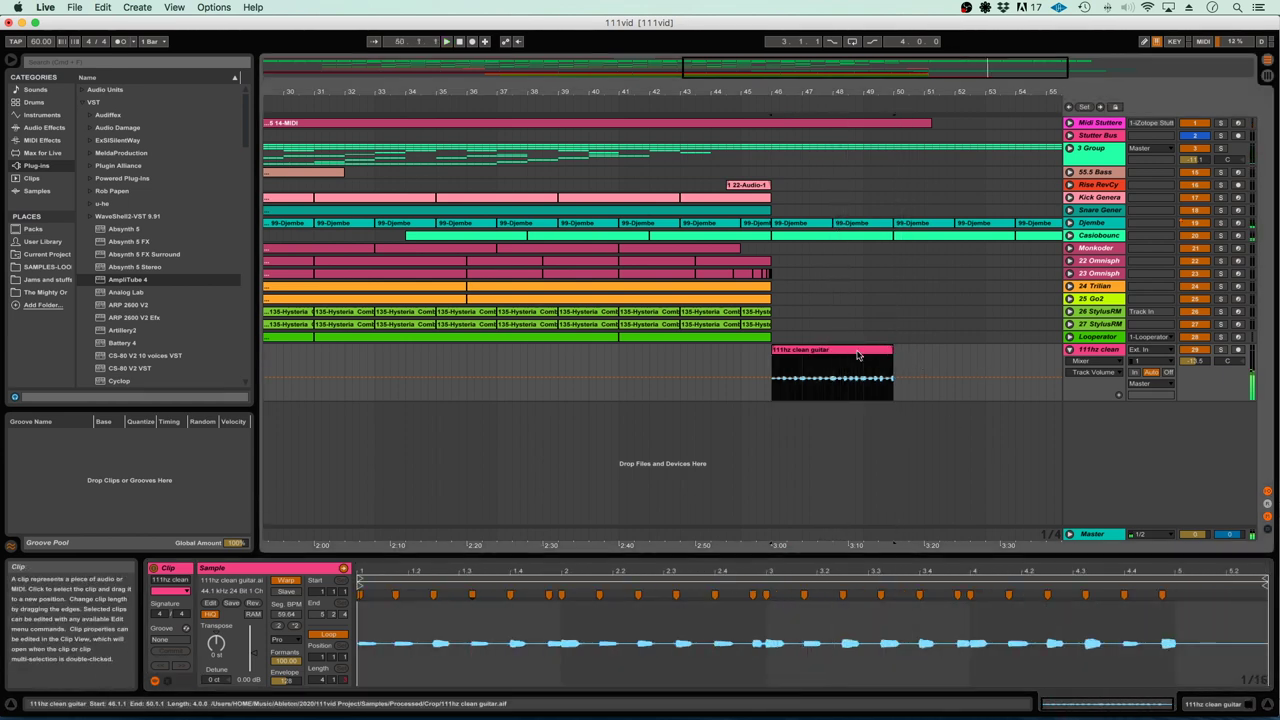
{"action": "key", "text": "super+d"}
{"action": "key", "text": "minus"}
{"action": "key", "text": "minus"}
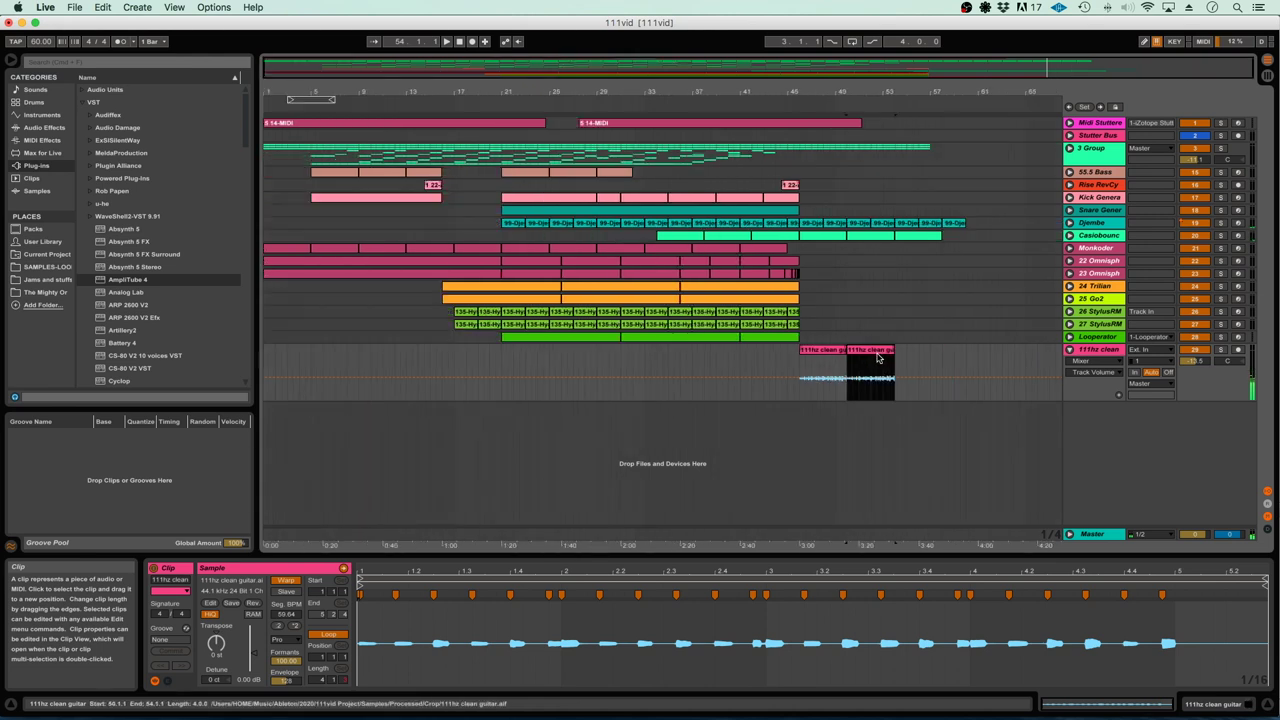
{"action": "key", "text": "super+d"}
During playback from bar 46, set the first guitar clip's end to 5.1.1 and crop its sample
{"action": "left_click", "coordinate": [797, 370]}
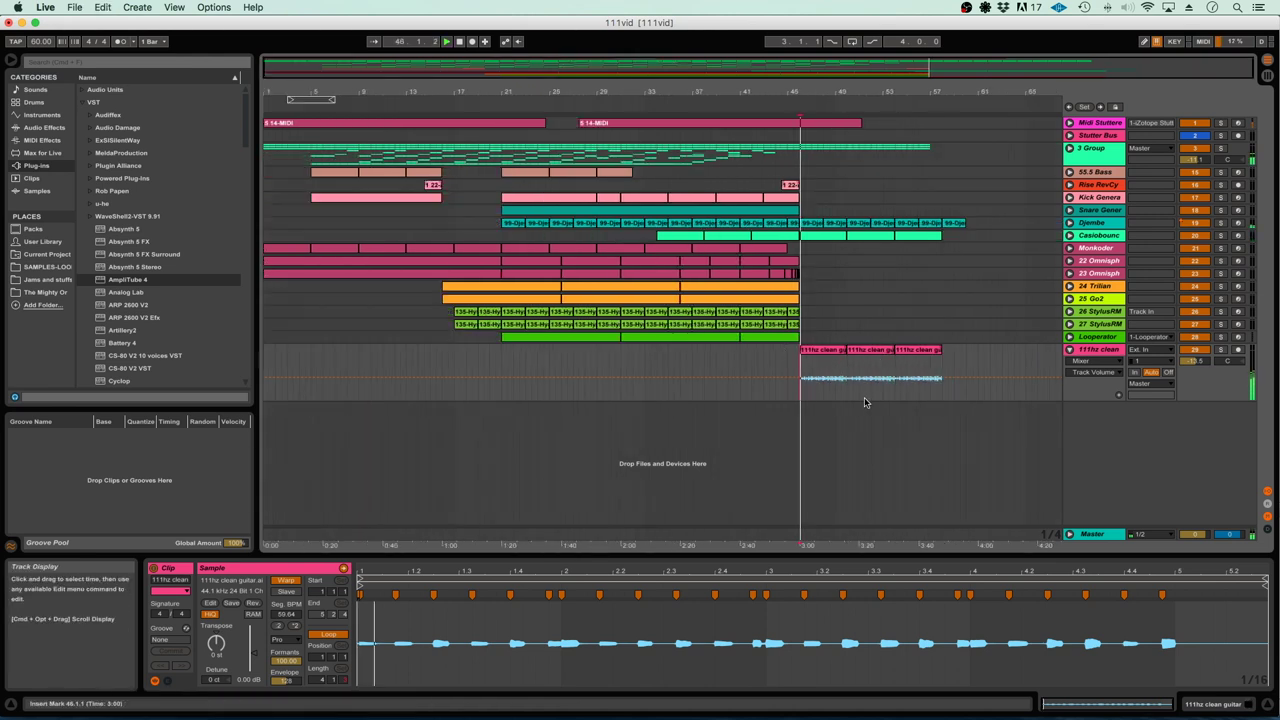
{"action": "key", "text": "space"}
{"action": "left_click_drag", "start_coordinate": [1267, 578], "coordinate": [1172, 579]}
{"action": "right_click", "coordinate": [1165, 612]}
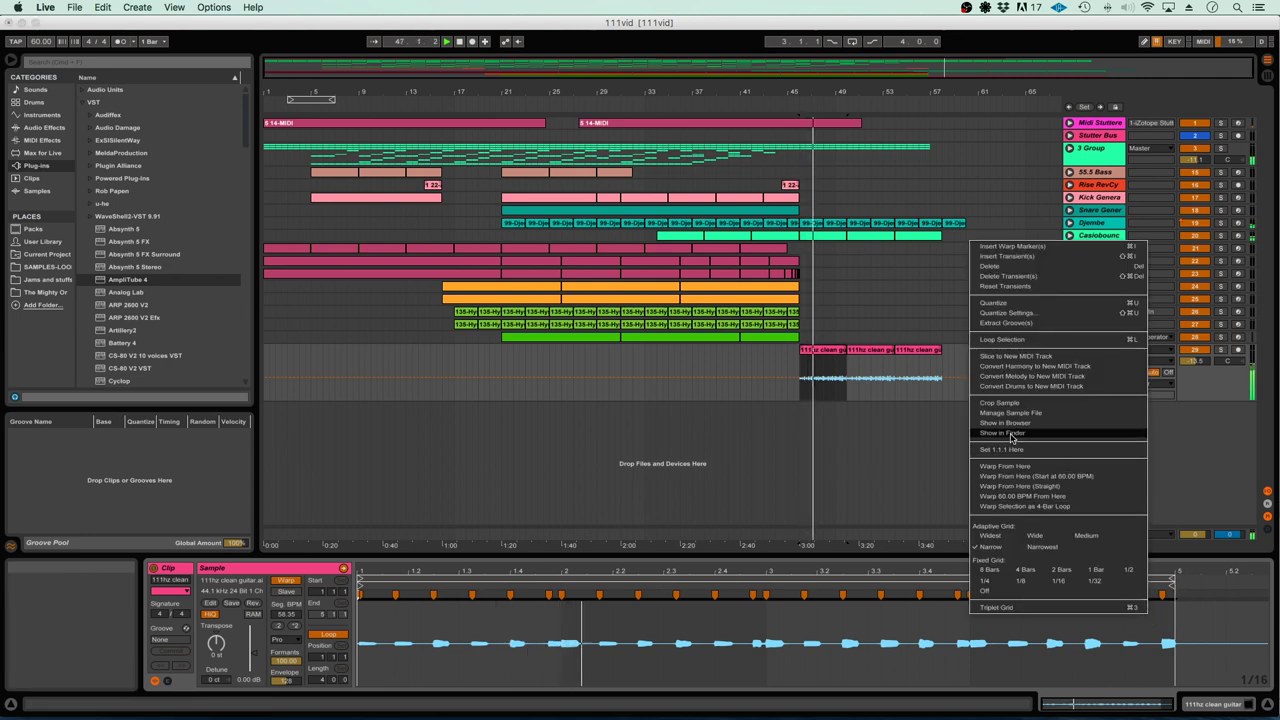
{"action": "left_click", "coordinate": [1060, 411]}
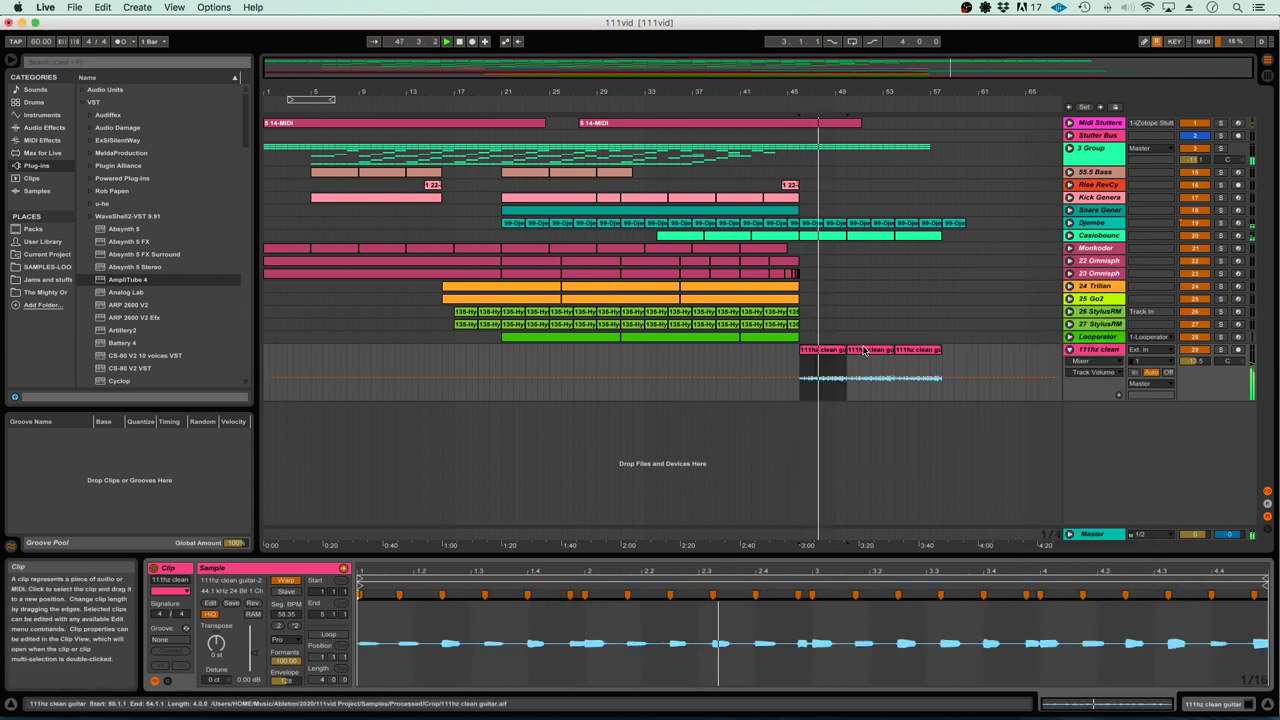
Check the second and third guitar clips and the guitar track, and return the insert marker to 46.1.1
{"action": "left_click", "coordinate": [866, 350]}
{"action": "left_click", "coordinate": [917, 350]}
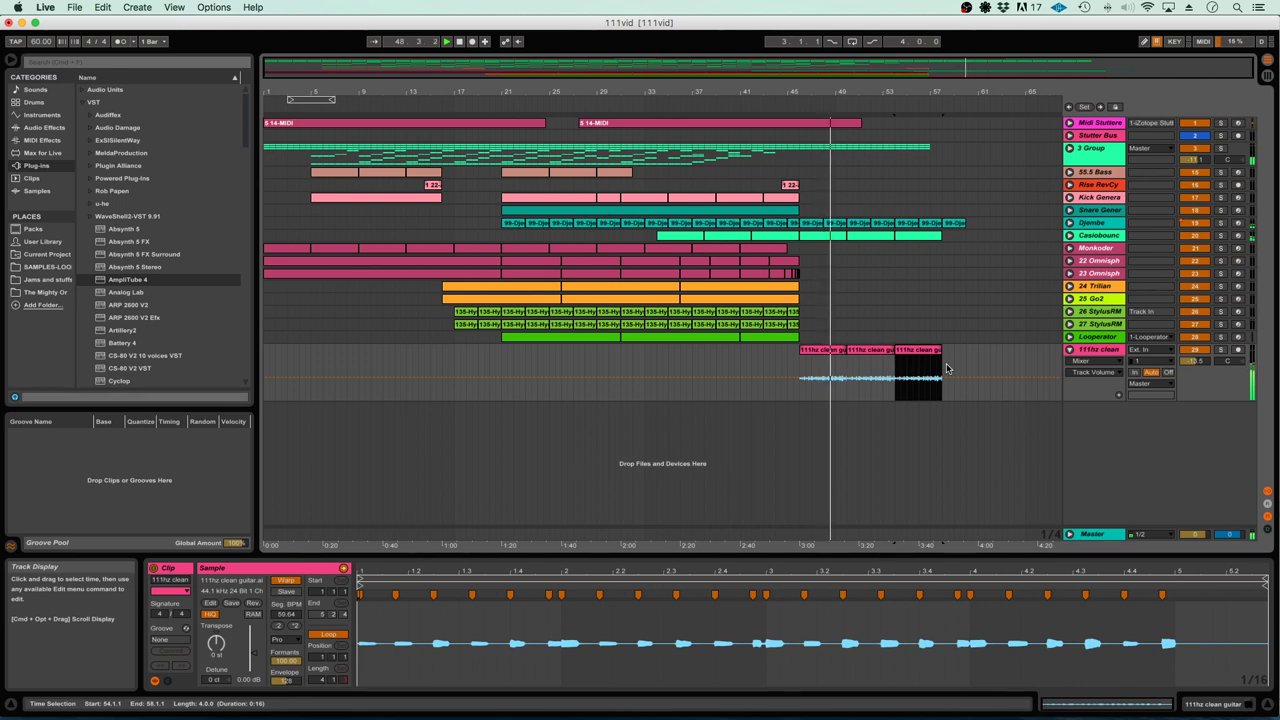
{"action": "left_click", "coordinate": [1092, 350]}
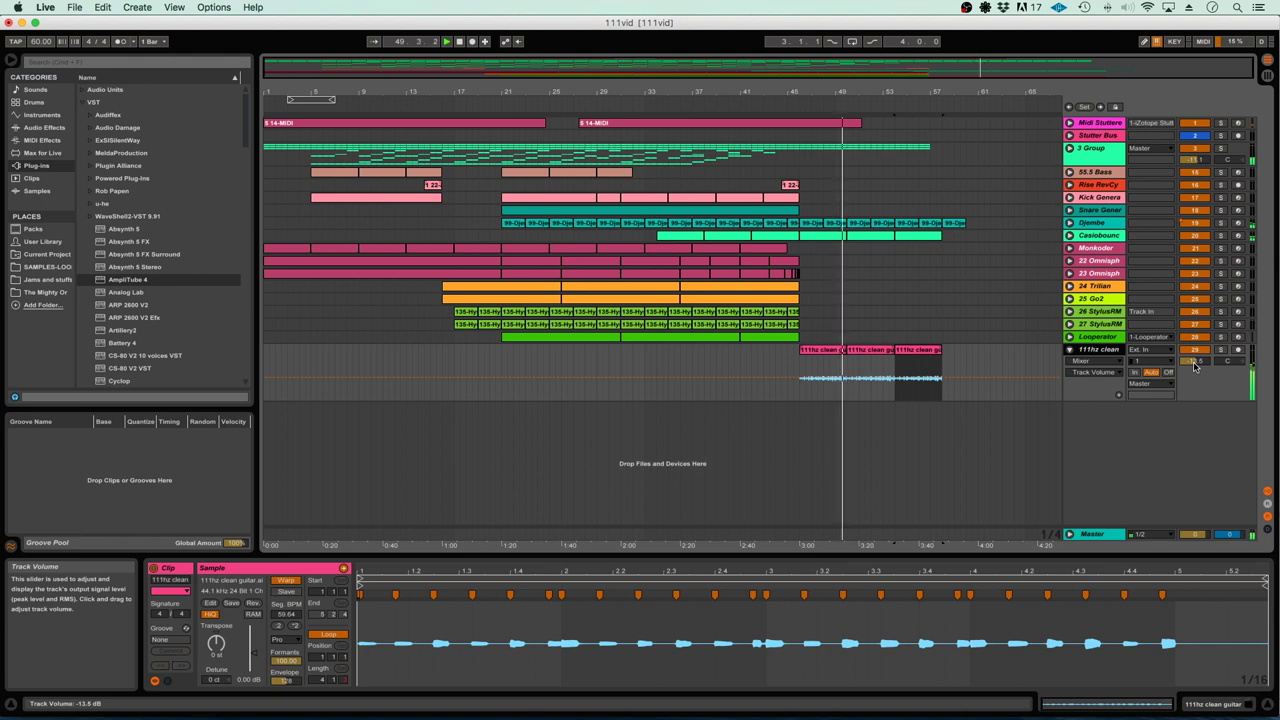
{"action": "left_click", "coordinate": [798, 368]}
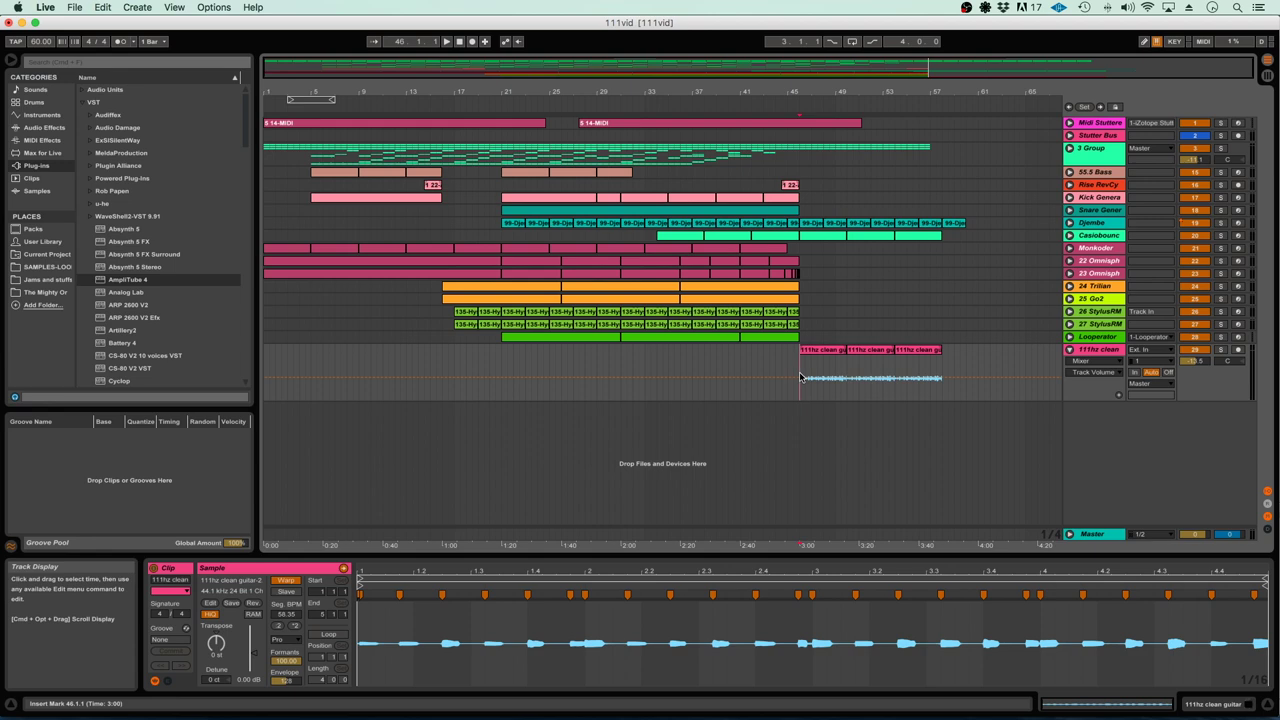
Switch to Chrome, play the YouTube video "Terence McKenna on the End of the World" and pause it
{"action": "mouse_move", "coordinate": [297, 705]}
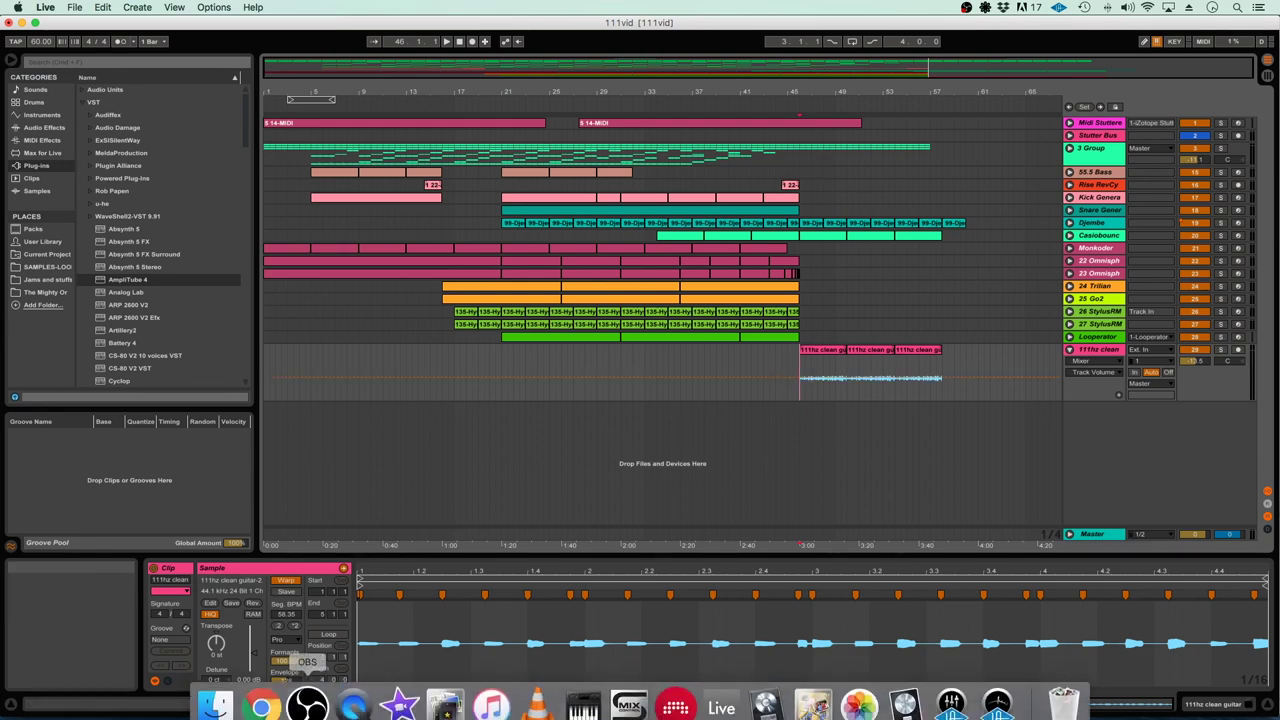
{"action": "left_click", "coordinate": [261, 692]}
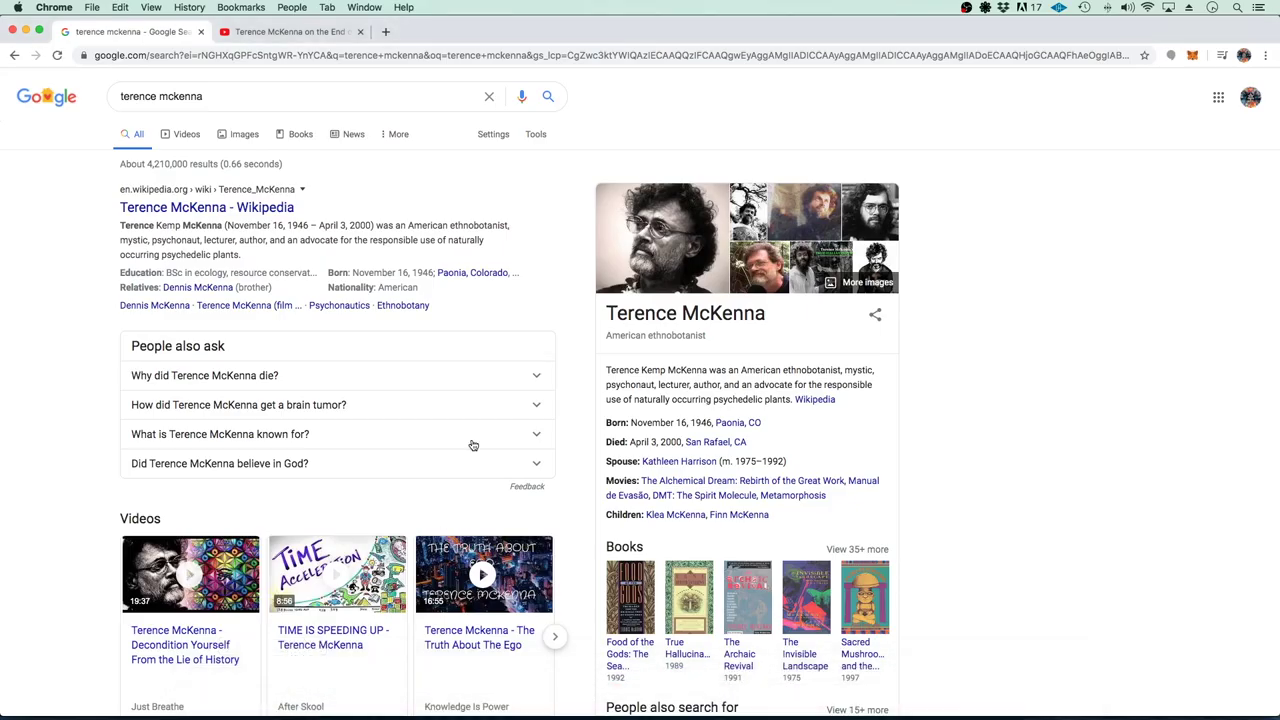
{"action": "left_click", "coordinate": [1028, 357]}
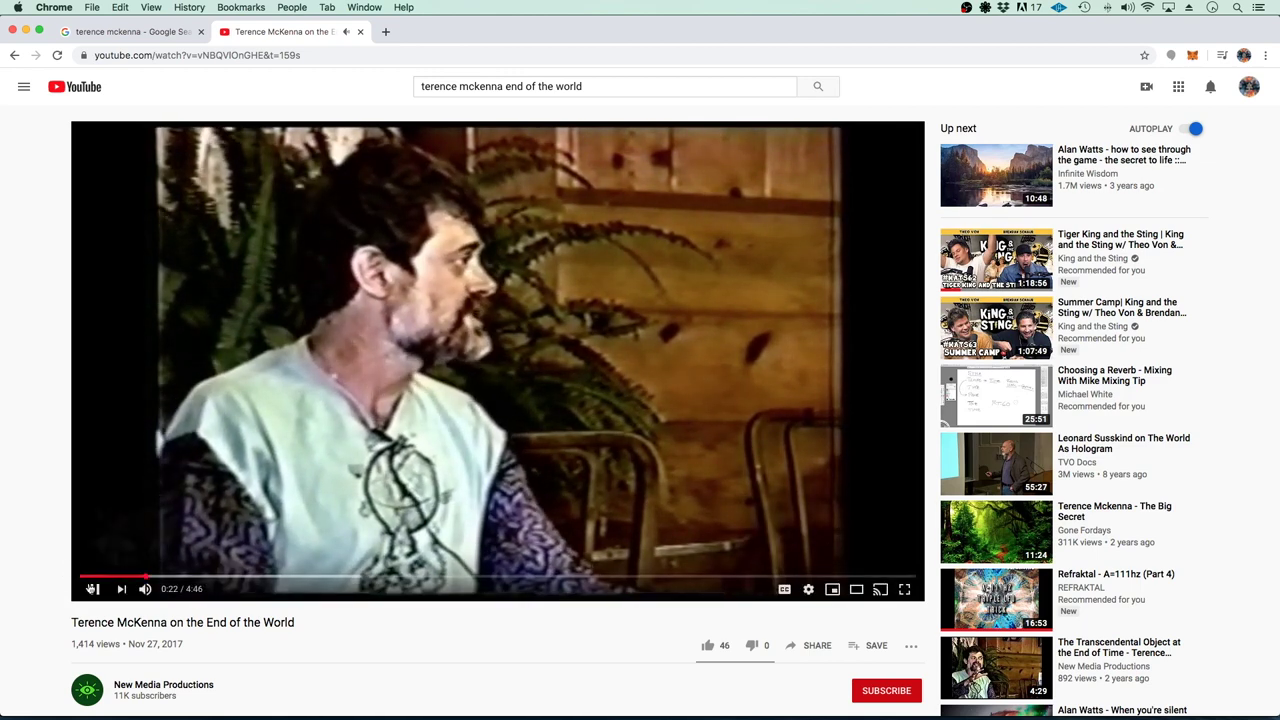
{"action": "left_click", "coordinate": [95, 589]}
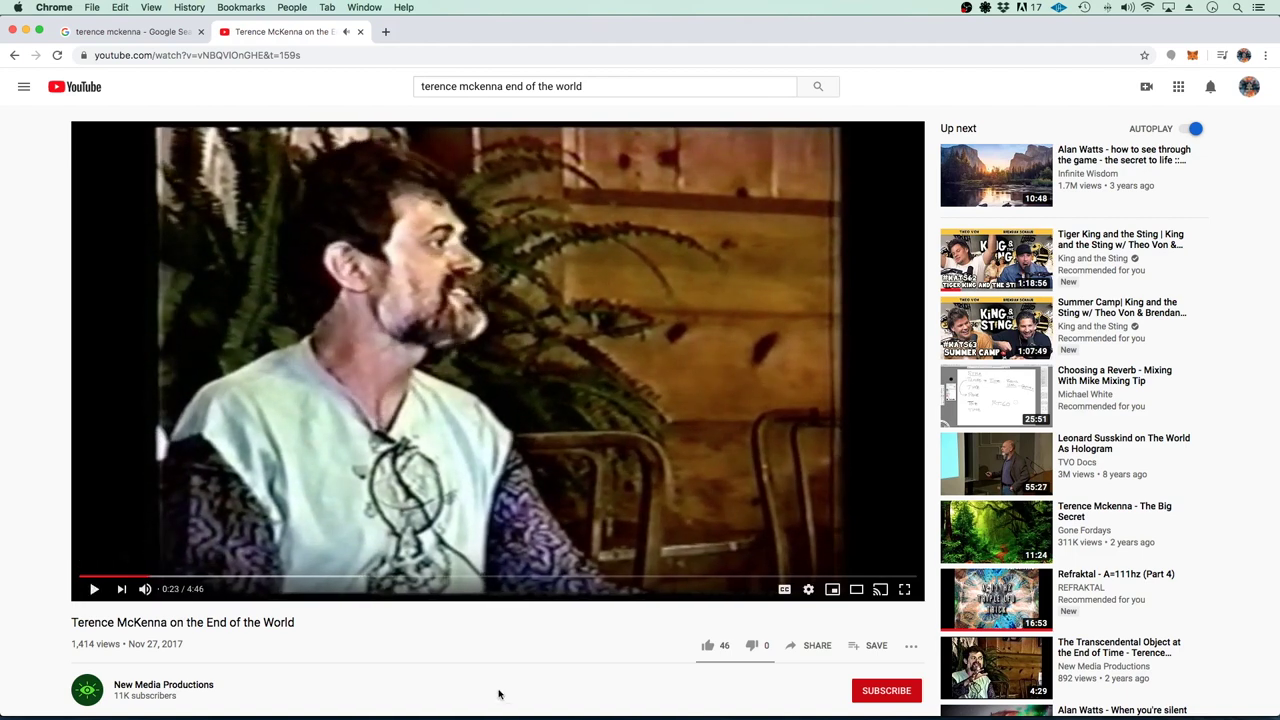
Switch back to Ableton Live, then unfold and solo the 22 and 23 Omnisphere tracks
{"action": "mouse_move", "coordinate": [660, 705]}
{"action": "left_click", "coordinate": [731, 694]}
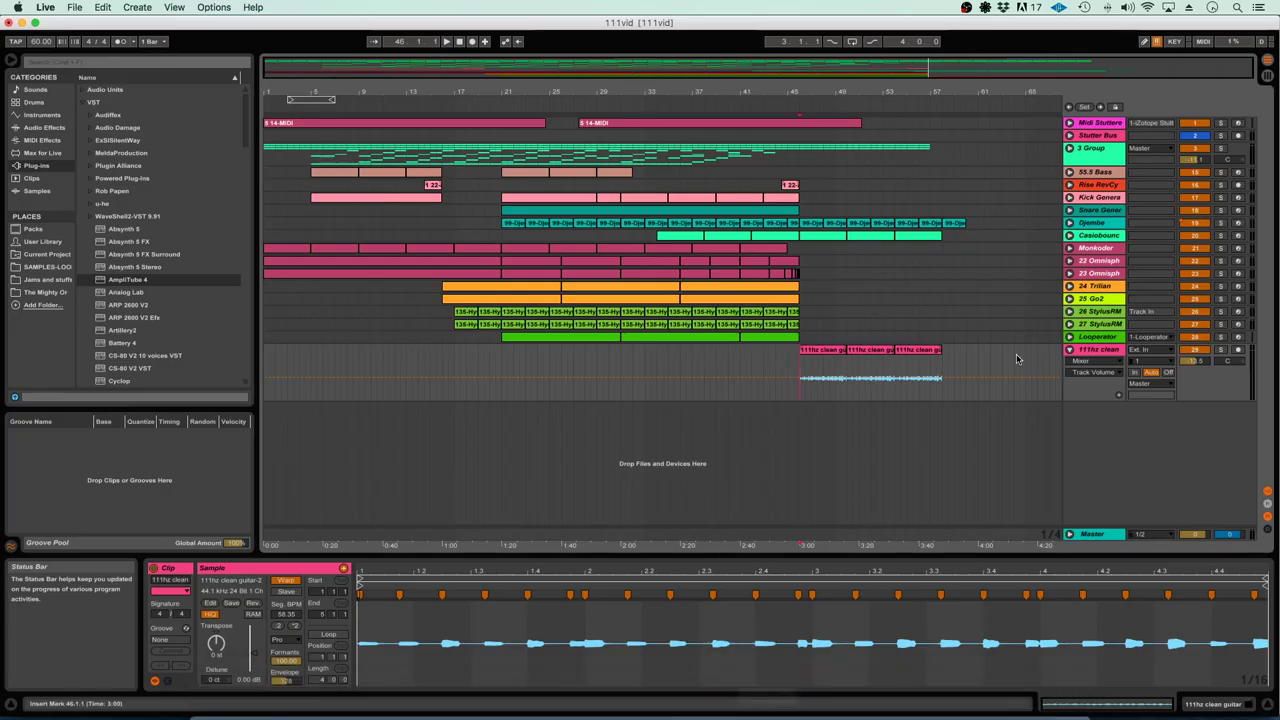
{"action": "left_click", "coordinate": [1069, 273]}
{"action": "left_click", "coordinate": [1069, 261]}
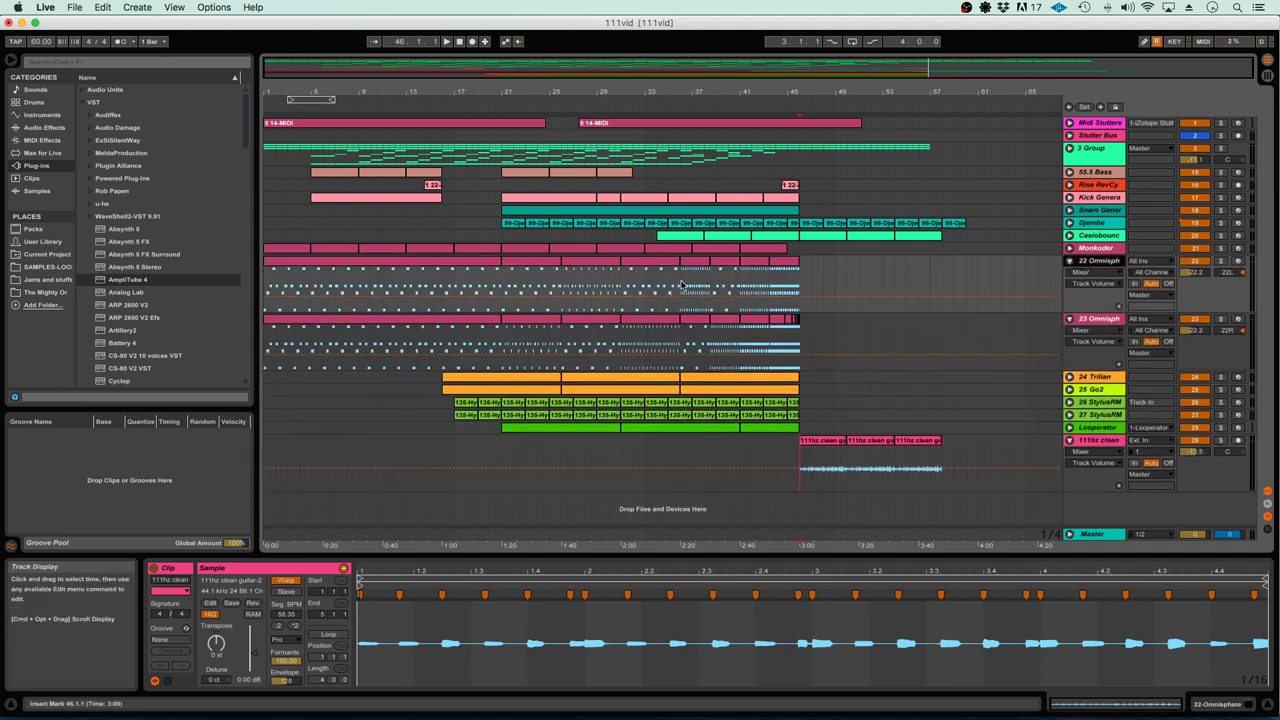
{"action": "left_click", "coordinate": [1221, 261]}
Listen to the soloed Omnisphere tracks at several points, including from bar 41 and from 43.3.1
{"action": "key", "text": "space"}
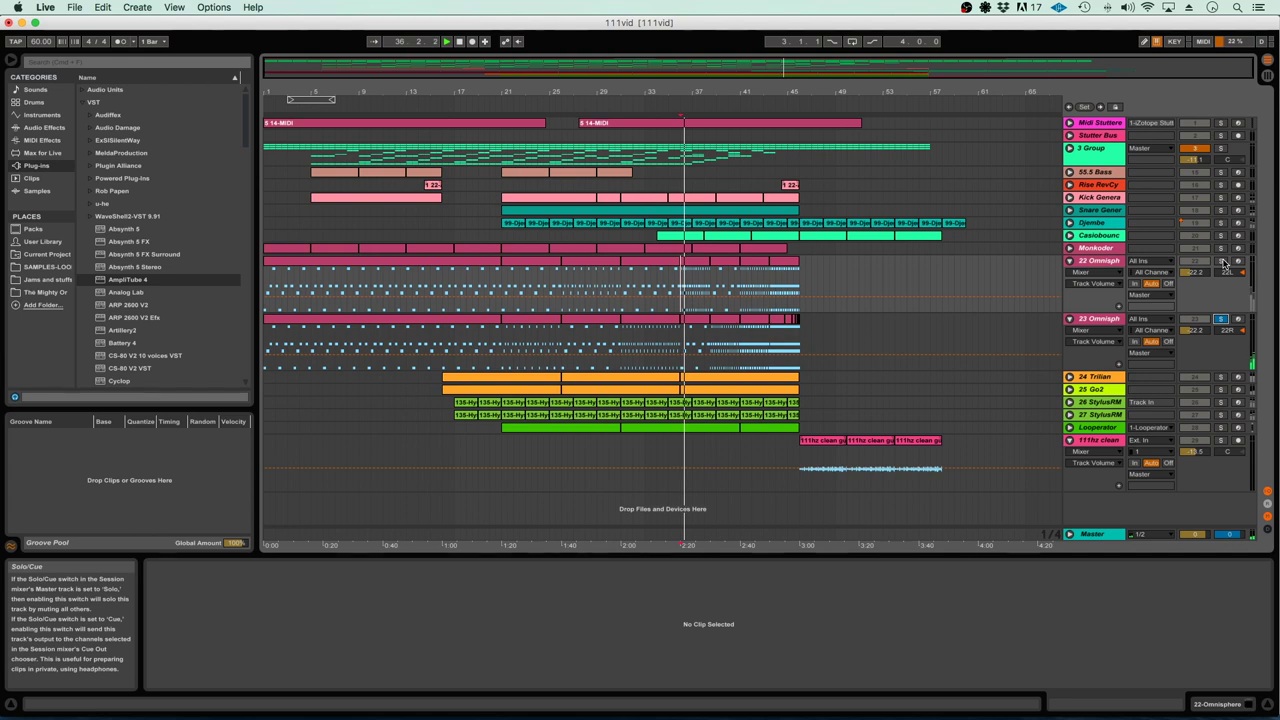
{"action": "left_click", "coordinate": [745, 283]}
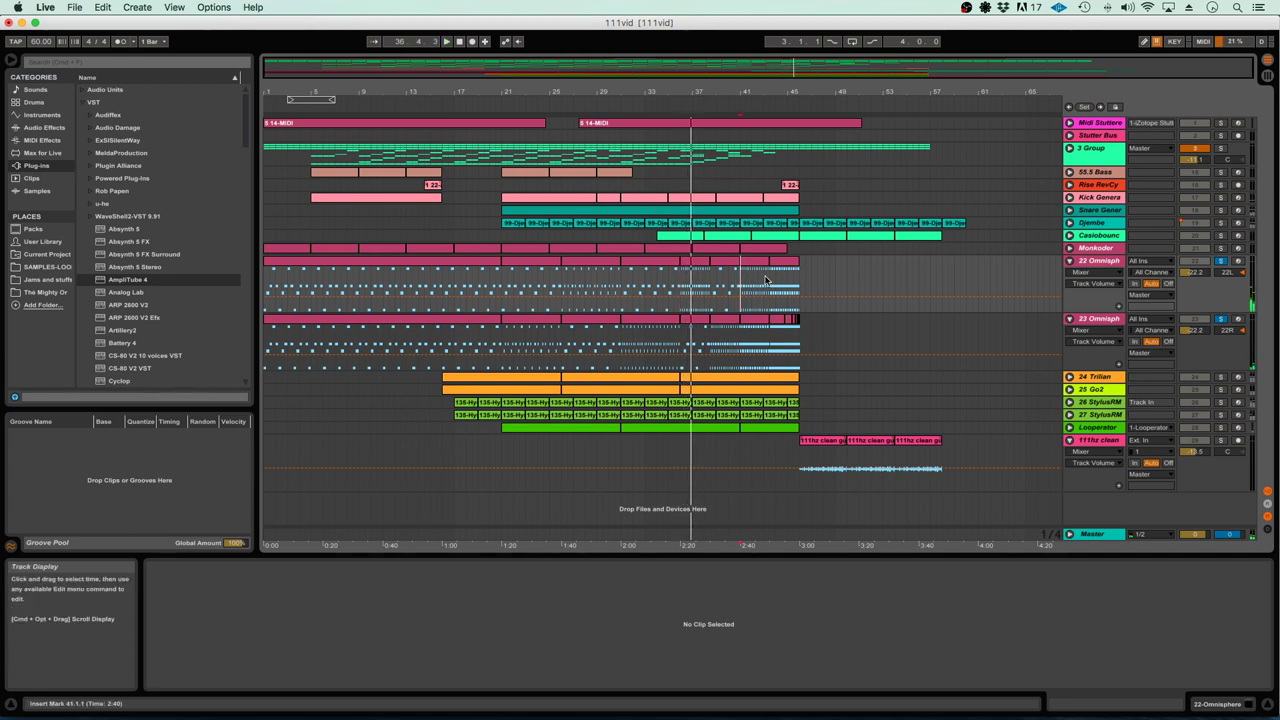
{"action": "key", "text": "space"}
{"action": "key", "text": "space"}
{"action": "left_click", "coordinate": [770, 280]}
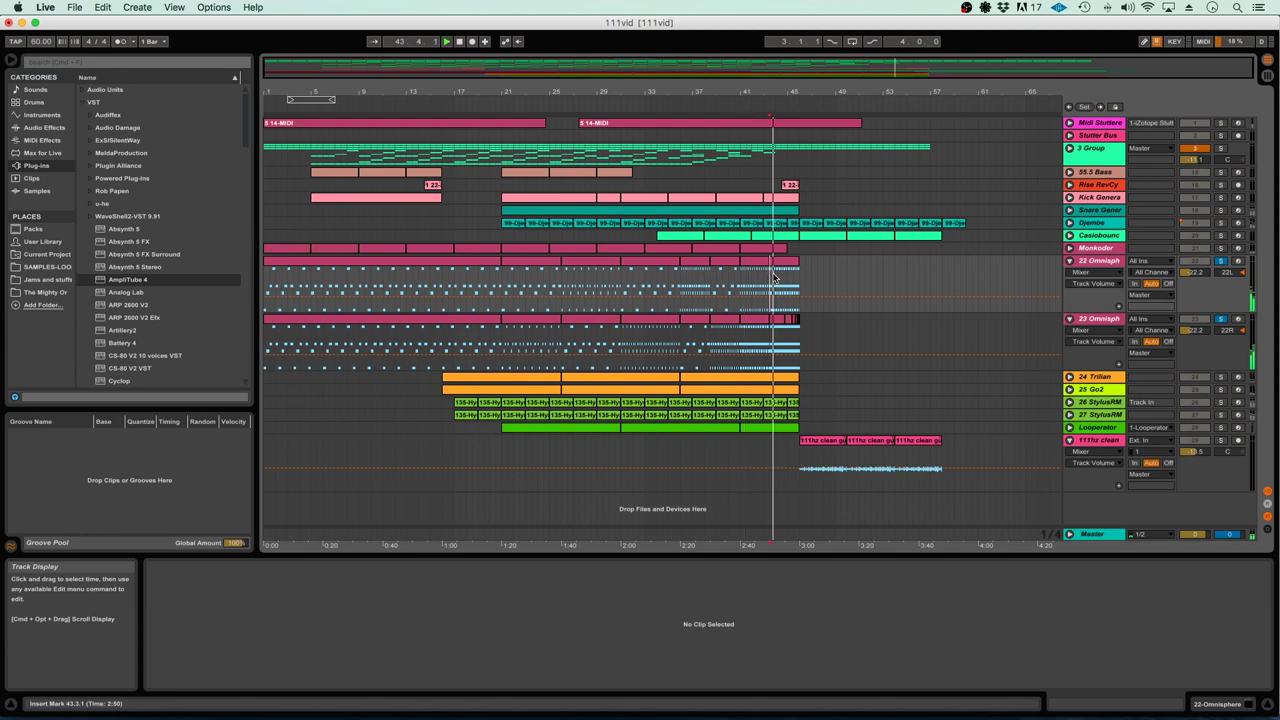
Examine the dense notes at the end of the two Omnisphere tracks, just before bar 46, during playback
{"action": "left_click", "coordinate": [809, 282]}
{"action": "key", "text": "plus"}
{"action": "key", "text": "plus"}
{"action": "key", "text": "plus"}
{"action": "key", "text": "plus"}
{"action": "key", "text": "plus"}
{"action": "key", "text": "plus"}
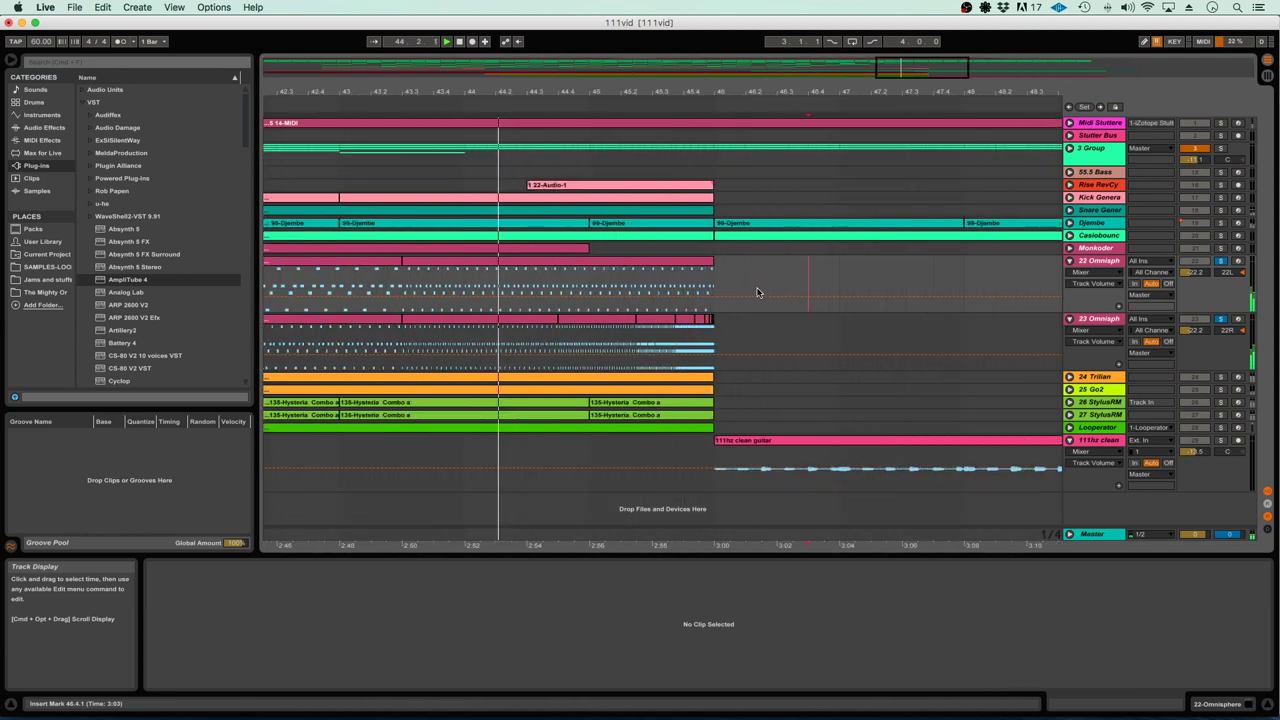
{"action": "left_click", "coordinate": [661, 283]}
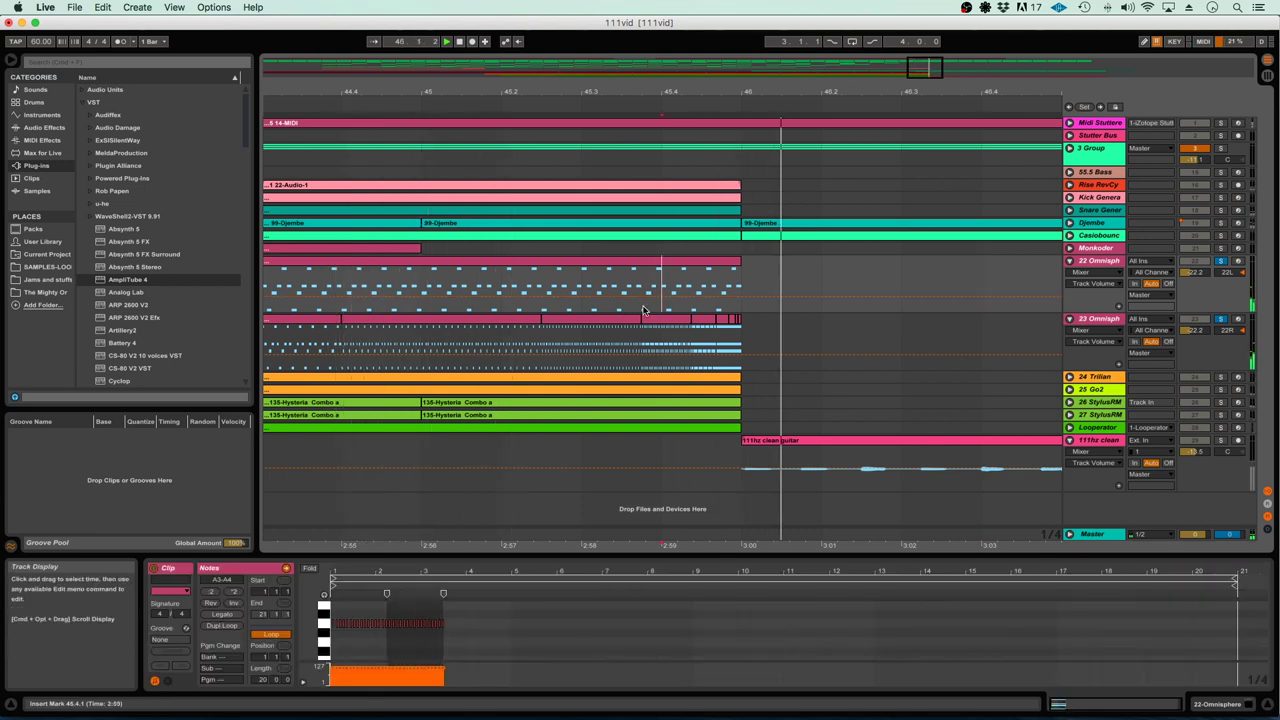
Unsolo the 22 and 23 Omnisphere tracks, place the insert mark at 46.1.1 and stop playback
{"action": "left_click", "coordinate": [1221, 261]}
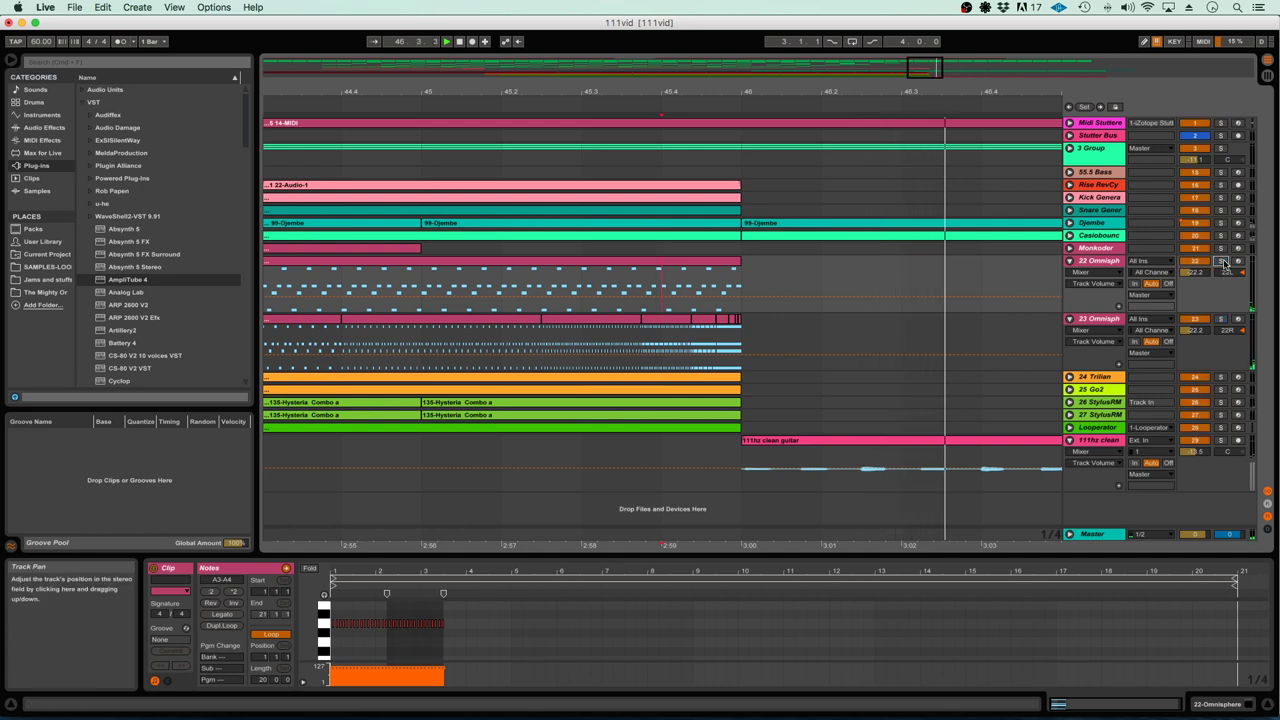
{"action": "left_click", "coordinate": [748, 284]}
{"action": "key", "text": "minus"}
{"action": "key", "text": "minus"}
{"action": "key", "text": "minus"}
{"action": "key", "text": "minus"}
{"action": "key", "text": "minus"}
{"action": "key", "text": "minus"}
{"action": "key", "text": "space"}
{"action": "key", "text": "minus"}
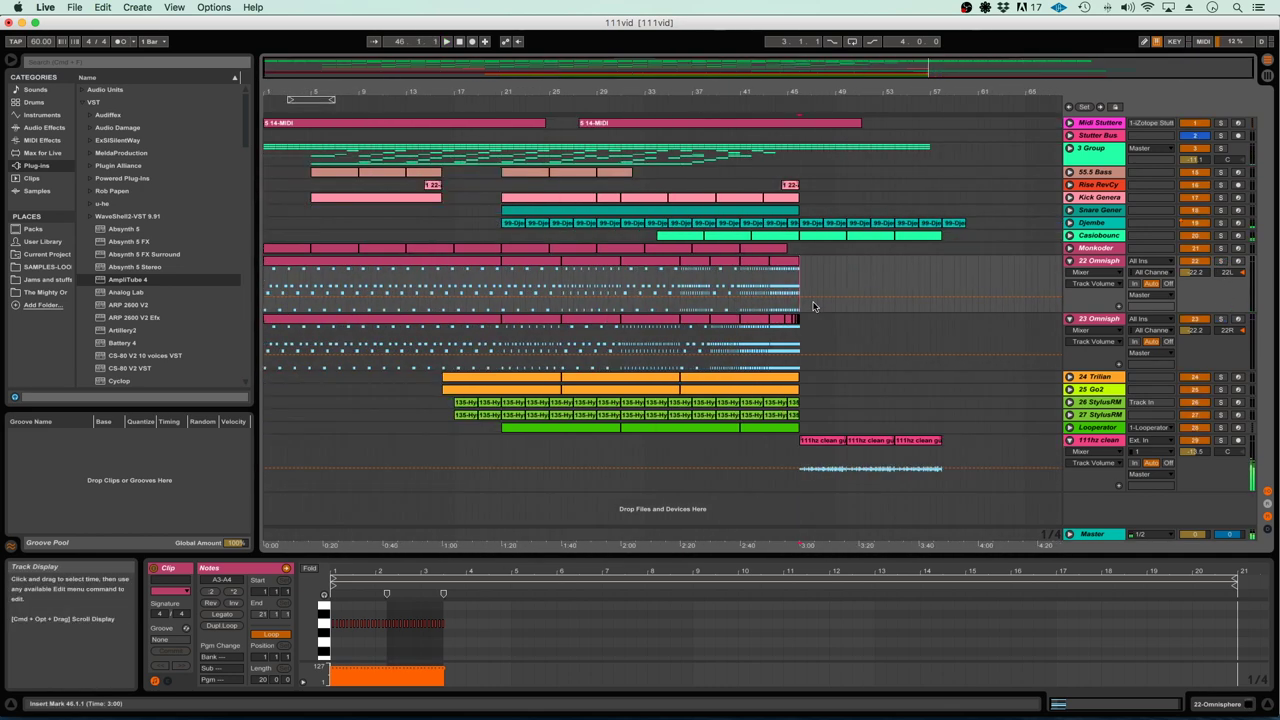
Fold the 111hz clean, 23 Omnisphere and 22 Omnisphere tracks
{"action": "left_click", "coordinate": [563, 488]}
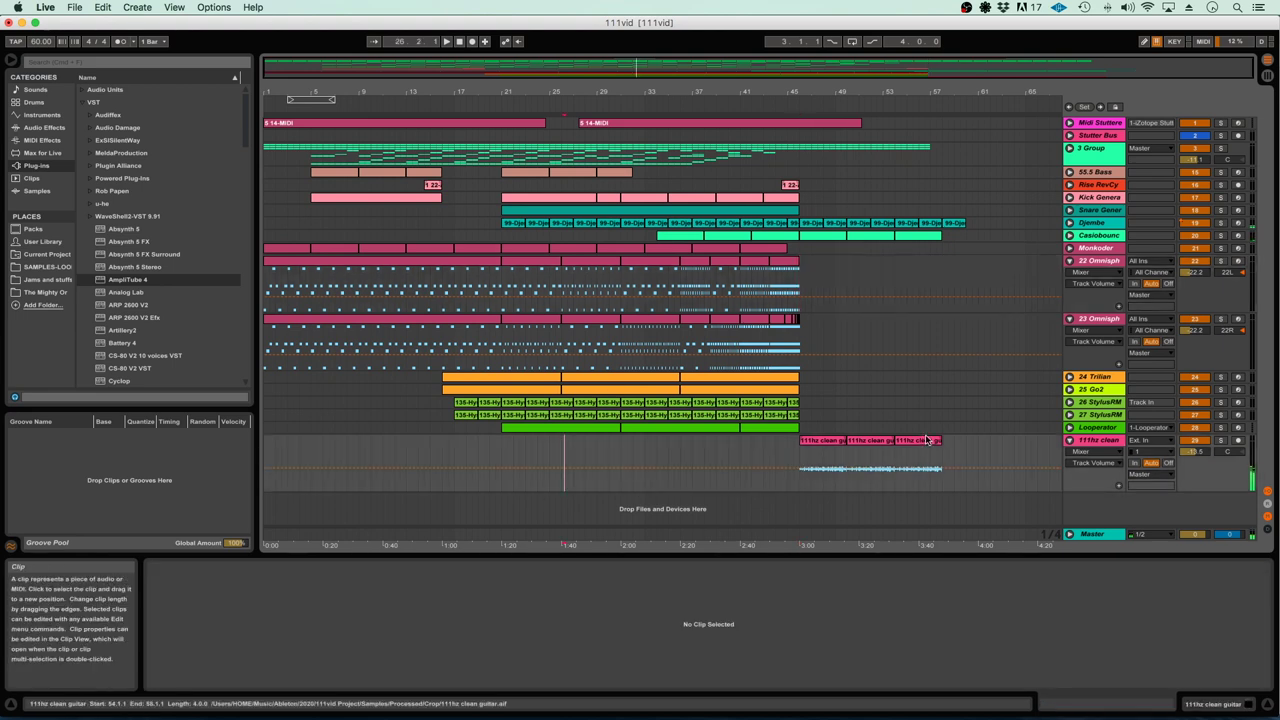
{"action": "left_click", "coordinate": [1069, 440]}
{"action": "left_click", "coordinate": [1069, 319]}
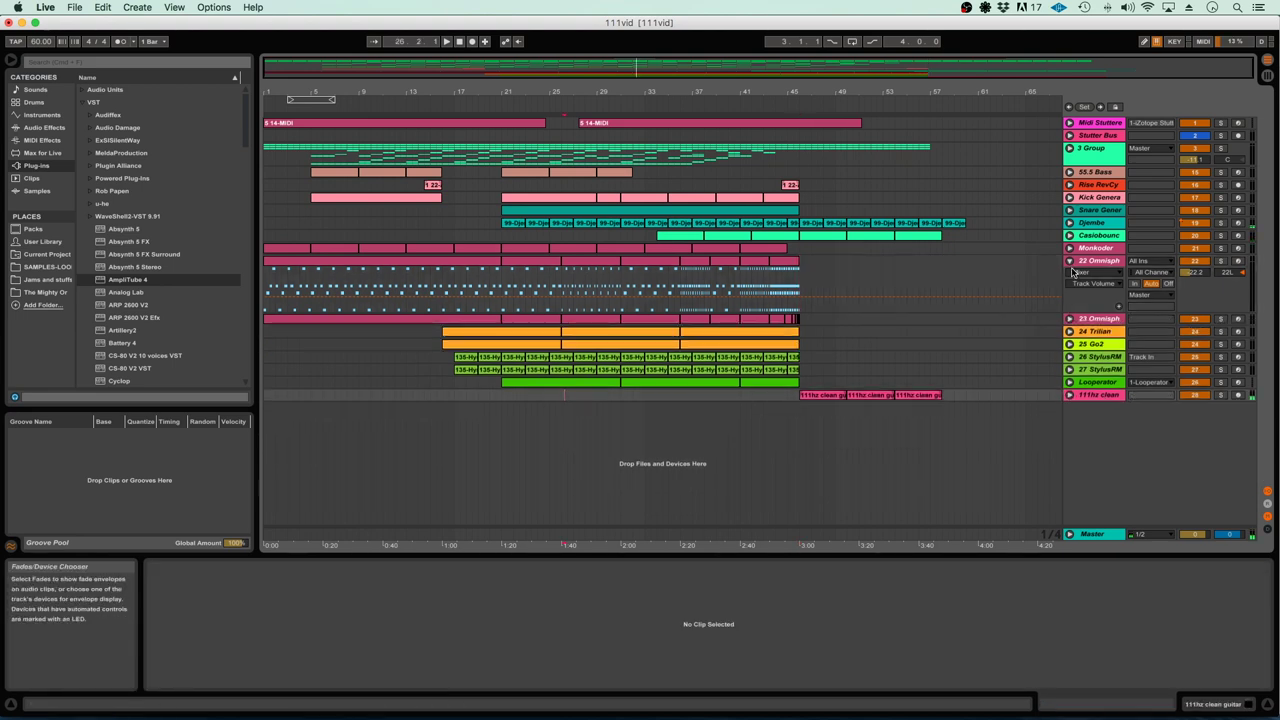
{"action": "left_click", "coordinate": [1069, 261]}
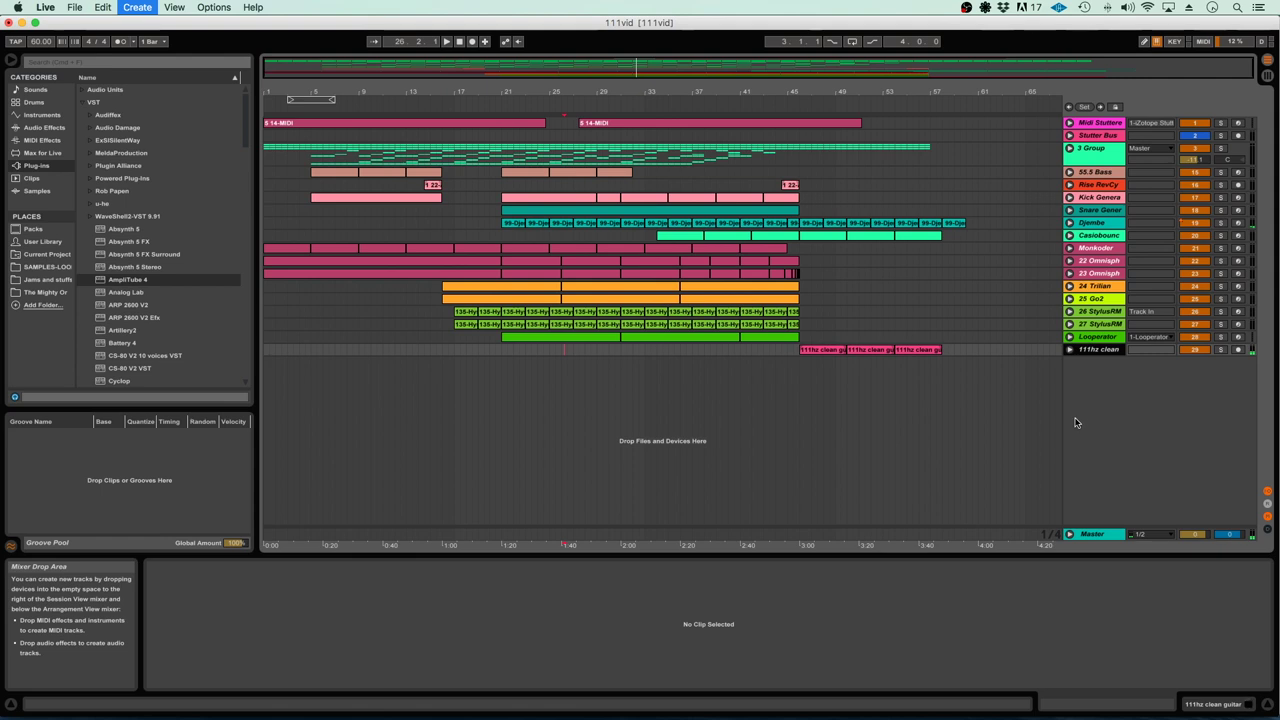
Insert an audio track below the 111hz clean track and name it Terence Mckenna
{"action": "key", "text": "super+t"}
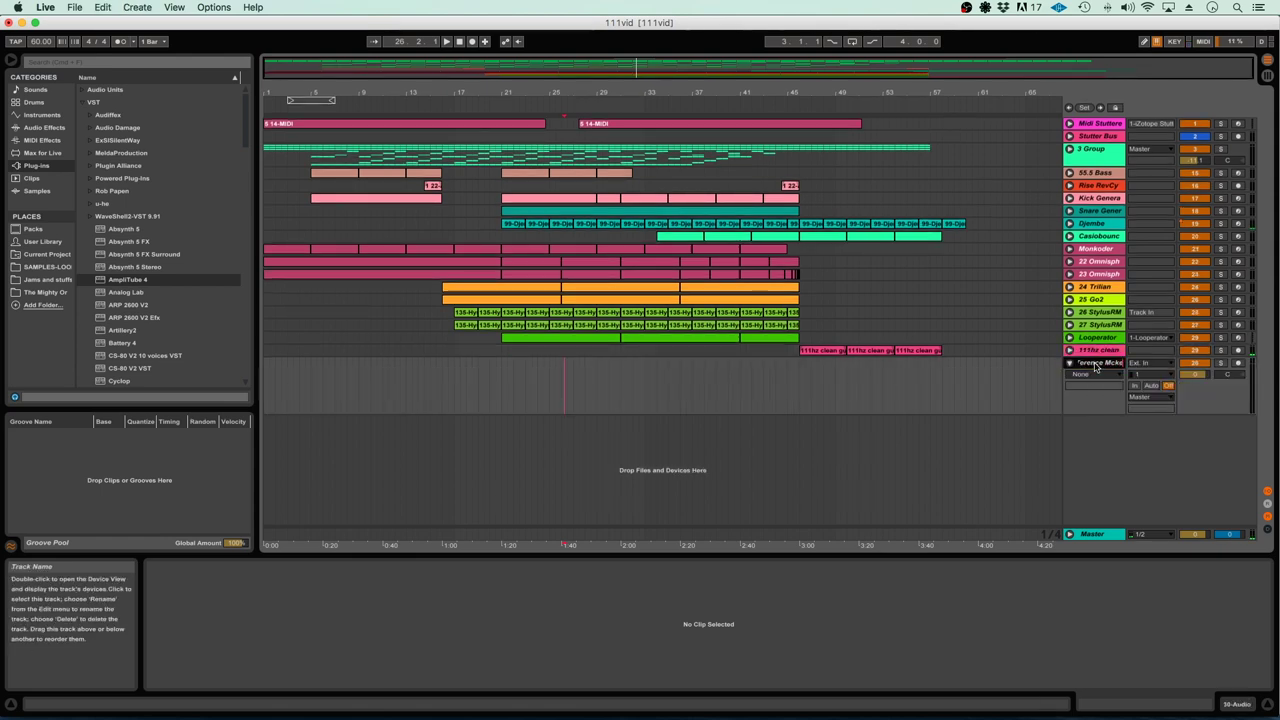
{"action": "type", "text": "nna"}
{"action": "key", "text": "Return"}
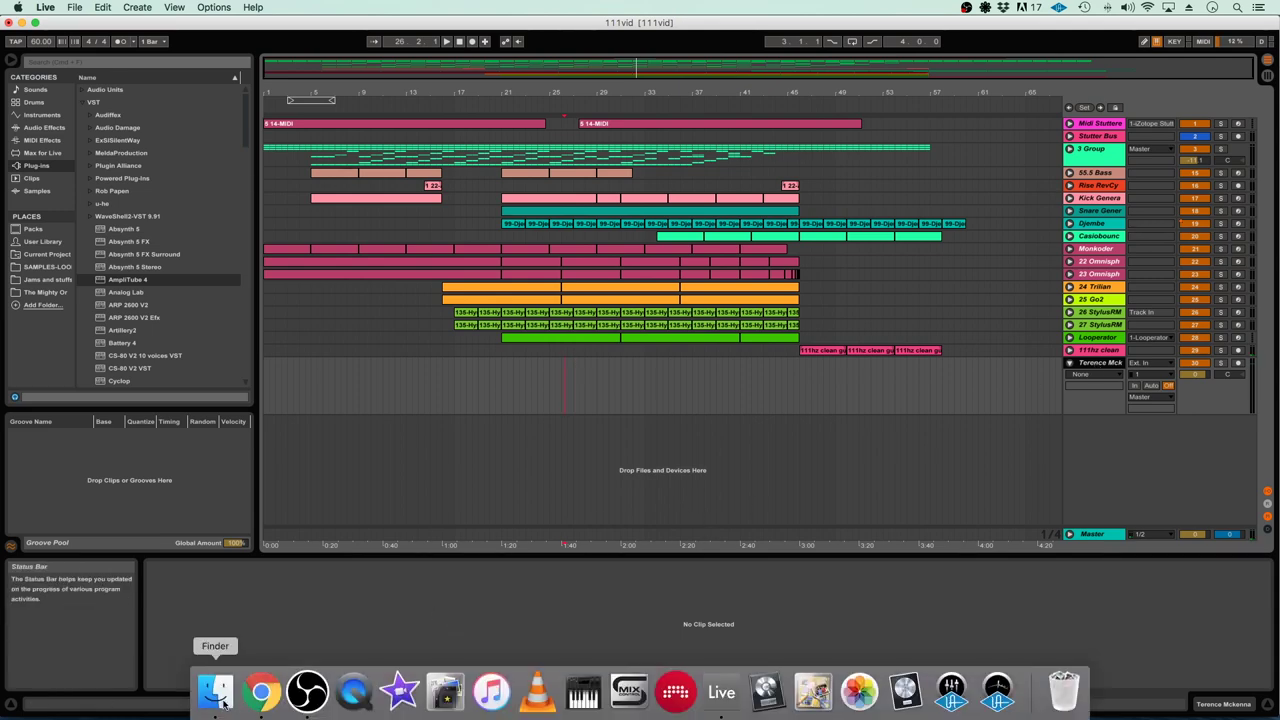
Add the audio file "Bounce Terence McKenna on the End of the World-1-2" from Finder to the new track and activate its clip
{"action": "left_click", "coordinate": [218, 698]}
{"action": "left_click_drag", "start_coordinate": [546, 361], "coordinate": [548, 487]}
{"action": "left_click_drag", "start_coordinate": [478, 530], "coordinate": [470, 402]}
{"action": "left_click", "coordinate": [433, 396]}
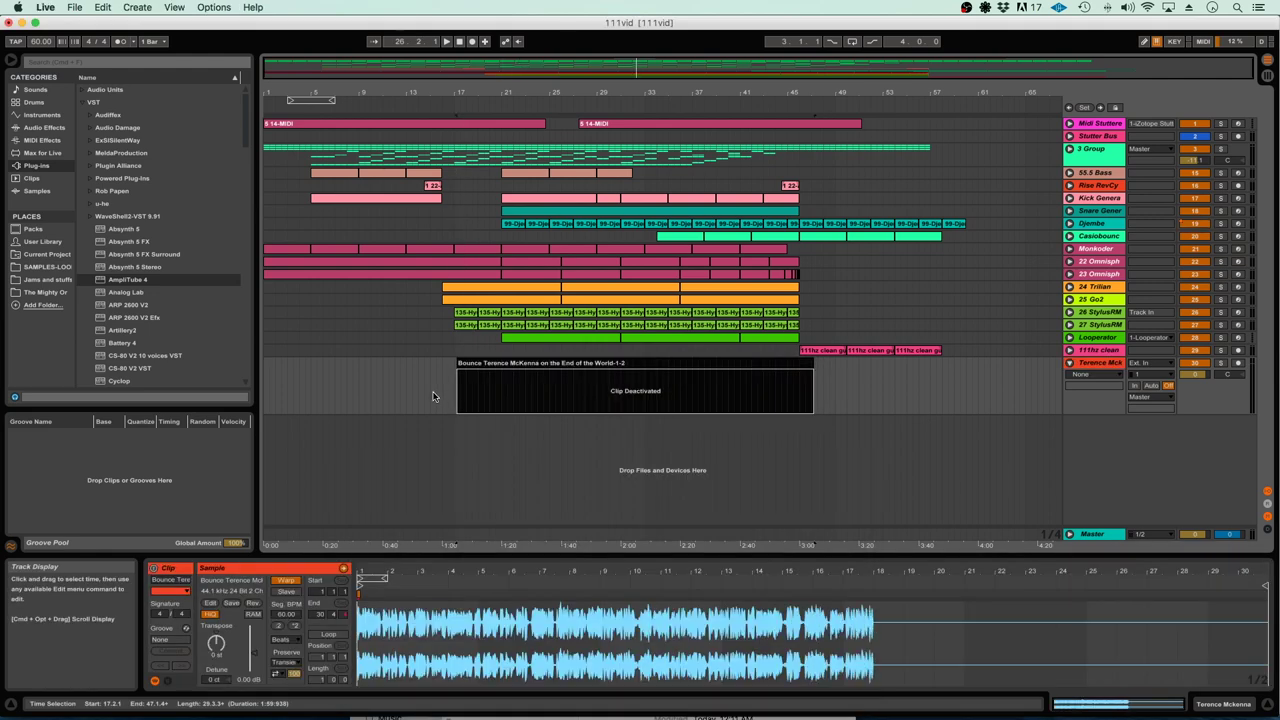
{"action": "key", "text": "plus"}
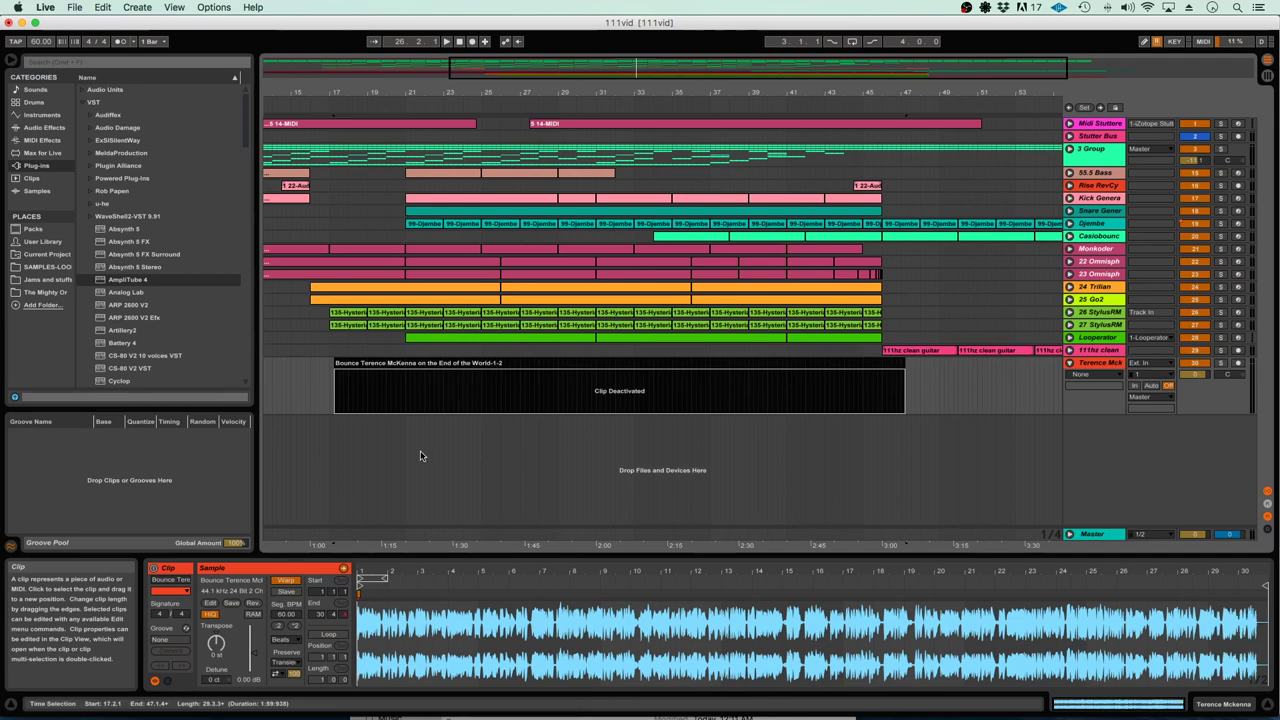
{"action": "left_click", "coordinate": [343, 568]}
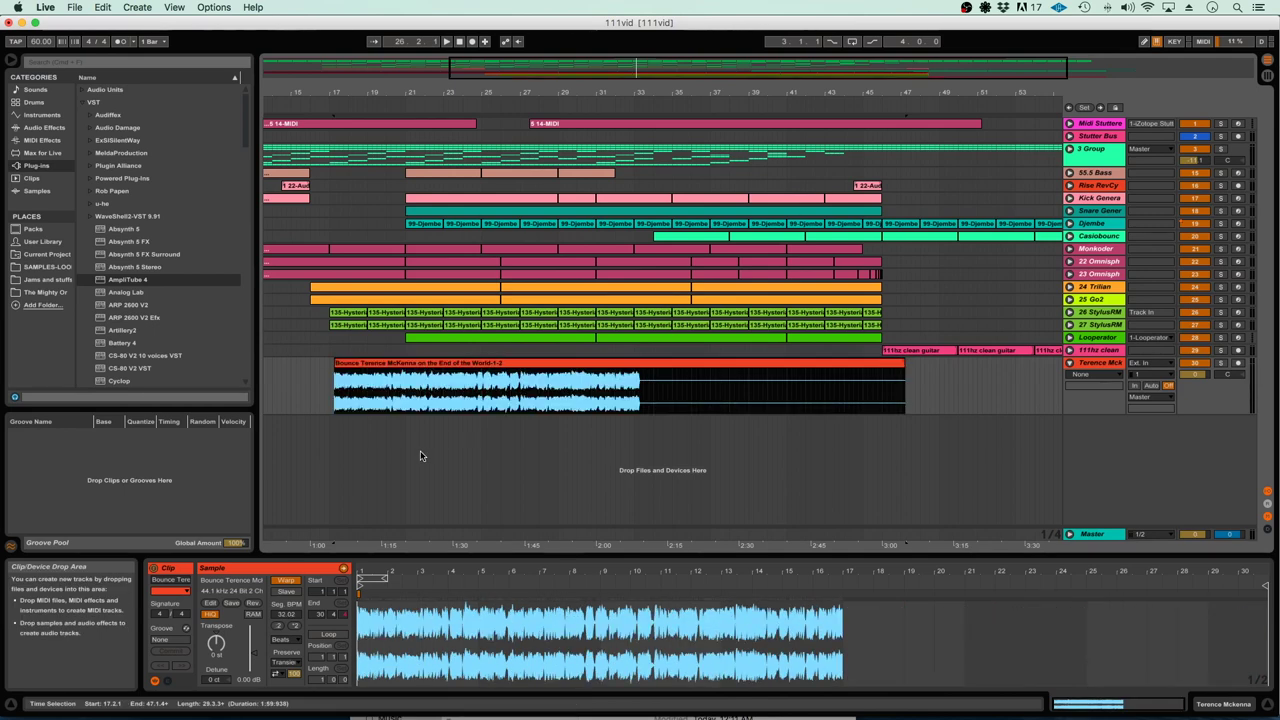
Set the voice clip's segment tempo to 60 BPM, keep Warp on and choose the Texture warp mode
{"action": "left_click", "coordinate": [289, 615]}
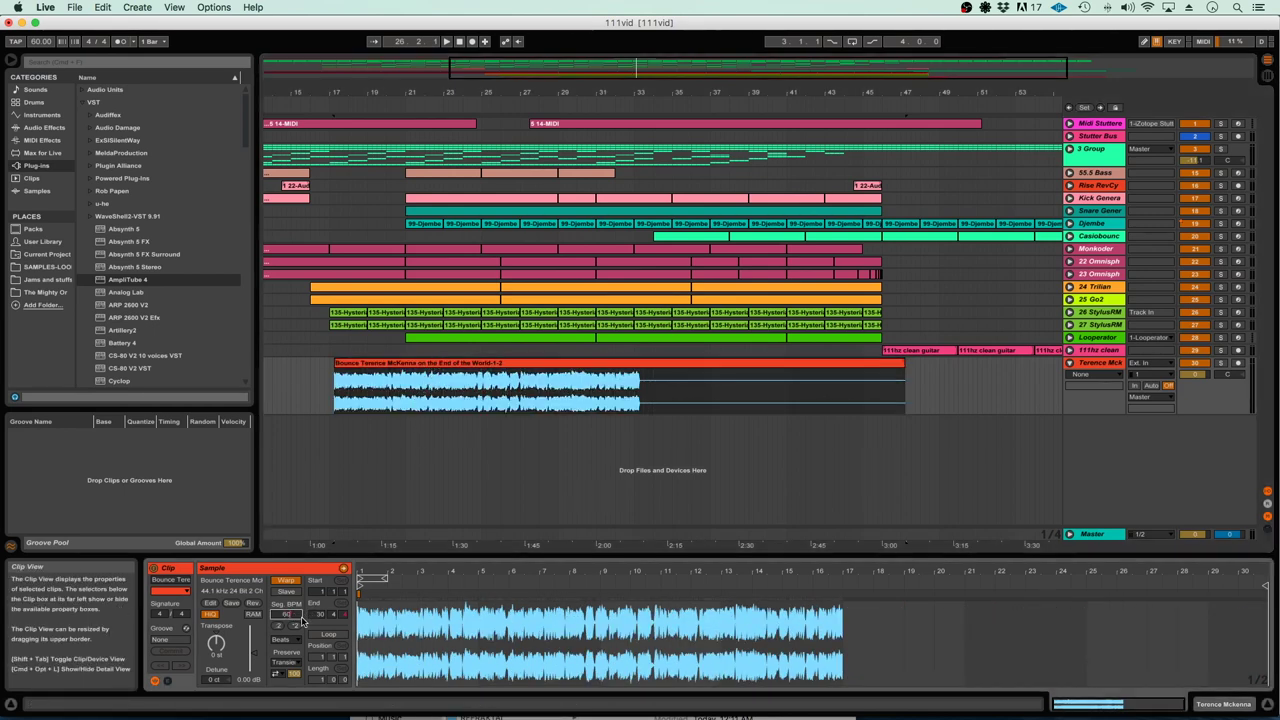
{"action": "left_click", "coordinate": [289, 582]}
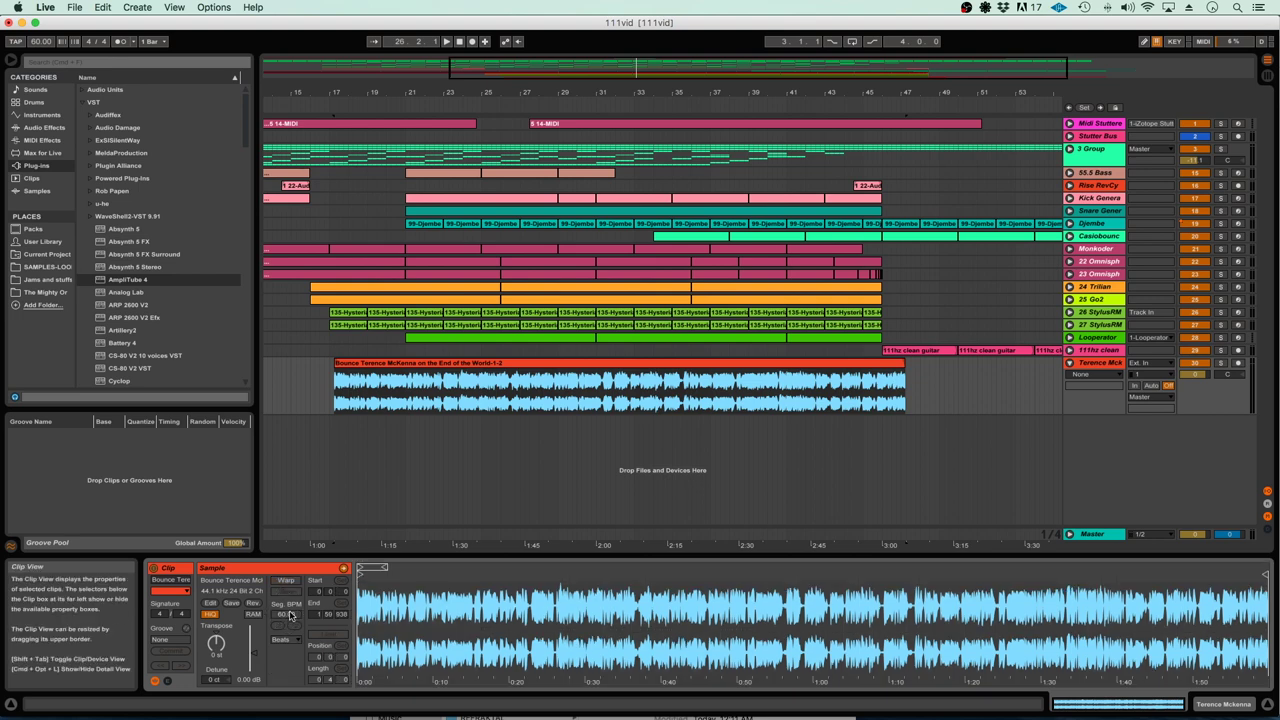
{"action": "left_click", "coordinate": [289, 582]}
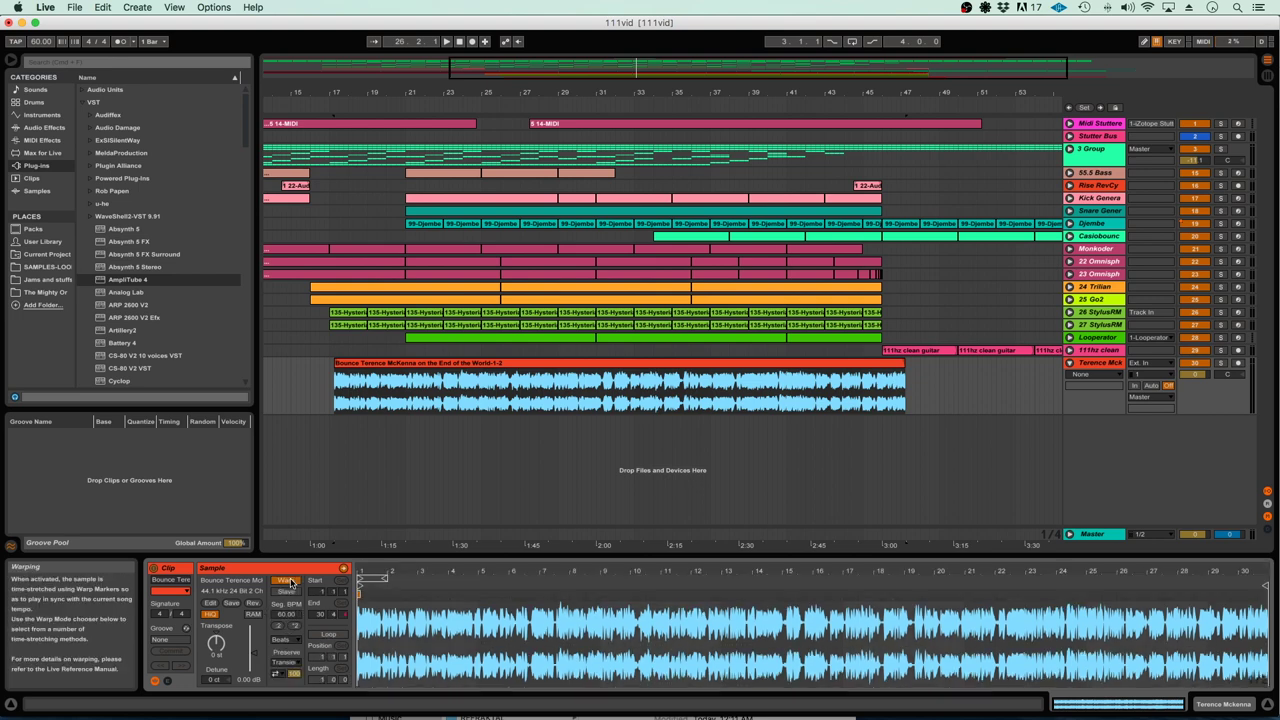
{"action": "left_click", "coordinate": [285, 639]}
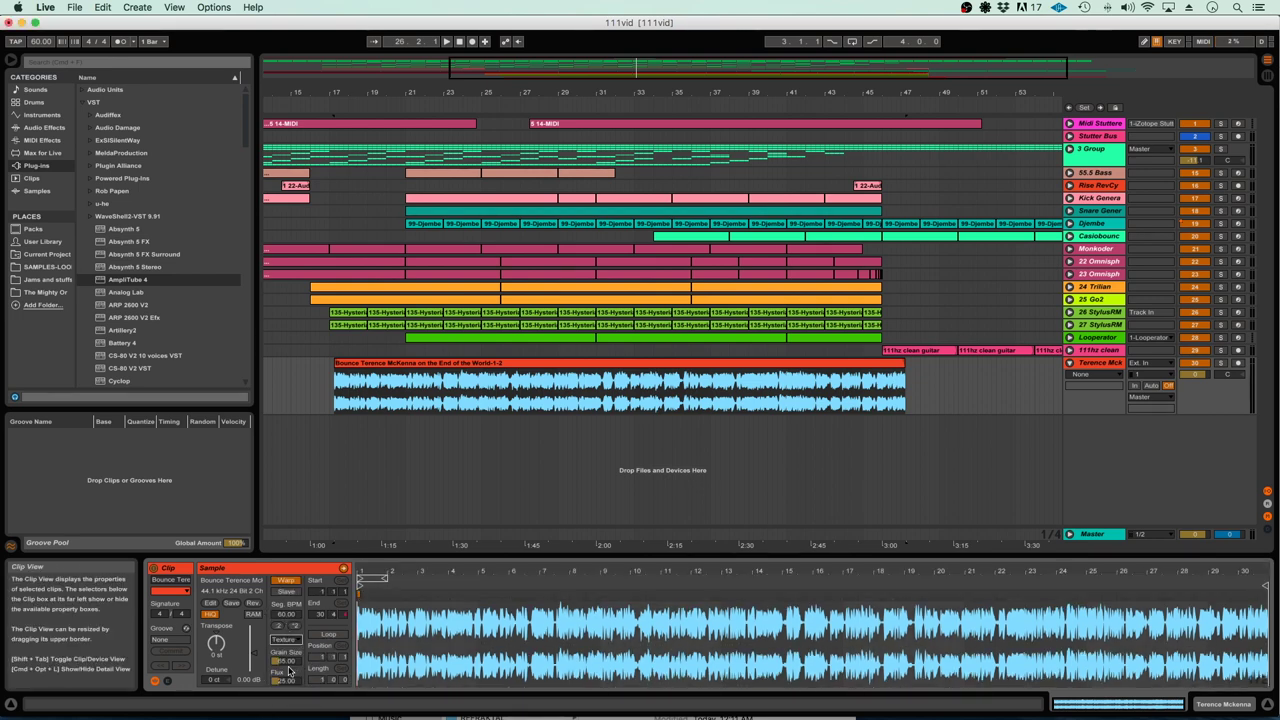
Move the Terence McKenna voice clip earlier so that it starts at 15.4.1
{"action": "left_click", "coordinate": [376, 365]}
{"action": "key", "text": "plus"}
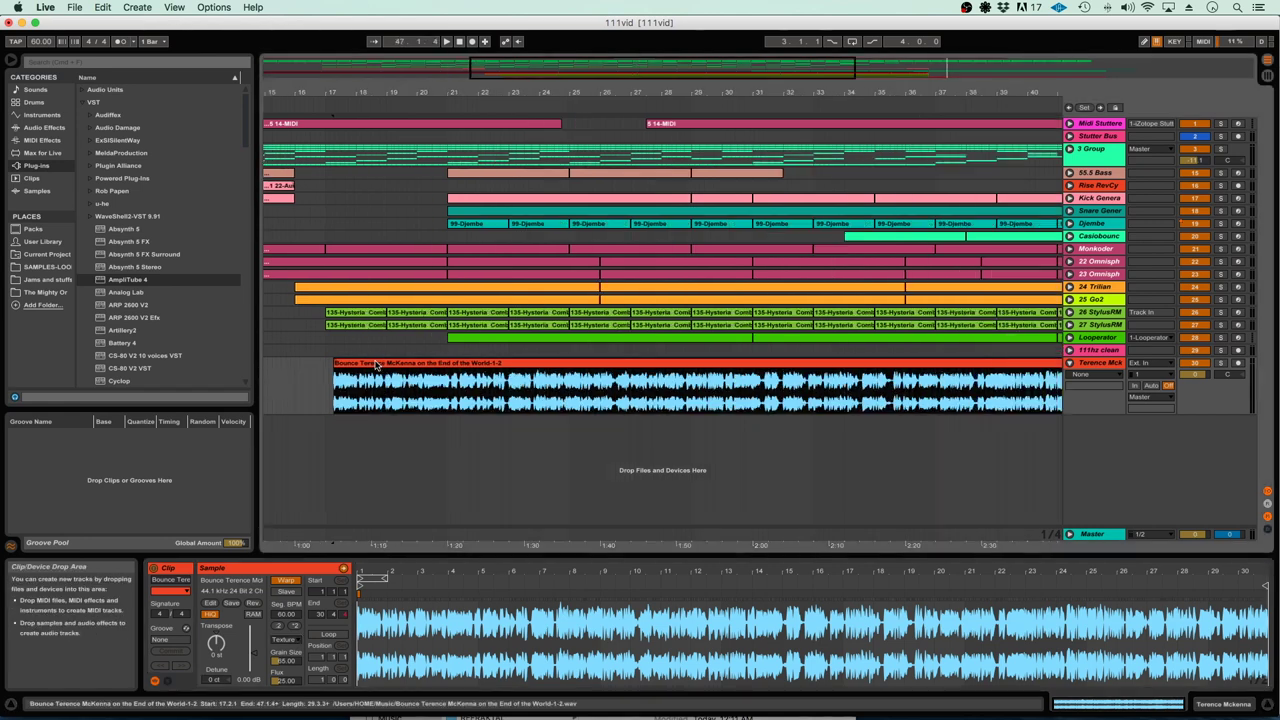
{"action": "key", "text": "plus"}
{"action": "key", "text": "plus"}
{"action": "key", "text": "plus"}
{"action": "key", "text": "plus"}
{"action": "scroll", "coordinate": [380, 384], "scroll_direction": "left", "scroll_amount": 4}
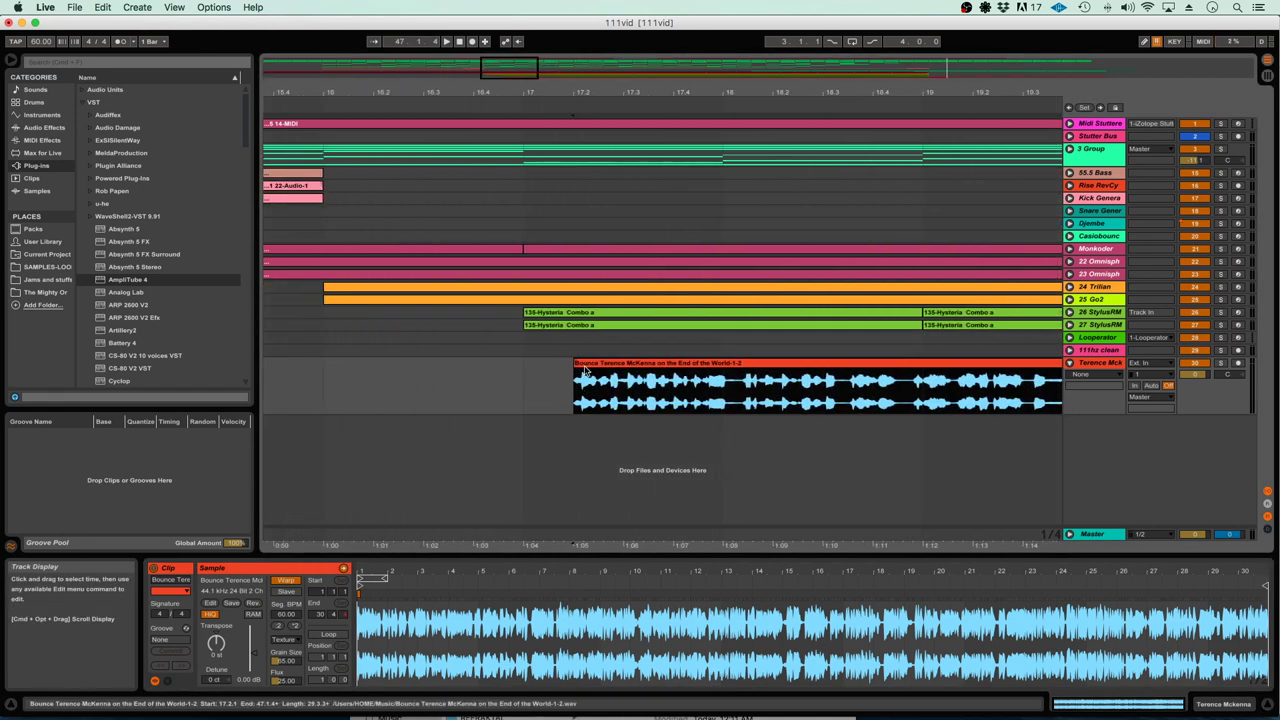
{"action": "left_click_drag", "start_coordinate": [585, 372], "coordinate": [440, 378]}
Shift the voice clip slightly later on a finer grid so that it starts at 15.4.3
{"action": "key", "text": "minus"}
{"action": "key", "text": "minus"}
{"action": "scroll", "coordinate": [512, 366], "scroll_direction": "left", "scroll_amount": 2}
{"action": "key", "text": "plus"}
{"action": "key", "text": "plus"}
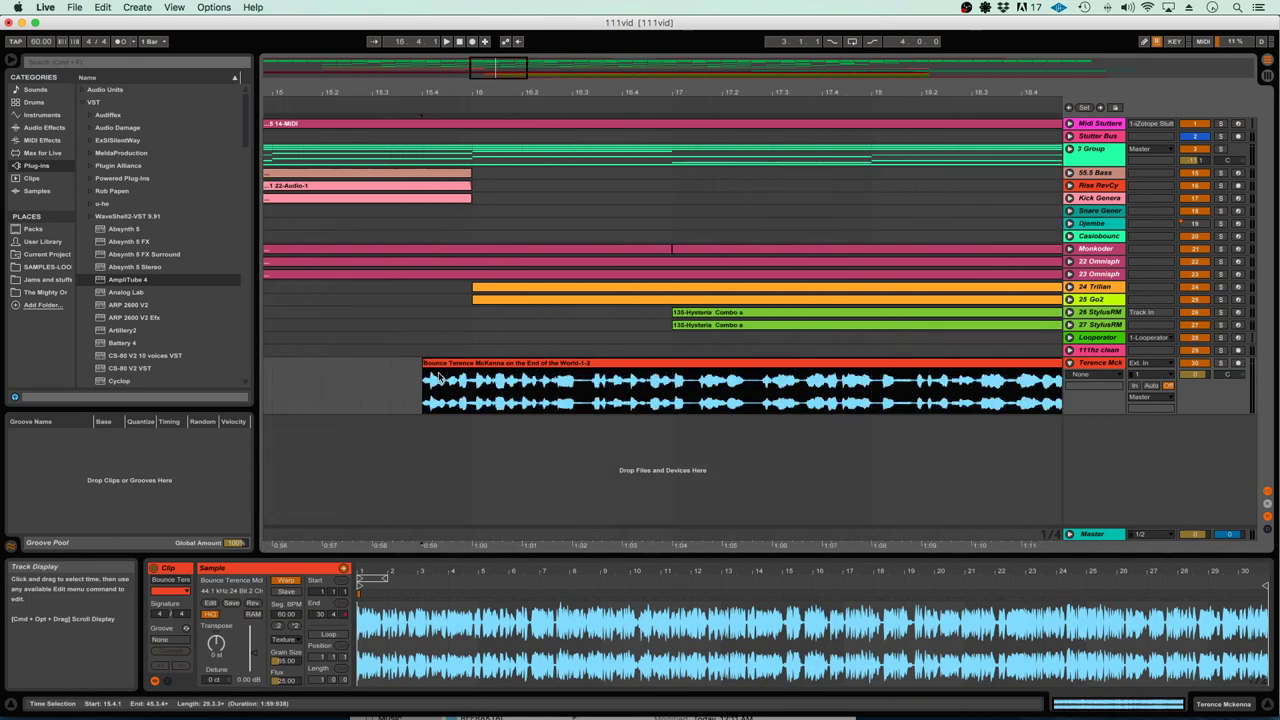
{"action": "key", "text": "plus"}
{"action": "key", "text": "plus"}
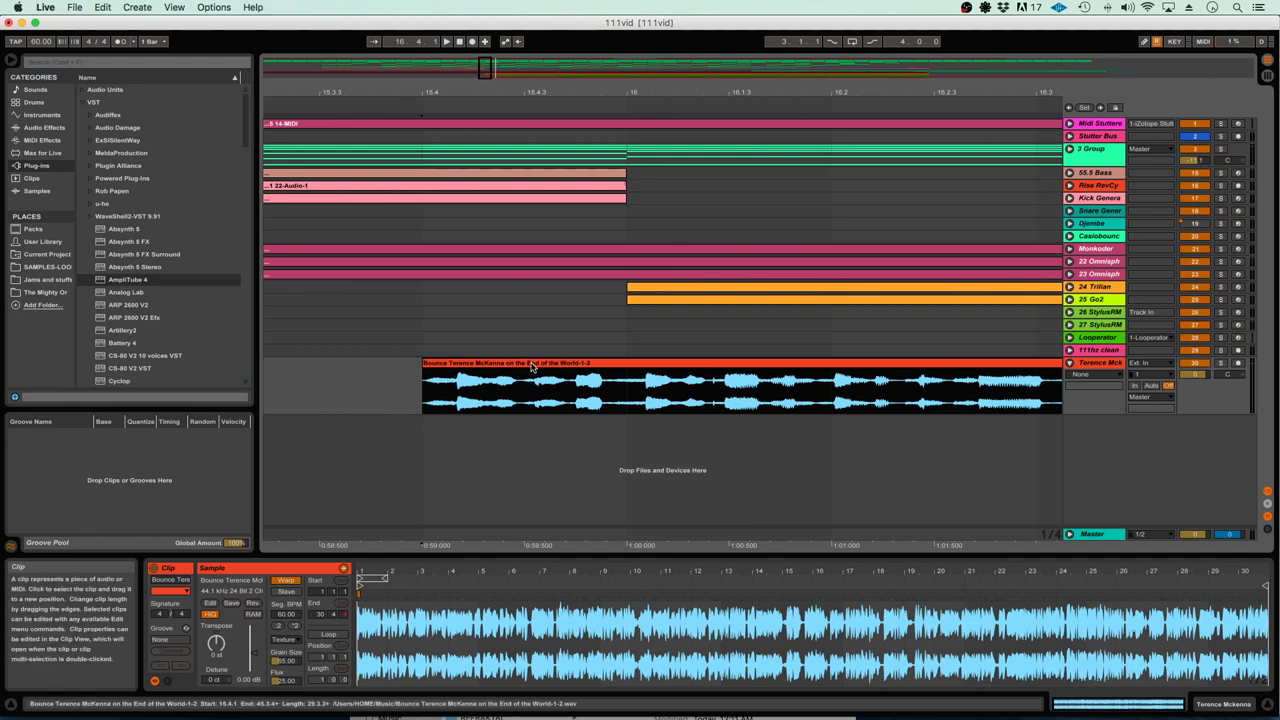
{"action": "left_click_drag", "start_coordinate": [532, 367], "coordinate": [670, 363]}
Lower the Terence Mckenna track's volume to about -12 dB and play the song from 15.1.2
{"action": "key", "text": "minus"}
{"action": "key", "text": "minus"}
{"action": "key", "text": "minus"}
{"action": "key", "text": "minus"}
{"action": "key", "text": "minus"}
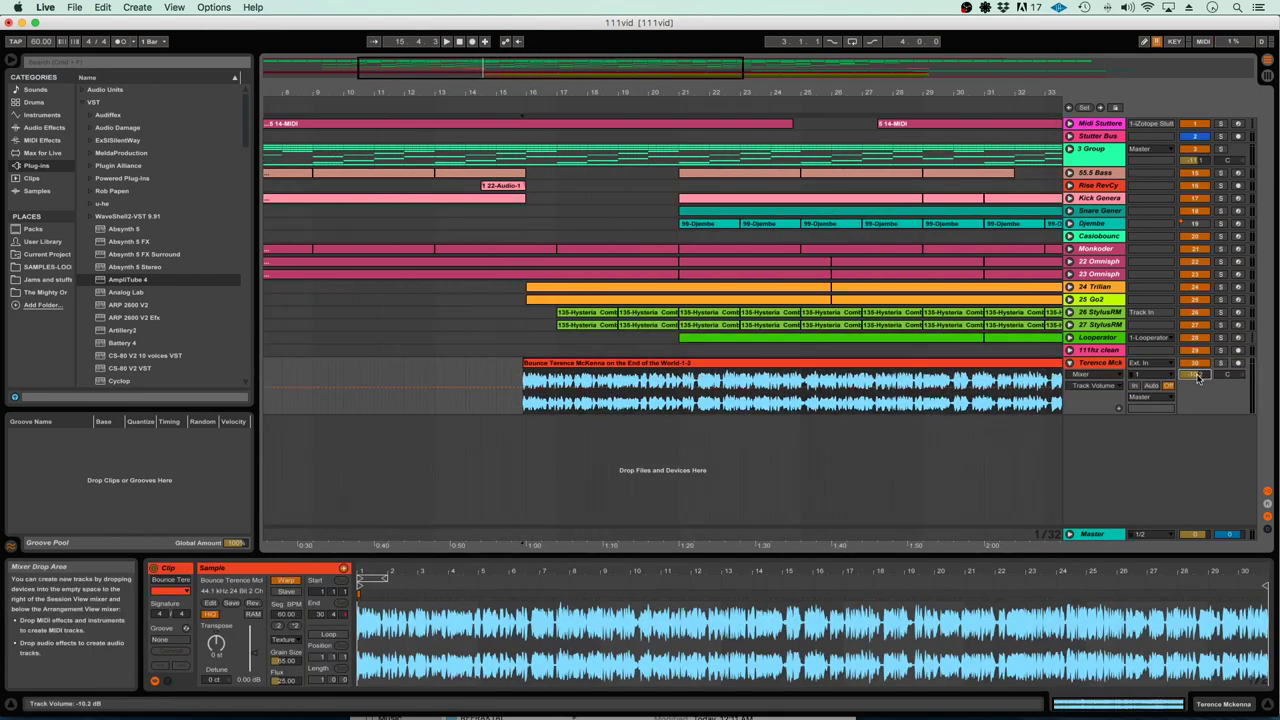
{"action": "left_click", "coordinate": [497, 351]}
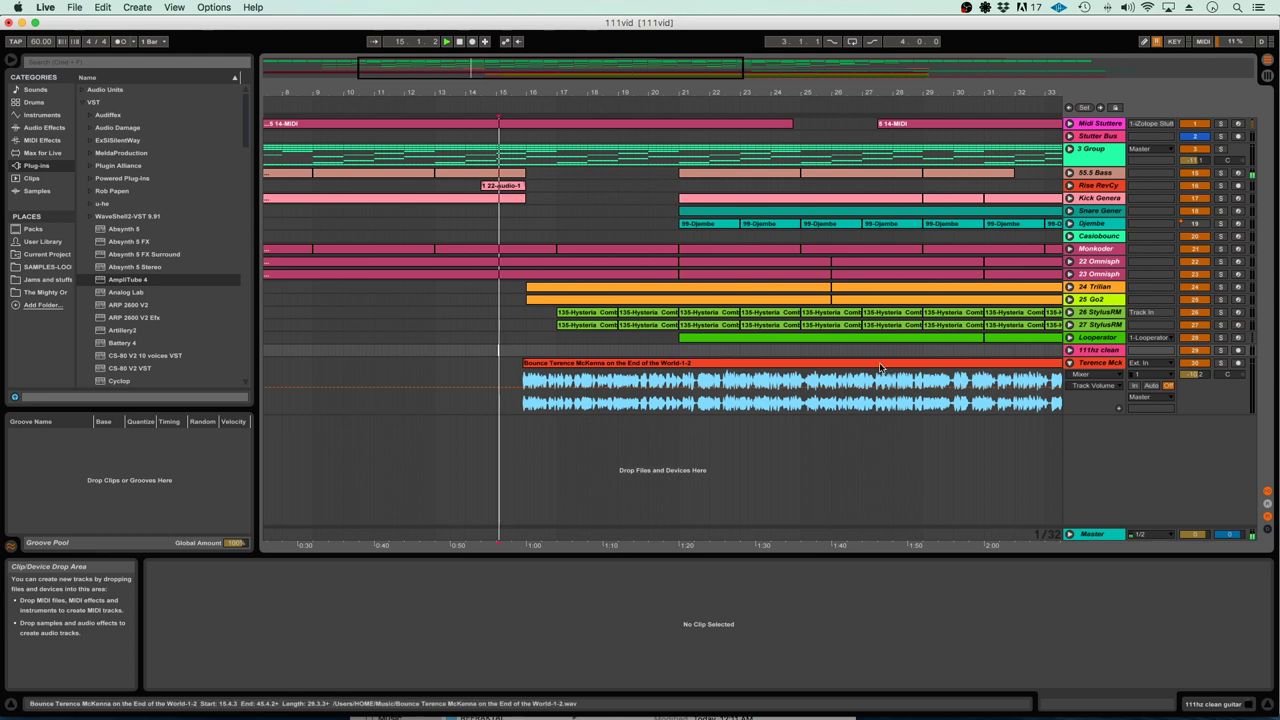
{"action": "key", "text": "space"}
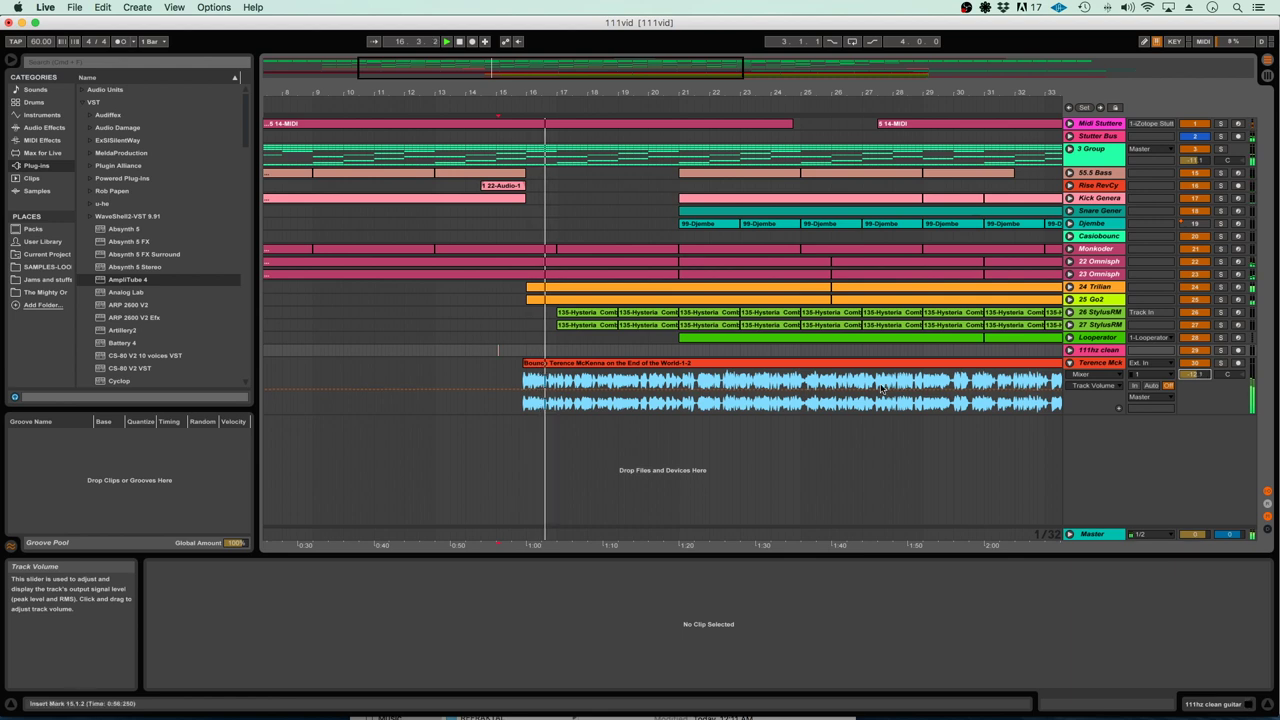
Listen to the voice over the arrangement, review the clip's full extent, and play it again from about bar 21
{"action": "scroll", "coordinate": [881, 388], "scroll_direction": "right", "scroll_amount": 4}
{"action": "scroll", "coordinate": [860, 388], "scroll_direction": "right", "scroll_amount": 2}
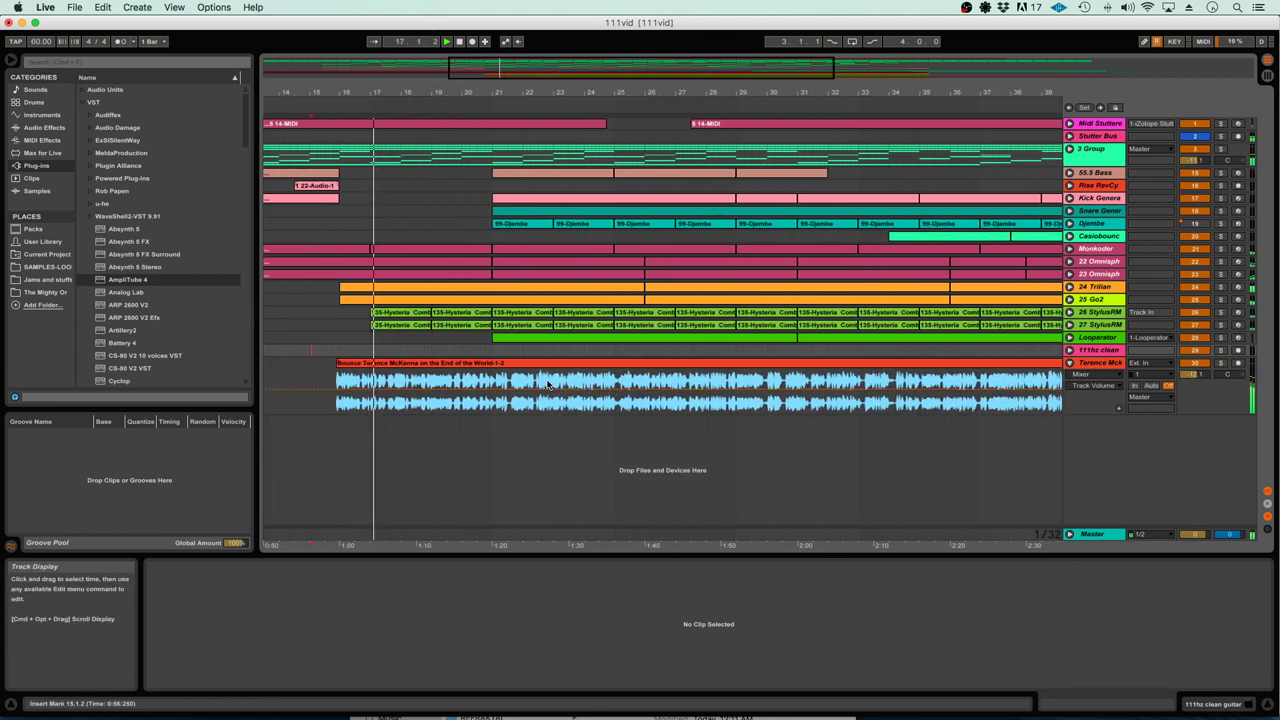
{"action": "scroll", "coordinate": [492, 378], "scroll_direction": "right", "scroll_amount": 5}
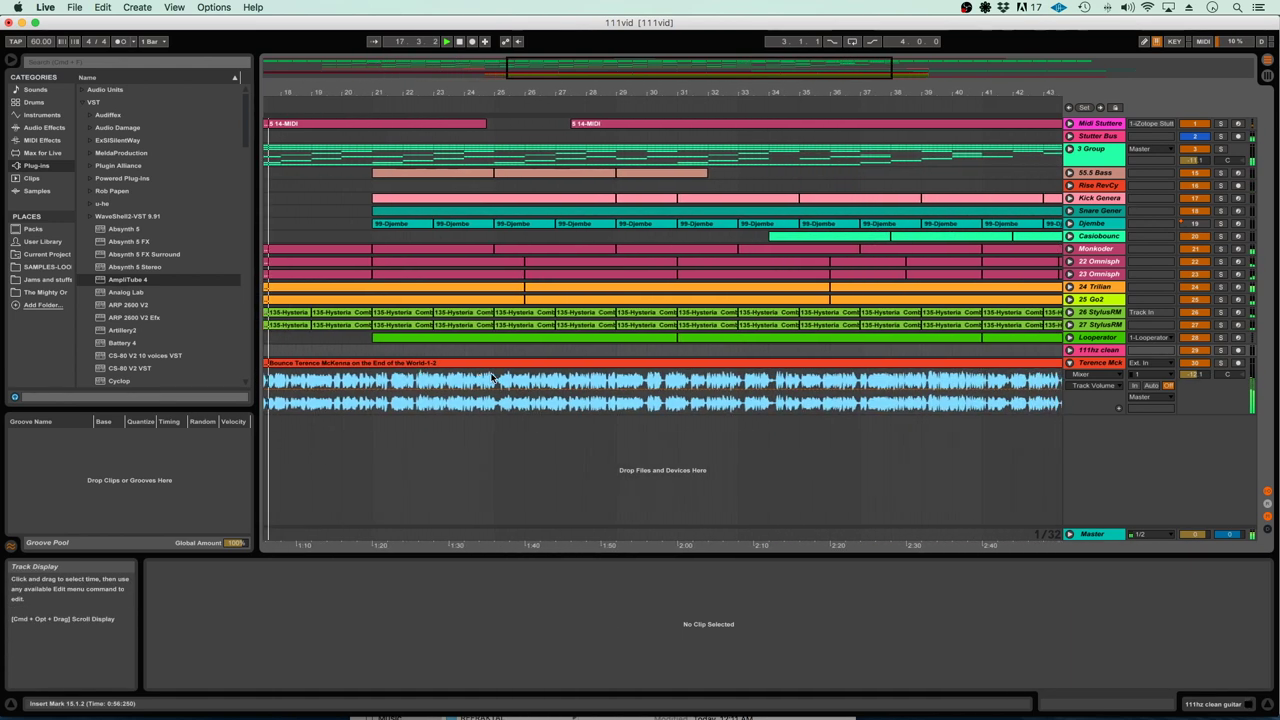
{"action": "key", "text": "minus"}
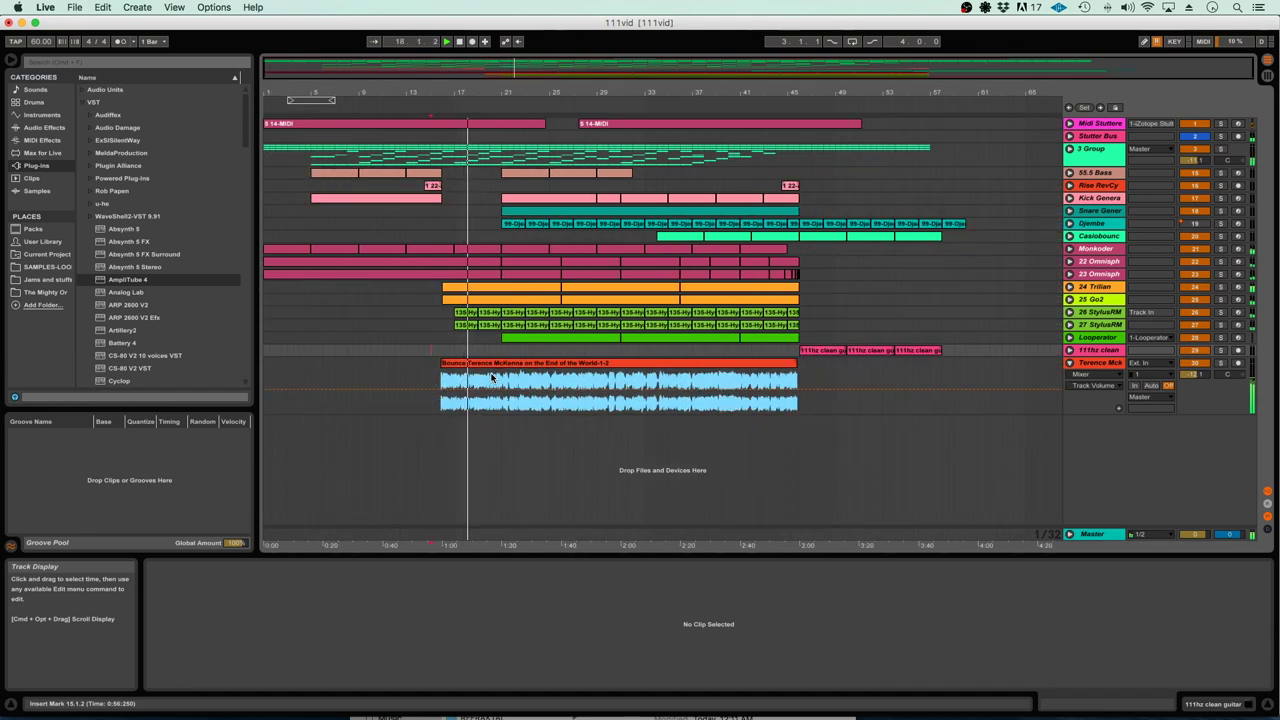
{"action": "key", "text": "plus"}
{"action": "key", "text": "plus"}
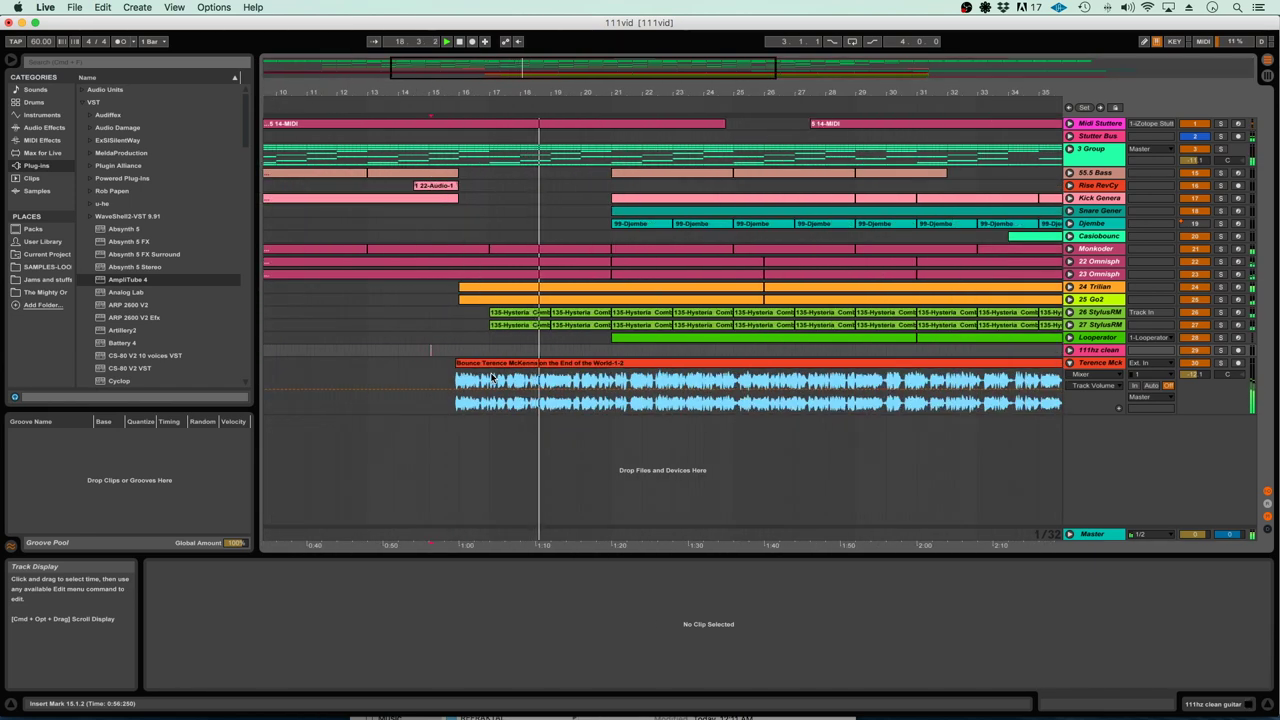
{"action": "left_click", "coordinate": [577, 381]}
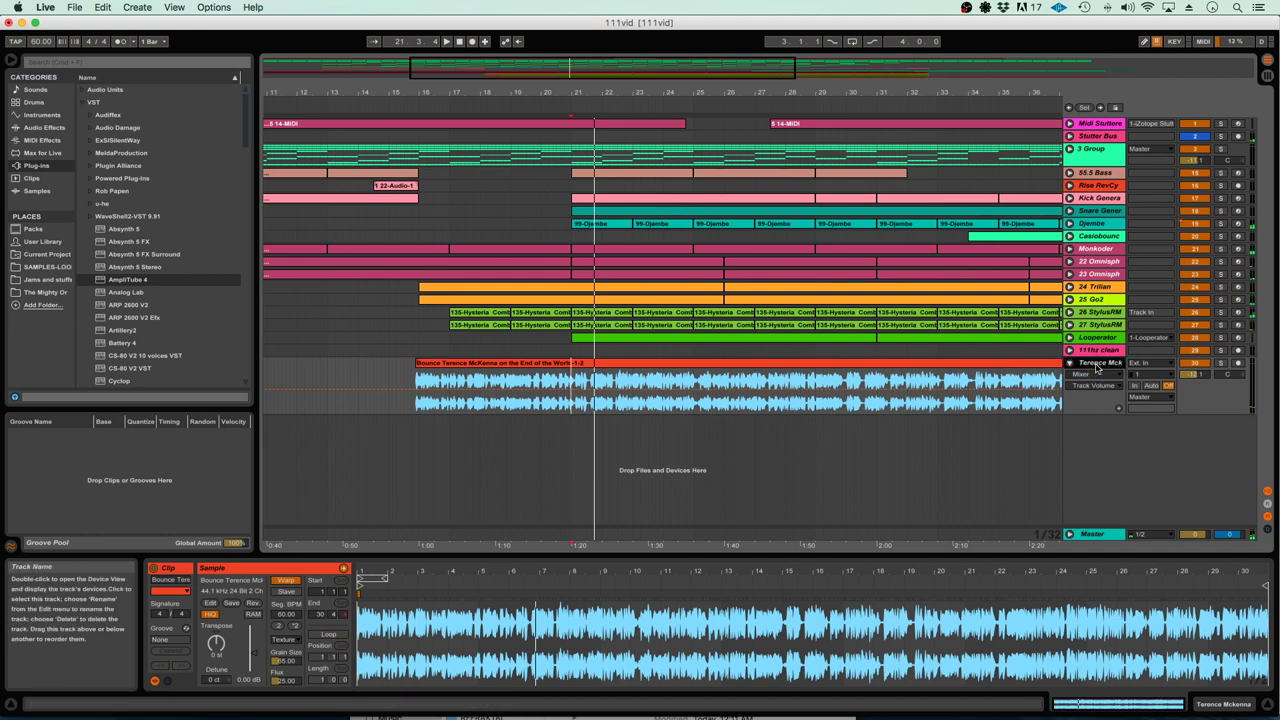
Duplicate the Terence Mckenna track and group the two voice tracks
{"action": "key", "text": "super+d"}
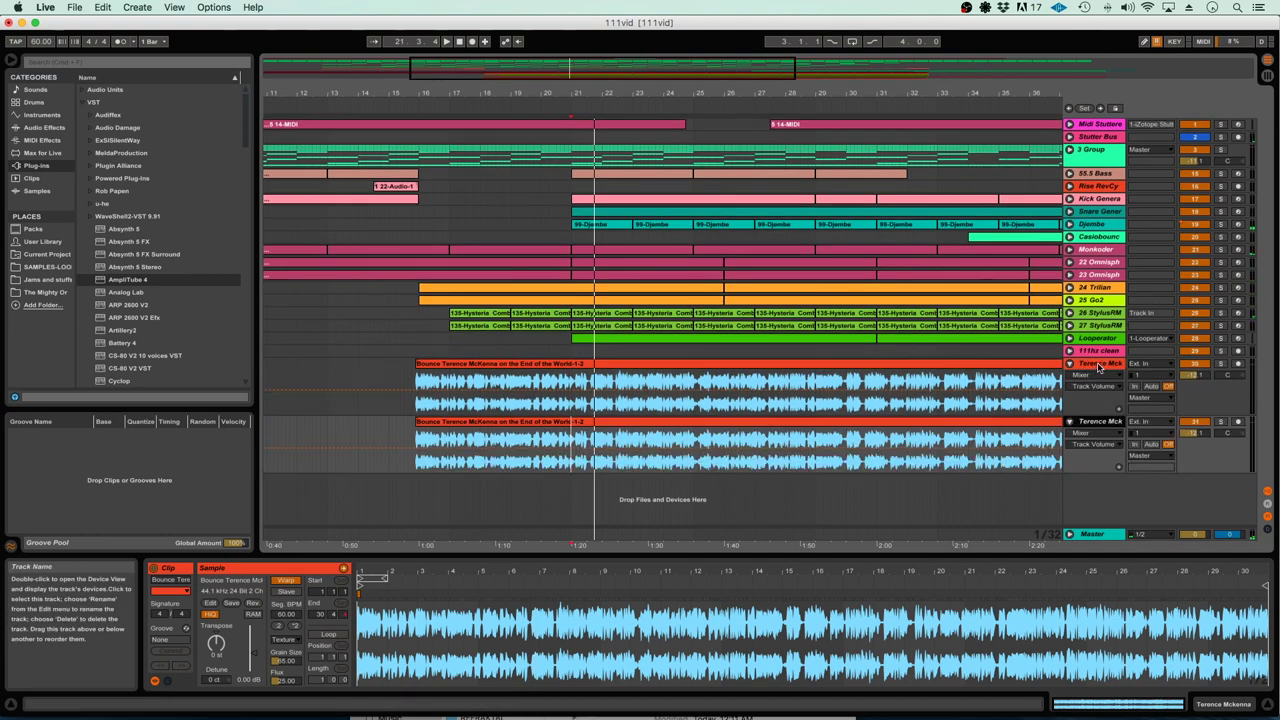
{"action": "right_click", "coordinate": [1103, 423]}
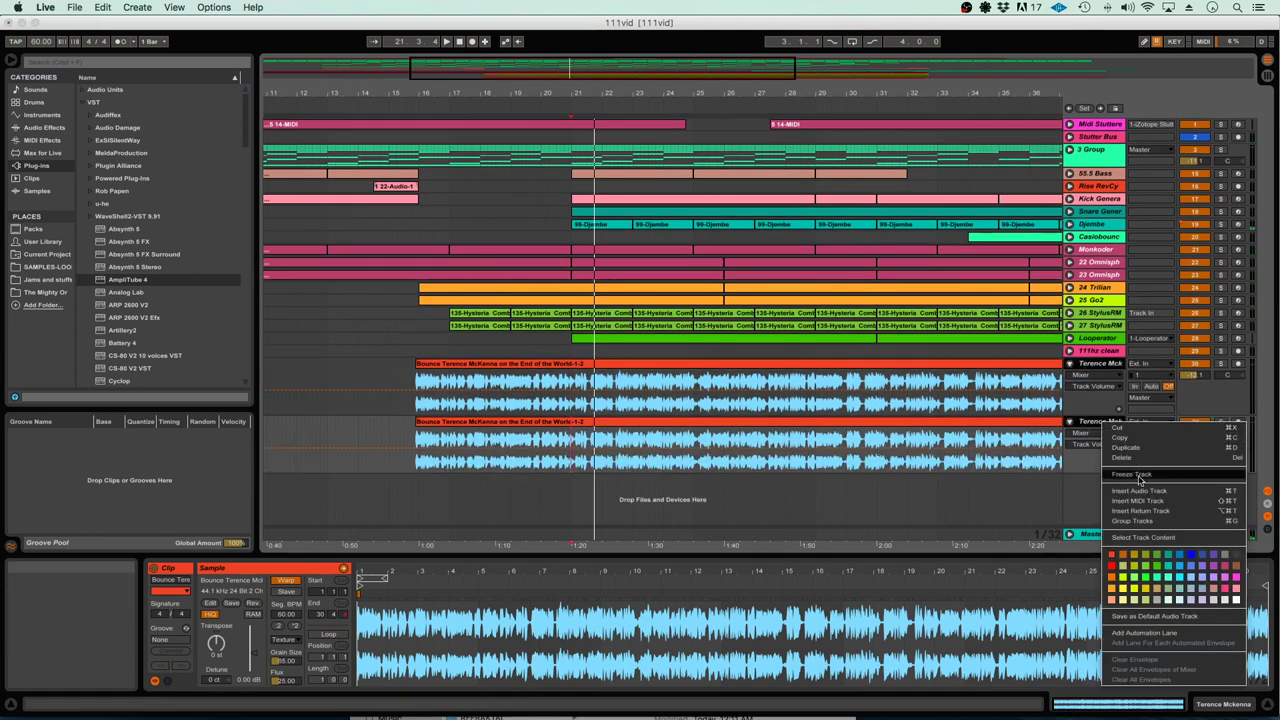
{"action": "left_click", "coordinate": [1133, 521]}
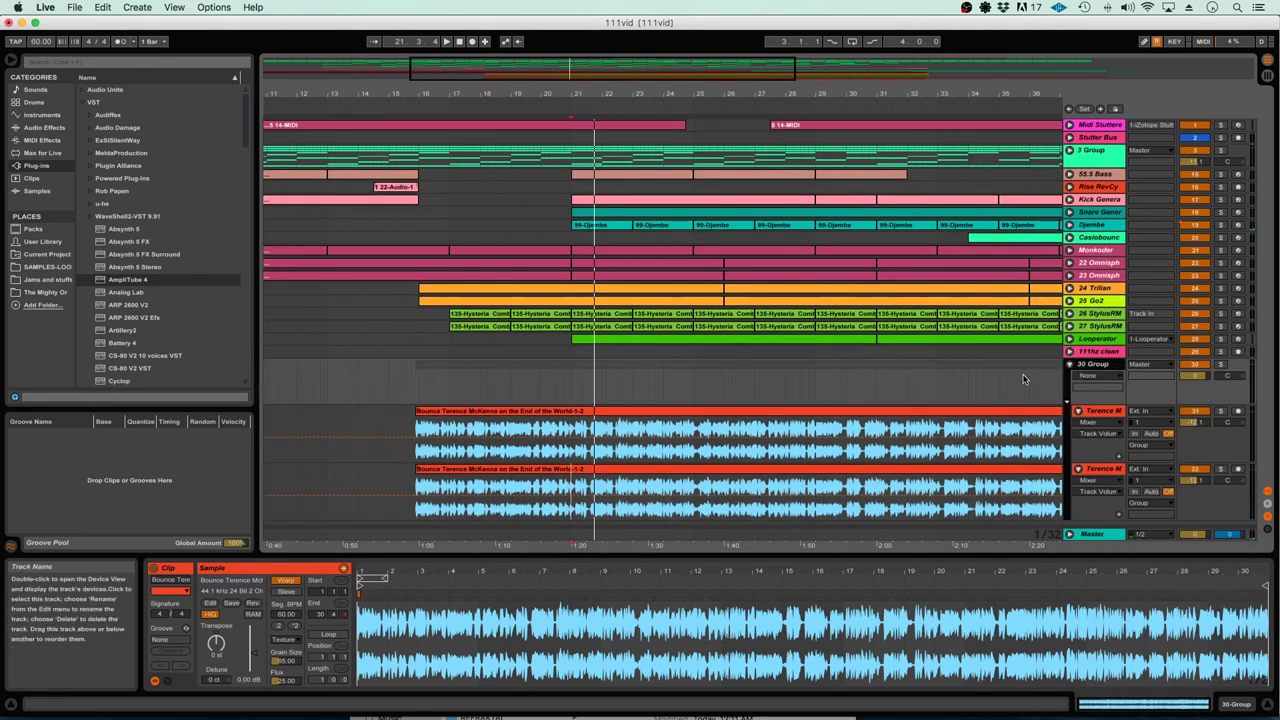
Lower the 30 Group's track volume automation to -inf between 15.4.3 and 21.1.1
{"action": "left_click", "coordinate": [570, 380]}
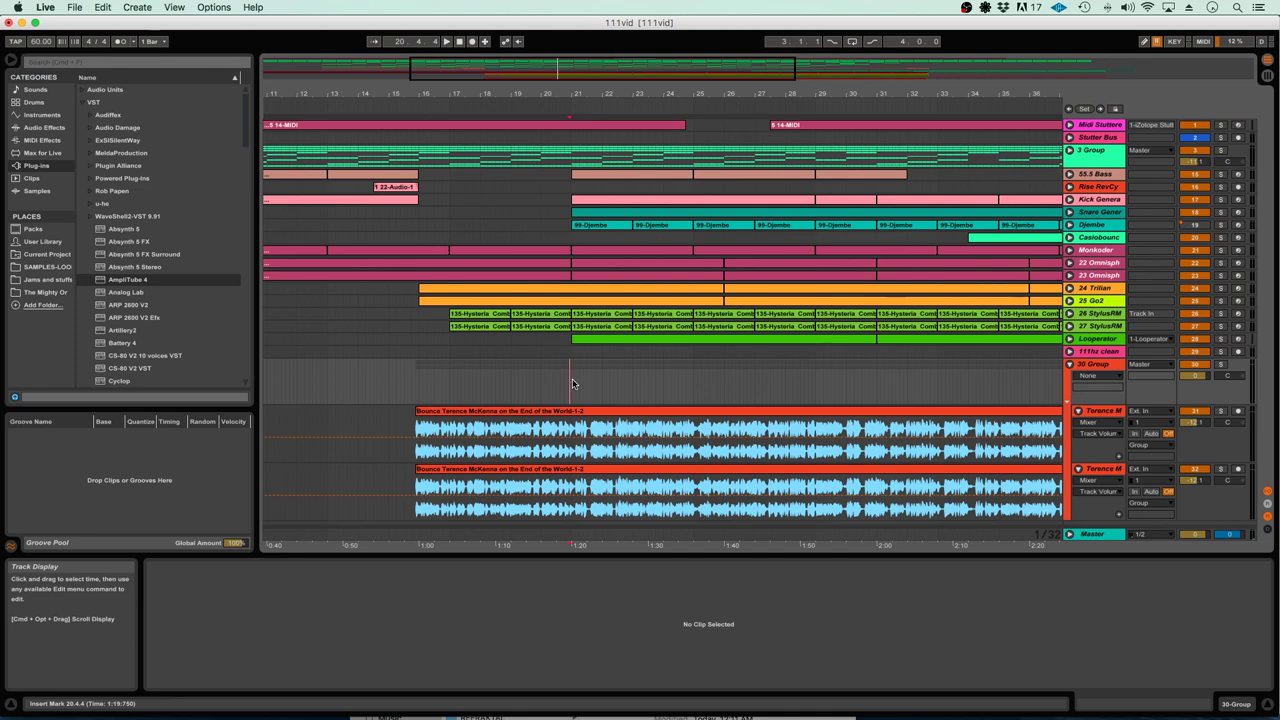
{"action": "key", "text": "plus"}
{"action": "scroll", "coordinate": [571, 384], "scroll_direction": "left", "scroll_amount": 1}
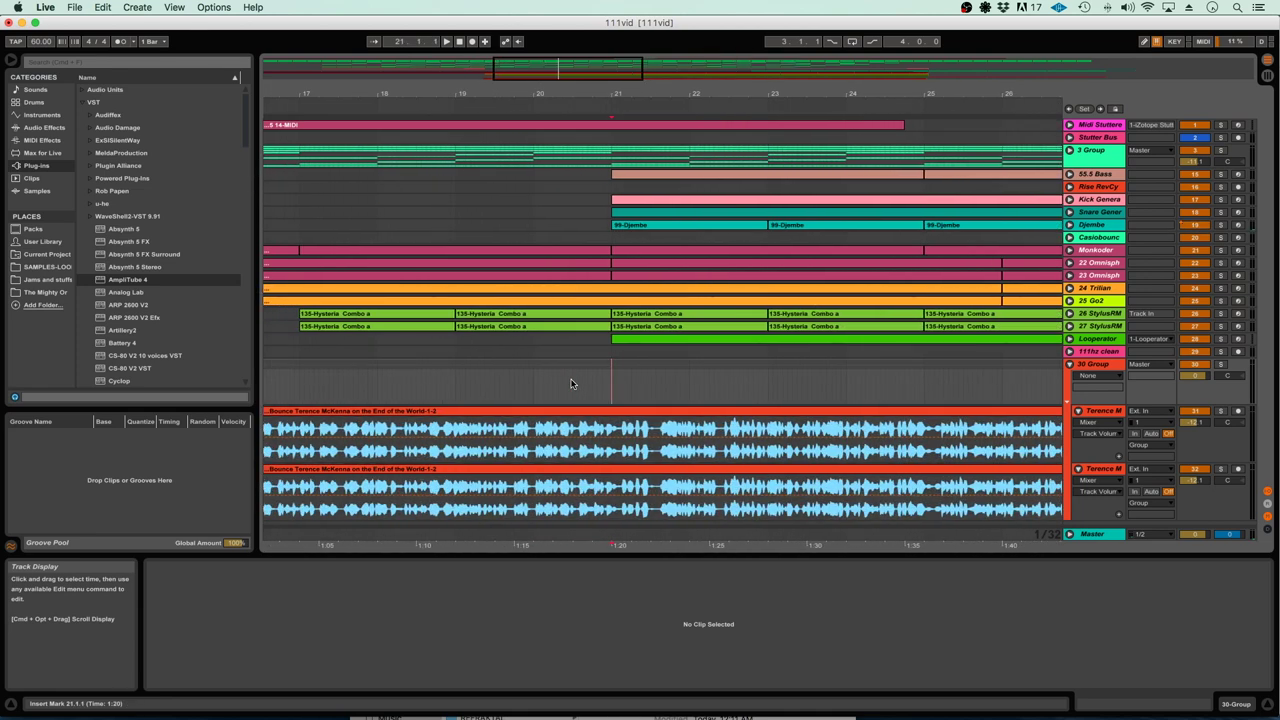
{"action": "scroll", "coordinate": [580, 383], "scroll_direction": "left", "scroll_amount": 4}
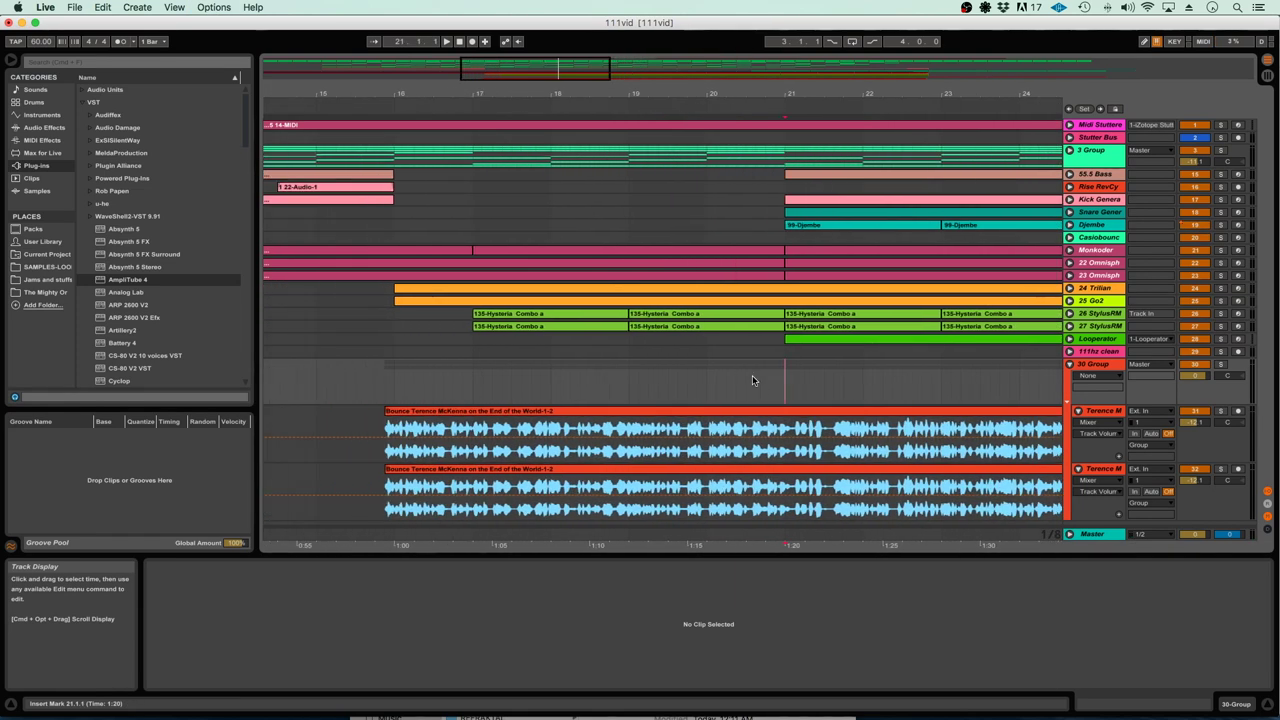
{"action": "left_click_drag", "start_coordinate": [785, 390], "coordinate": [384, 395]}
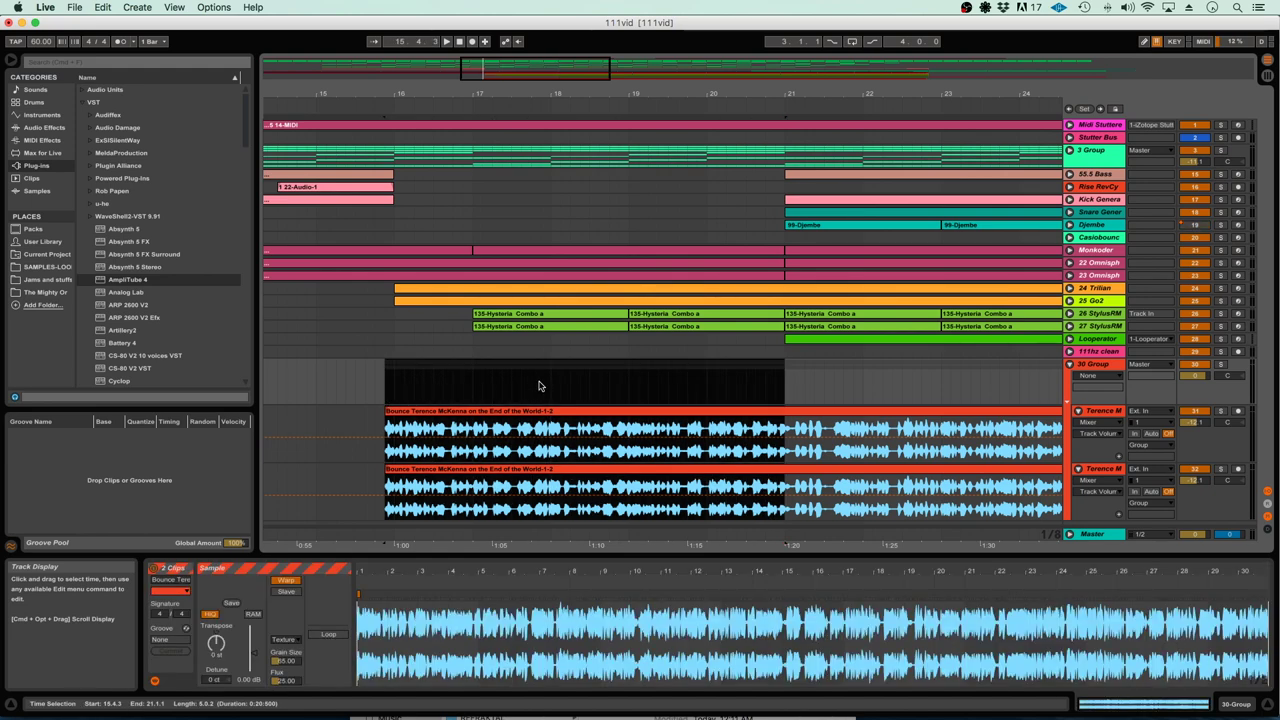
{"action": "left_click", "coordinate": [1199, 380]}
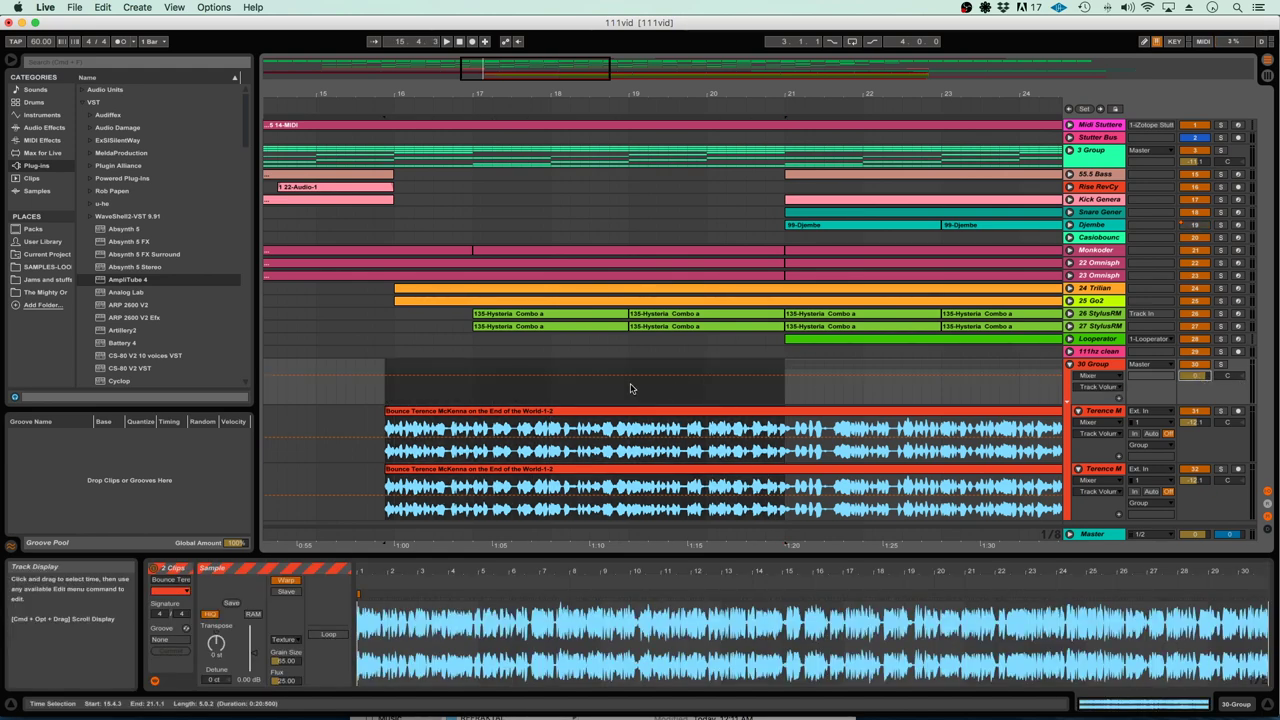
{"action": "left_click_drag", "start_coordinate": [624, 377], "coordinate": [624, 407]}
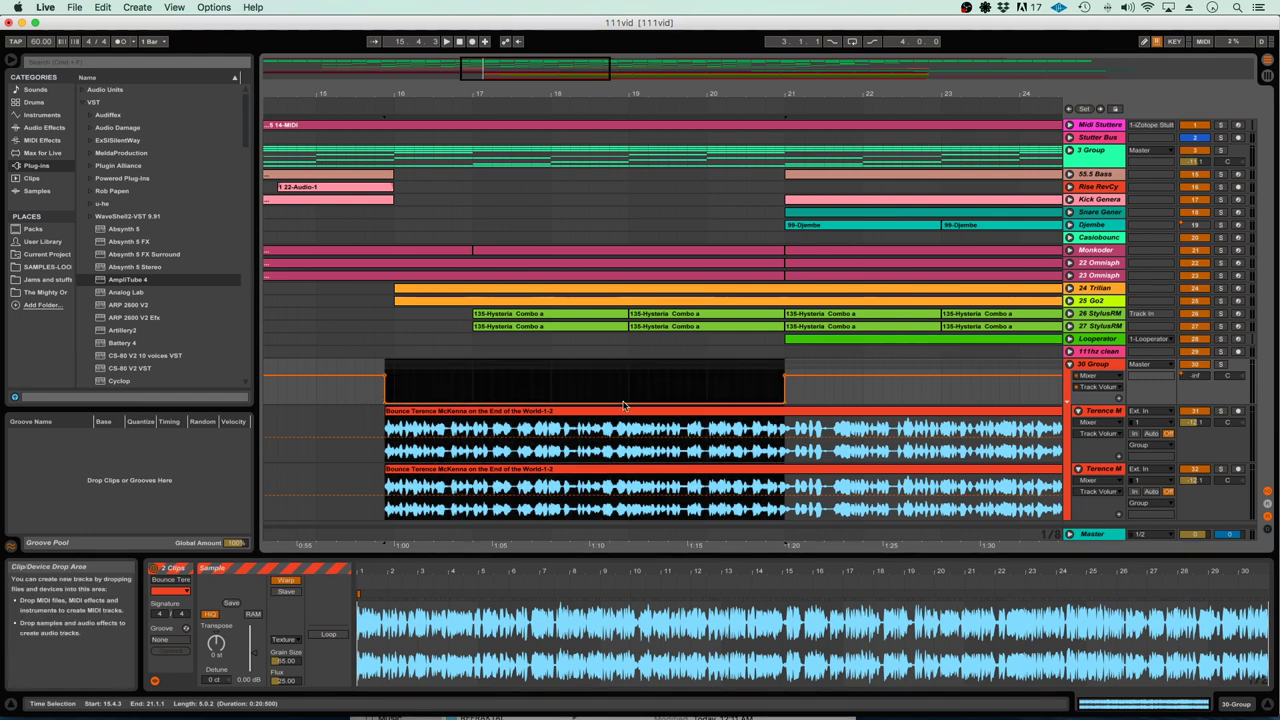
Delete the 30 Group's inner volume breakpoints to make a gradual fade-in from 15.4.3 to 21.1.1, and play from 15.4.3
{"action": "left_click", "coordinate": [384, 376]}
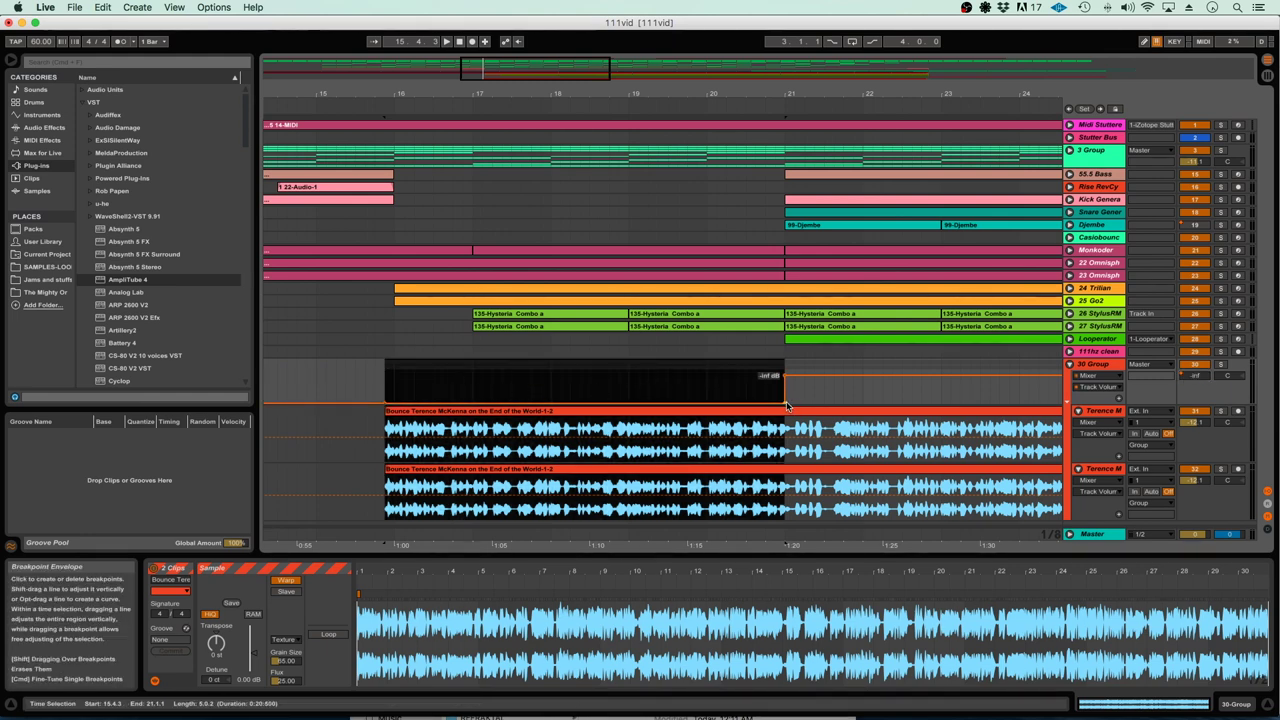
{"action": "left_click", "coordinate": [785, 402]}
{"action": "left_click", "coordinate": [383, 389]}
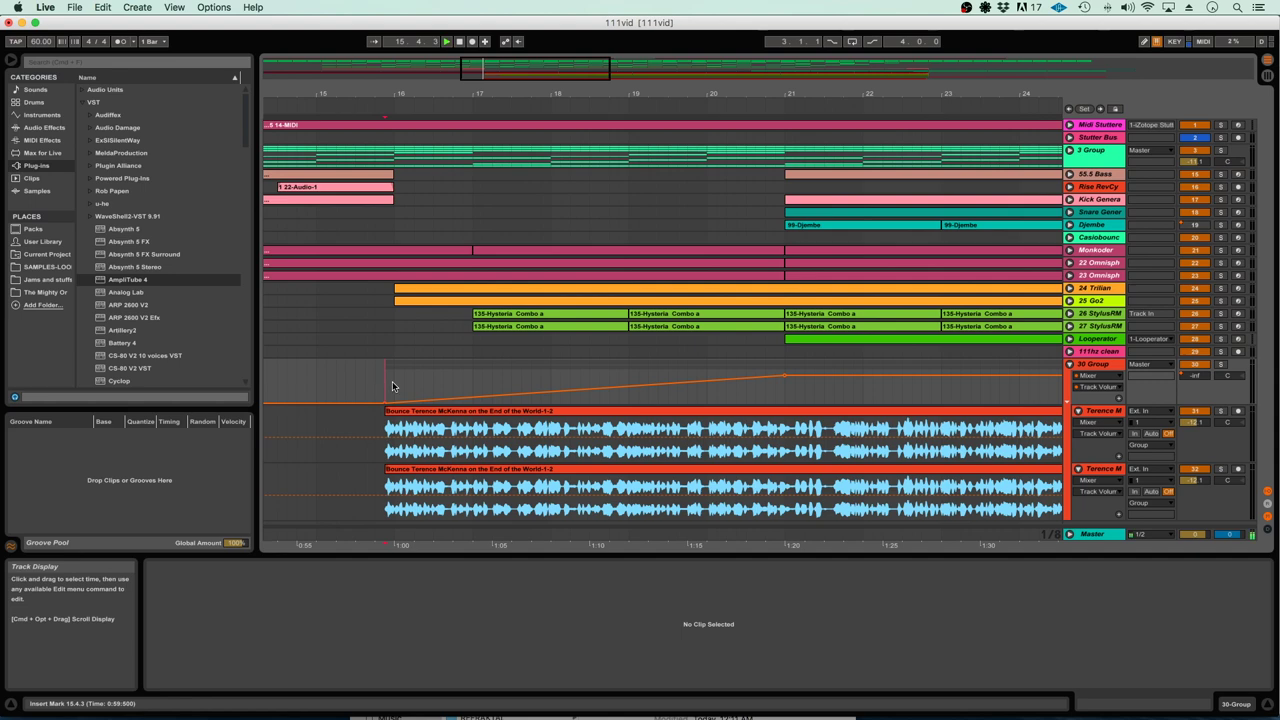
{"action": "key", "text": "space"}
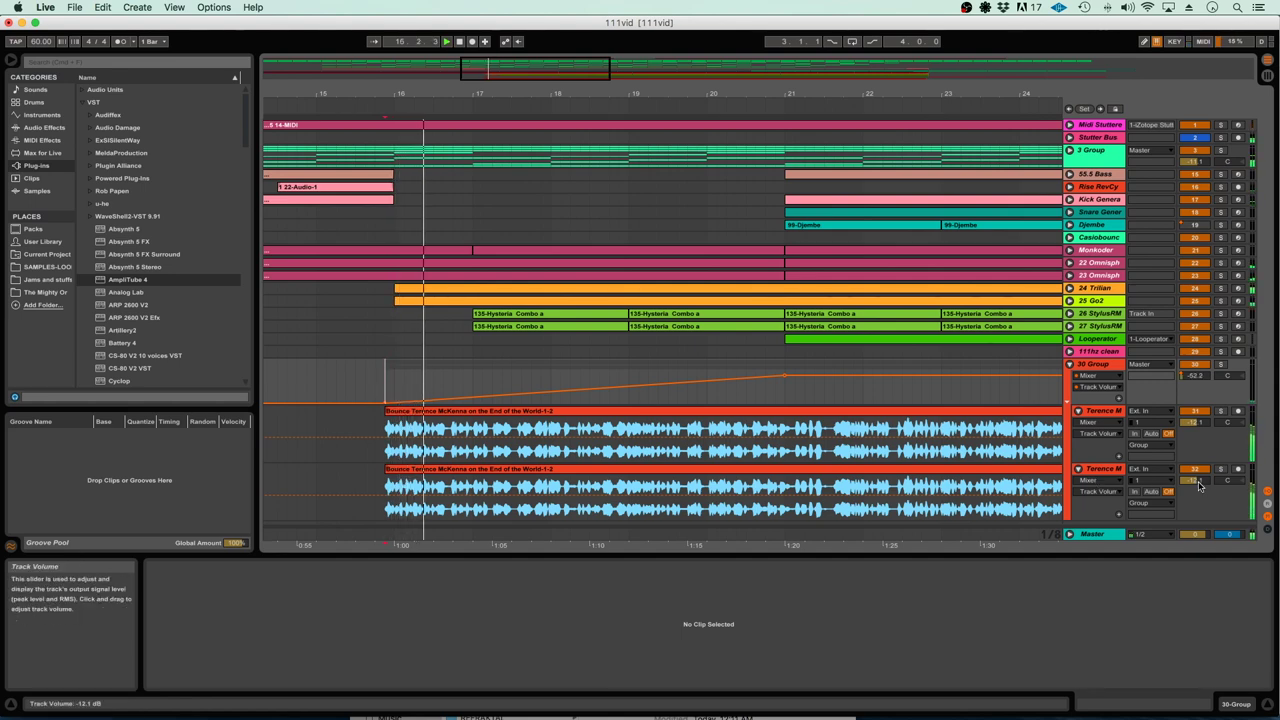
{"action": "scroll", "coordinate": [858, 430], "scroll_direction": "left", "scroll_amount": 1}
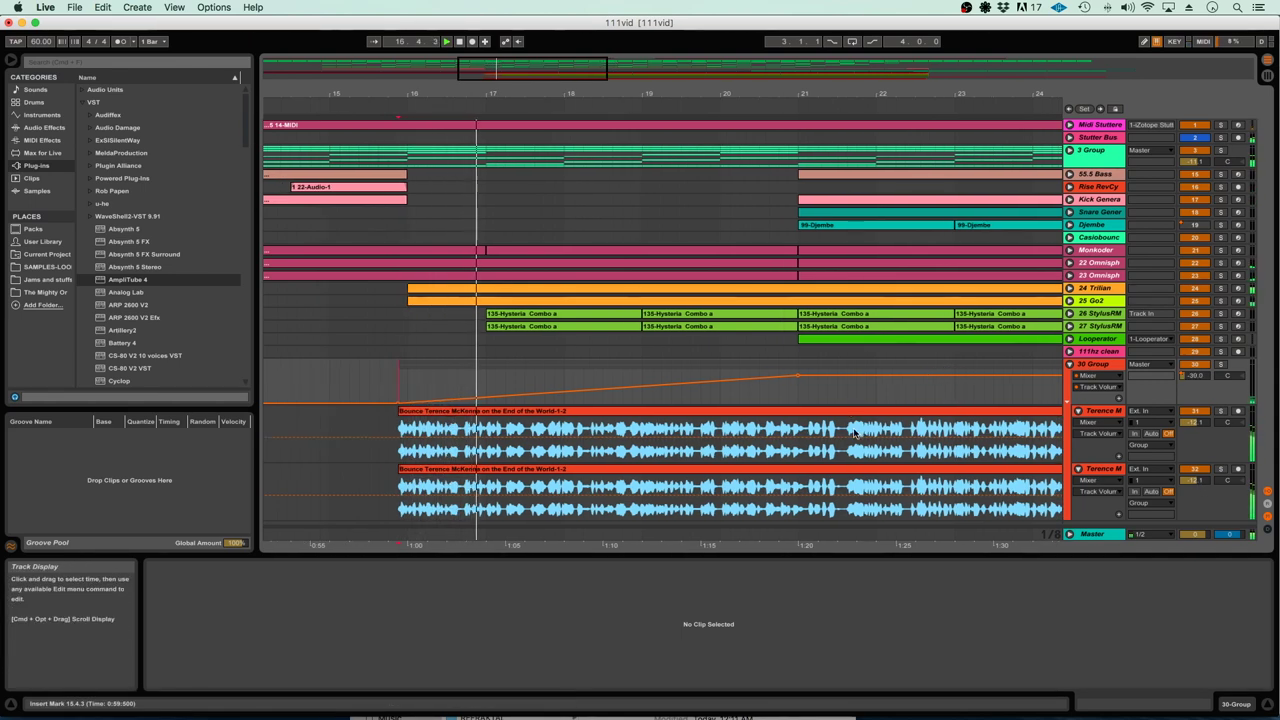
Split the voice clip on the second Terence Mckenna track at 21.1.3
{"action": "left_click", "coordinate": [700, 469]}
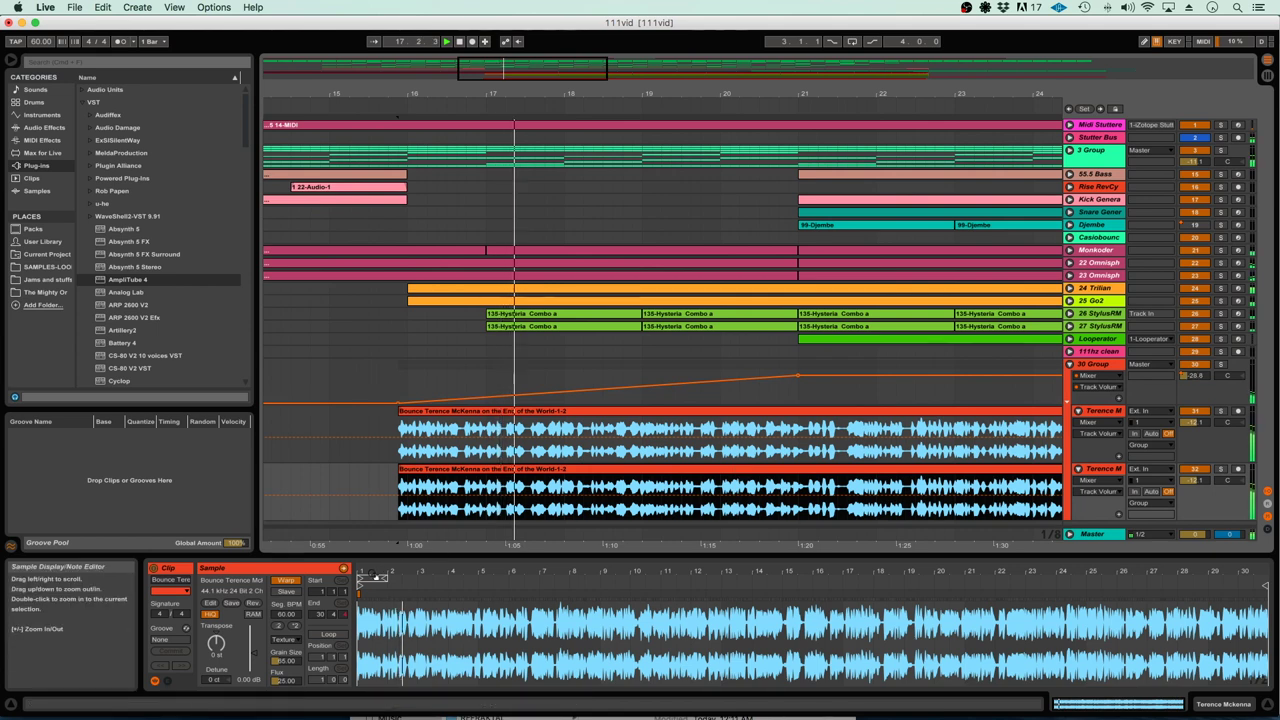
{"action": "left_click", "coordinate": [805, 514]}
{"action": "key", "text": "plus"}
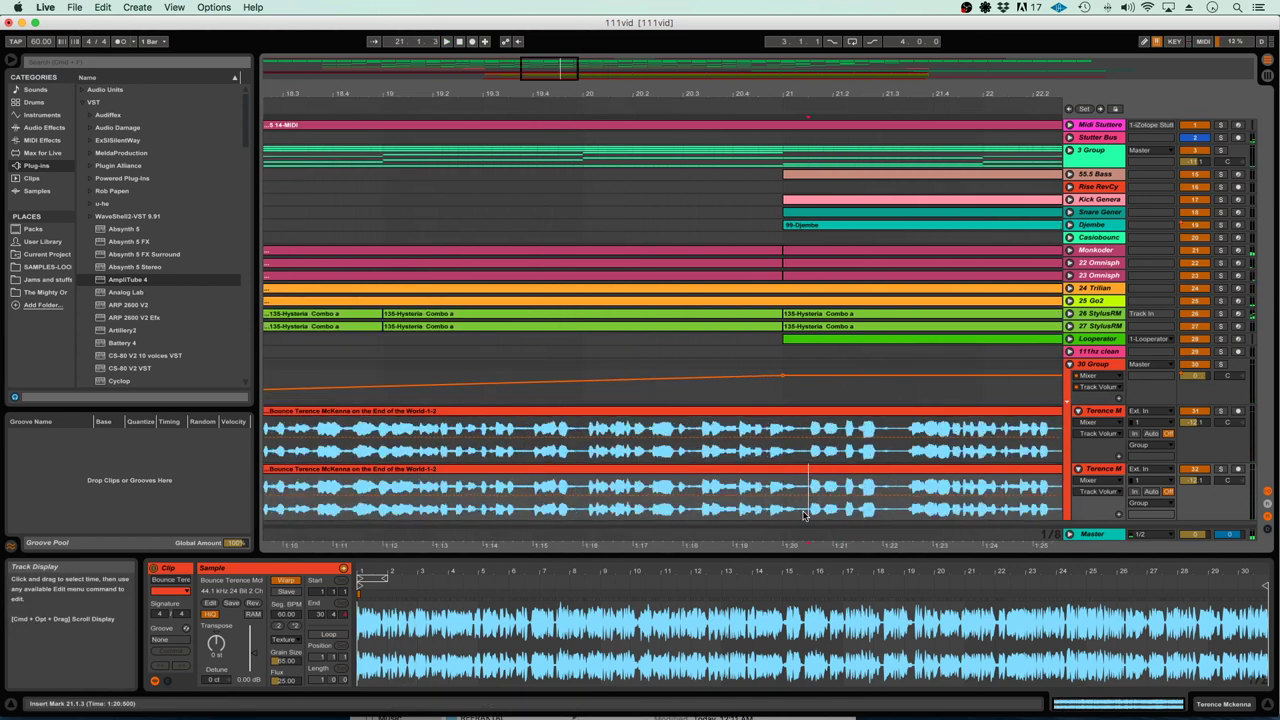
{"action": "key", "text": "super+e"}
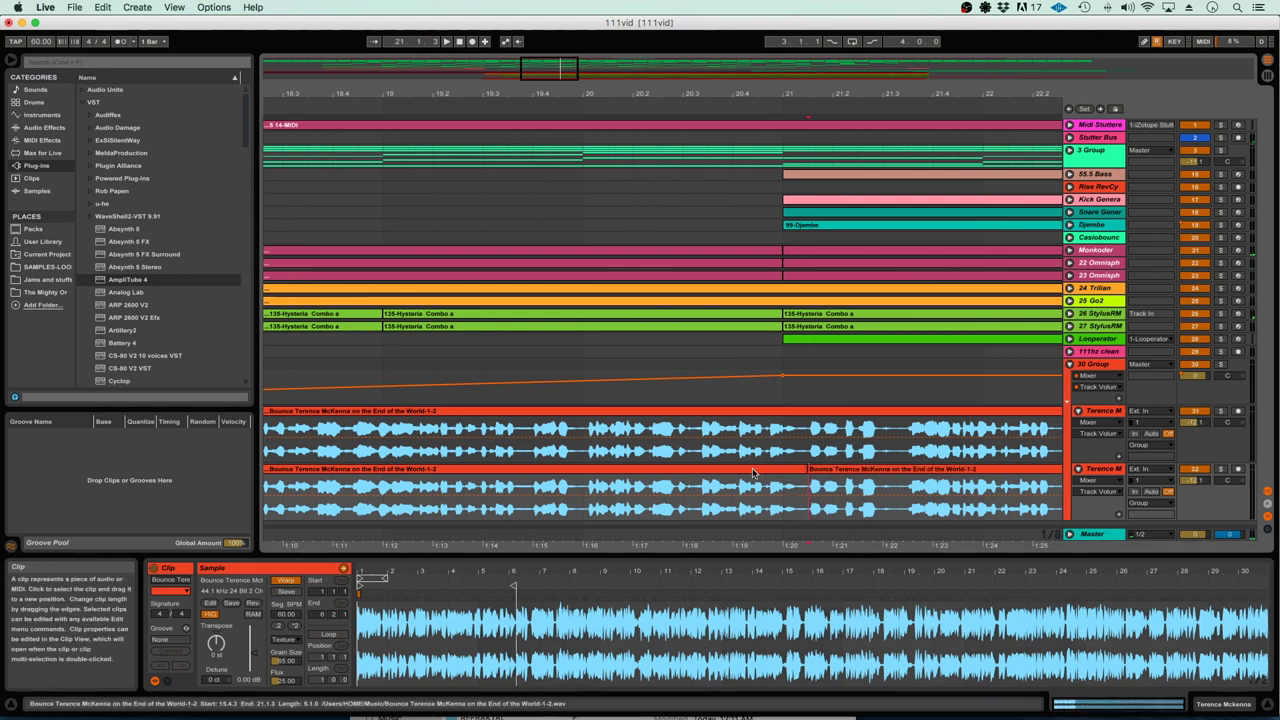
Transpose the clip before the split on the second Terence Mckenna track by 3 st
{"action": "left_click", "coordinate": [752, 473]}
{"action": "key", "text": "minus"}
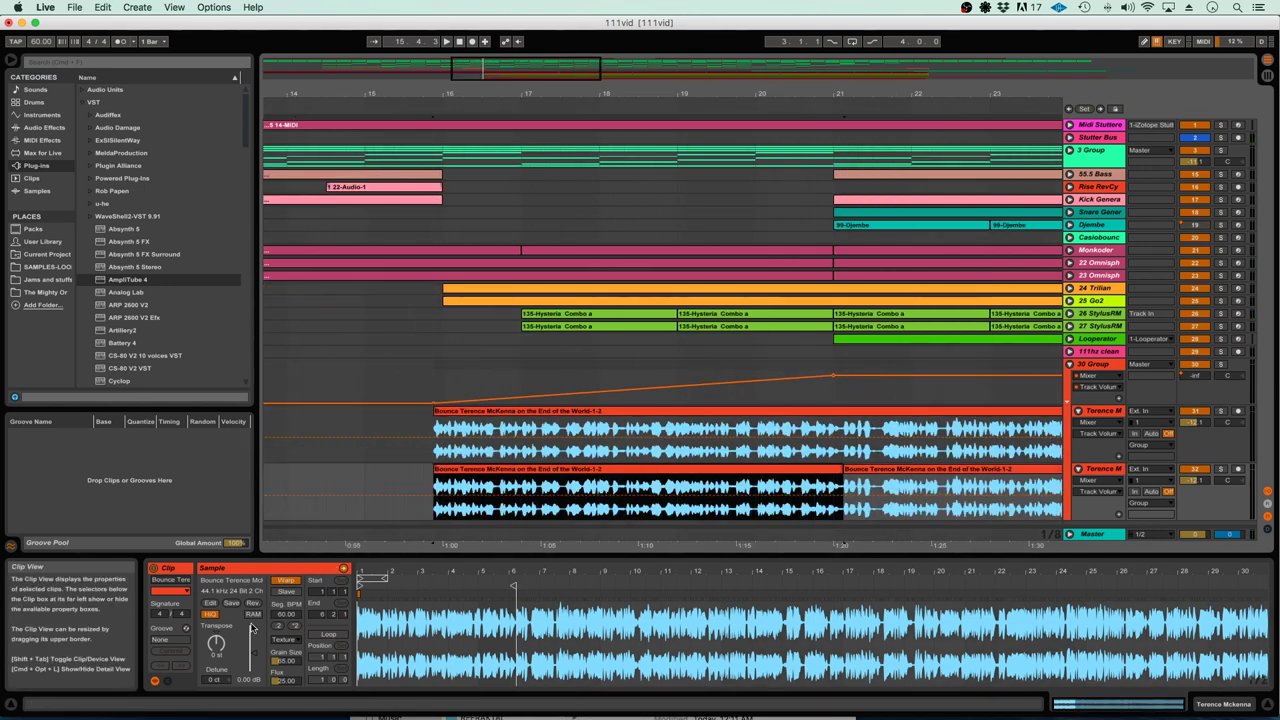
{"action": "left_click_drag", "start_coordinate": [216, 647], "coordinate": [216, 638]}
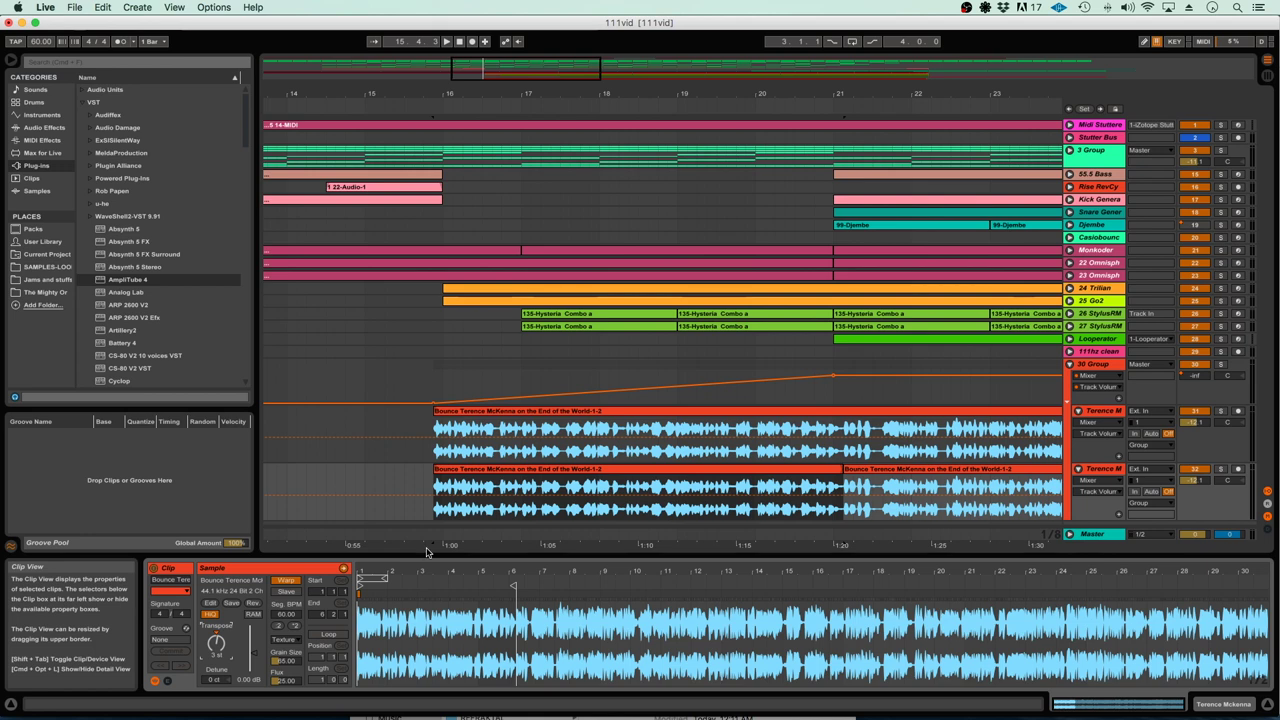
{"action": "left_click", "coordinate": [773, 469]}
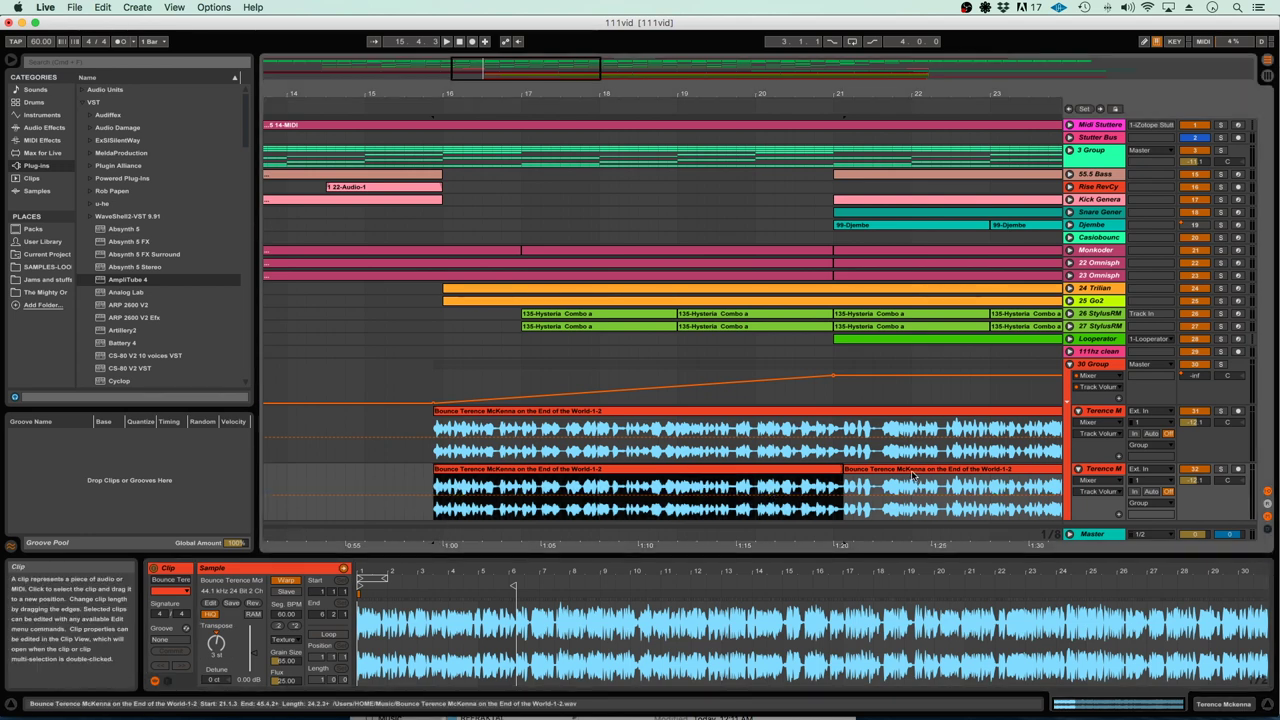
Play the arrangement from 20.3.1 across the split to hear the transposed voice against the untransposed one
{"action": "left_click", "coordinate": [796, 494]}
{"action": "key", "text": "space"}
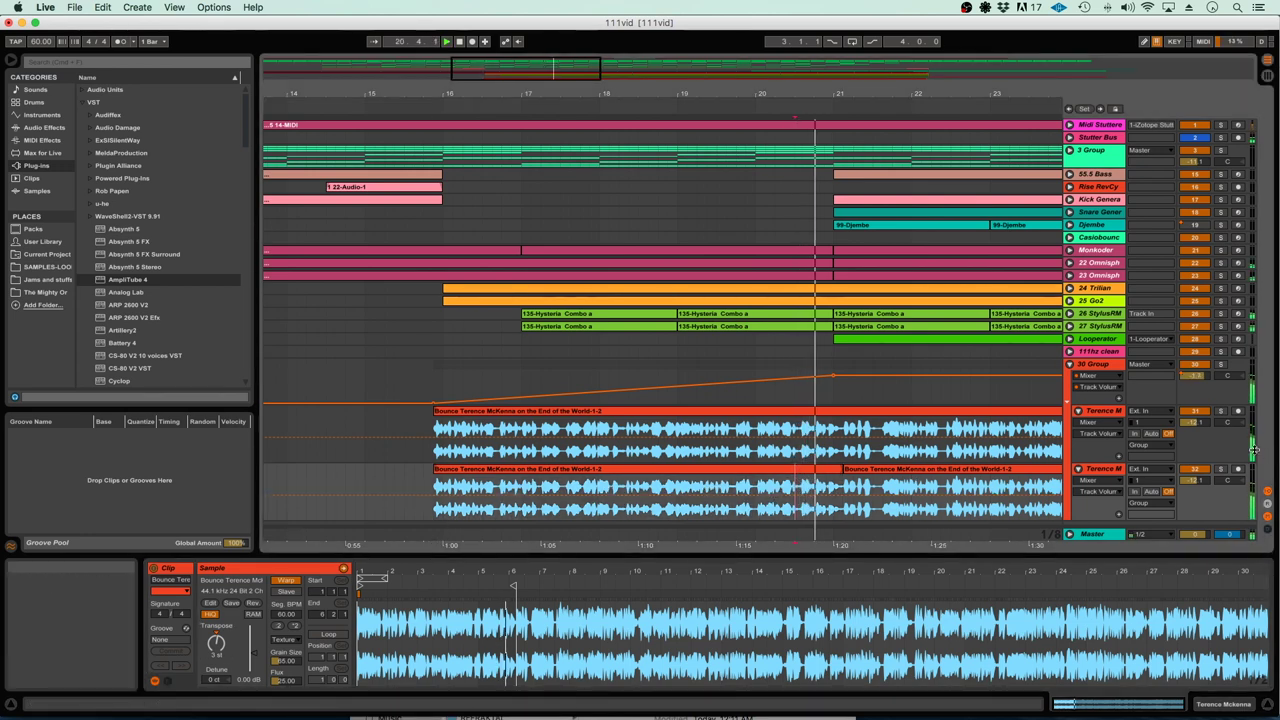
{"action": "scroll", "coordinate": [813, 446], "scroll_direction": "right", "scroll_amount": 4}
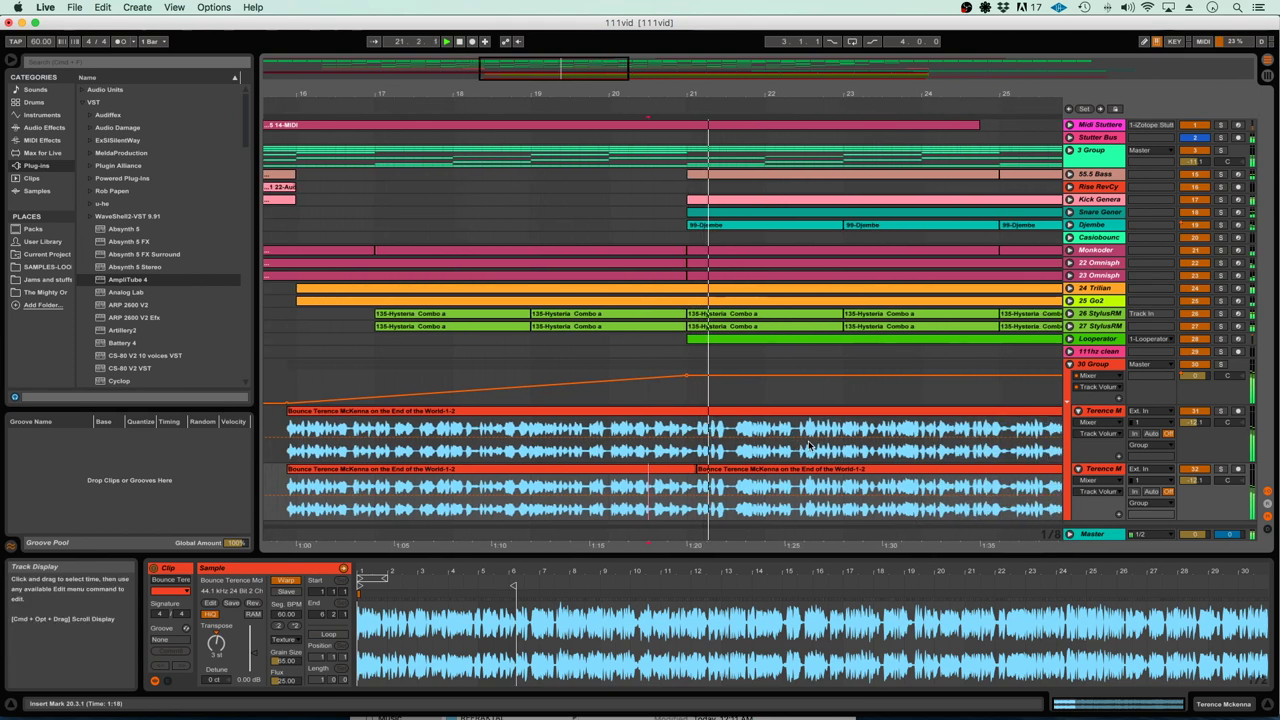
{"action": "key", "text": "space"}
Set the first Terence Mckenna track's volume to -11.7 dB and lower the second one's to about -16 dB
{"action": "left_click", "coordinate": [521, 440]}
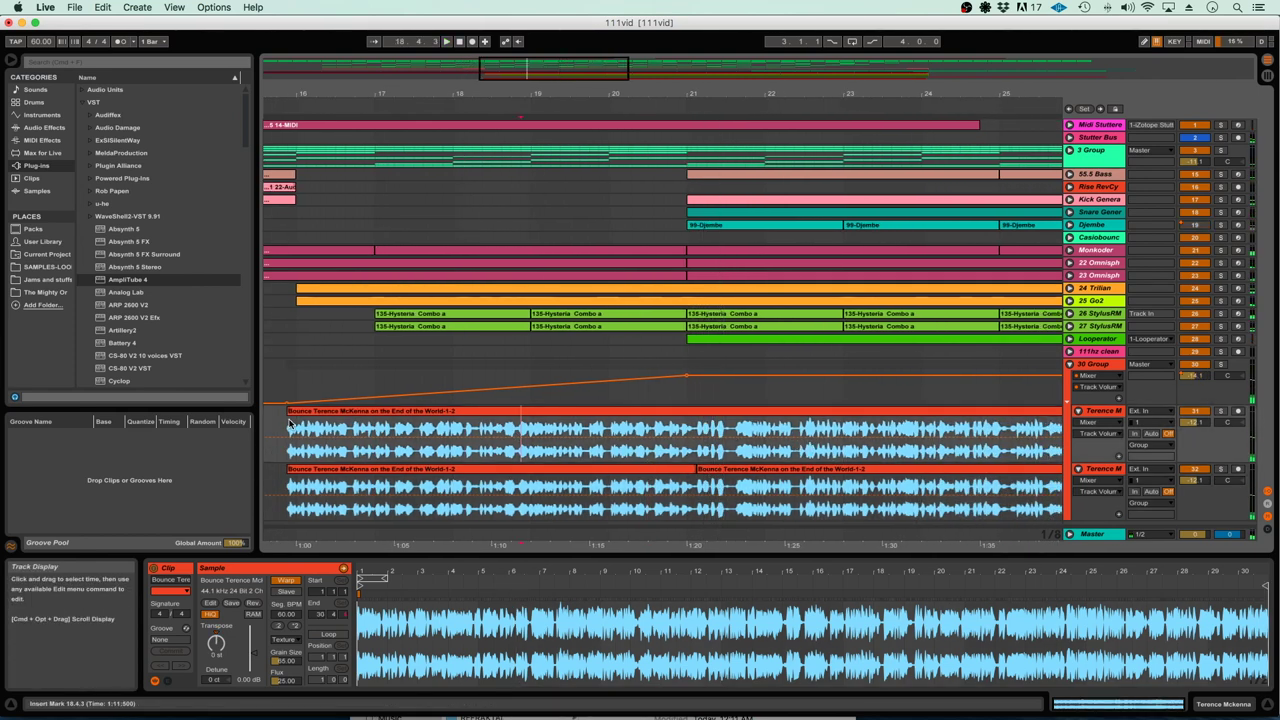
{"action": "left_click", "coordinate": [332, 412]}
{"action": "left_click_drag", "start_coordinate": [1195, 480], "coordinate": [1195, 488]}
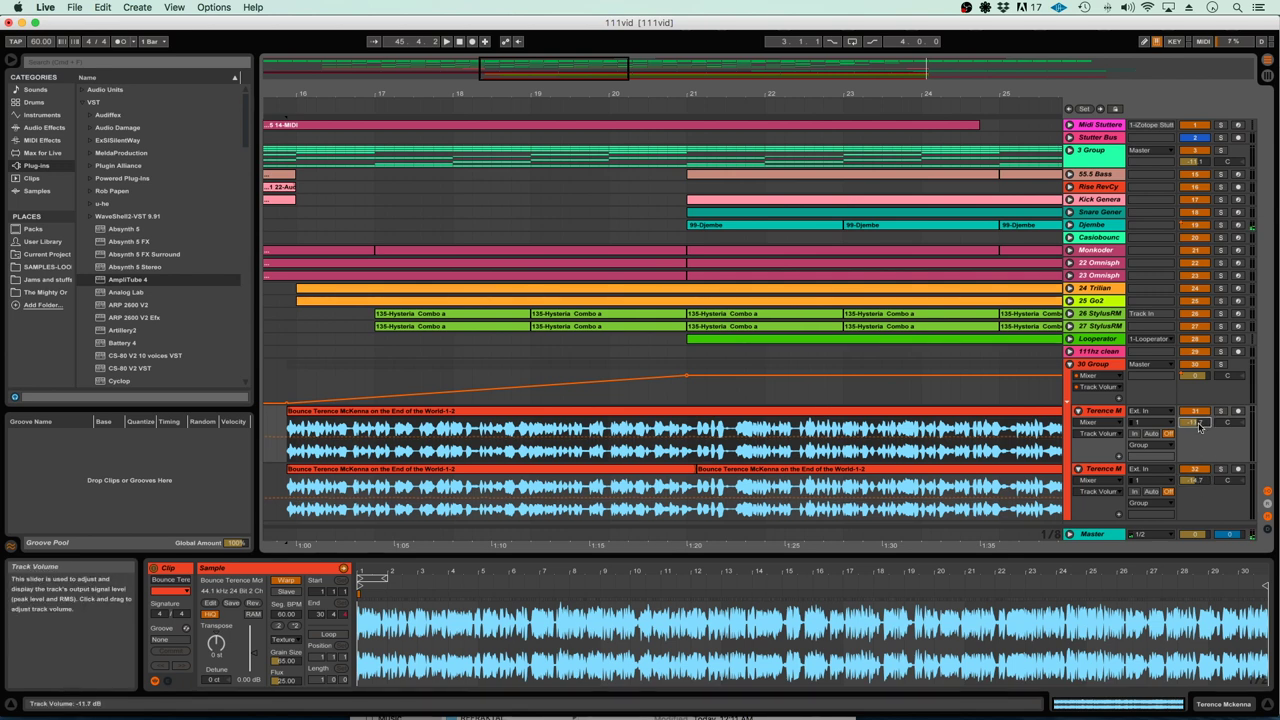
{"action": "left_click_drag", "start_coordinate": [1195, 480], "coordinate": [1195, 481]}
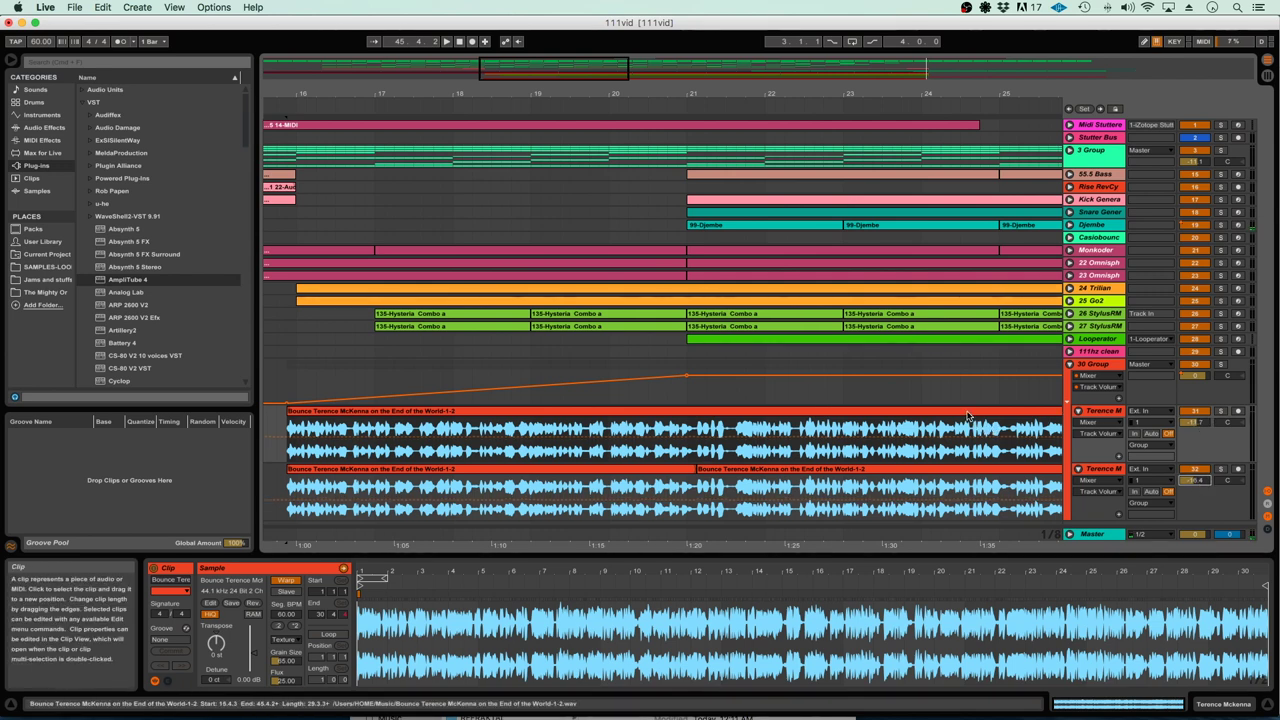
Show the envelopes of the first Terence Mckenna track's clip and choose Transposition Modulation
{"action": "left_click", "coordinate": [970, 413]}
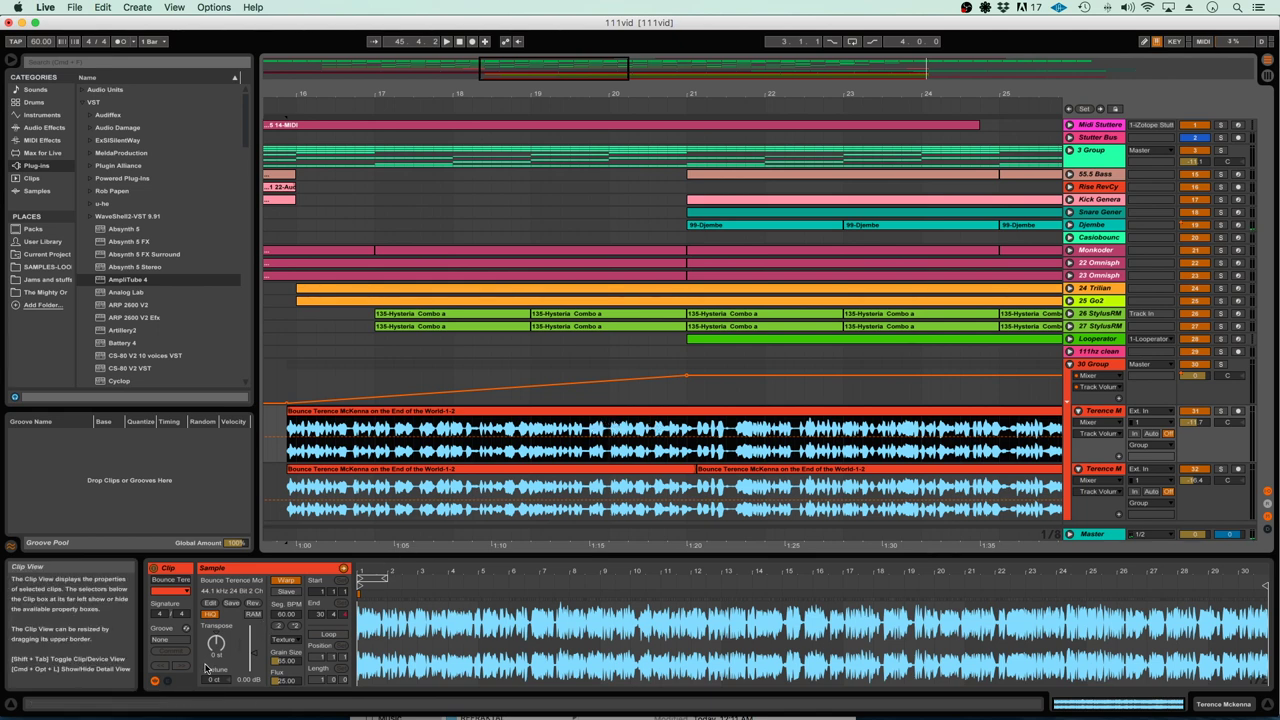
{"action": "left_click", "coordinate": [167, 680]}
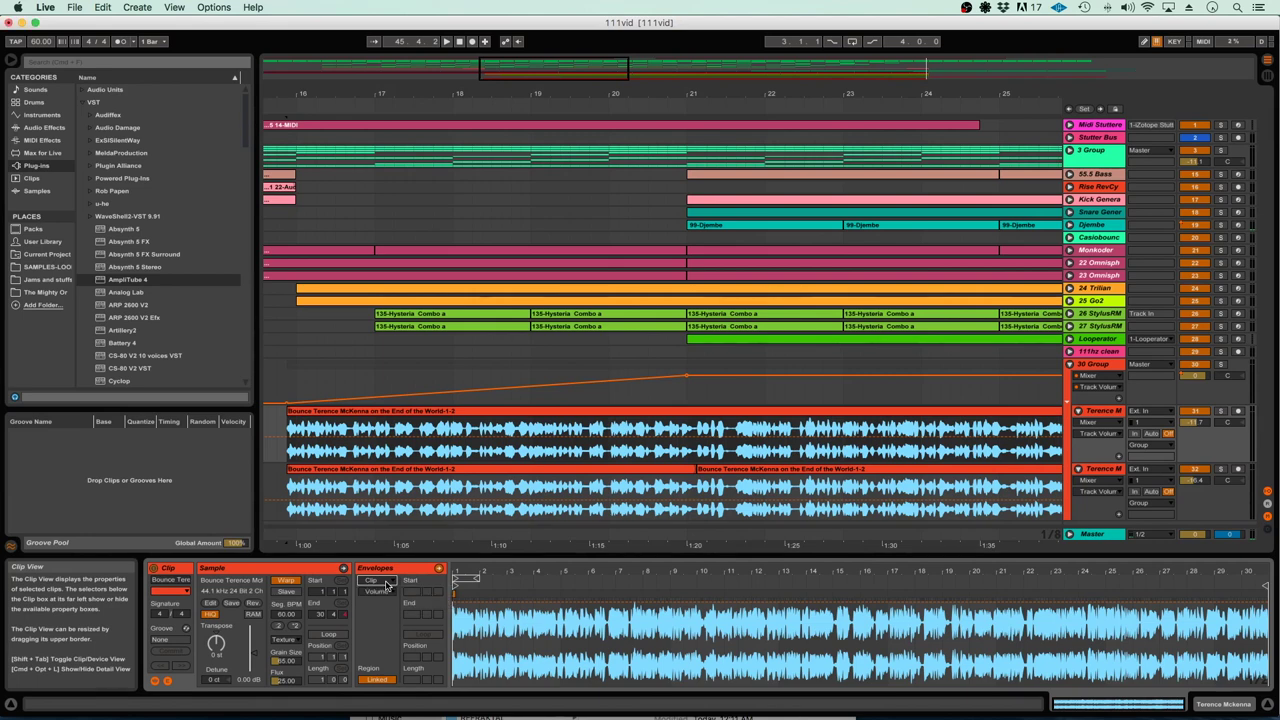
{"action": "left_click", "coordinate": [380, 591]}
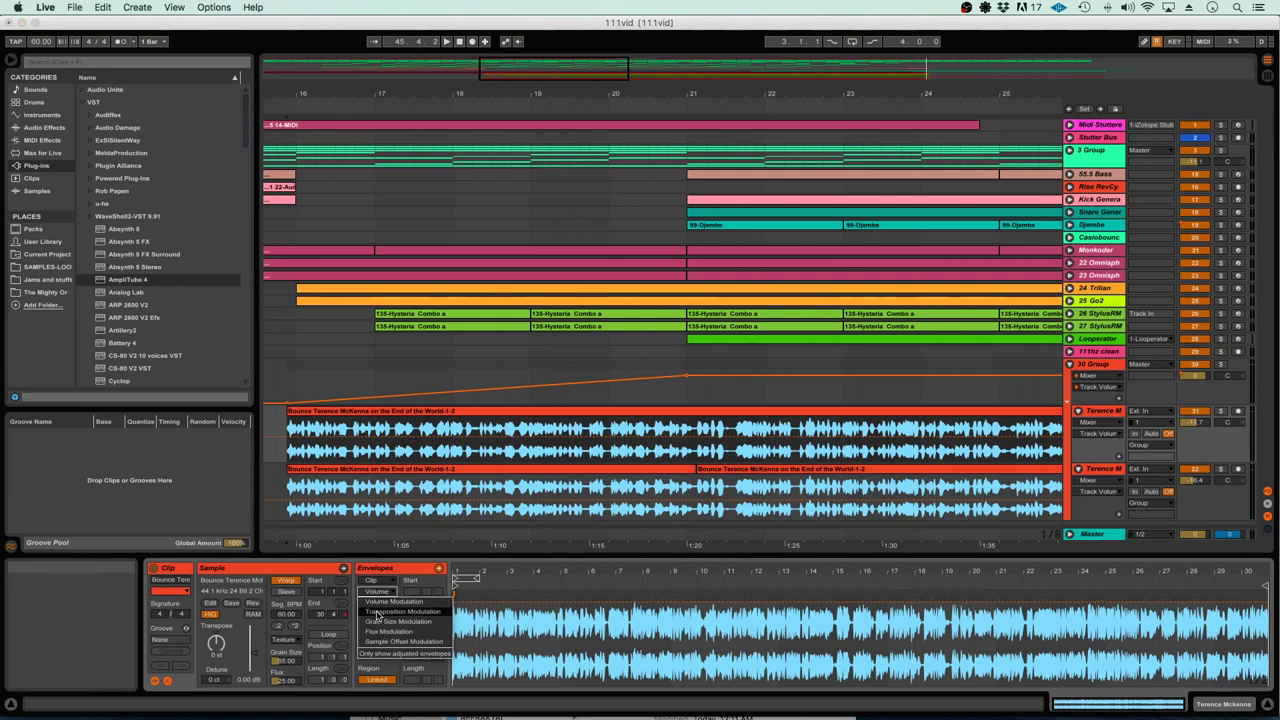
{"action": "left_click", "coordinate": [380, 611]}
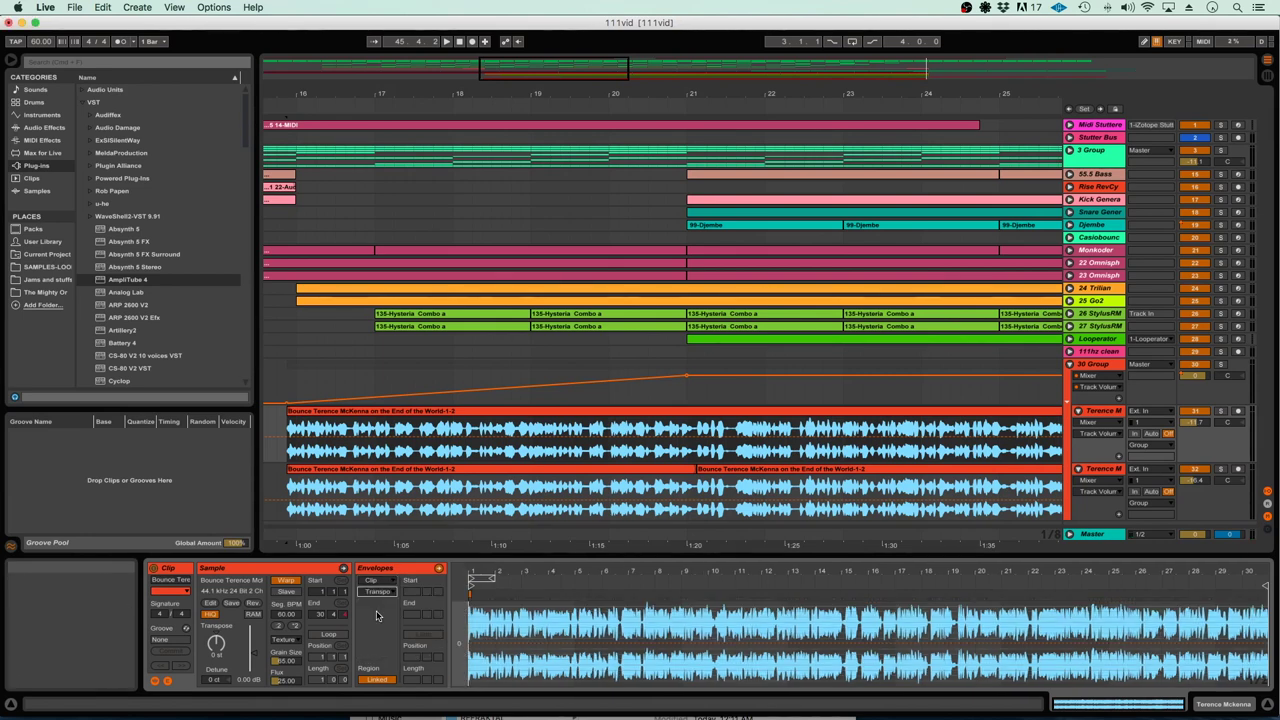
Enlarge the voice clip's sample editor and bring the beginning of its transposition envelope into close view
{"action": "left_click", "coordinate": [572, 625]}
{"action": "key", "text": "plus"}
{"action": "key", "text": "plus"}
{"action": "key", "text": "plus"}
{"action": "key", "text": "plus"}
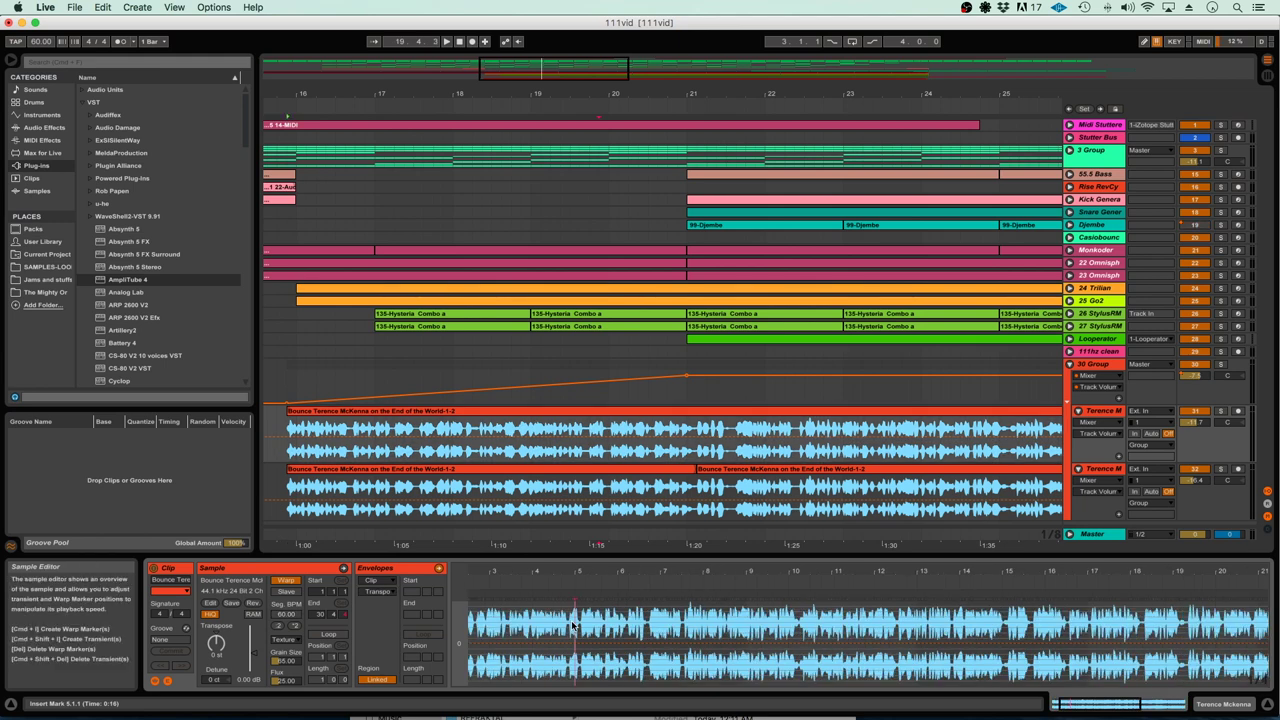
{"action": "scroll", "coordinate": [510, 655], "scroll_direction": "up", "scroll_amount": 2}
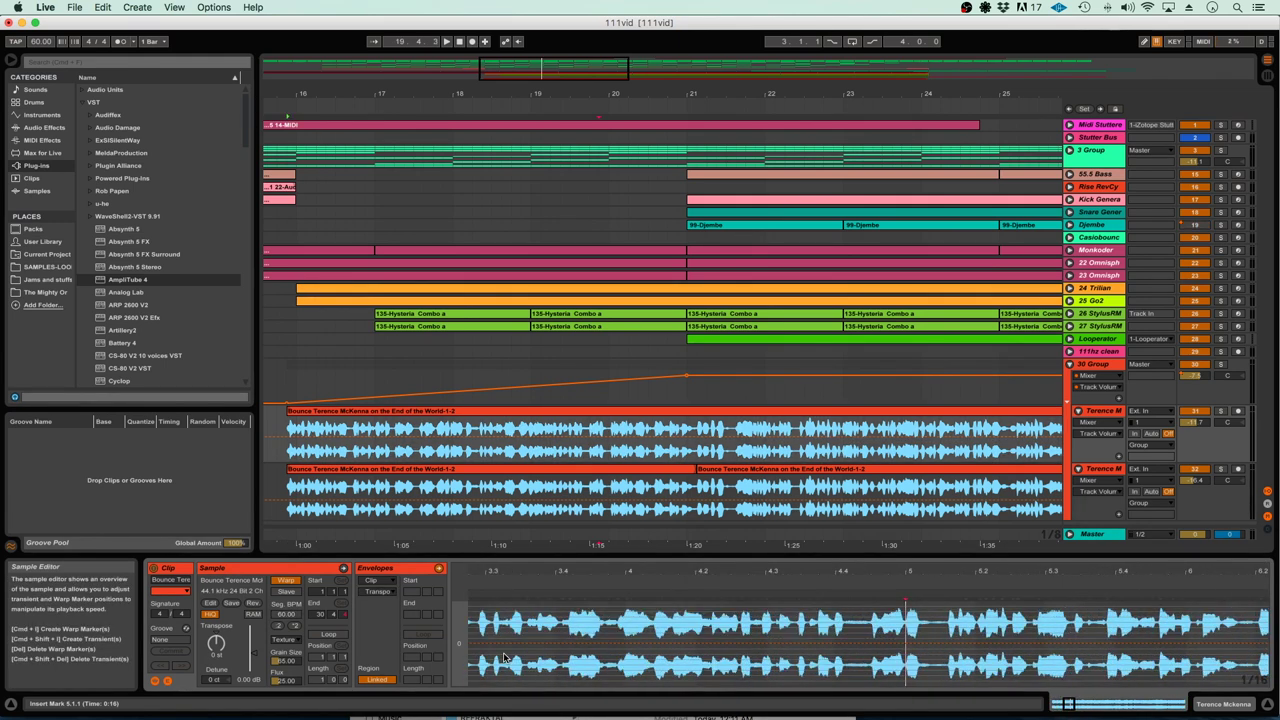
{"action": "scroll", "coordinate": [503, 656], "scroll_direction": "left", "scroll_amount": 10}
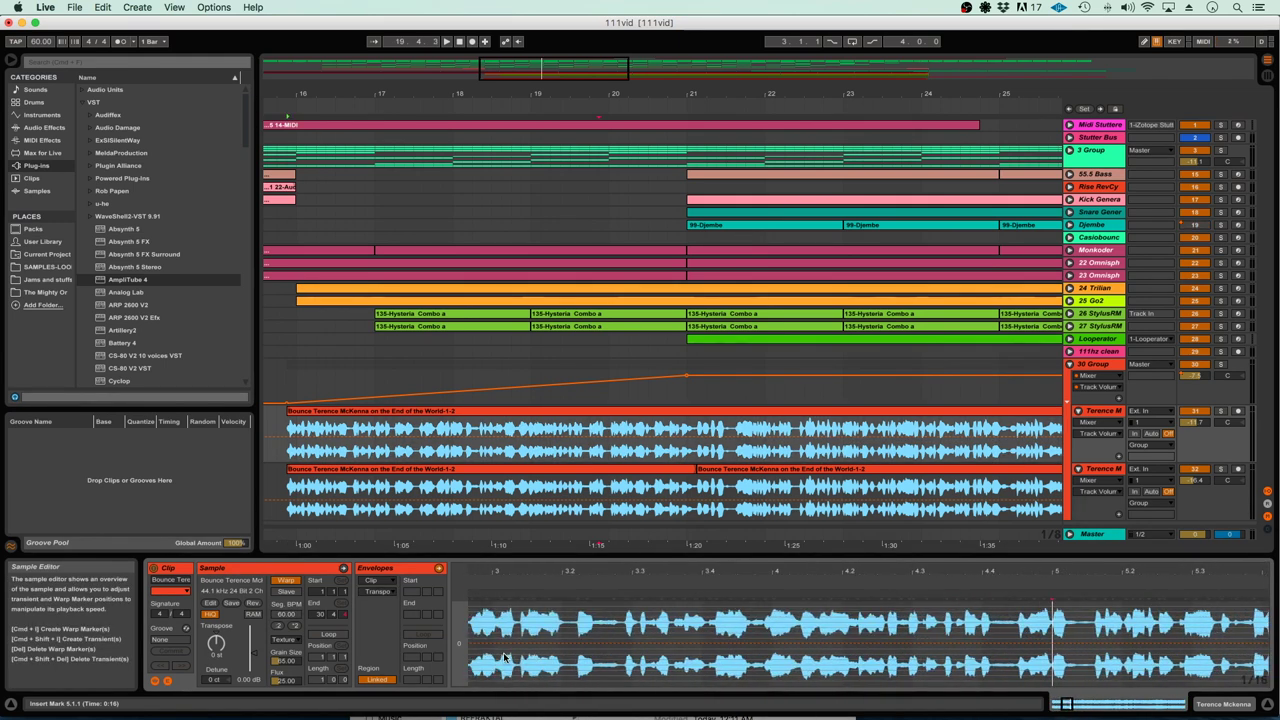
{"action": "left_click", "coordinate": [551, 555]}
{"action": "double_click", "coordinate": [553, 412]}
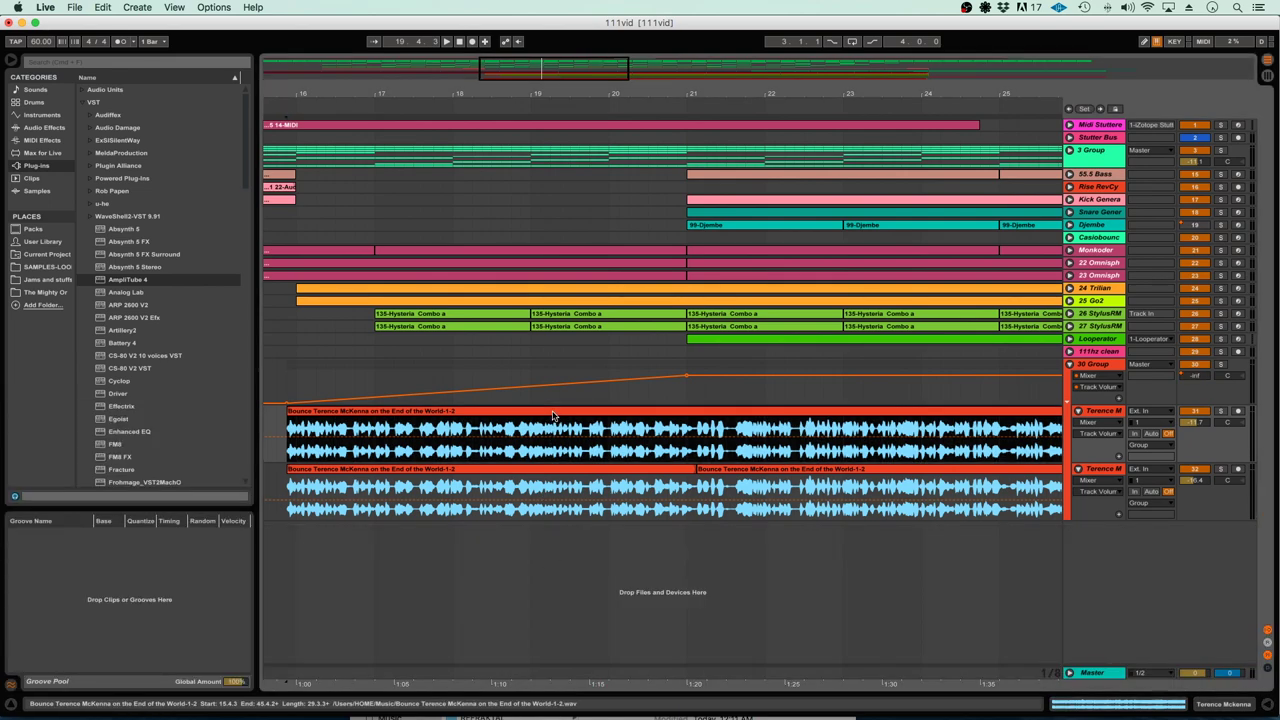
{"action": "left_click_drag", "start_coordinate": [523, 556], "coordinate": [500, 377]}
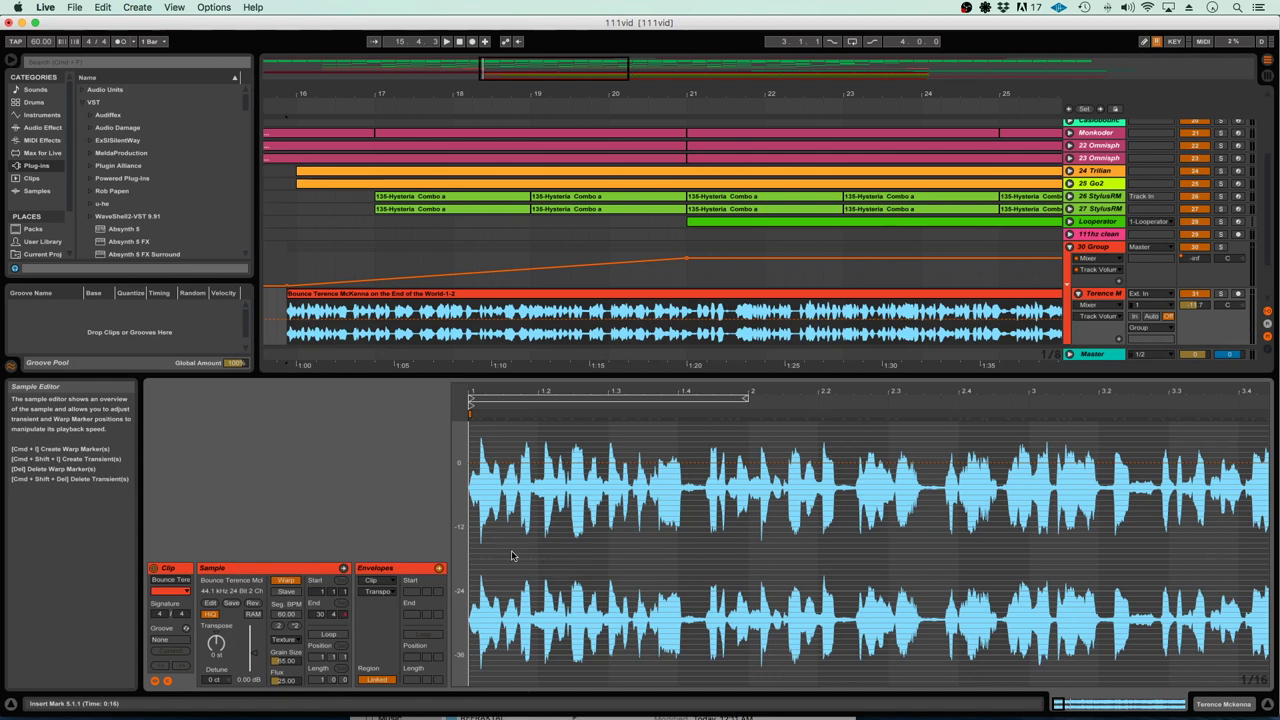
Enable Draw Mode and draw a wavy transposition envelope from bar 1 to about 3.4, swinging between about +10 and -8 st
{"action": "key", "text": "b"}
{"action": "scroll", "coordinate": [483, 507], "scroll_direction": "up", "scroll_amount": 2}
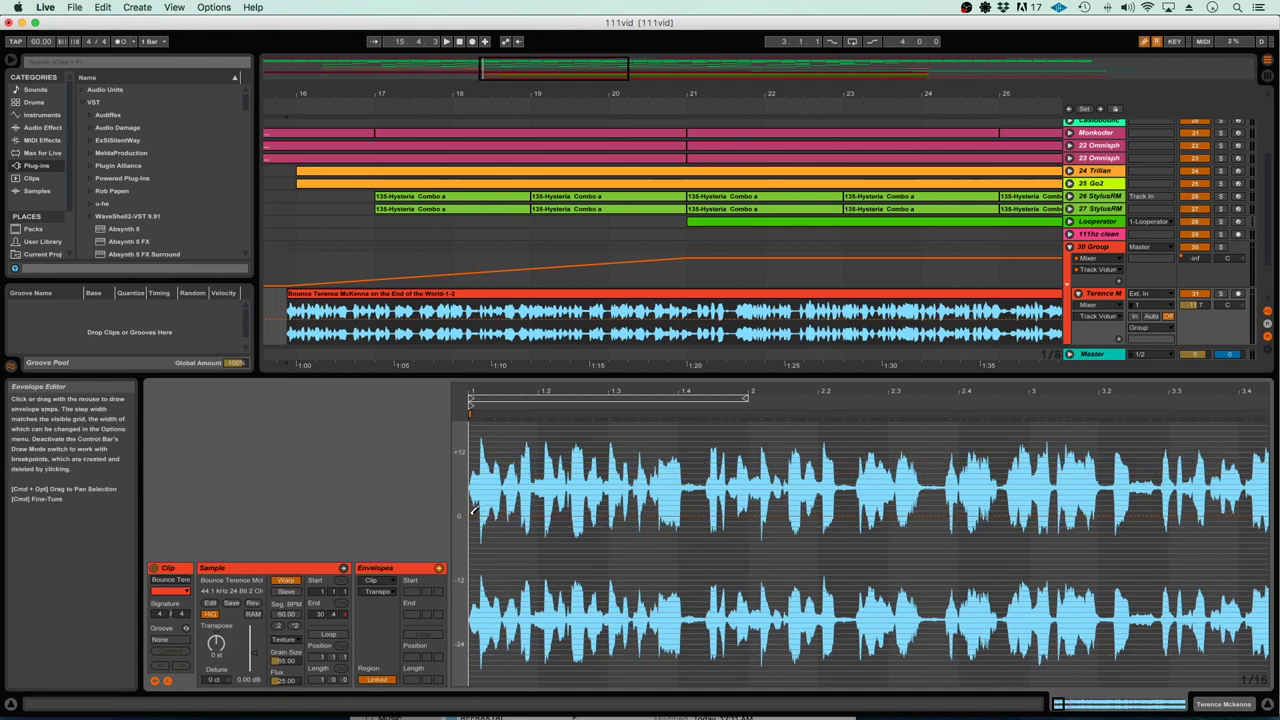
{"action": "left_click_drag", "start_coordinate": [474, 510], "coordinate": [494, 485]}
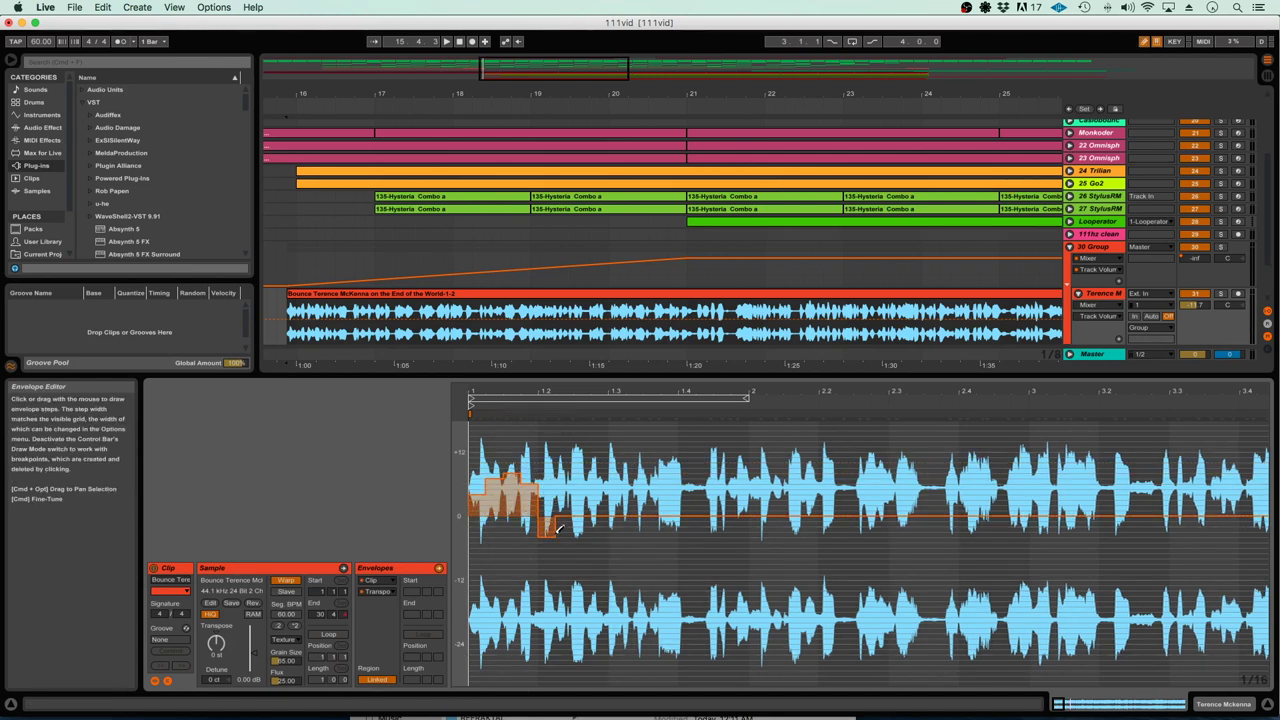
{"action": "left_click", "coordinate": [477, 507]}
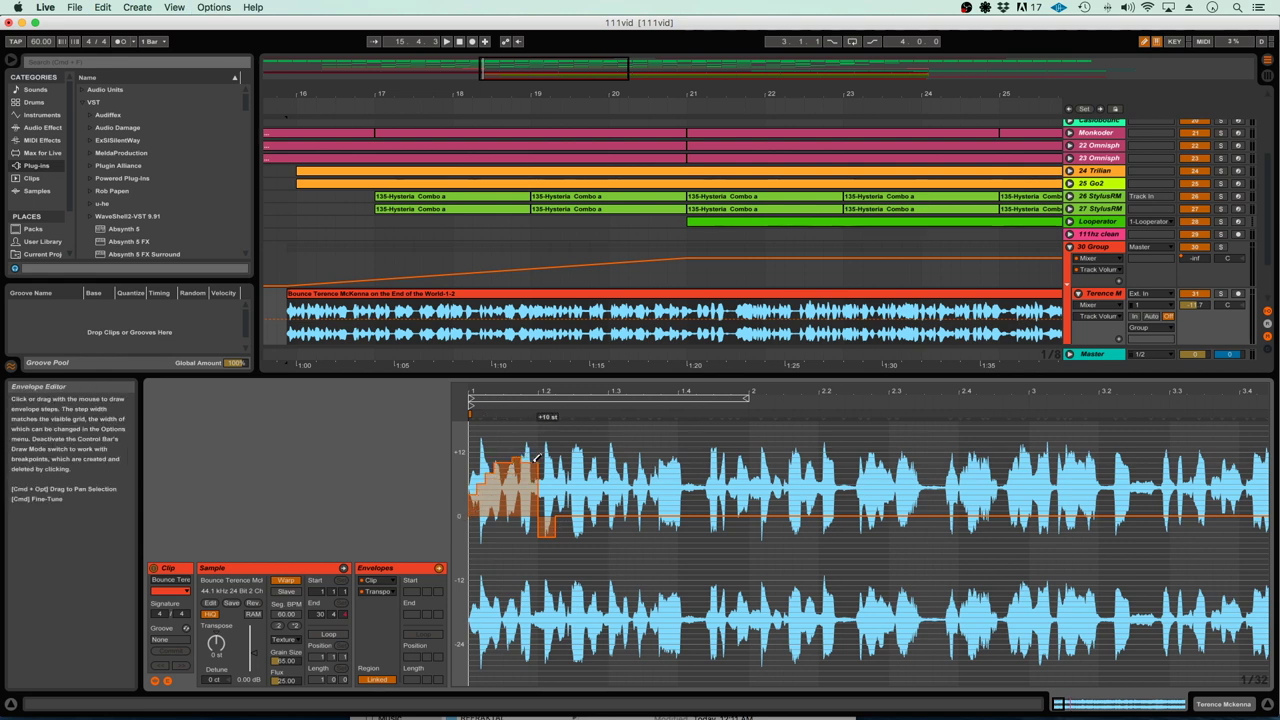
{"action": "mouse_move", "coordinate": [604, 537]}
{"action": "left_mouse_down"}
{"action": "mouse_move", "coordinate": [667, 462]}
{"action": "mouse_move", "coordinate": [791, 548]}
{"action": "mouse_move", "coordinate": [853, 521]}
{"action": "mouse_move", "coordinate": [925, 463]}
{"action": "mouse_move", "coordinate": [1051, 550]}
{"action": "mouse_move", "coordinate": [1224, 476]}
{"action": "left_mouse_up"}
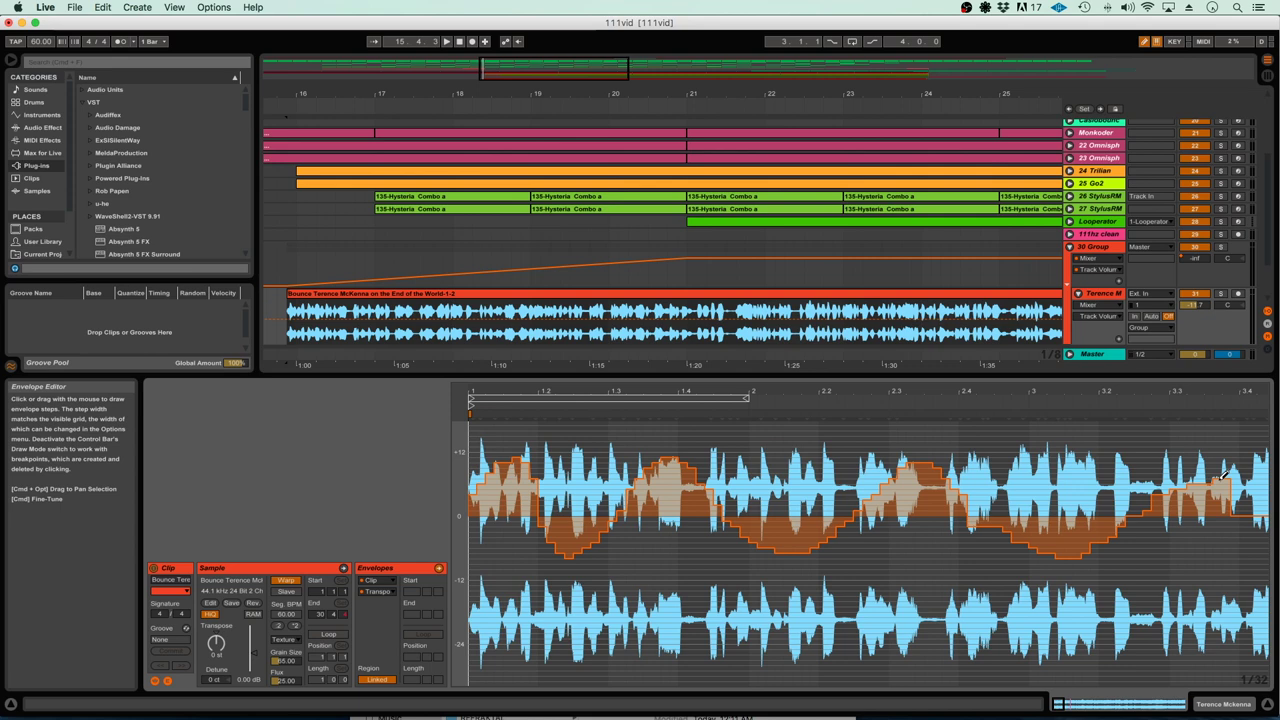
Continue drawing the wavy transposition envelope along the voice clip from about 3.4 to about 7.4
{"action": "scroll", "coordinate": [594, 488], "scroll_direction": "right", "scroll_amount": 10}
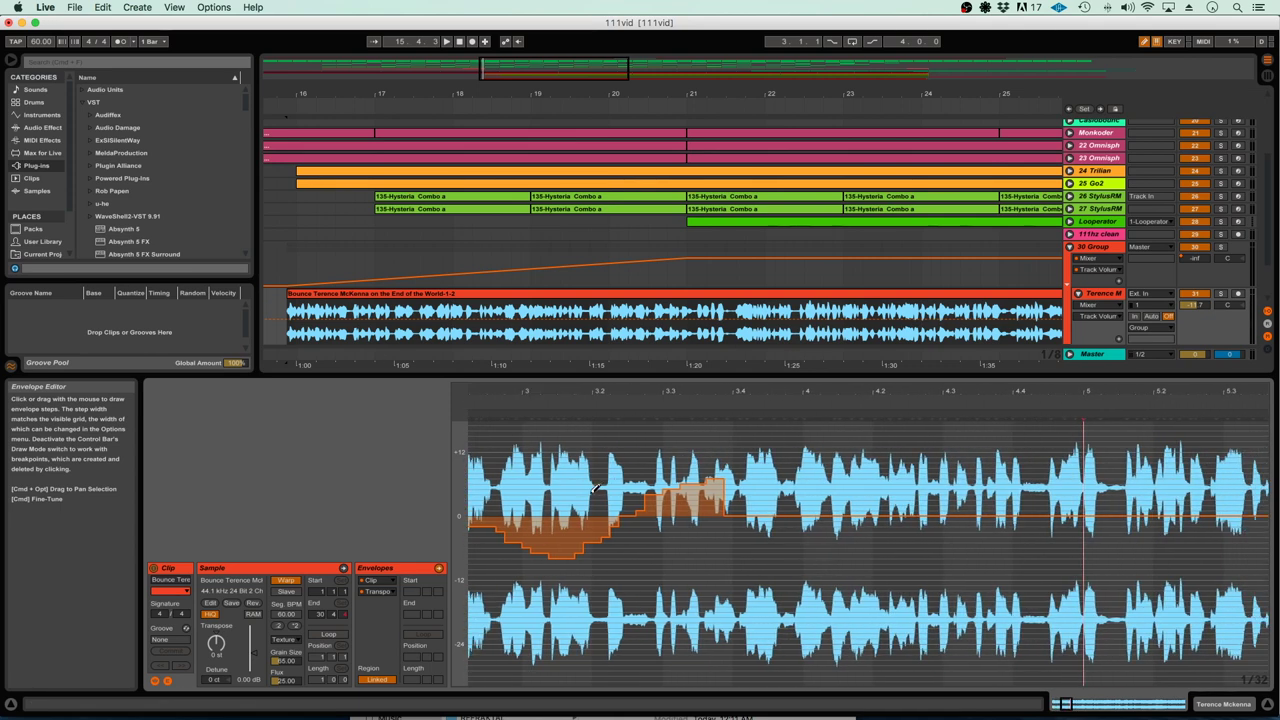
{"action": "mouse_move", "coordinate": [629, 516]}
{"action": "left_mouse_down"}
{"action": "mouse_move", "coordinate": [689, 479]}
{"action": "mouse_move", "coordinate": [759, 465]}
{"action": "mouse_move", "coordinate": [844, 553]}
{"action": "mouse_move", "coordinate": [926, 541]}
{"action": "mouse_move", "coordinate": [1014, 489]}
{"action": "mouse_move", "coordinate": [1091, 481]}
{"action": "mouse_move", "coordinate": [1142, 537]}
{"action": "mouse_move", "coordinate": [1212, 521]}
{"action": "mouse_move", "coordinate": [1268, 468]}
{"action": "left_mouse_up"}
{"action": "scroll", "coordinate": [585, 494], "scroll_direction": "right", "scroll_amount": 10}
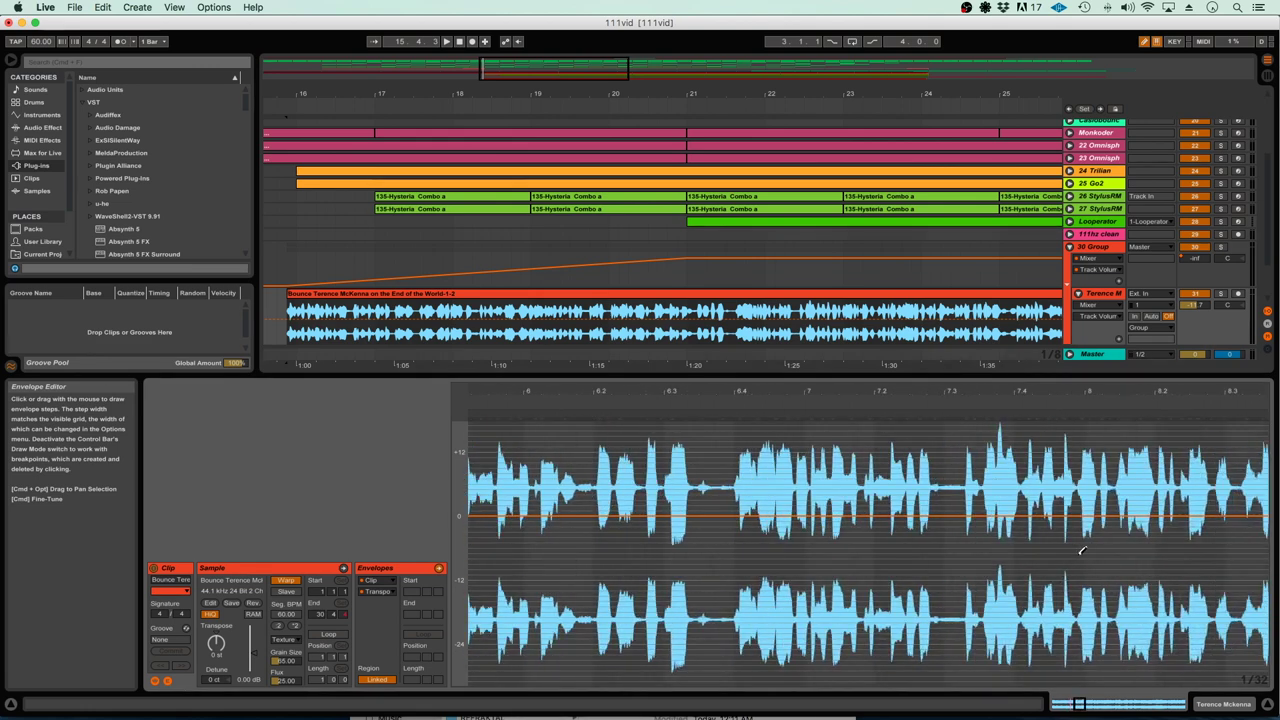
{"action": "mouse_move", "coordinate": [703, 468]}
{"action": "left_mouse_down"}
{"action": "mouse_move", "coordinate": [882, 560]}
{"action": "mouse_move", "coordinate": [1059, 467]}
{"action": "mouse_move", "coordinate": [1164, 494]}
{"action": "mouse_move", "coordinate": [1219, 560]}
{"action": "mouse_move", "coordinate": [1264, 557]}
{"action": "left_mouse_up"}
Continue drawing the wavy transposition envelope from about 7.4 to about 11.3, swinging between about +12 and -14 st
{"action": "scroll", "coordinate": [1115, 561], "scroll_direction": "right", "scroll_amount": 5}
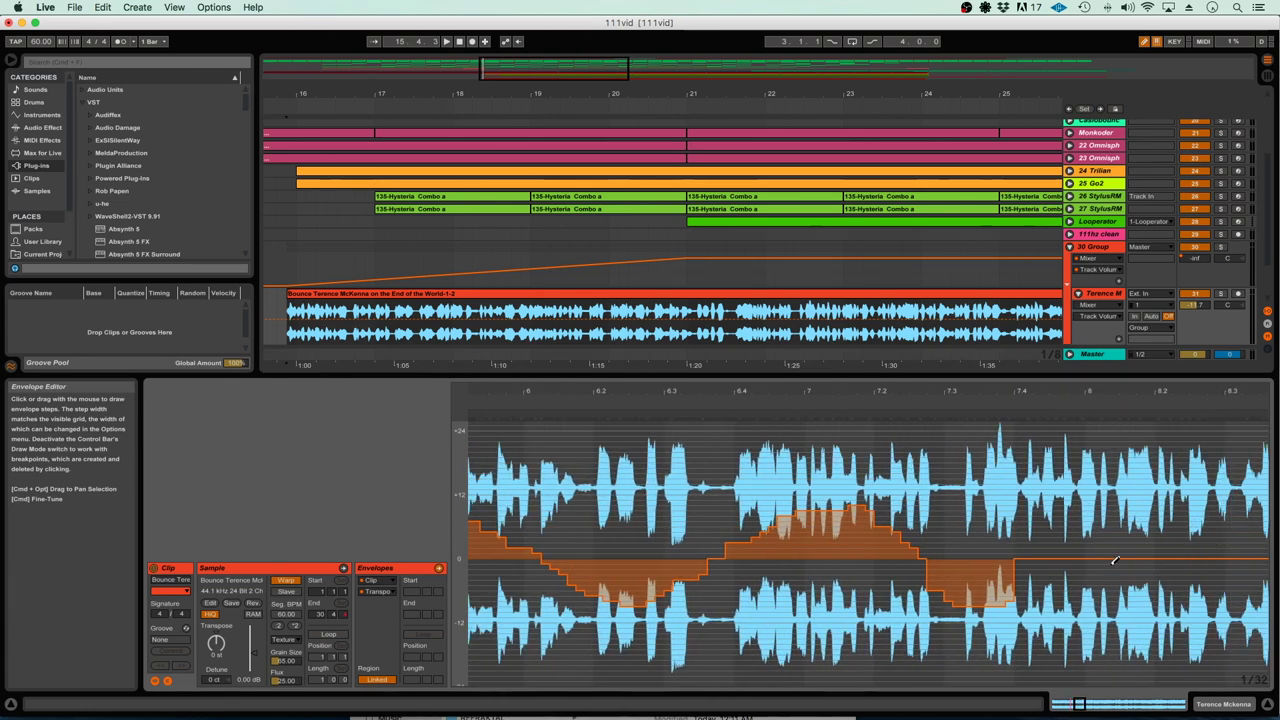
{"action": "mouse_move", "coordinate": [1051, 566]}
{"action": "left_mouse_down"}
{"action": "mouse_move", "coordinate": [1146, 483]}
{"action": "mouse_move", "coordinate": [1228, 514]}
{"action": "left_mouse_up"}
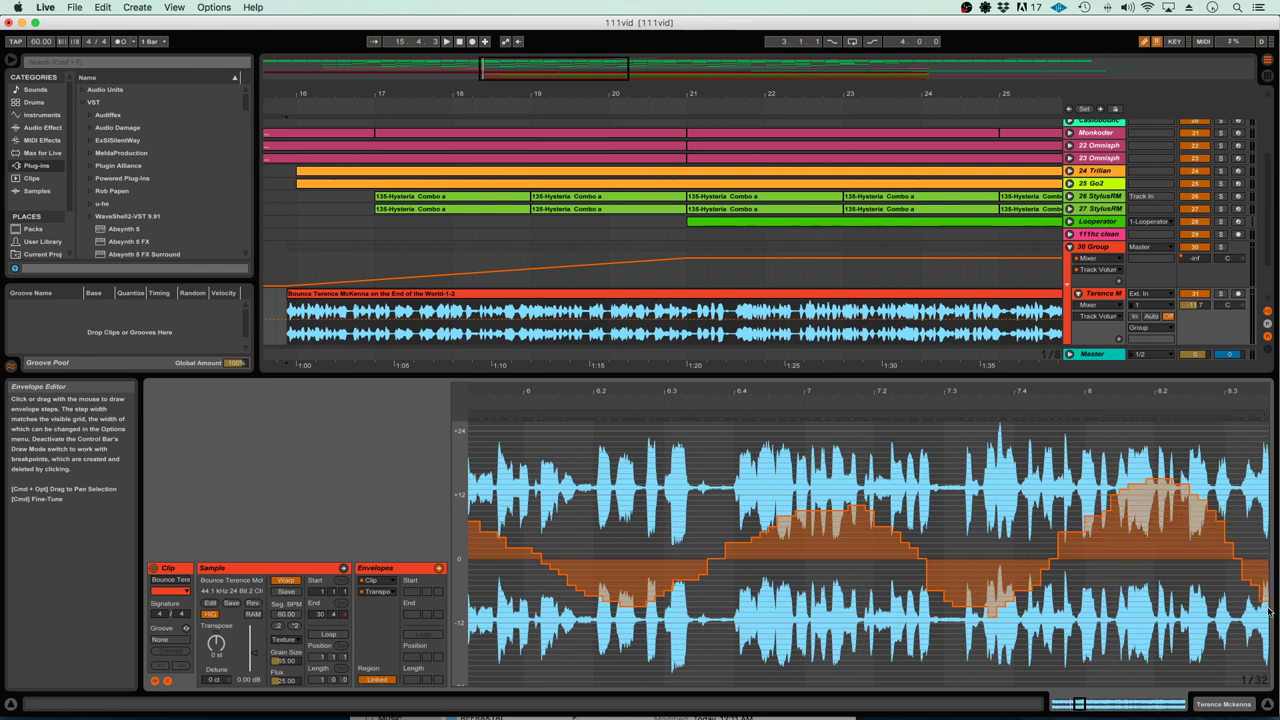
{"action": "mouse_move", "coordinate": [1268, 612]}
{"action": "left_mouse_down"}
{"action": "mouse_move", "coordinate": [938, 592]}
{"action": "mouse_move", "coordinate": [1040, 600]}
{"action": "left_mouse_up"}
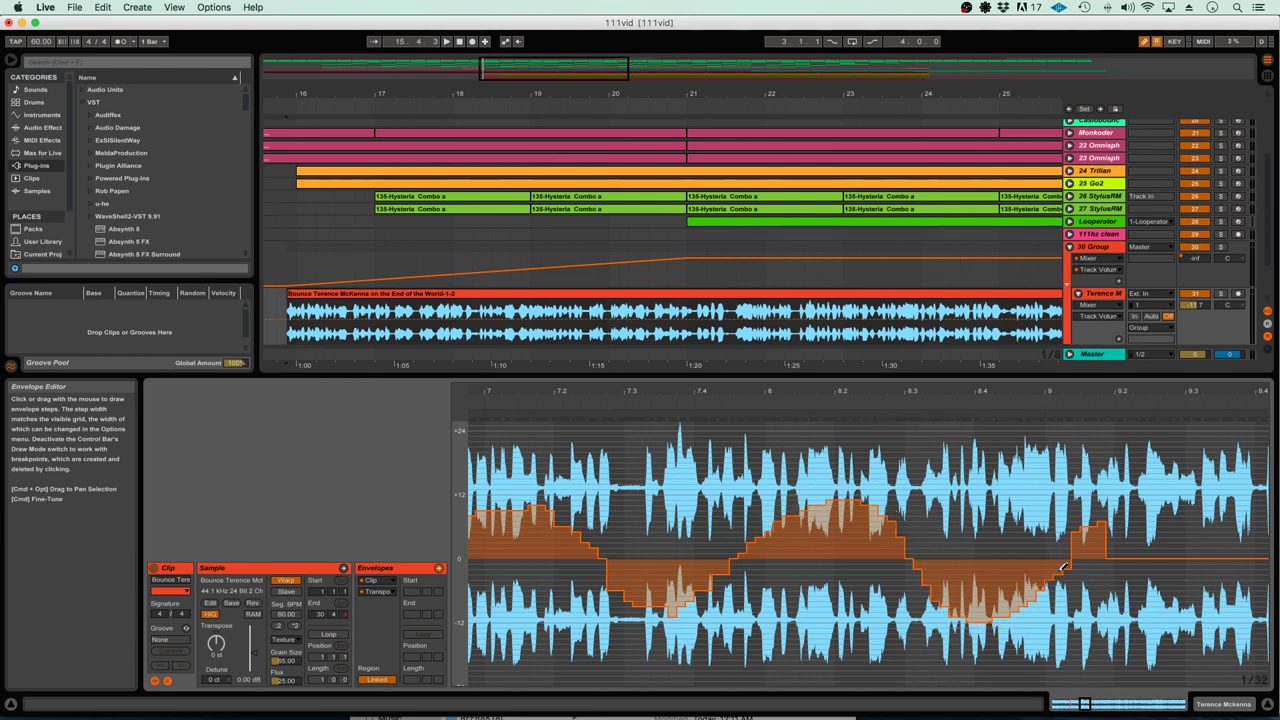
{"action": "scroll", "coordinate": [891, 567], "scroll_direction": "right", "scroll_amount": 3}
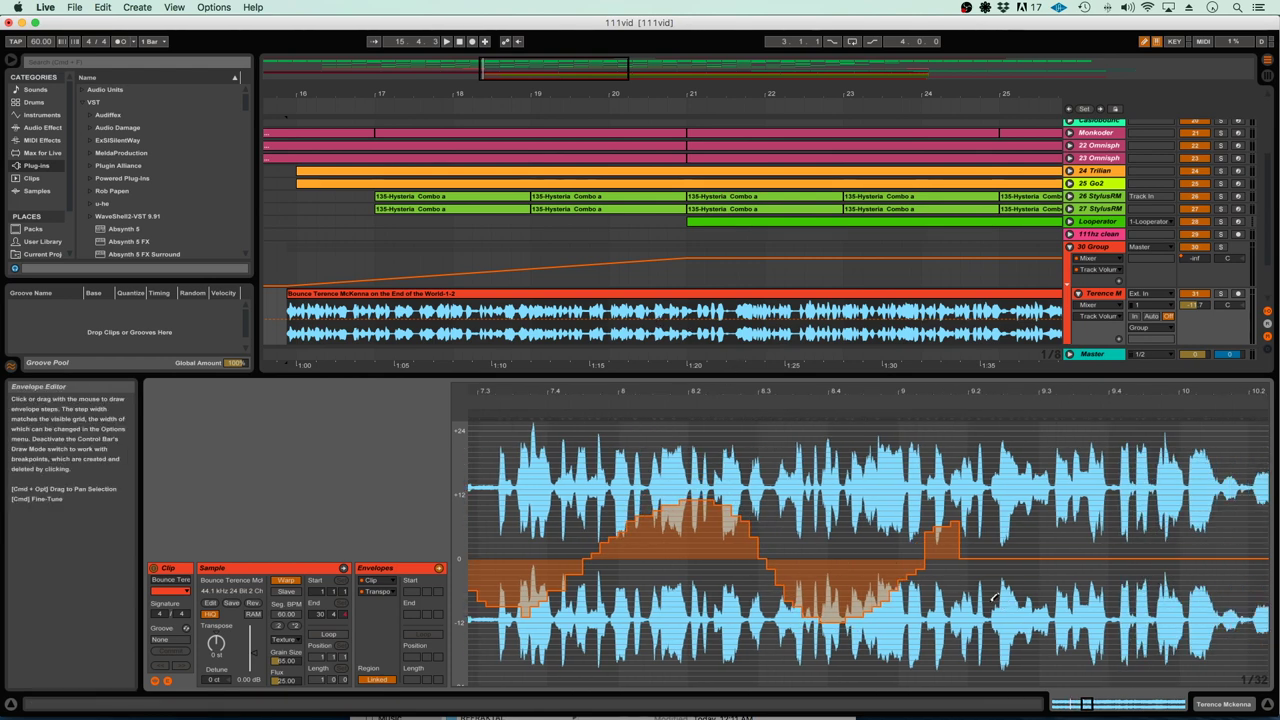
{"action": "scroll", "coordinate": [993, 598], "scroll_direction": "right", "scroll_amount": 6}
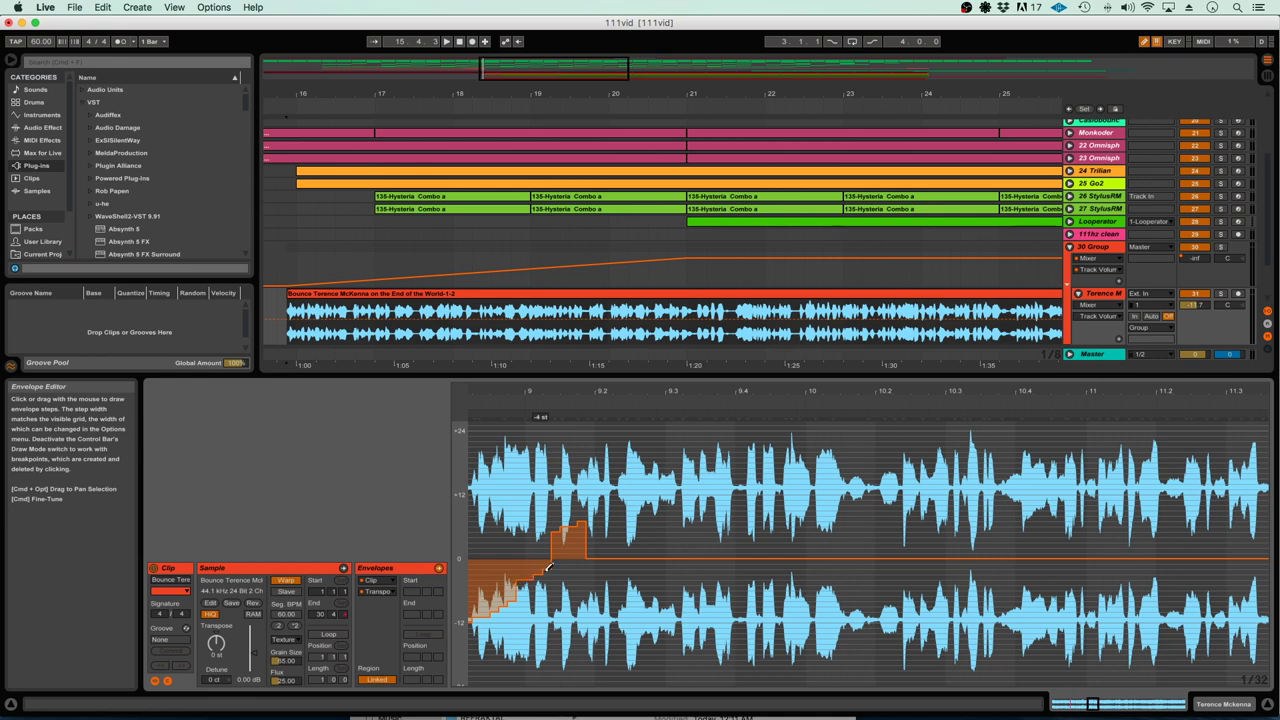
{"action": "mouse_move", "coordinate": [548, 568]}
{"action": "left_mouse_down"}
{"action": "mouse_move", "coordinate": [629, 497]}
{"action": "mouse_move", "coordinate": [670, 504]}
{"action": "mouse_move", "coordinate": [743, 601]}
{"action": "mouse_move", "coordinate": [821, 549]}
{"action": "mouse_move", "coordinate": [856, 498]}
{"action": "mouse_move", "coordinate": [903, 503]}
{"action": "mouse_move", "coordinate": [1000, 612]}
{"action": "mouse_move", "coordinate": [1091, 614]}
{"action": "mouse_move", "coordinate": [1158, 528]}
{"action": "left_mouse_up"}
{"action": "left_click_drag", "start_coordinate": [1207, 489], "coordinate": [1214, 496]}
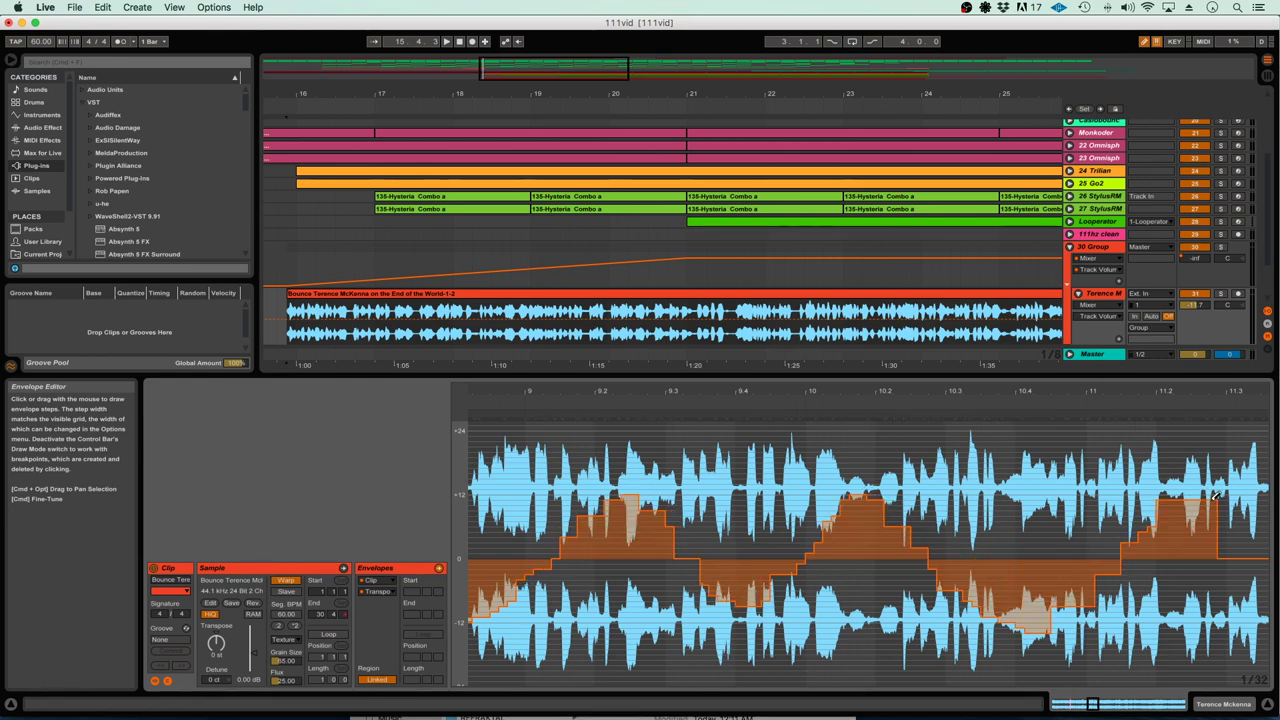
Smooth the transposition envelope from about bar 10 and extend it to about 13.2, swinging between about +13 and -12 st
{"action": "scroll", "coordinate": [986, 476], "scroll_direction": "right", "scroll_amount": 4}
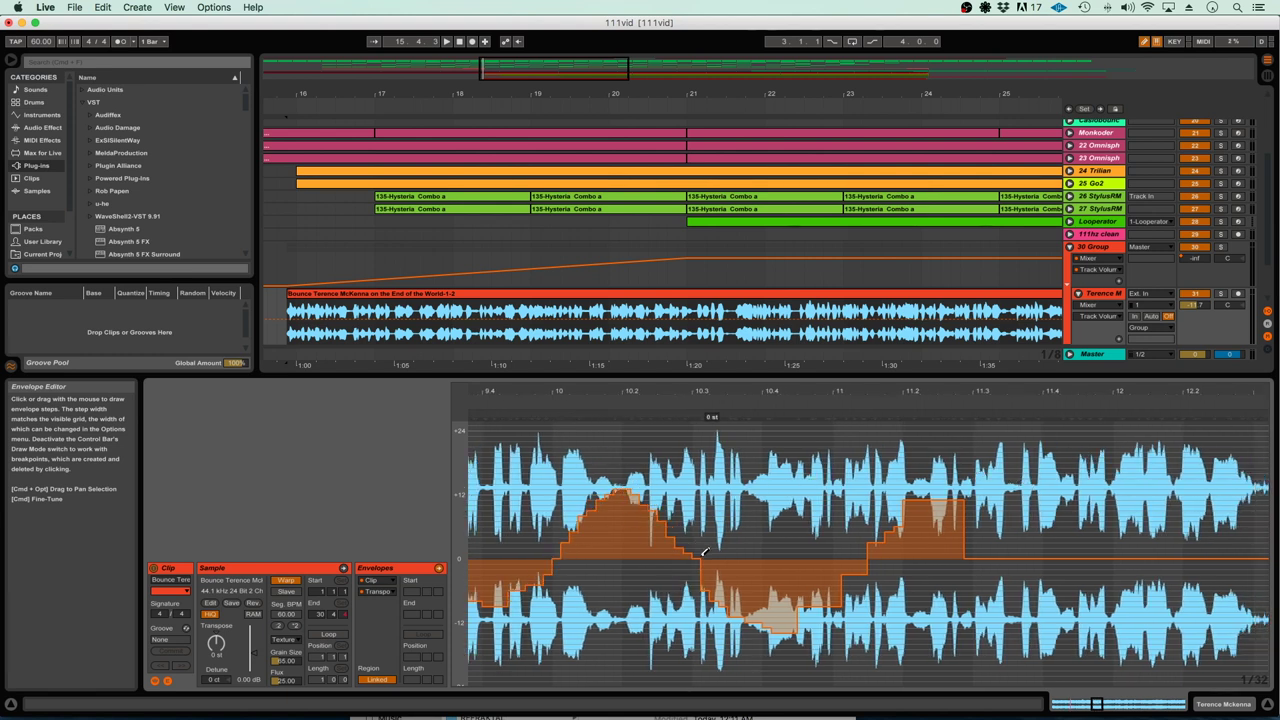
{"action": "mouse_move", "coordinate": [850, 588]}
{"action": "left_mouse_down"}
{"action": "mouse_move", "coordinate": [940, 503]}
{"action": "mouse_move", "coordinate": [1000, 500]}
{"action": "mouse_move", "coordinate": [1025, 527]}
{"action": "left_mouse_up"}
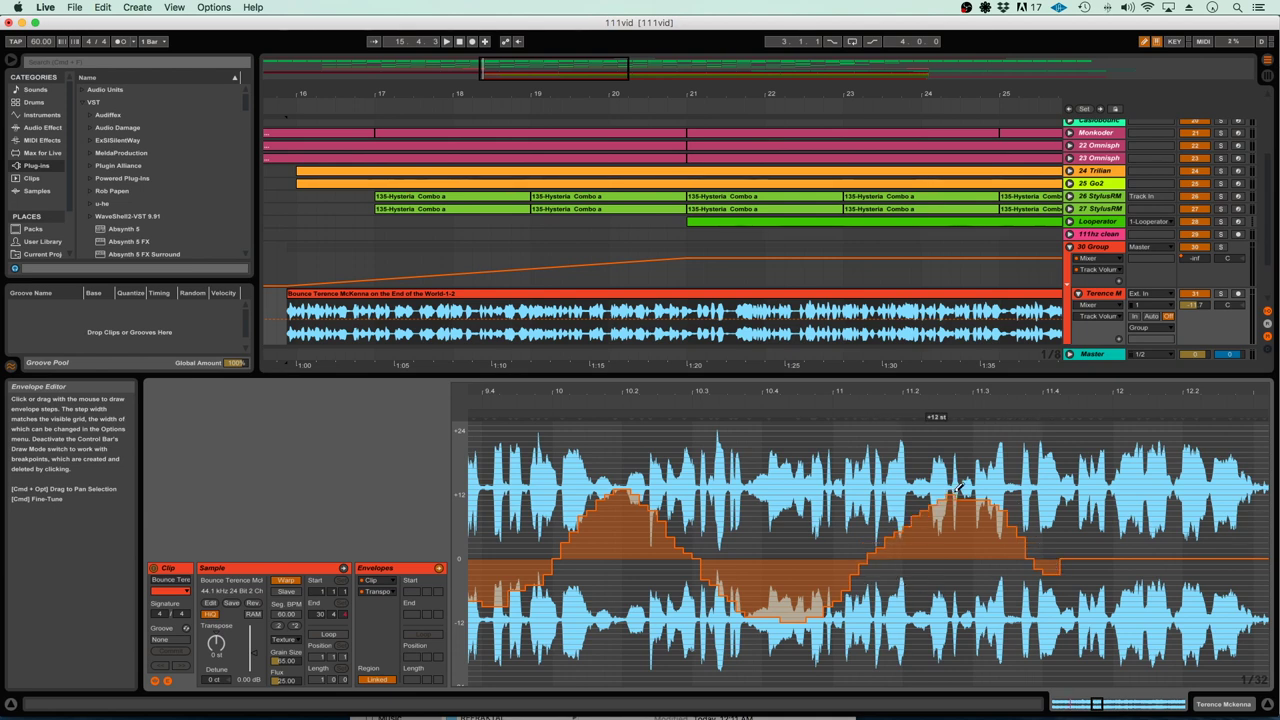
{"action": "mouse_move", "coordinate": [1068, 585]}
{"action": "left_mouse_down"}
{"action": "mouse_move", "coordinate": [1102, 597]}
{"action": "mouse_move", "coordinate": [1182, 490]}
{"action": "left_mouse_up"}
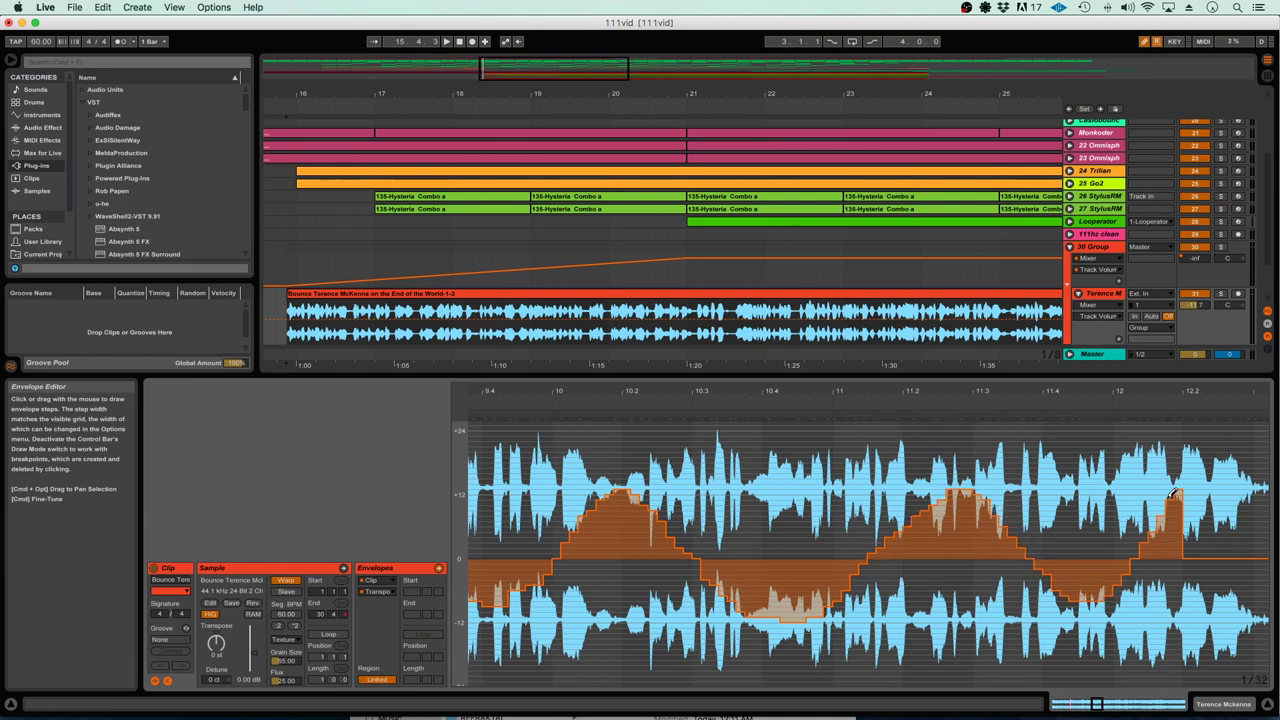
{"action": "scroll", "coordinate": [848, 505], "scroll_direction": "right", "scroll_amount": 5}
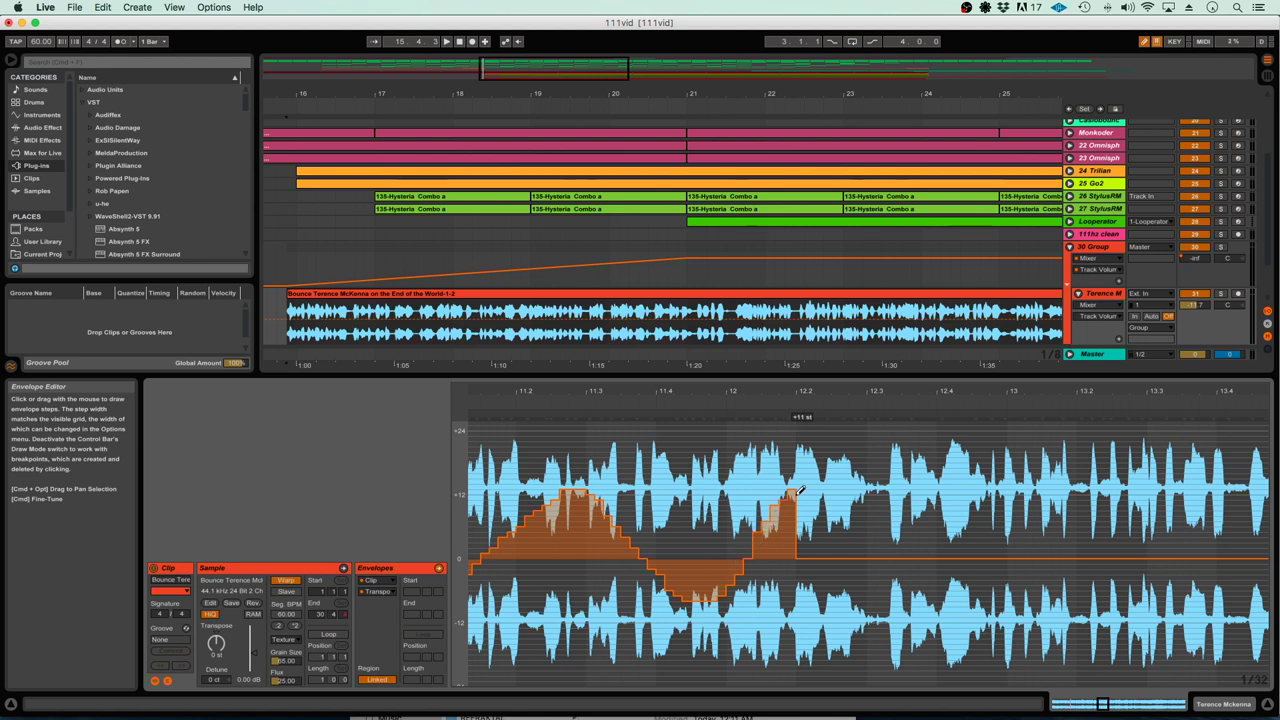
{"action": "mouse_move", "coordinate": [797, 492]}
{"action": "left_mouse_down"}
{"action": "mouse_move", "coordinate": [852, 486]}
{"action": "mouse_move", "coordinate": [998, 593]}
{"action": "mouse_move", "coordinate": [1072, 566]}
{"action": "left_mouse_up"}
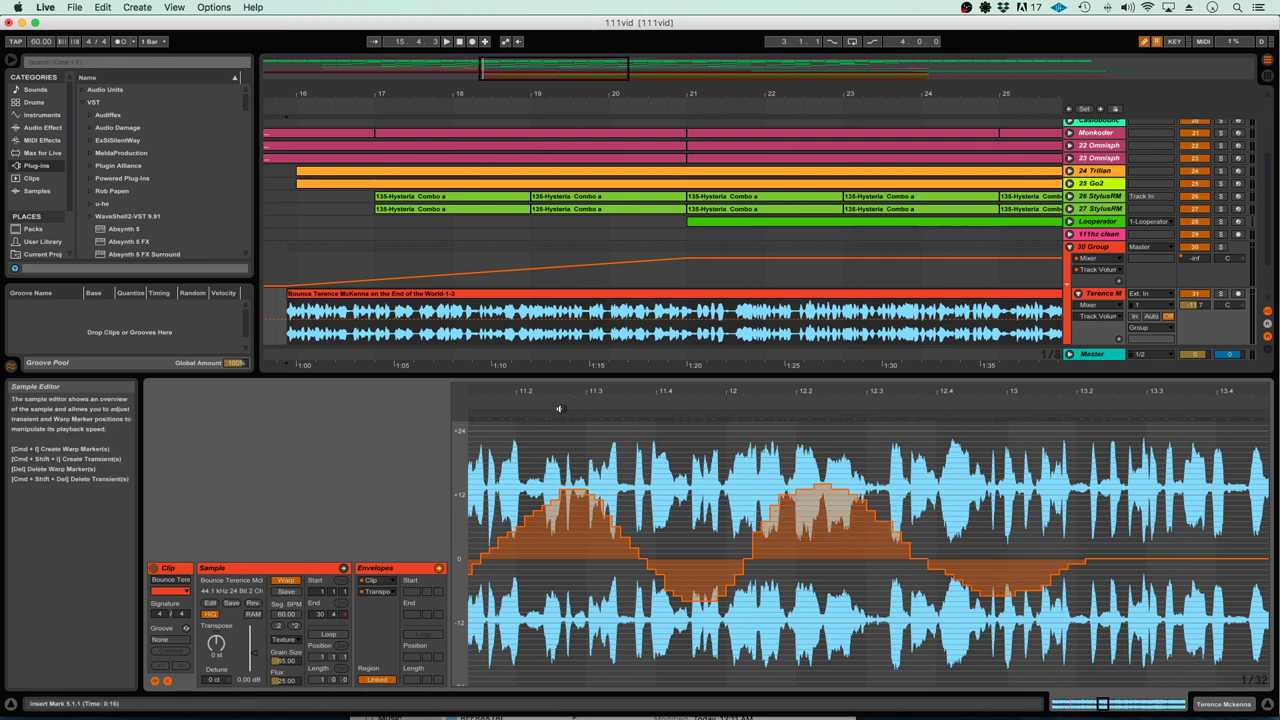
Play the song from bar 21 with Draw Mode off and review the voice clip's whole drawn transposition envelope
{"action": "left_click", "coordinate": [568, 404]}
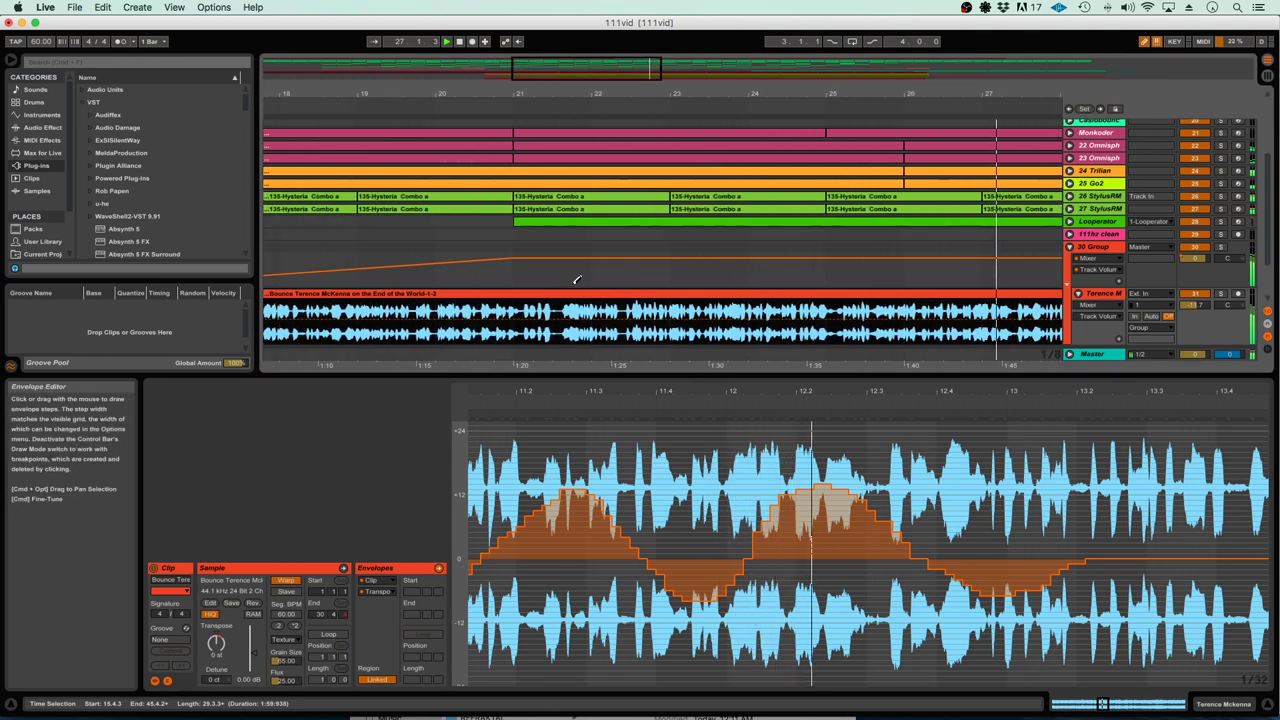
{"action": "left_click", "coordinate": [509, 283]}
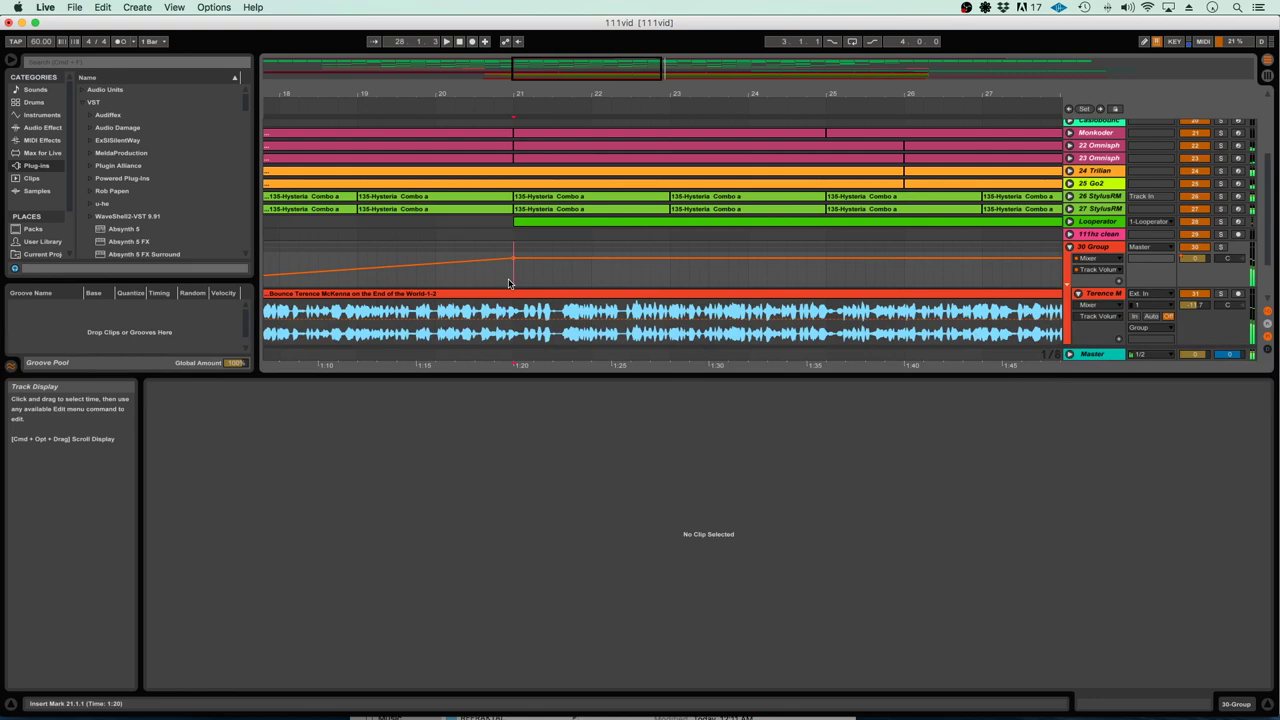
{"action": "left_click", "coordinate": [871, 294]}
{"action": "scroll", "coordinate": [727, 509], "scroll_direction": "down", "scroll_amount": 5}
{"action": "scroll", "coordinate": [730, 516], "scroll_direction": "left", "scroll_amount": 5}
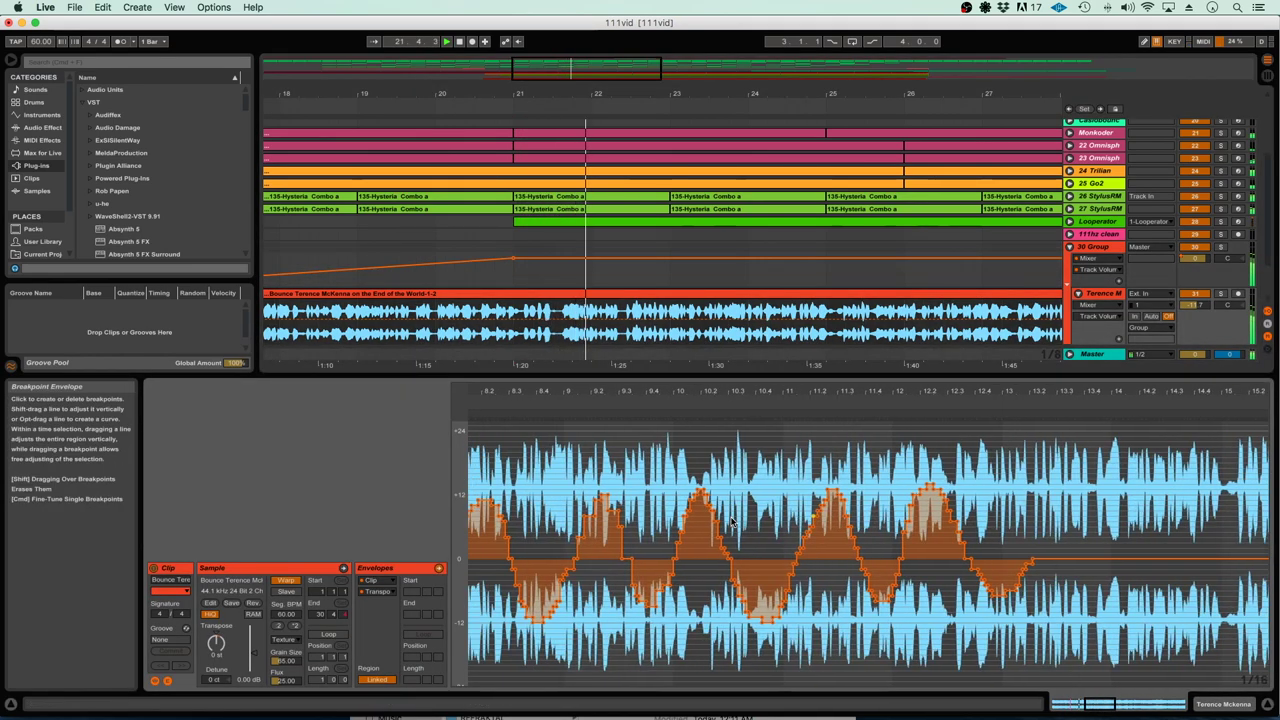
{"action": "scroll", "coordinate": [732, 522], "scroll_direction": "left", "scroll_amount": 6}
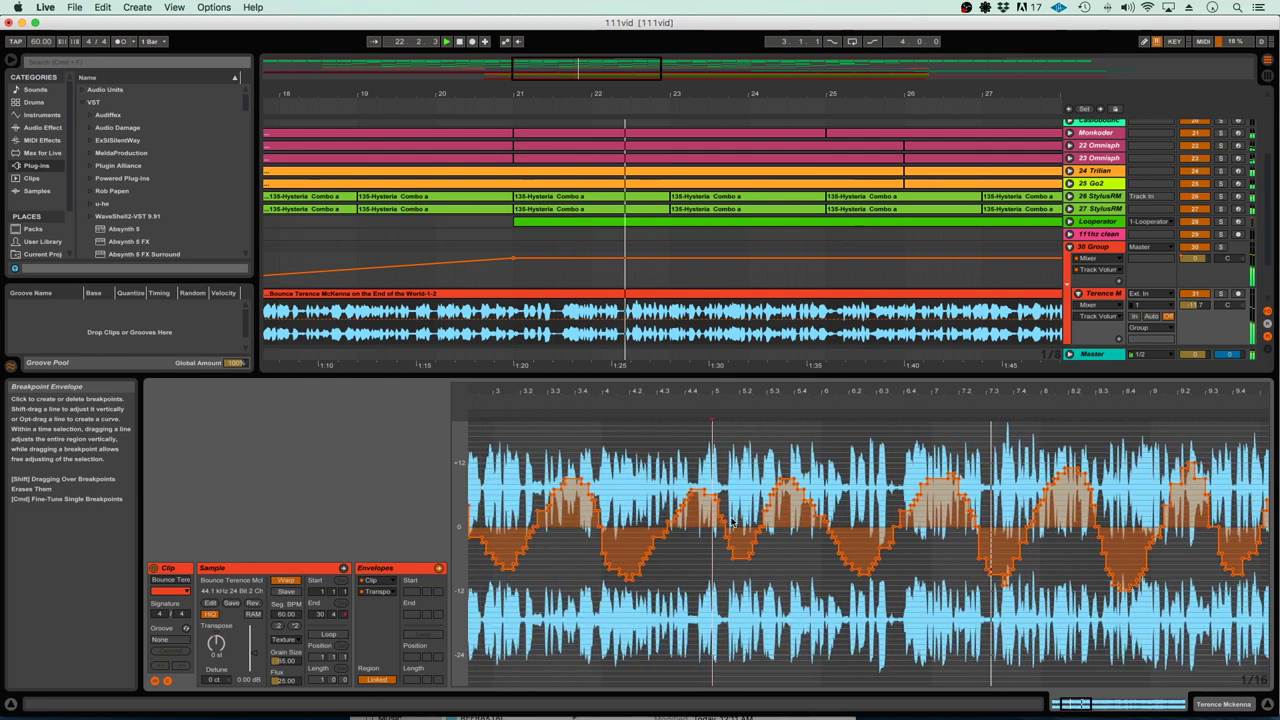
{"action": "scroll", "coordinate": [731, 521], "scroll_direction": "down", "scroll_amount": 10}
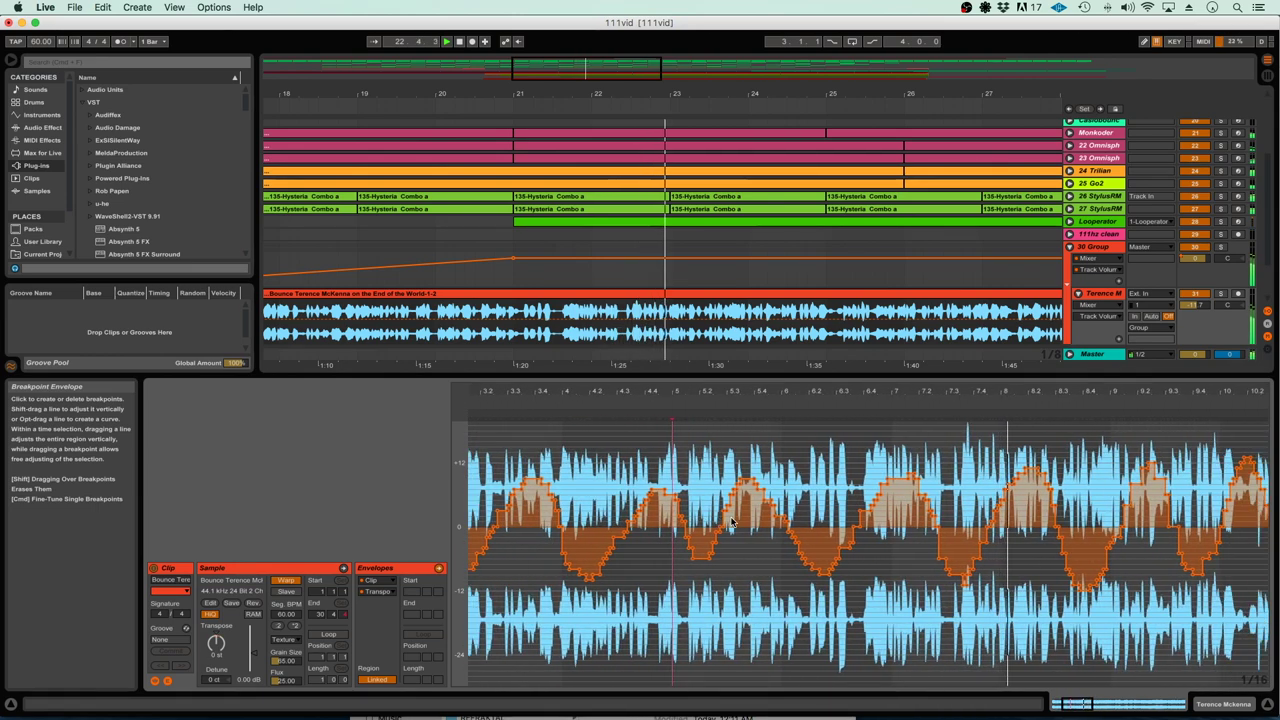
{"action": "scroll", "coordinate": [731, 521], "scroll_direction": "right", "scroll_amount": 4}
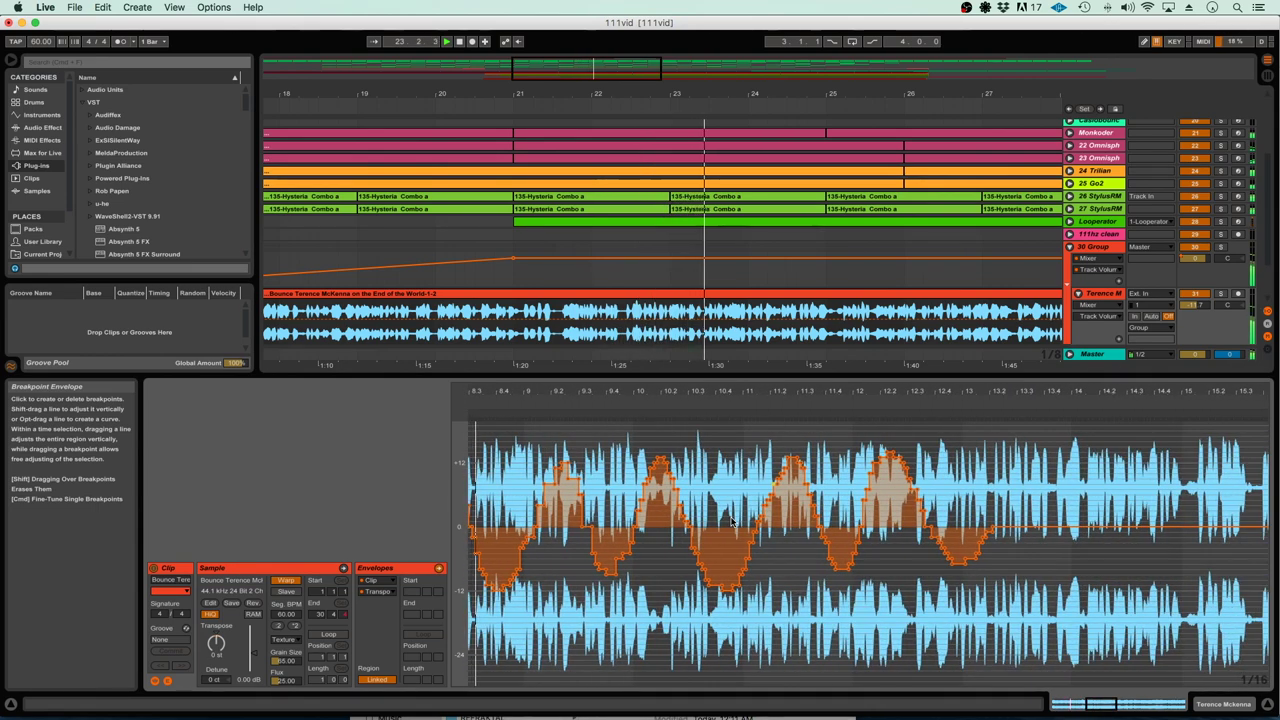
{"action": "scroll", "coordinate": [731, 521], "scroll_direction": "left", "scroll_amount": 5}
{"action": "key", "text": "minus"}
{"action": "key", "text": "minus"}
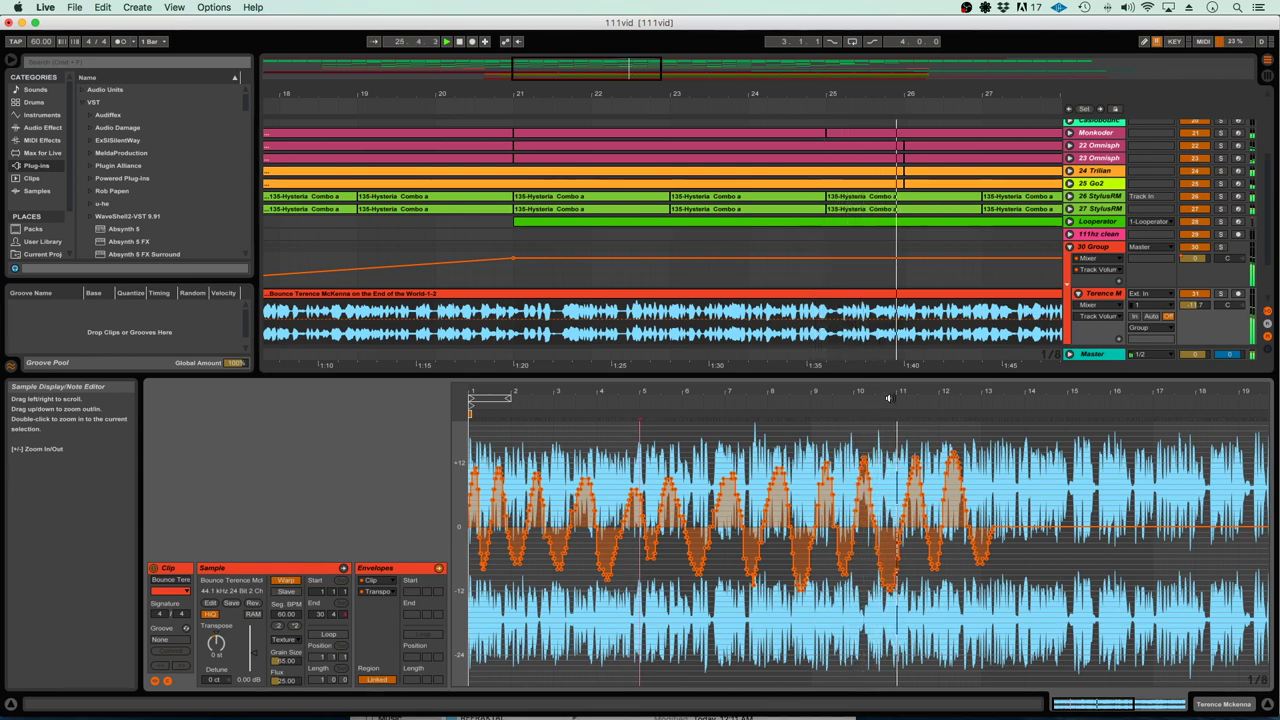
Add the Redux audio effect to the group track holding the voice recordings and set its downsample mode to Soft
{"action": "left_click", "coordinate": [1093, 248]}
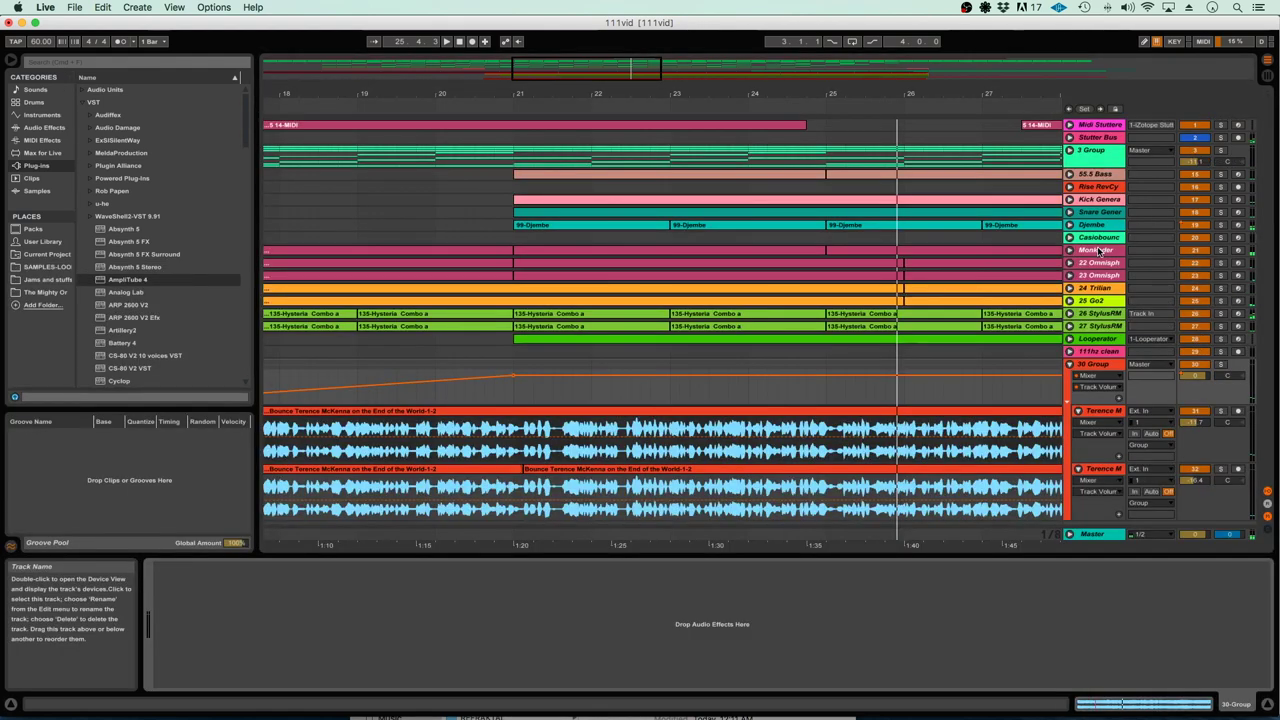
{"action": "left_click", "coordinate": [1097, 364]}
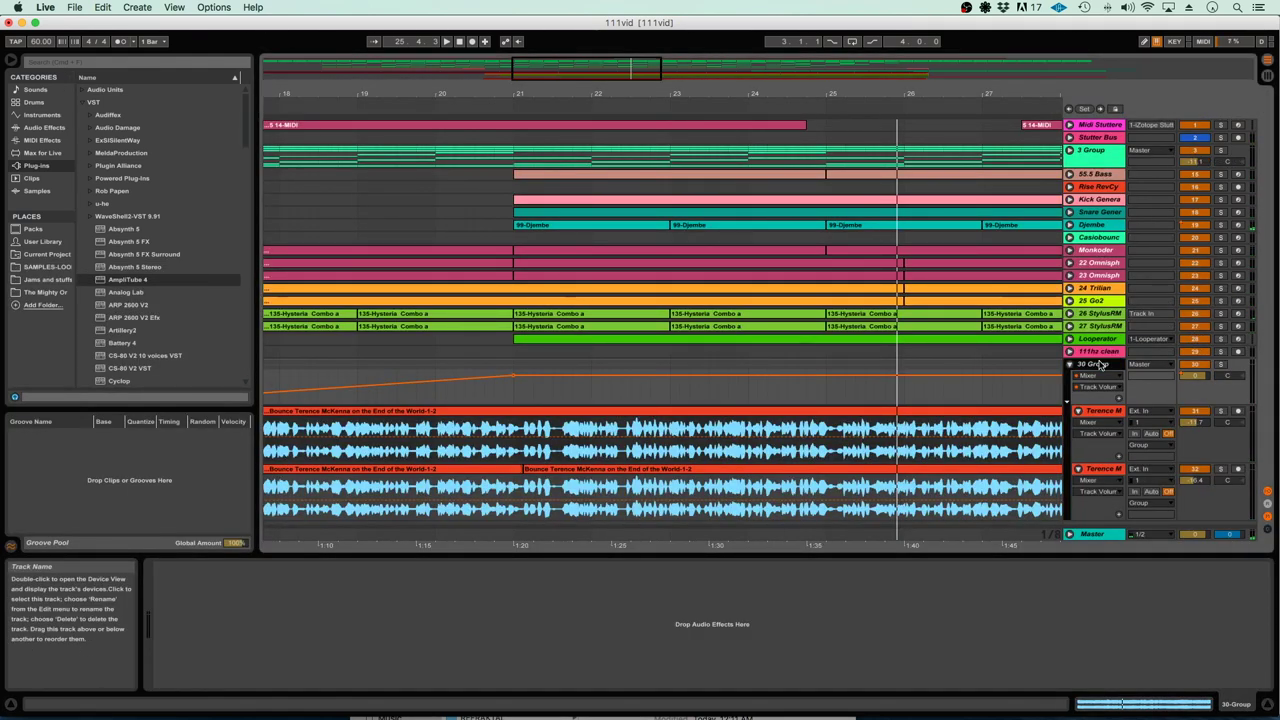
{"action": "left_click", "coordinate": [43, 128]}
{"action": "scroll", "coordinate": [138, 207], "scroll_direction": "down", "scroll_amount": 5}
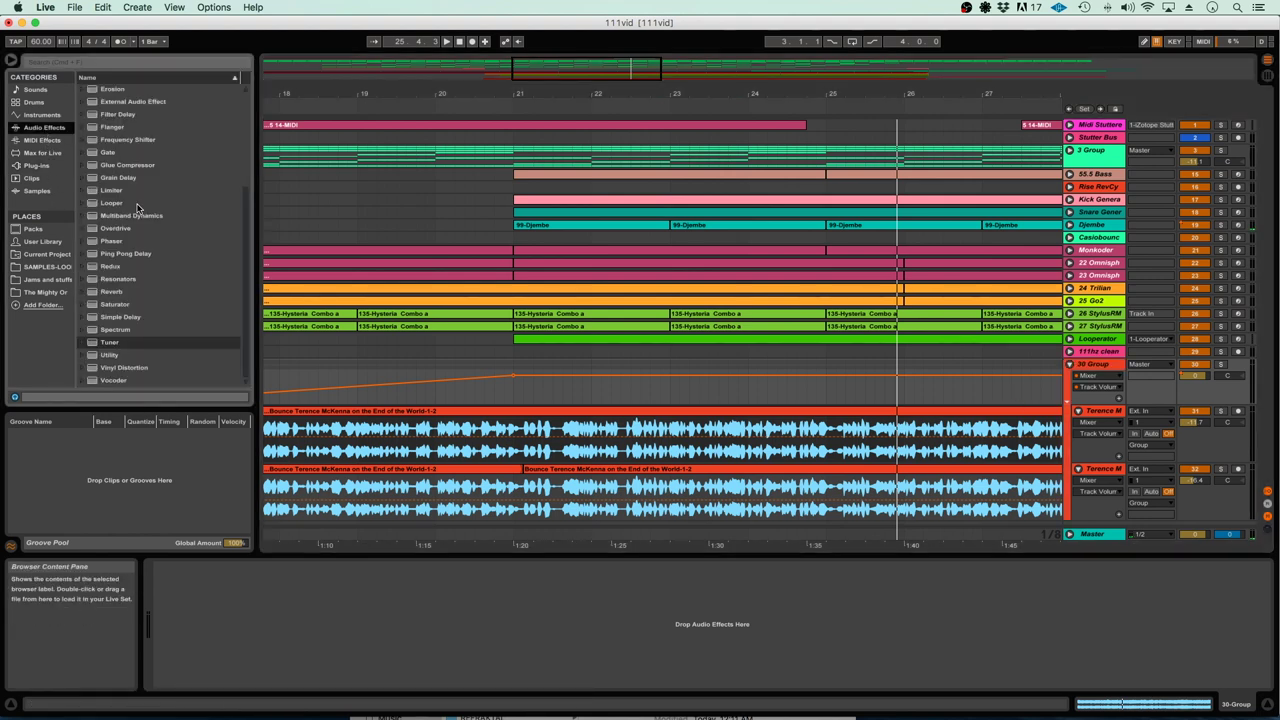
{"action": "left_click", "coordinate": [110, 267]}
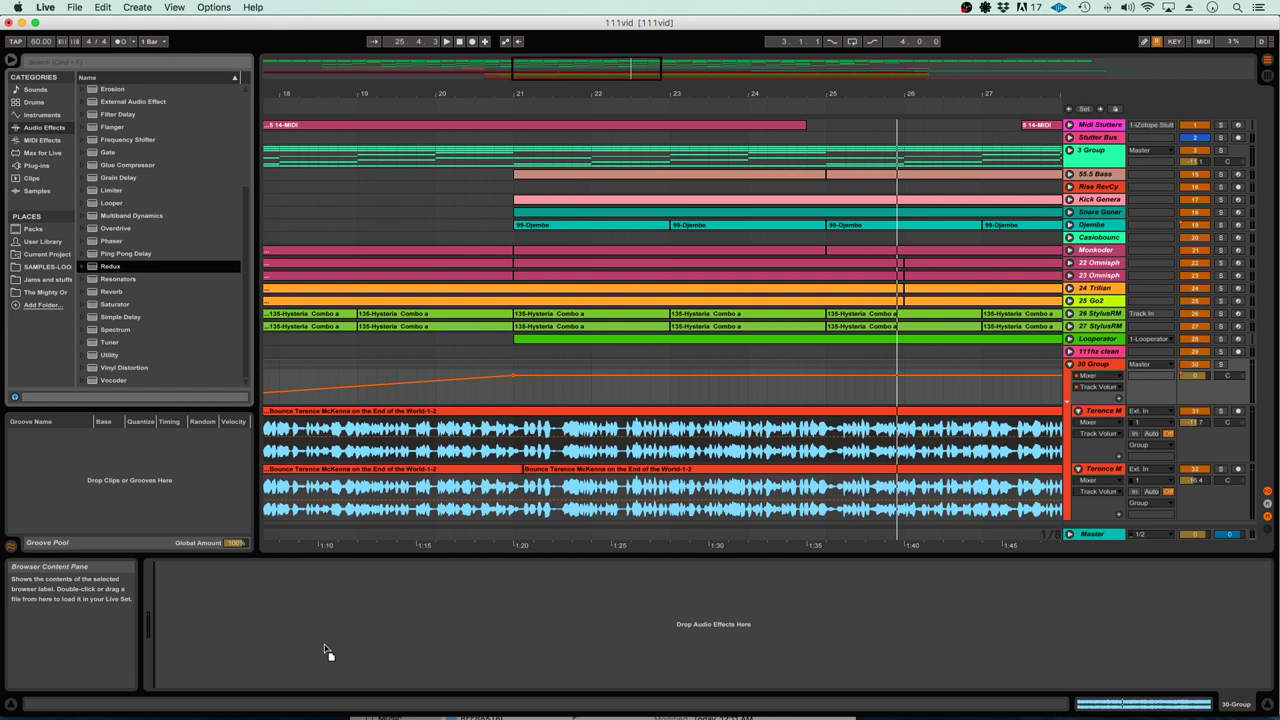
{"action": "left_click_drag", "start_coordinate": [313, 642], "coordinate": [314, 641]}
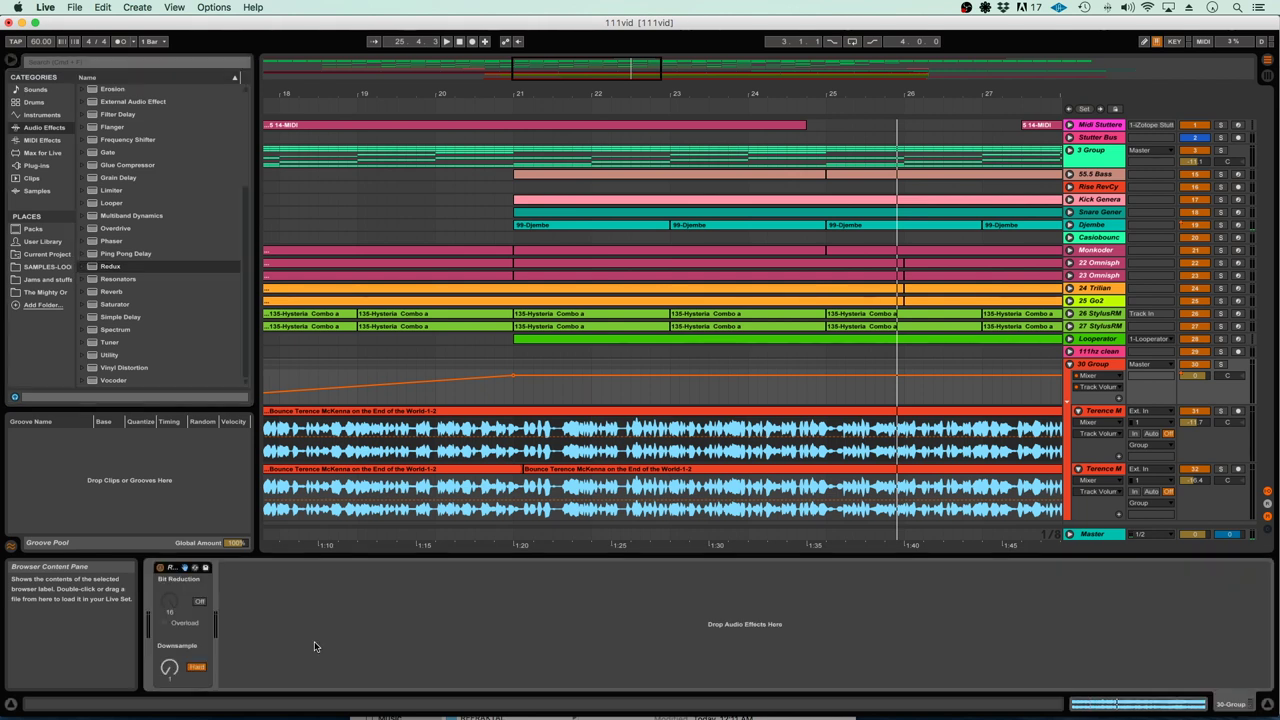
{"action": "left_click", "coordinate": [194, 667]}
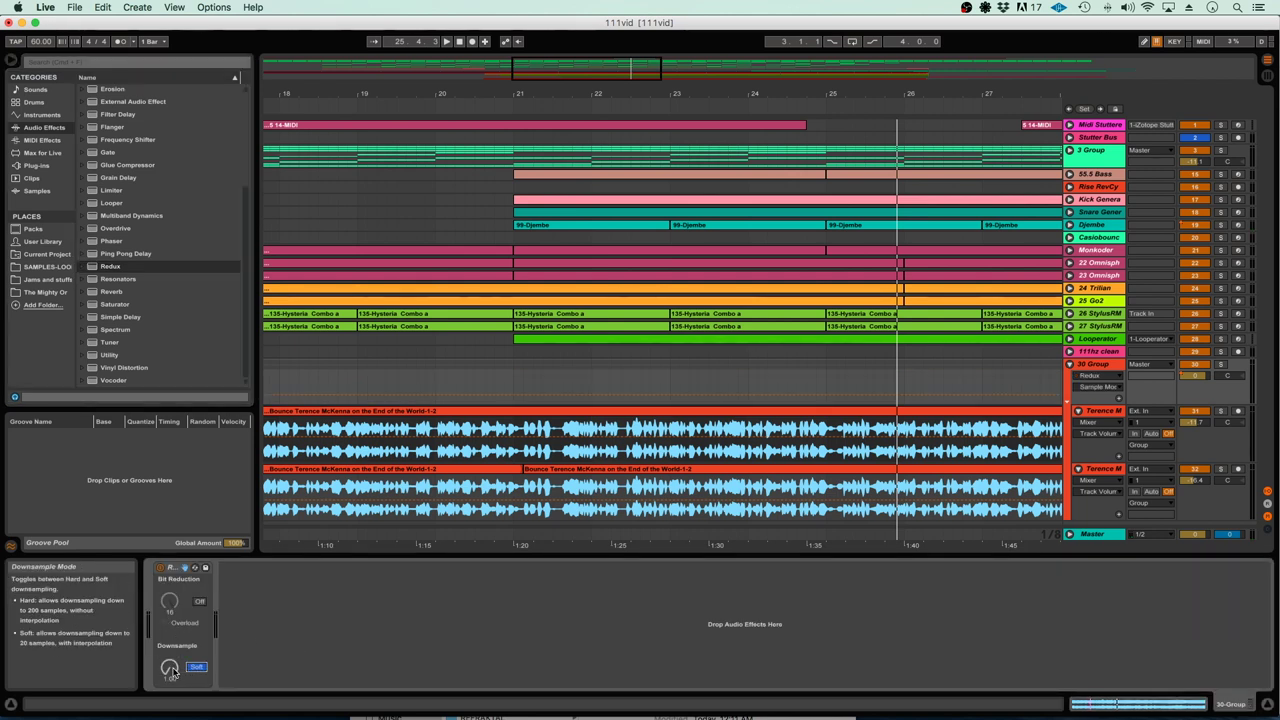
Play the arrangement from bar 45 to hear where the voice clips end
{"action": "left_click", "coordinate": [940, 375]}
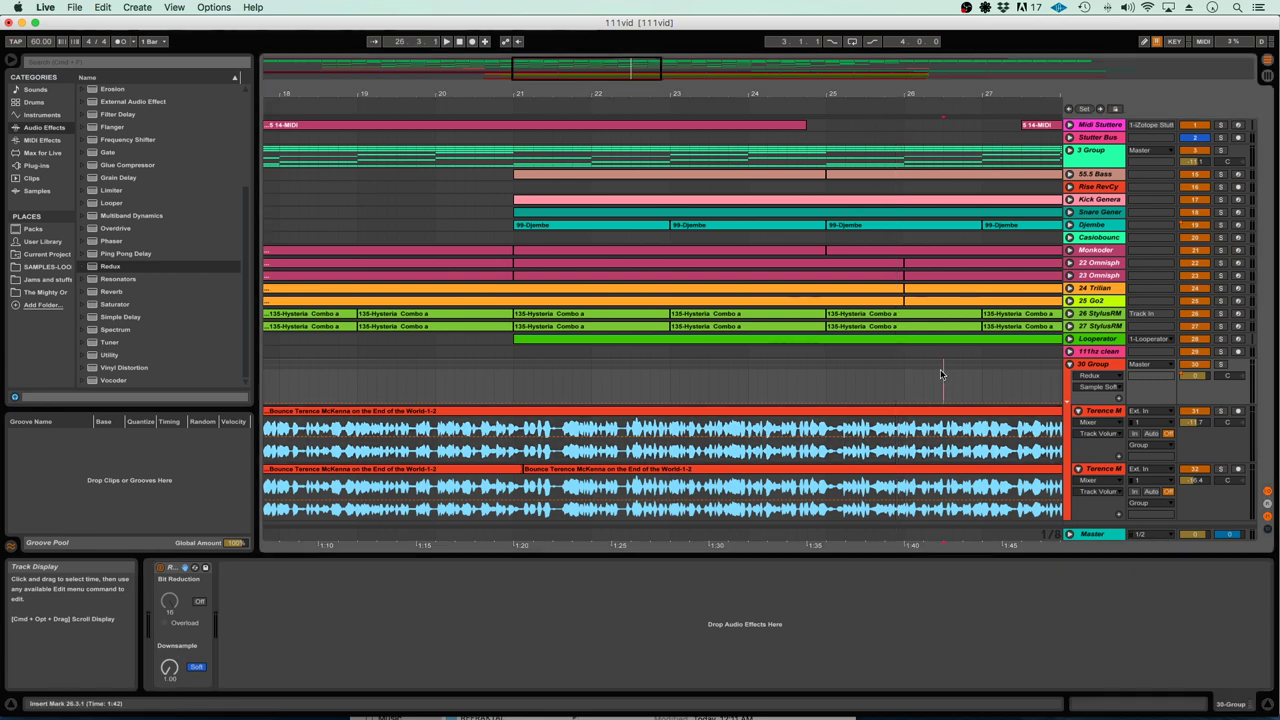
{"action": "key", "text": "minus"}
{"action": "key", "text": "minus"}
{"action": "scroll", "coordinate": [940, 375], "scroll_direction": "right", "scroll_amount": 5}
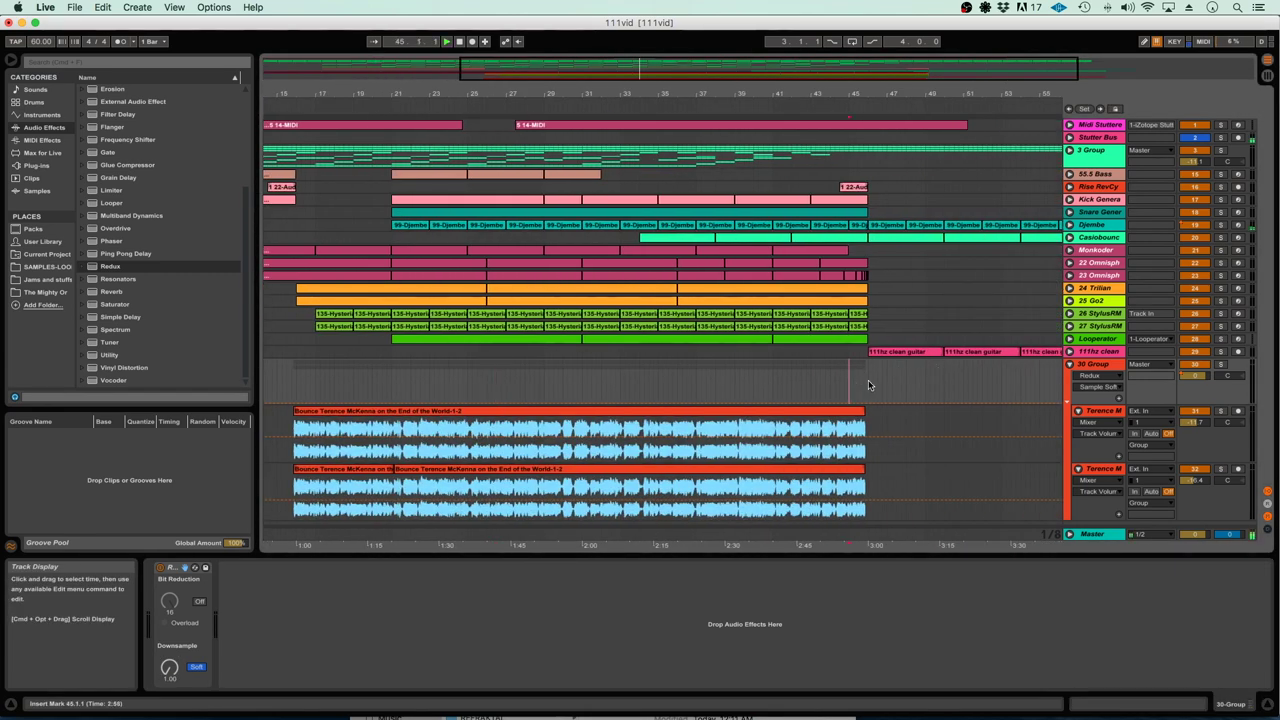
{"action": "key", "text": "space"}
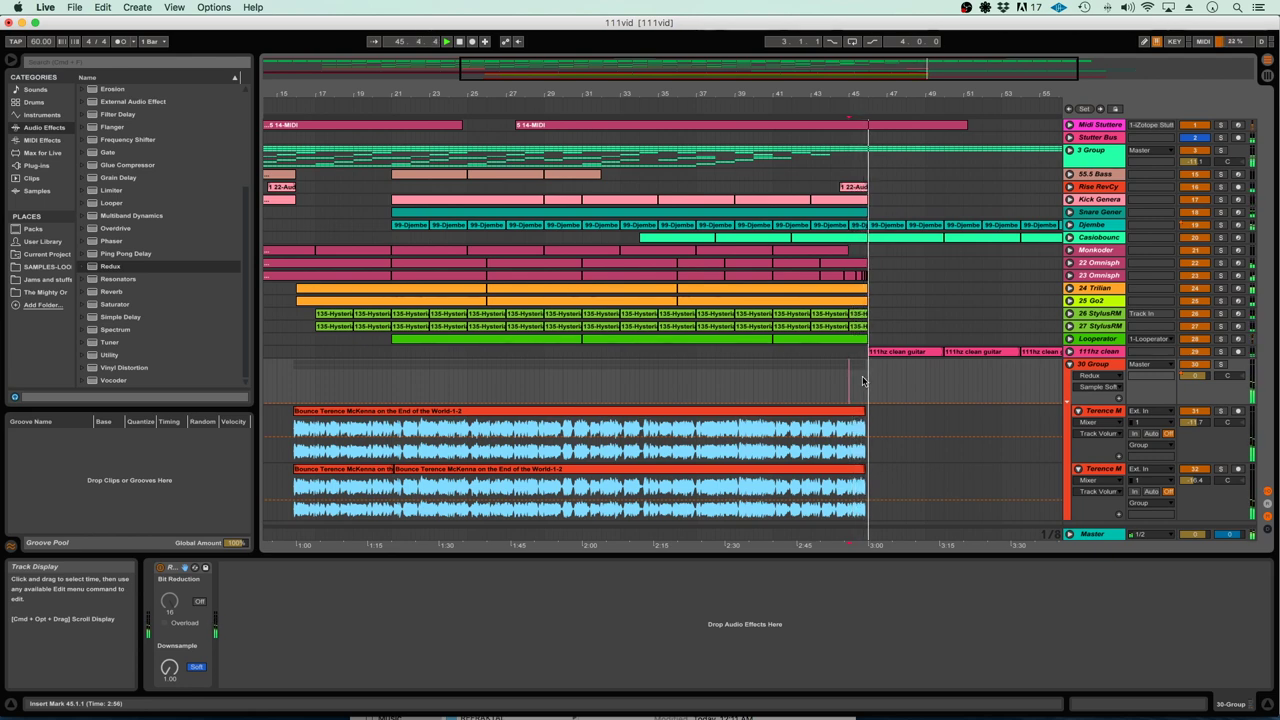
{"action": "key", "text": "space"}
{"action": "left_click", "coordinate": [863, 377]}
{"action": "scroll", "coordinate": [868, 377], "scroll_direction": "up", "scroll_amount": 4}
{"action": "scroll", "coordinate": [870, 376], "scroll_direction": "left", "scroll_amount": 3}
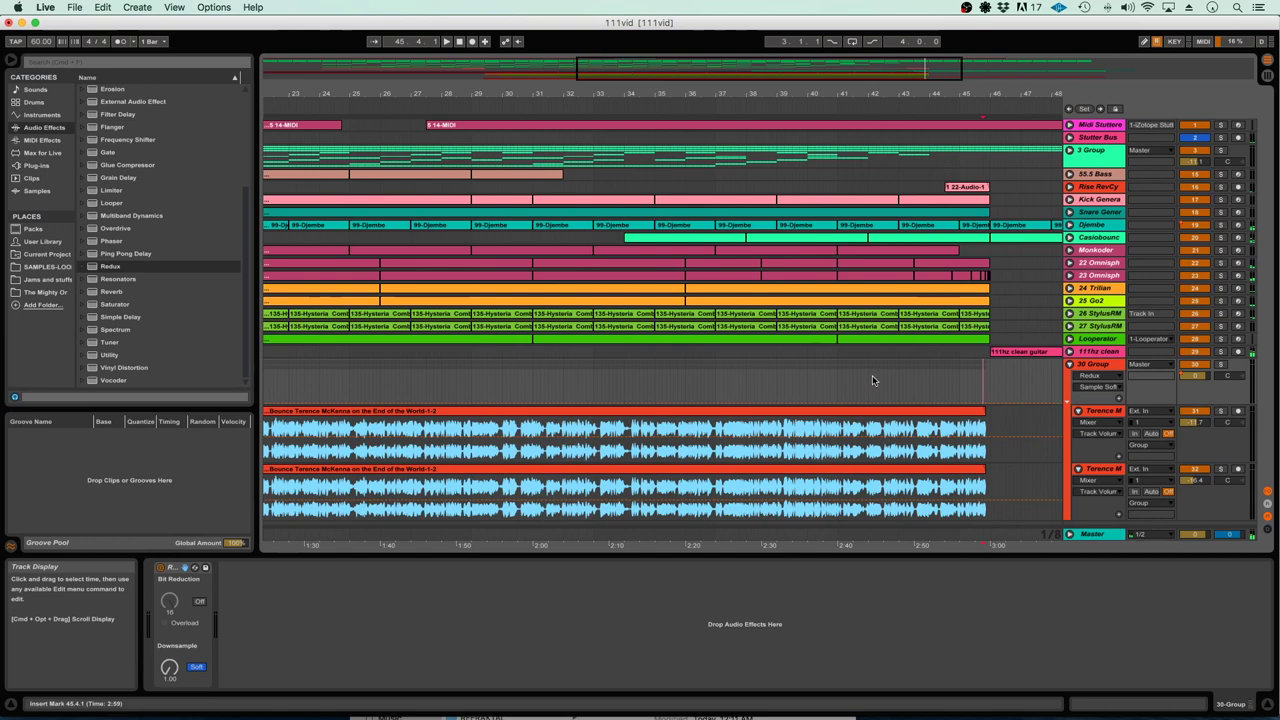
{"action": "left_click_drag", "start_coordinate": [990, 389], "coordinate": [320, 393]}
{"action": "scroll", "coordinate": [329, 393], "scroll_direction": "left", "scroll_amount": 3}
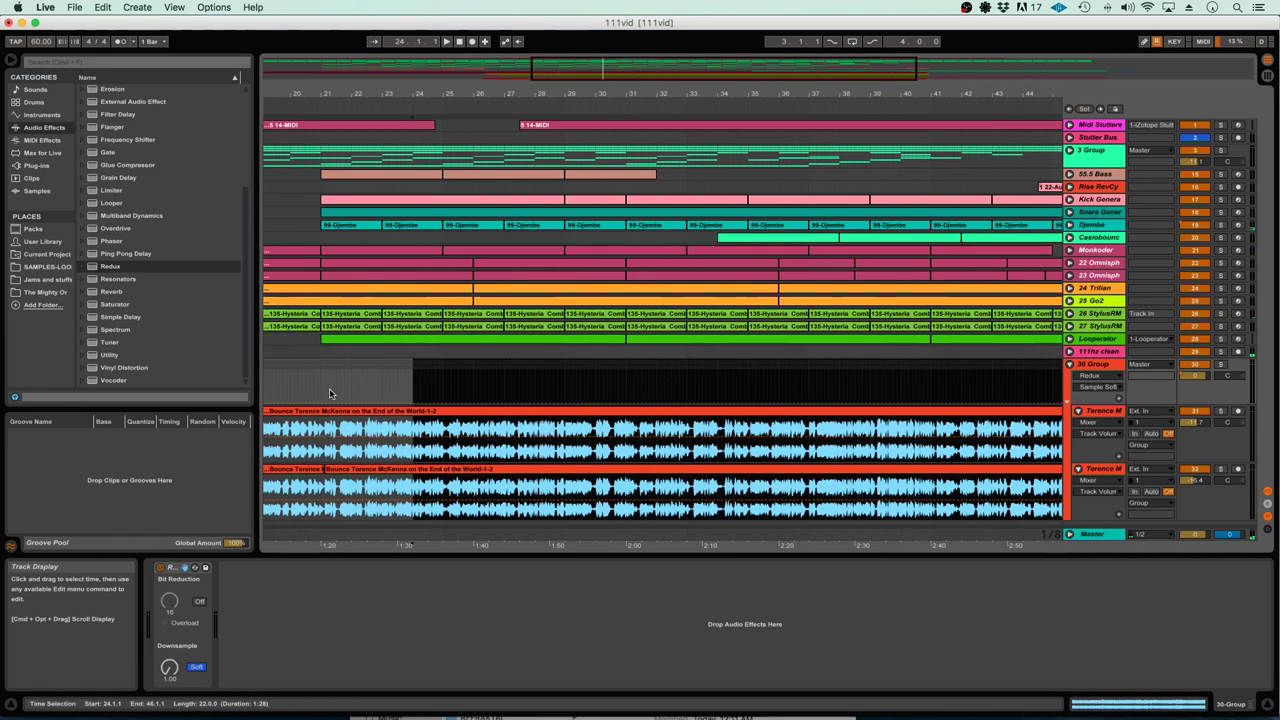
{"action": "scroll", "coordinate": [868, 372], "scroll_direction": "right", "scroll_amount": 6}
{"action": "left_click", "coordinate": [855, 383]}
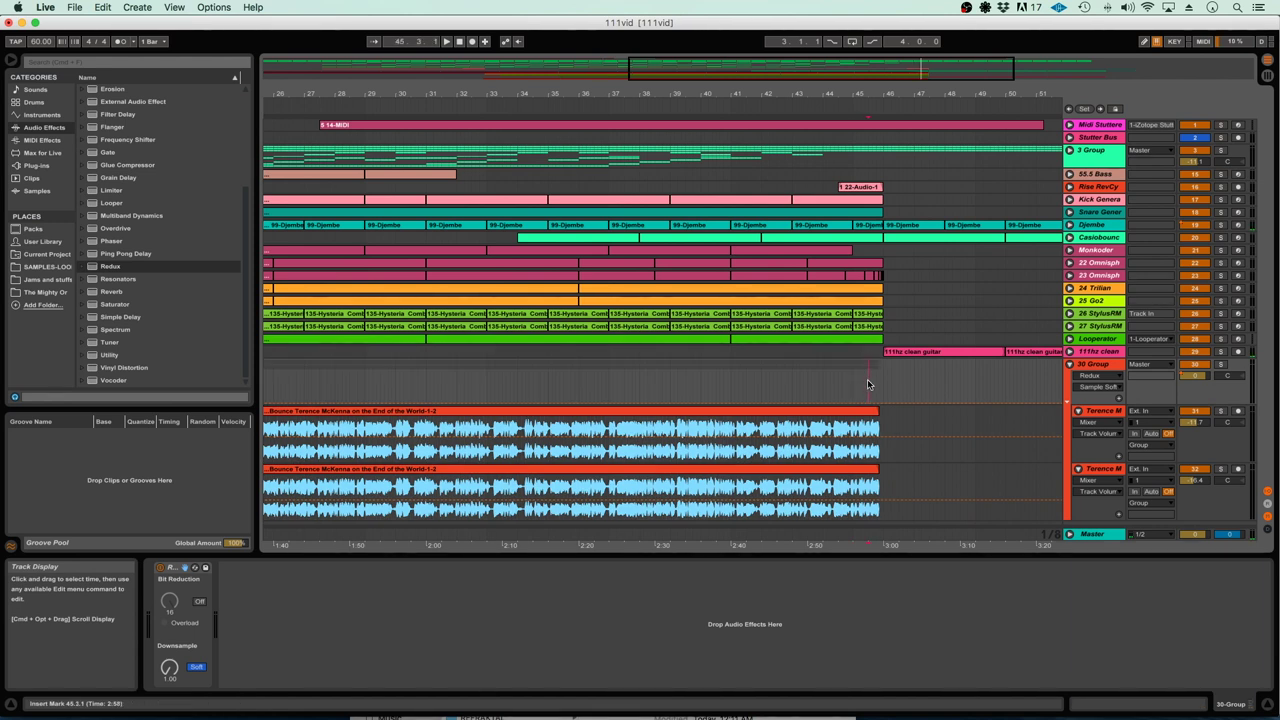
{"action": "left_click_drag", "start_coordinate": [868, 385], "coordinate": [311, 388]}
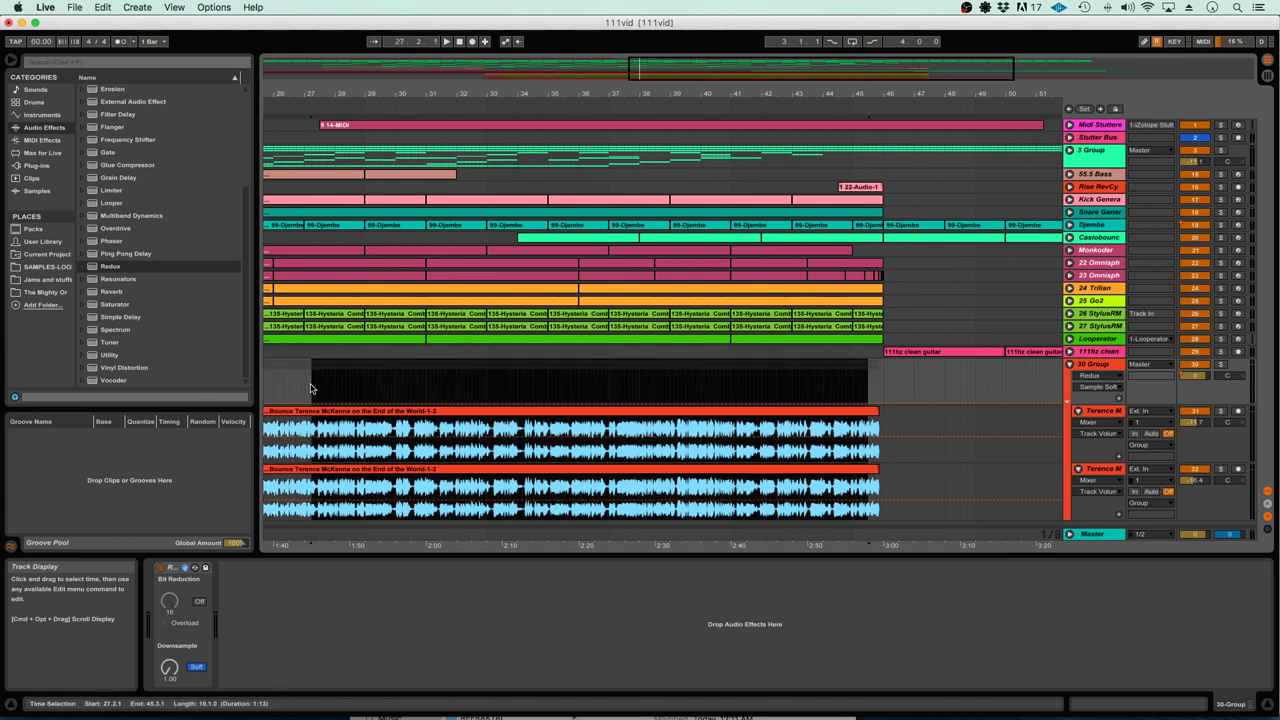
{"action": "scroll", "coordinate": [313, 388], "scroll_direction": "left", "scroll_amount": 5}
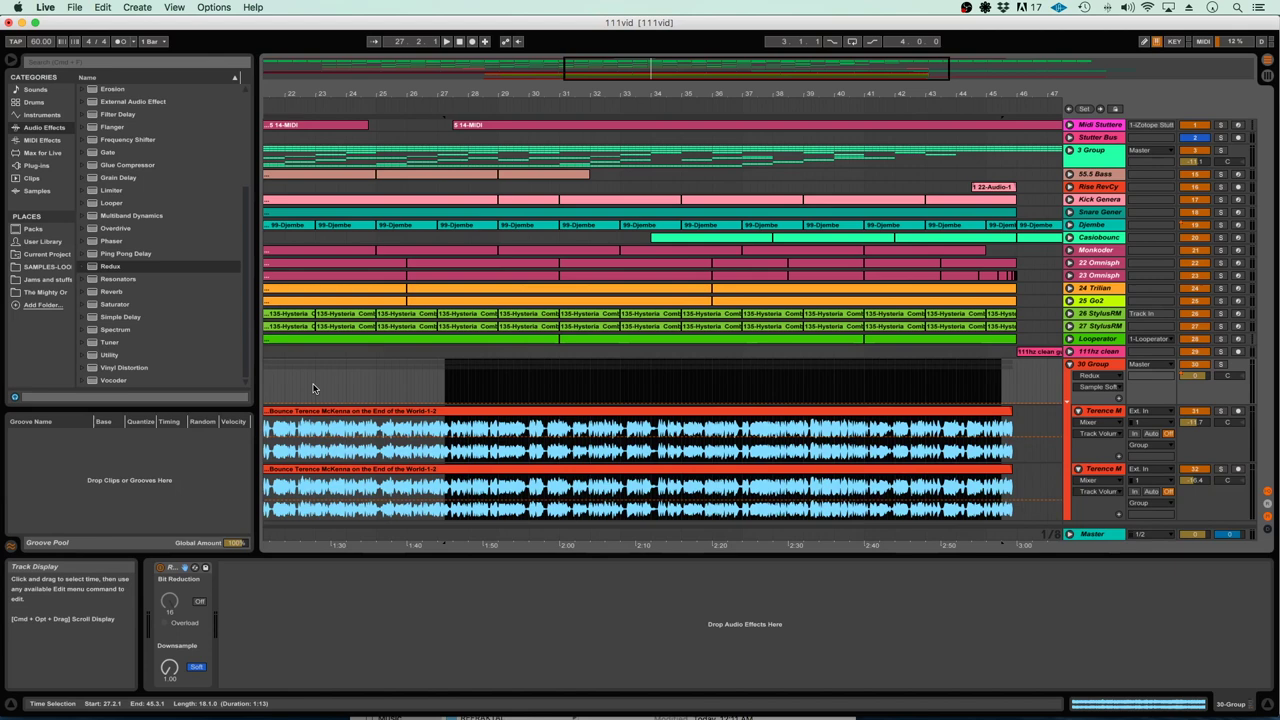
Automate the group's Redux downsample to rise steadily from 1 at bar 21 to 20 at about 45.3, and audition it from bar 41.4
{"action": "key", "text": "minus"}
{"action": "left_click", "coordinate": [874, 389]}
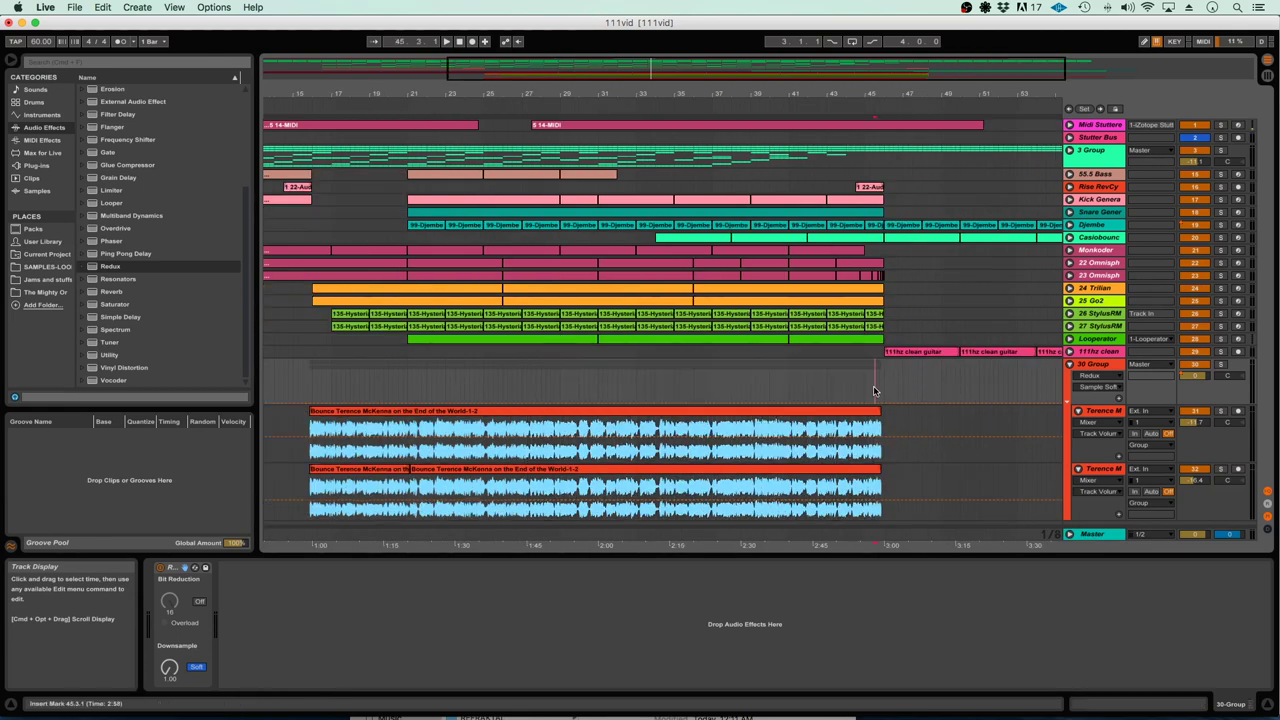
{"action": "left_click_drag", "start_coordinate": [874, 389], "coordinate": [416, 386]}
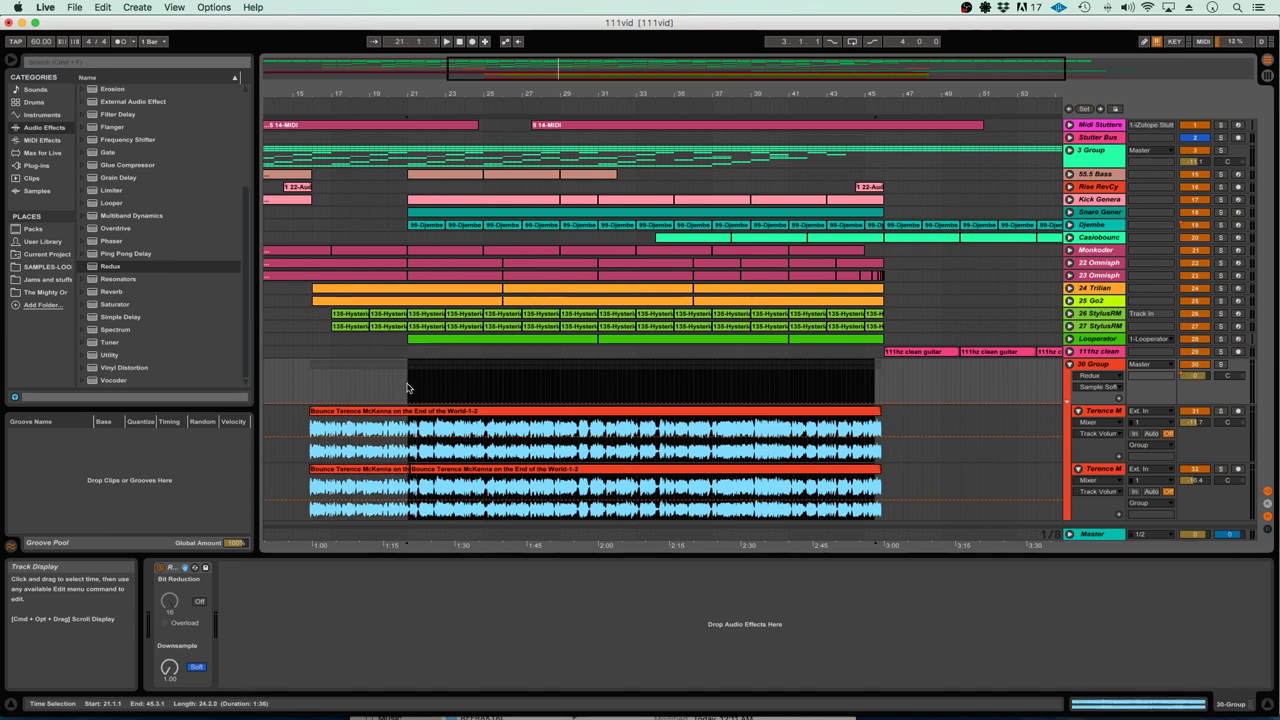
{"action": "left_click", "coordinate": [169, 667]}
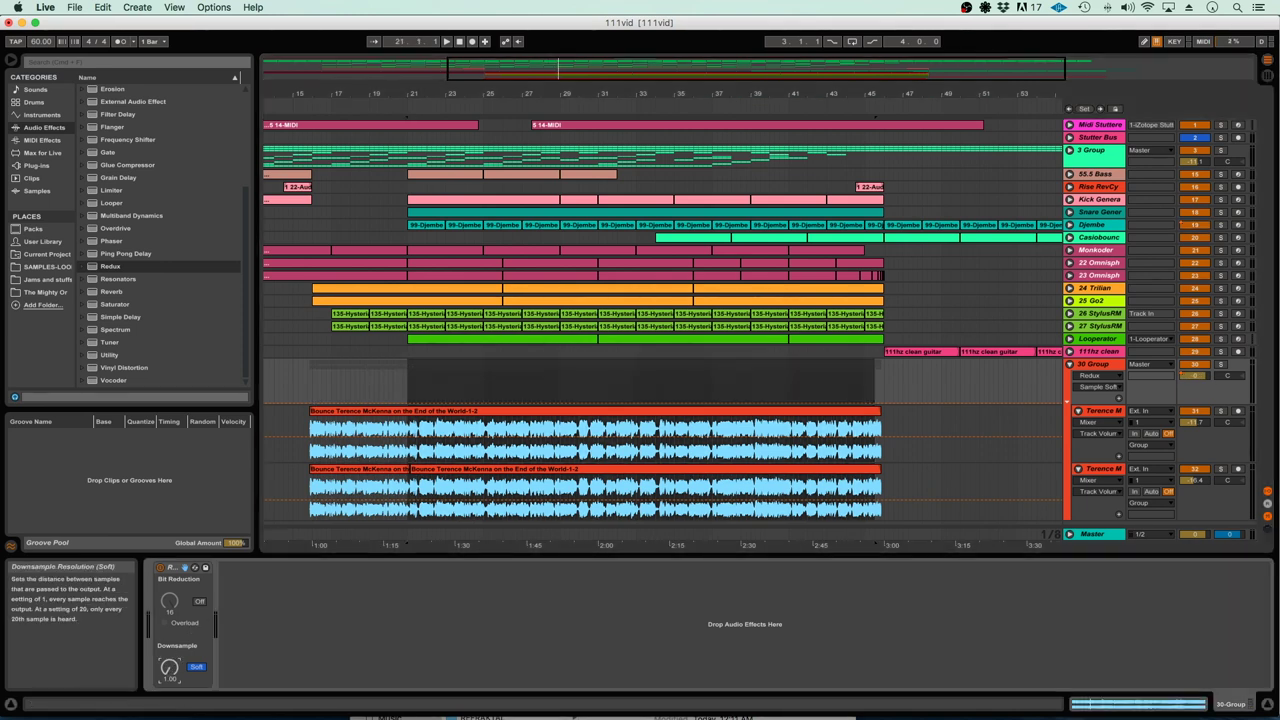
{"action": "left_click_drag", "start_coordinate": [546, 403], "coordinate": [546, 371]}
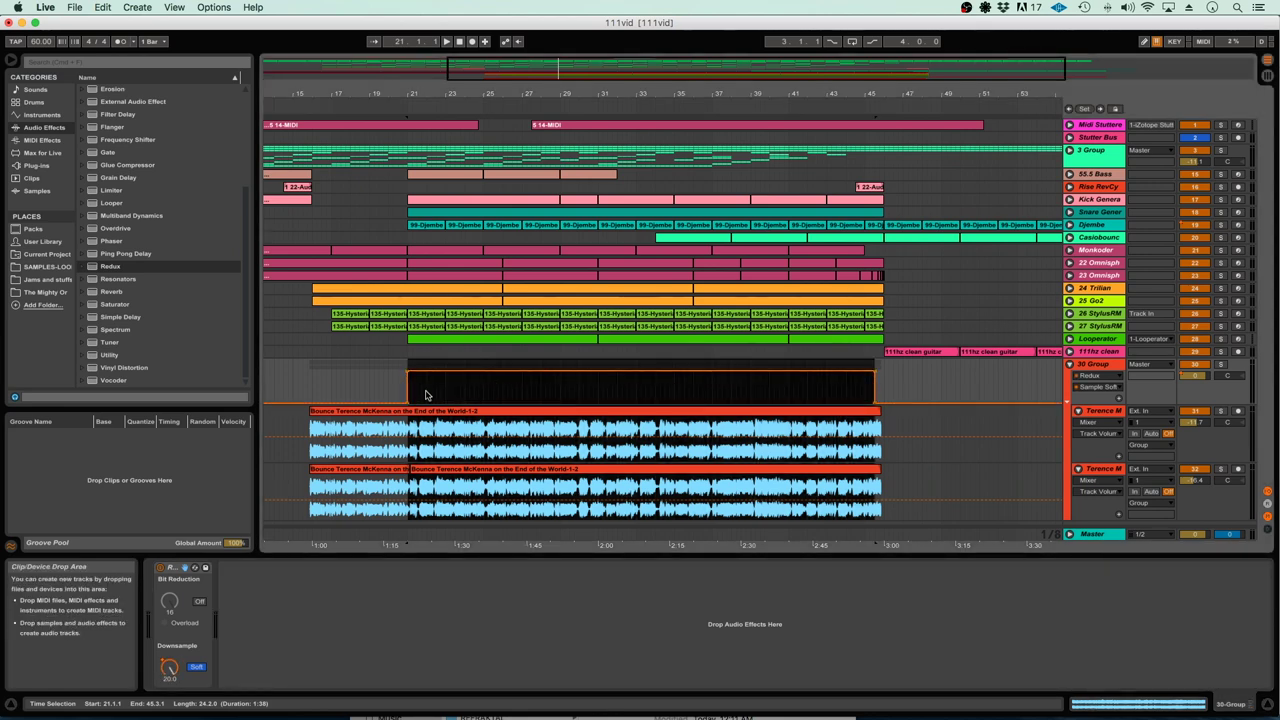
{"action": "left_click", "coordinate": [408, 371]}
{"action": "left_click", "coordinate": [802, 393]}
{"action": "key", "text": "space"}
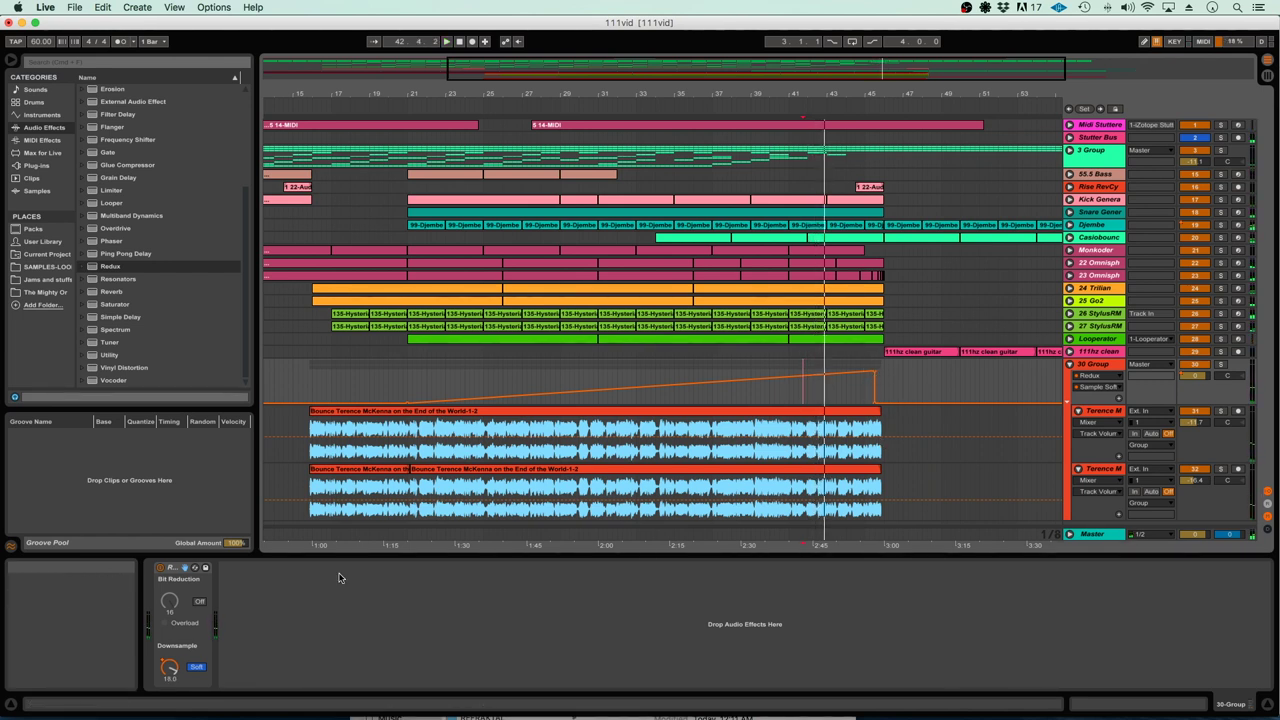
Group Redux into an Audio Effect Rack and create a second, empty parallel chain in the rack
{"action": "right_click", "coordinate": [172, 570]}
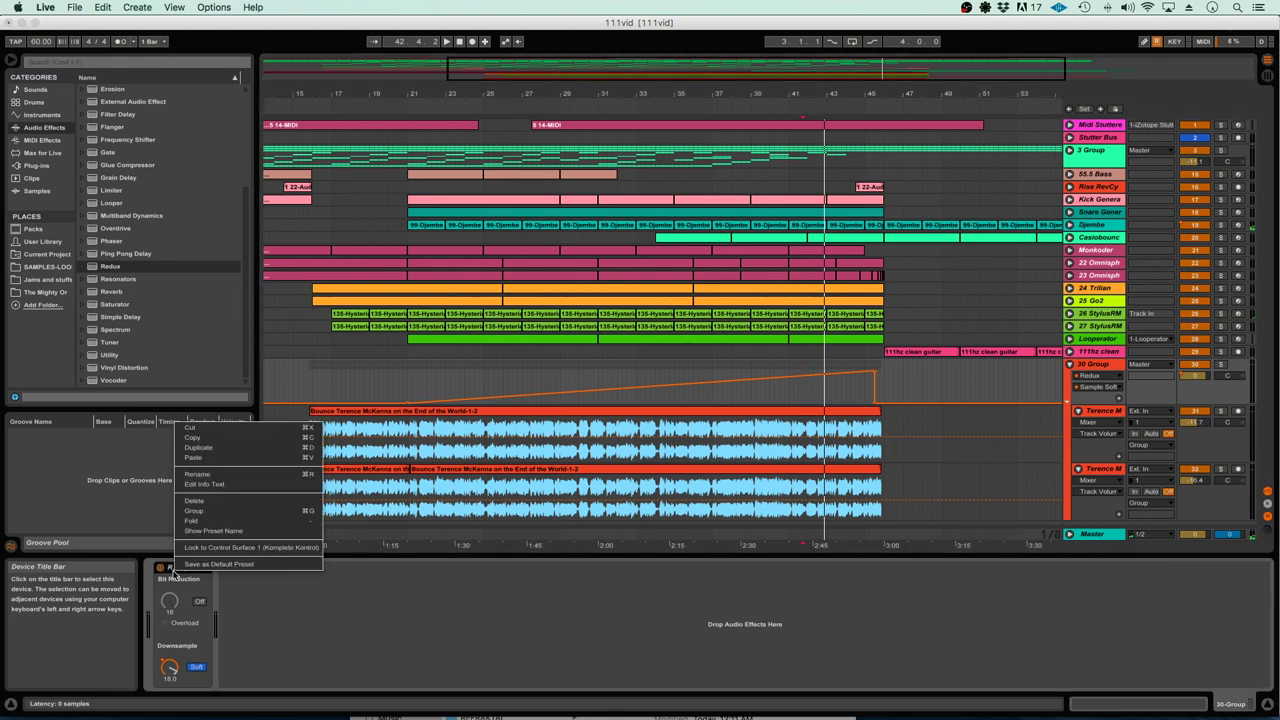
{"action": "left_click", "coordinate": [197, 512]}
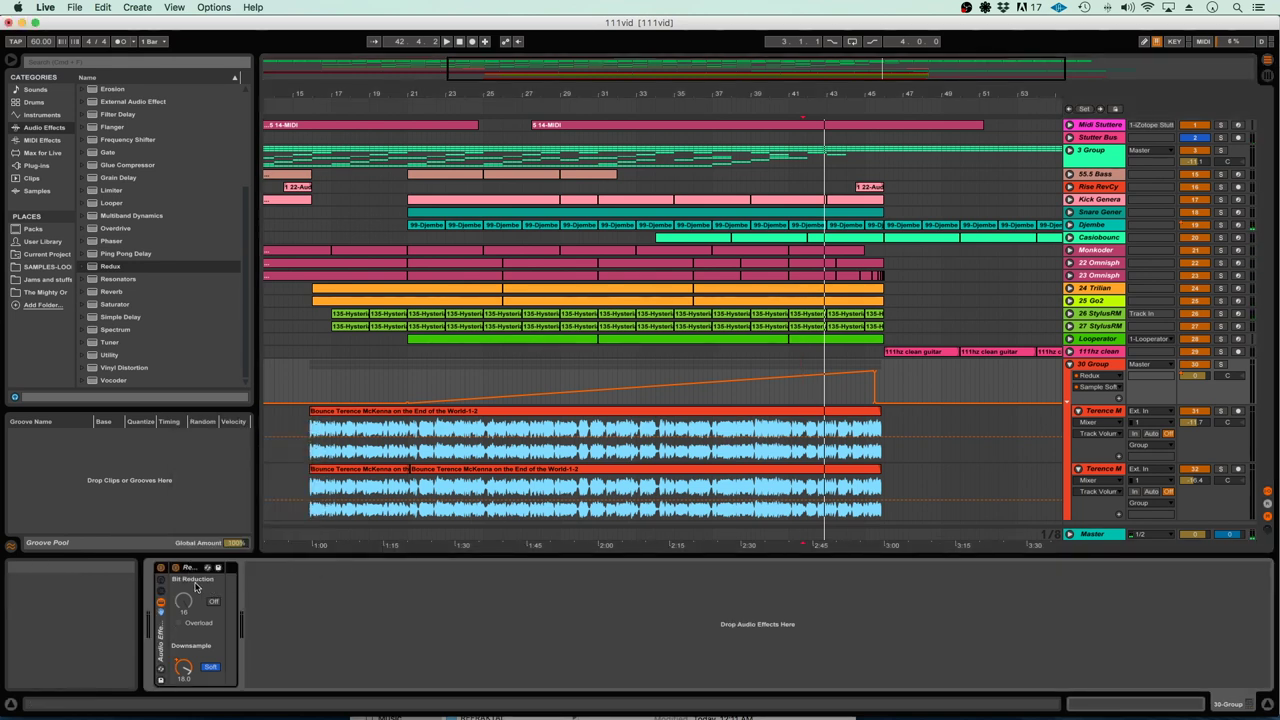
{"action": "left_click", "coordinate": [163, 597]}
{"action": "right_click", "coordinate": [229, 647]}
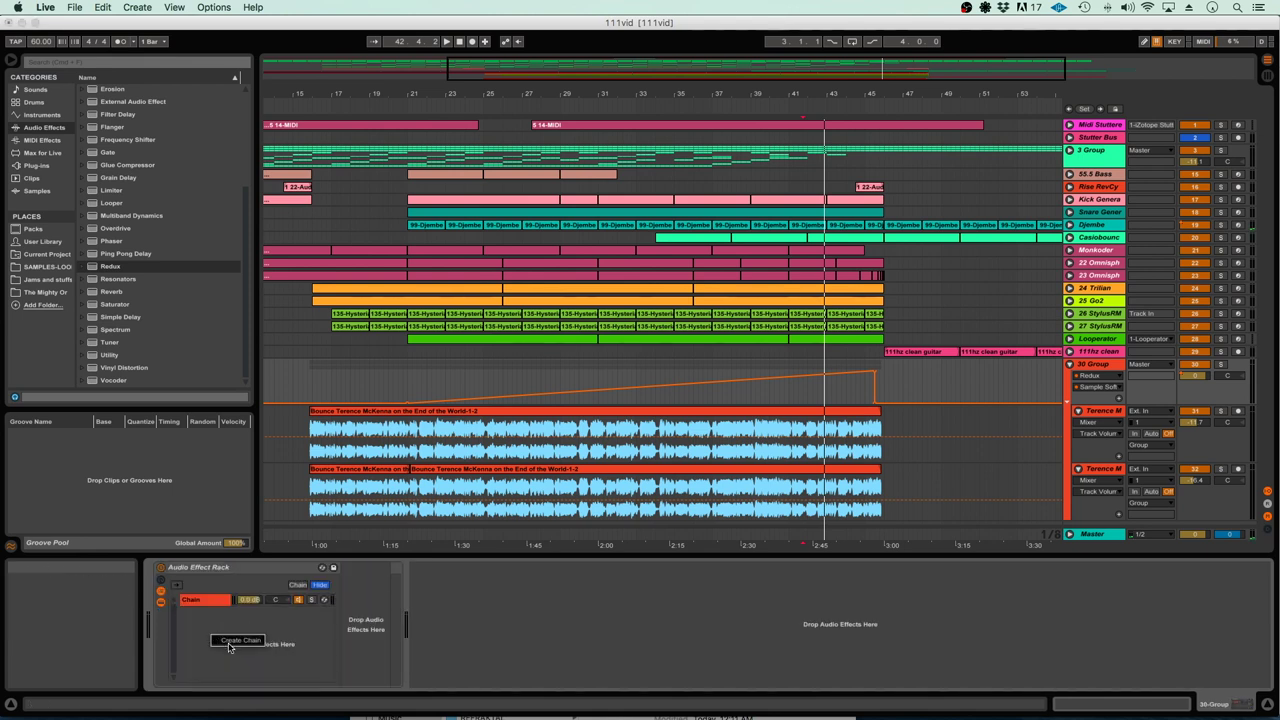
{"action": "left_click", "coordinate": [240, 640]}
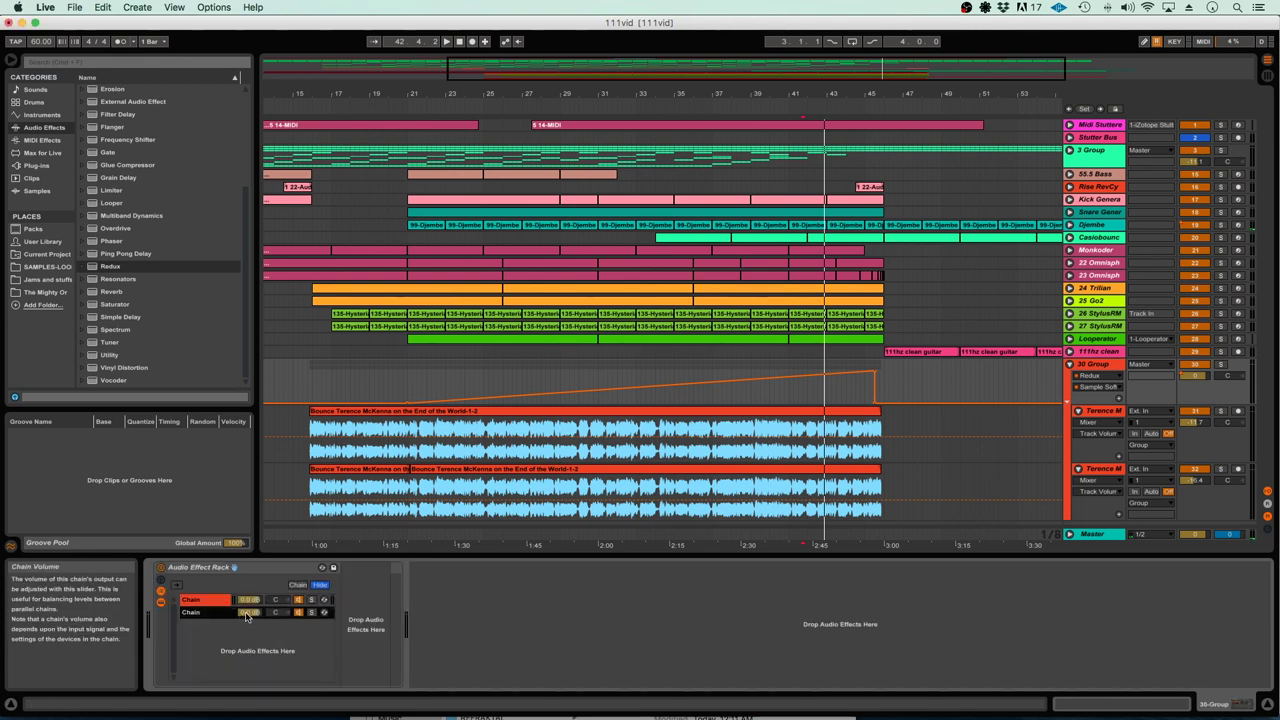
Rename the rack chain containing Redux as Redux FX and the empty chain as Dry
{"action": "left_click", "coordinate": [194, 604]}
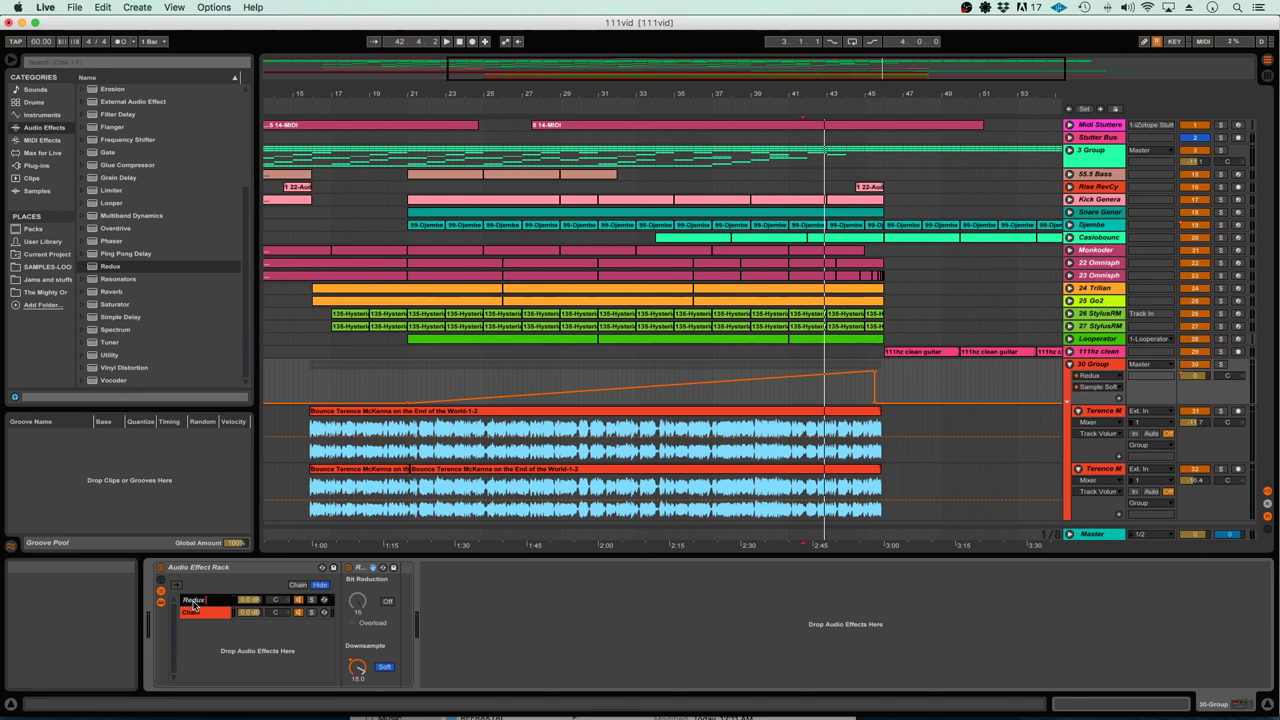
{"action": "key", "text": "Tab"}
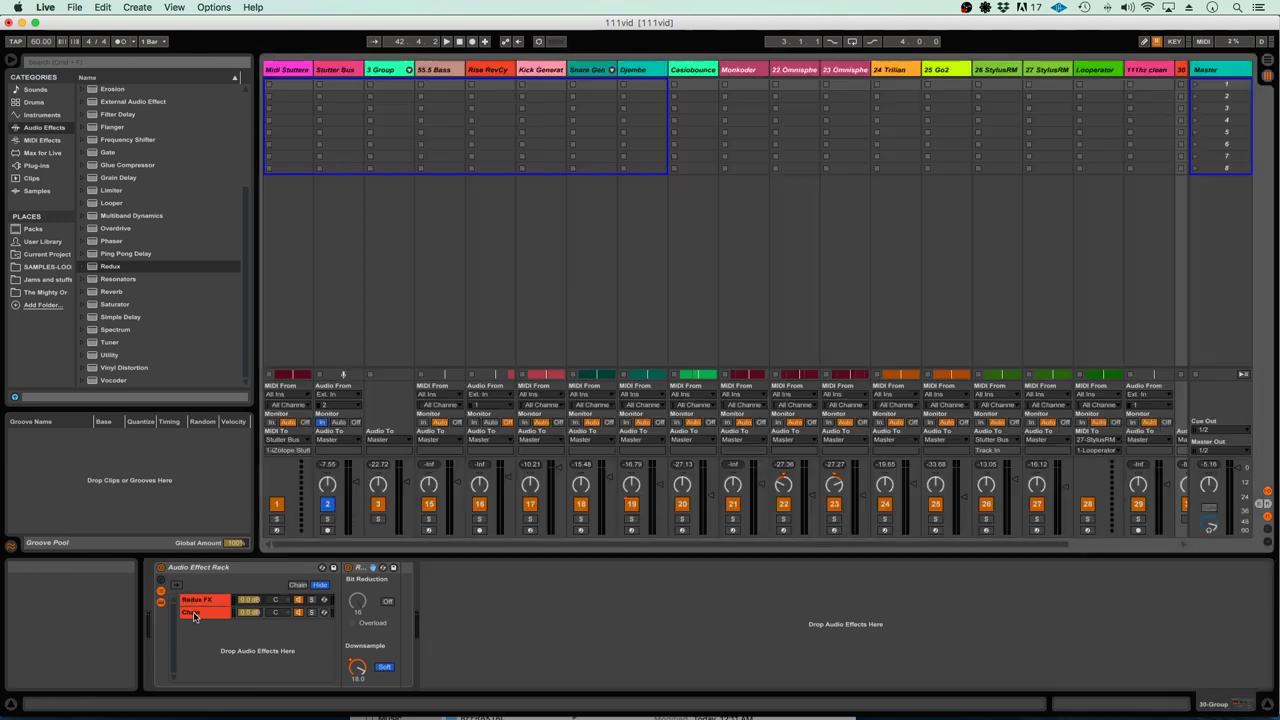
{"action": "left_click", "coordinate": [194, 612]}
{"action": "key", "text": "Tab"}
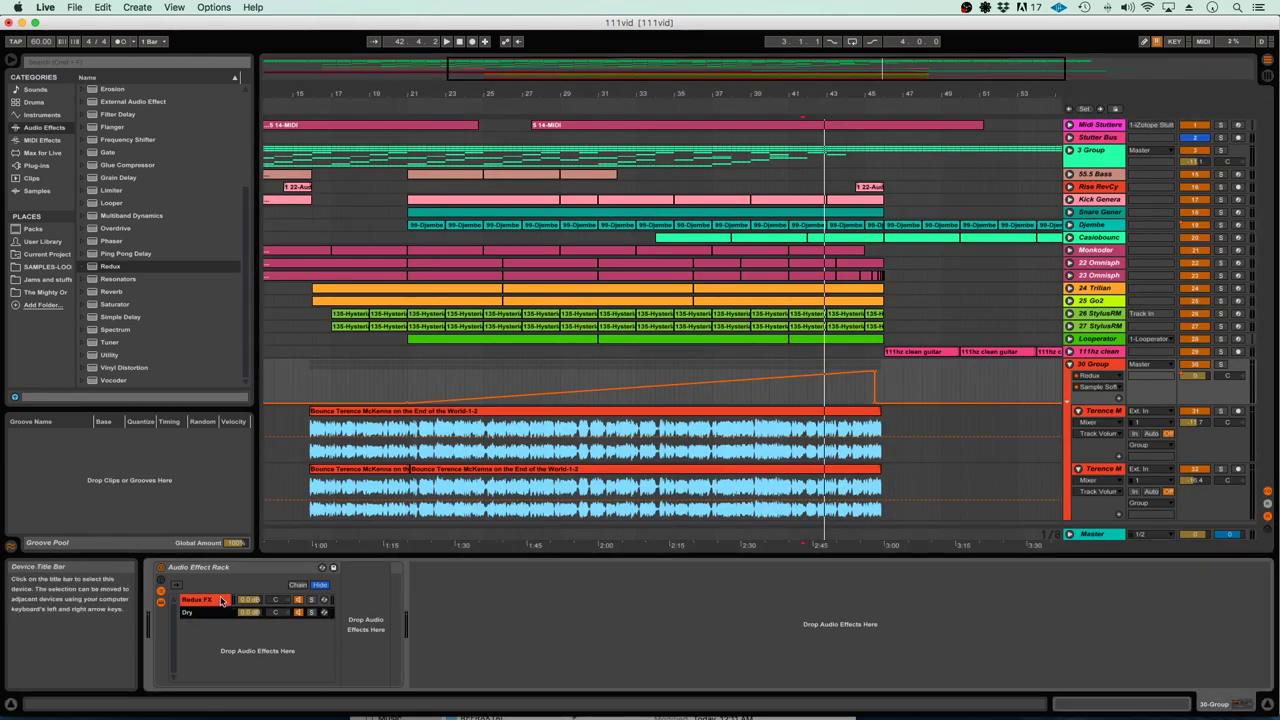
Lower the Redux FX chain's volume and audition the blend from bar 41.4 with the downsample automation displayed
{"action": "left_click", "coordinate": [221, 601]}
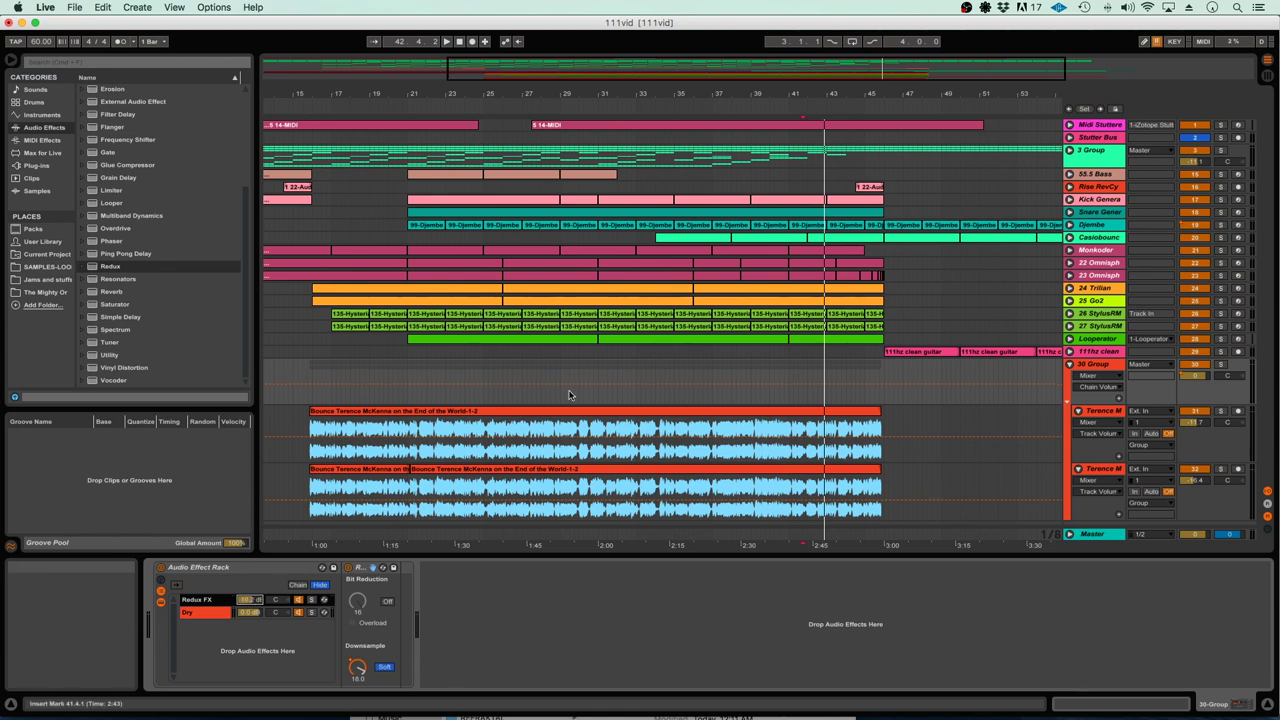
{"action": "left_click", "coordinate": [803, 380]}
{"action": "key", "text": "space"}
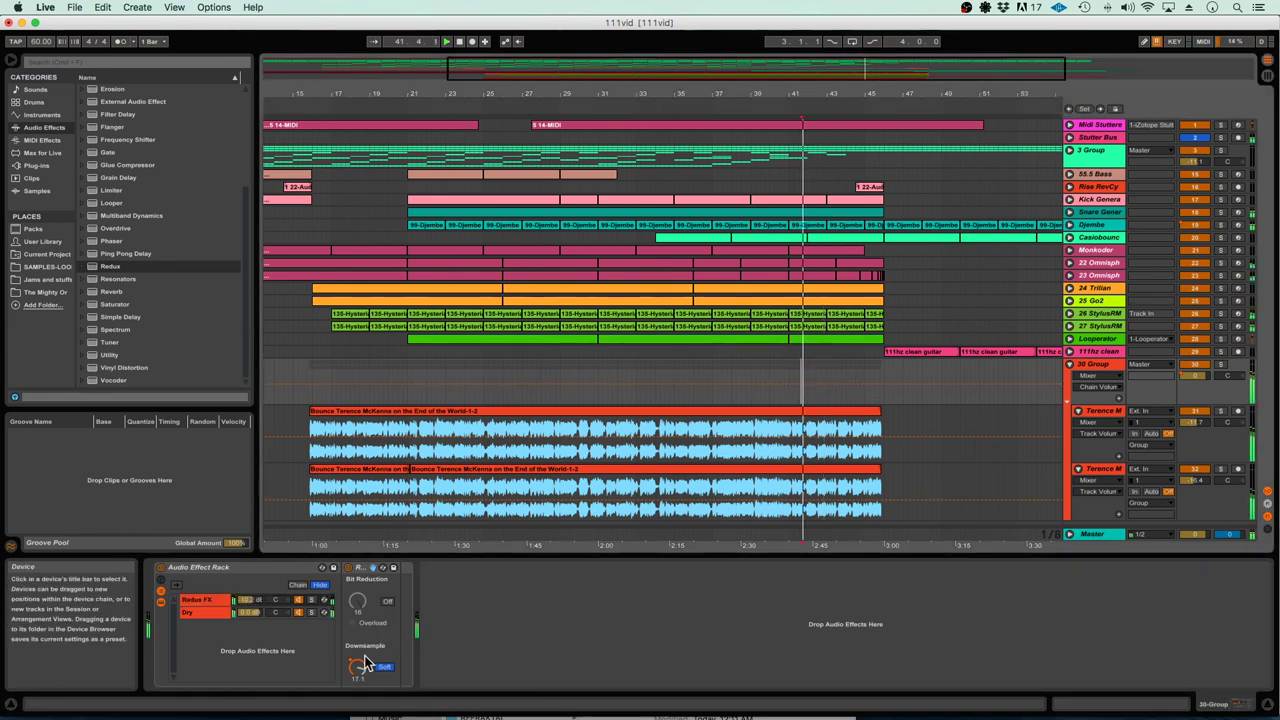
{"action": "left_click", "coordinate": [365, 663]}
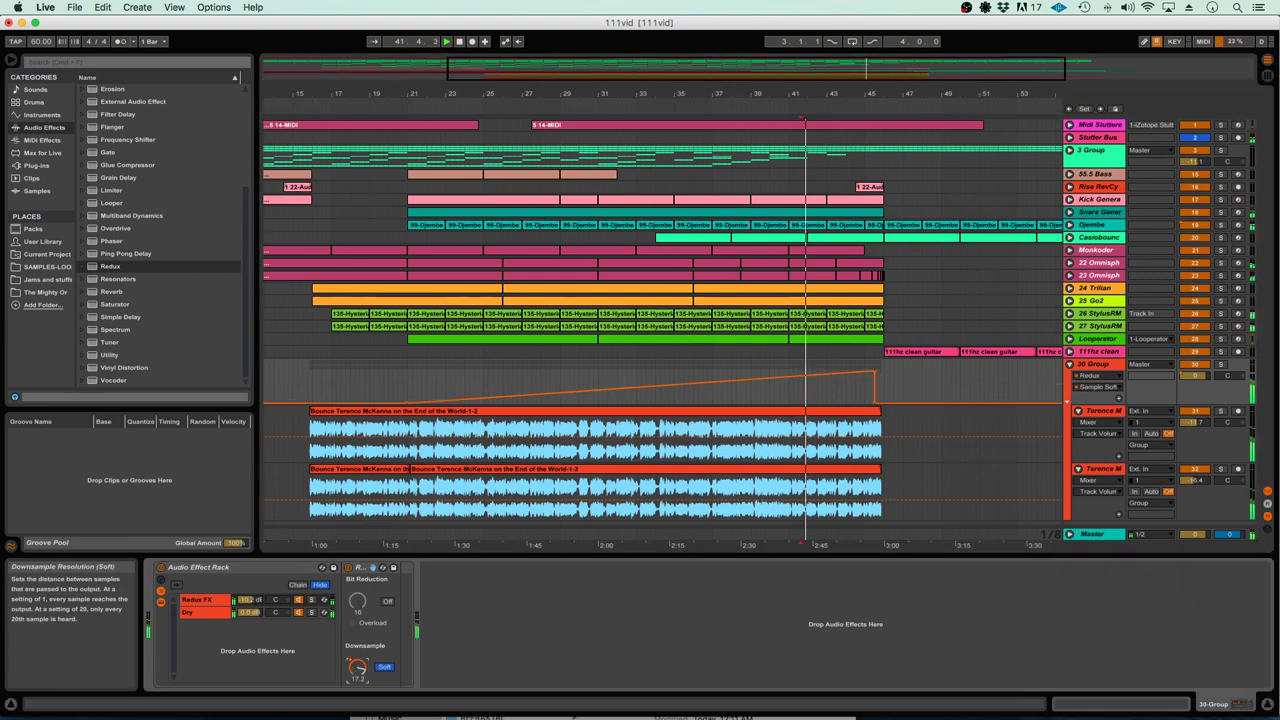
{"action": "left_click", "coordinate": [854, 390]}
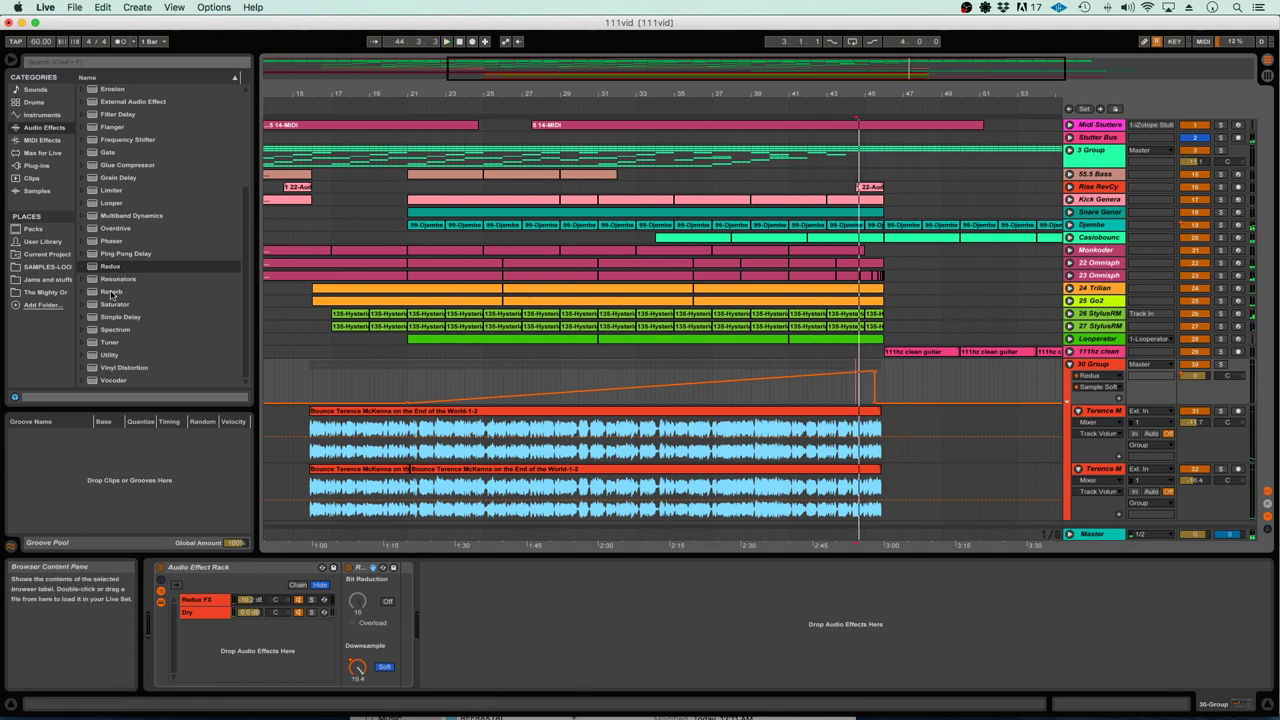
Add a Reverb after the Audio Effect Rack with a 2.41 s decay time, size 70.39 and 44% dry/wet
{"action": "left_click_drag", "start_coordinate": [112, 291], "coordinate": [480, 652]}
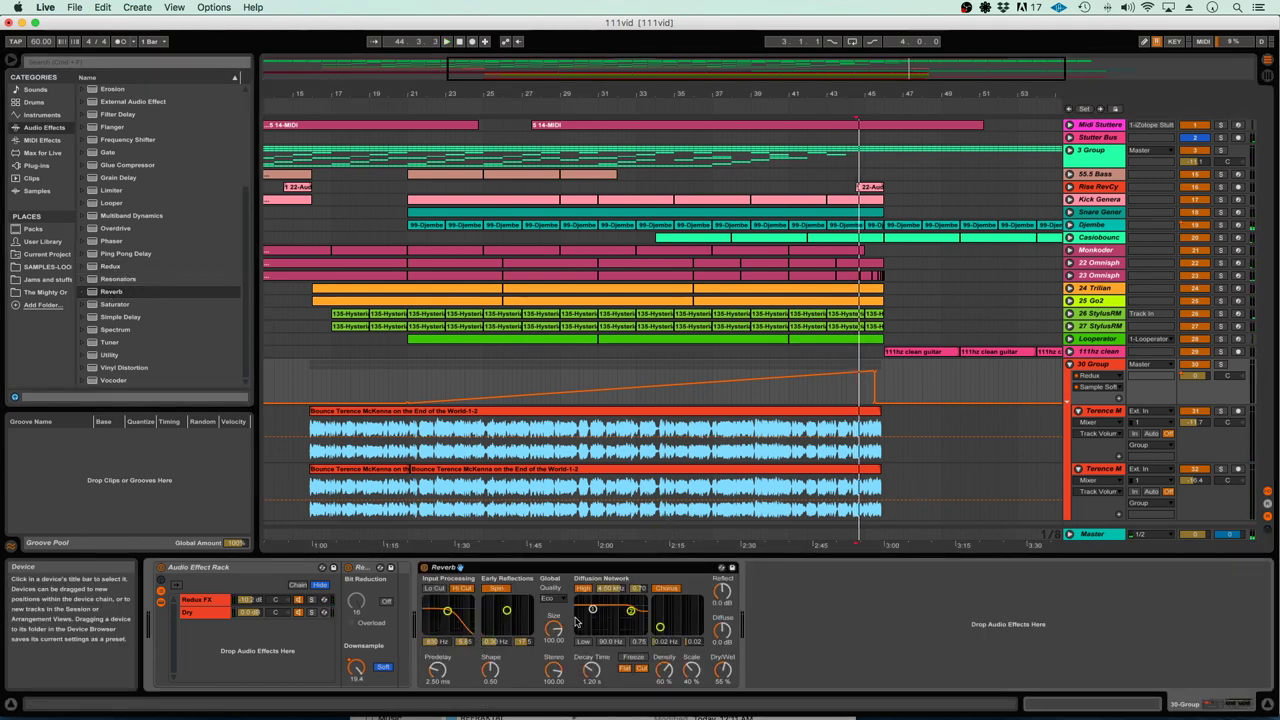
{"action": "left_click", "coordinate": [721, 671]}
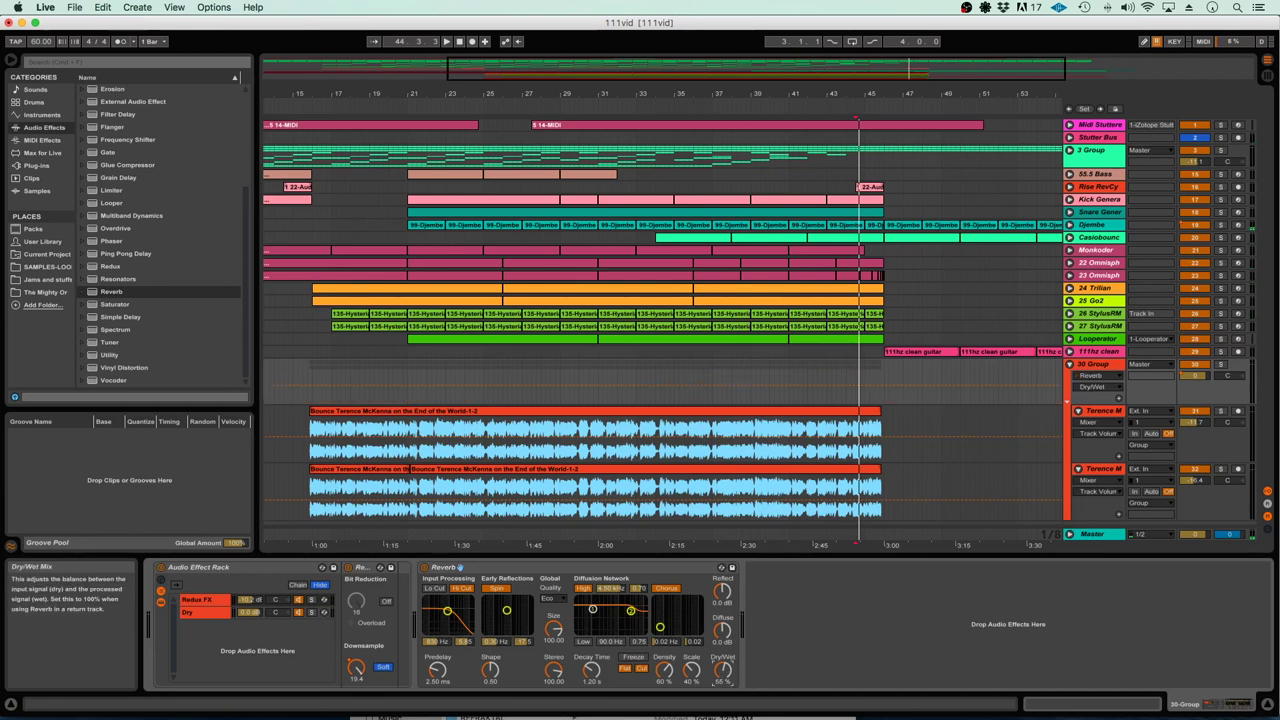
{"action": "left_click", "coordinate": [593, 676]}
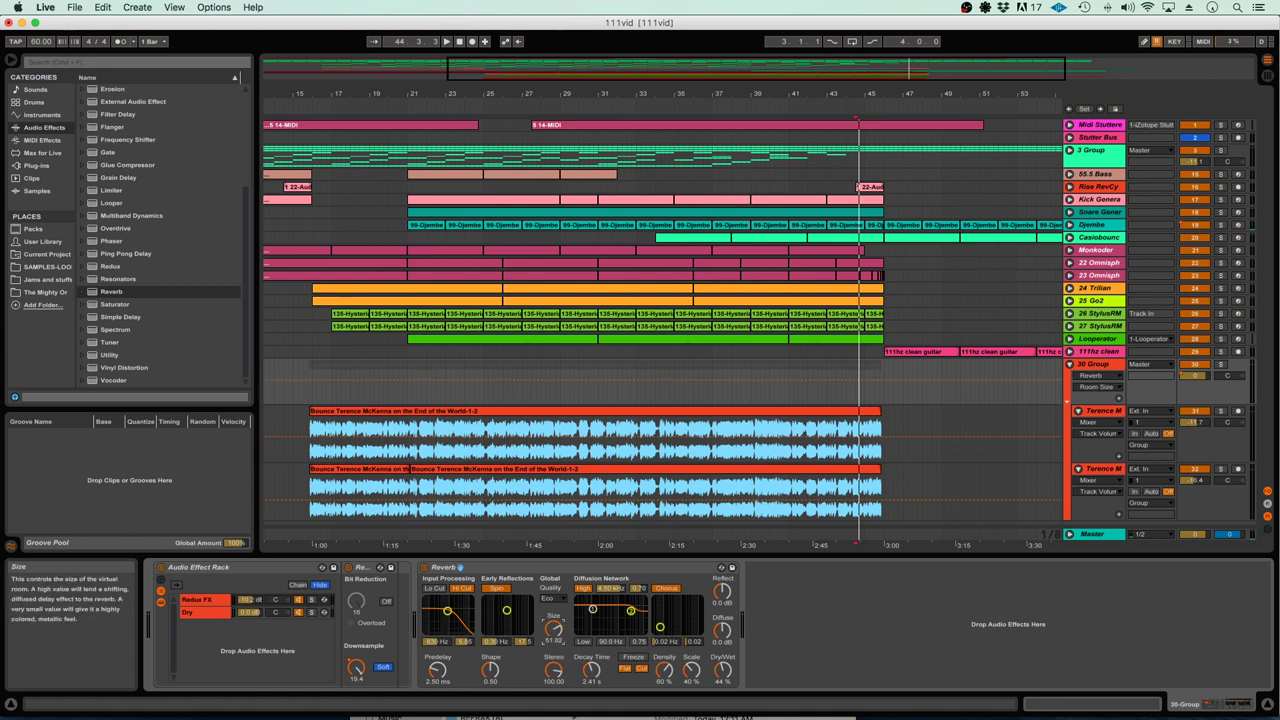
{"action": "key", "text": "space"}
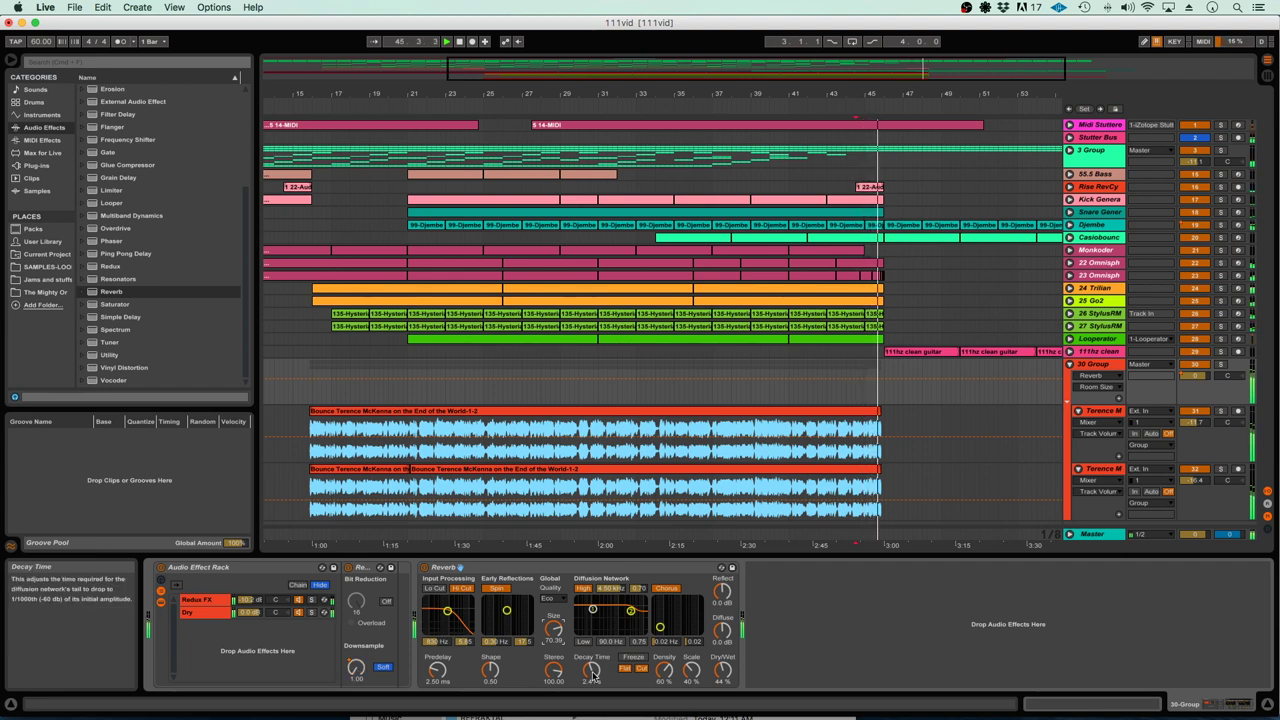
Set the Reverb quality to High and audition the voices from about bars 40.4 and 39.2
{"action": "left_click", "coordinate": [552, 598]}
{"action": "left_click", "coordinate": [555, 627]}
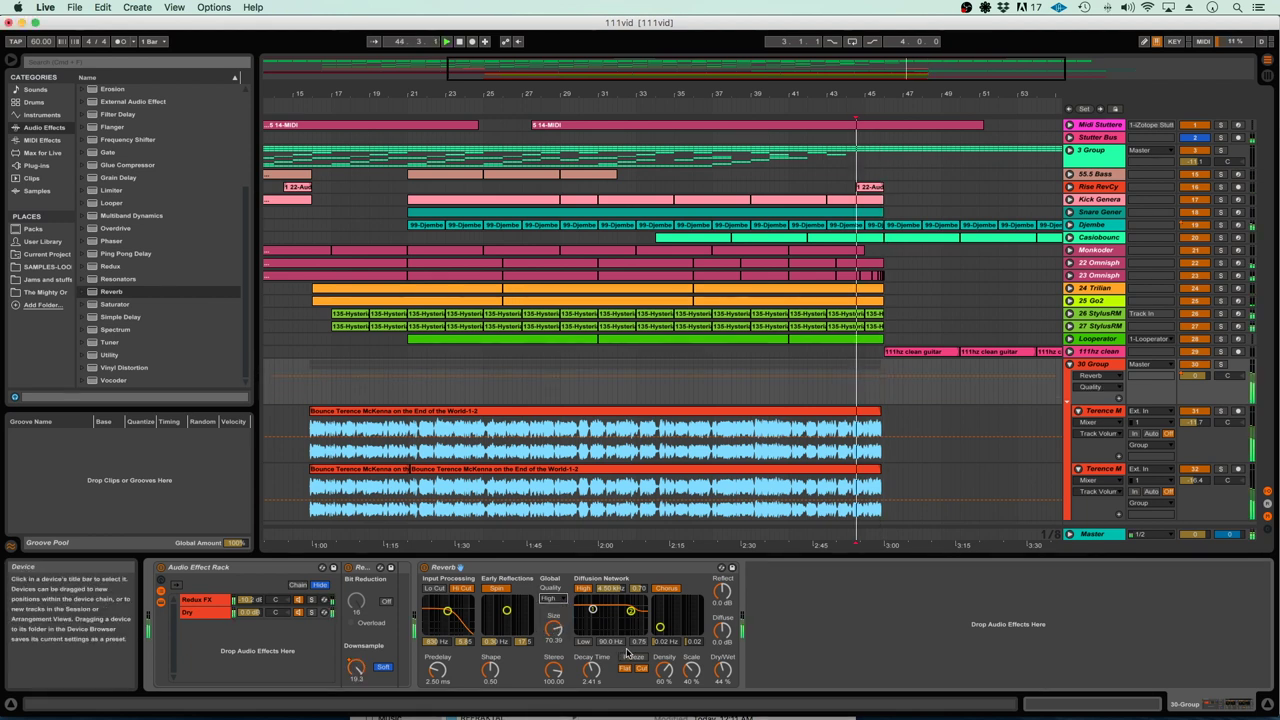
{"action": "left_click", "coordinate": [787, 390]}
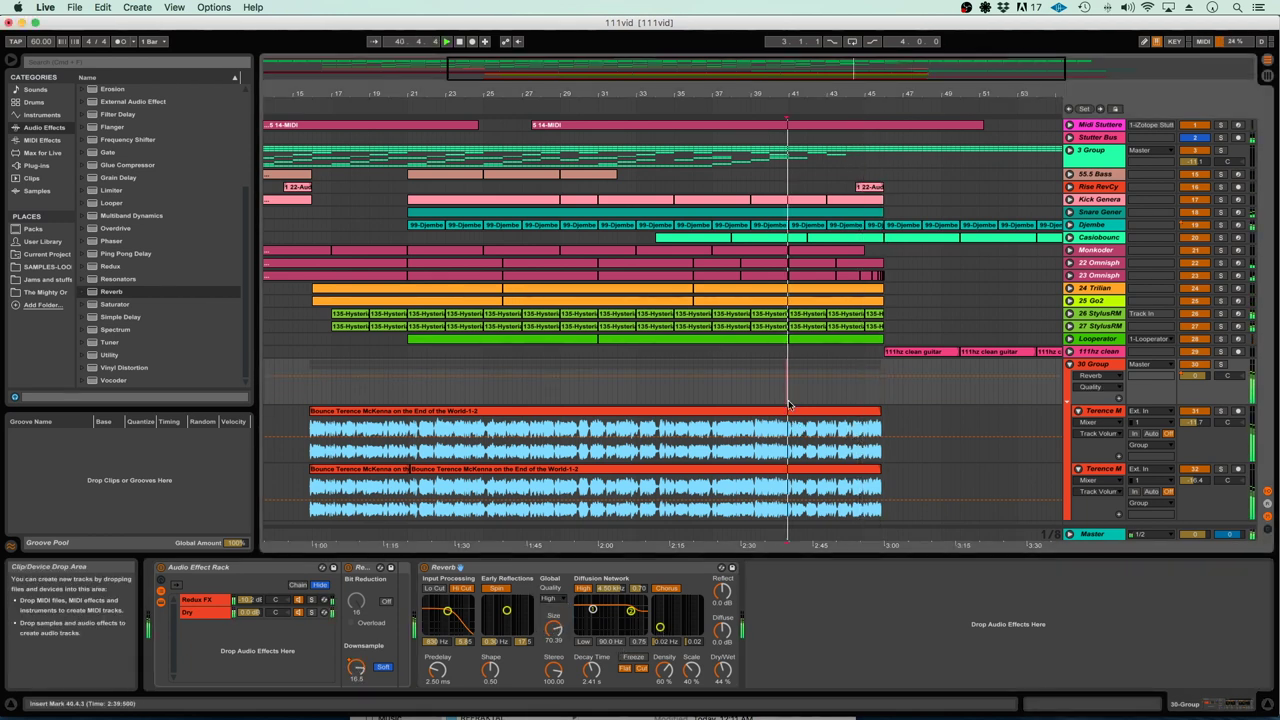
{"action": "left_click", "coordinate": [755, 396]}
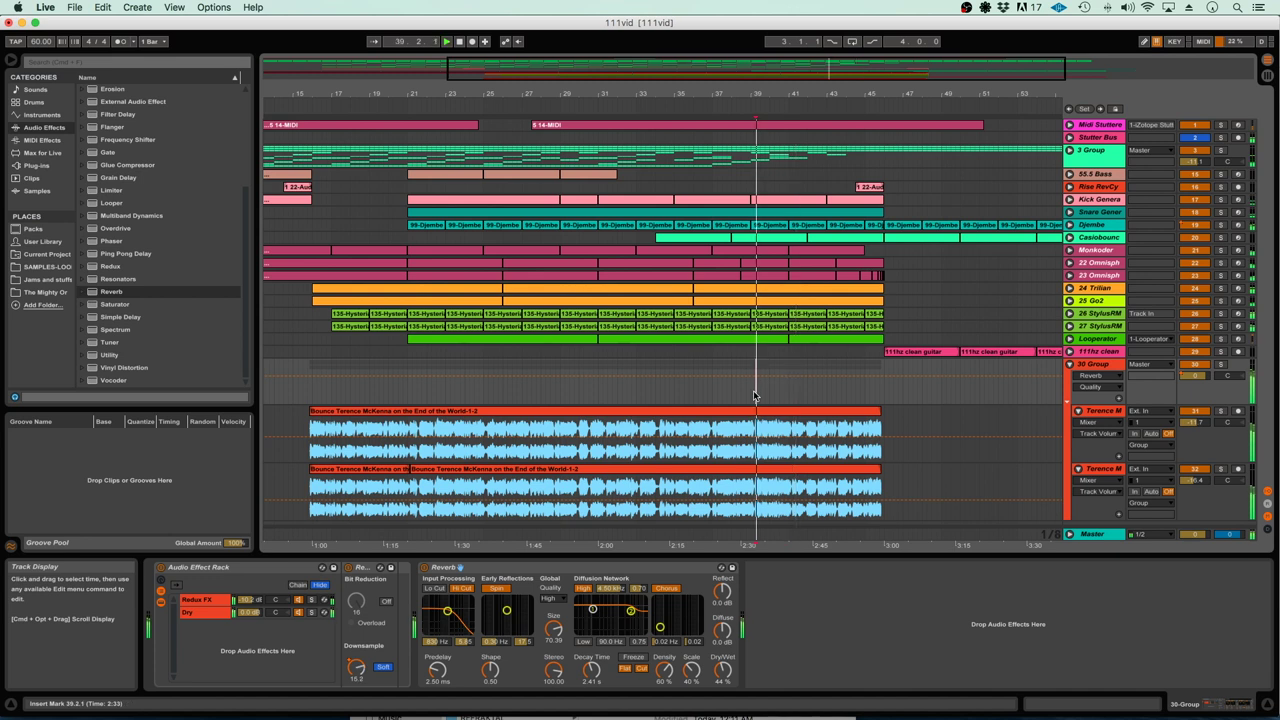
Add a Simple Delay after the Reverb with 44% feedback, 44% dry/wet, a left delay time of 3 and both channels linked
{"action": "scroll", "coordinate": [757, 395], "scroll_direction": "left", "scroll_amount": 1}
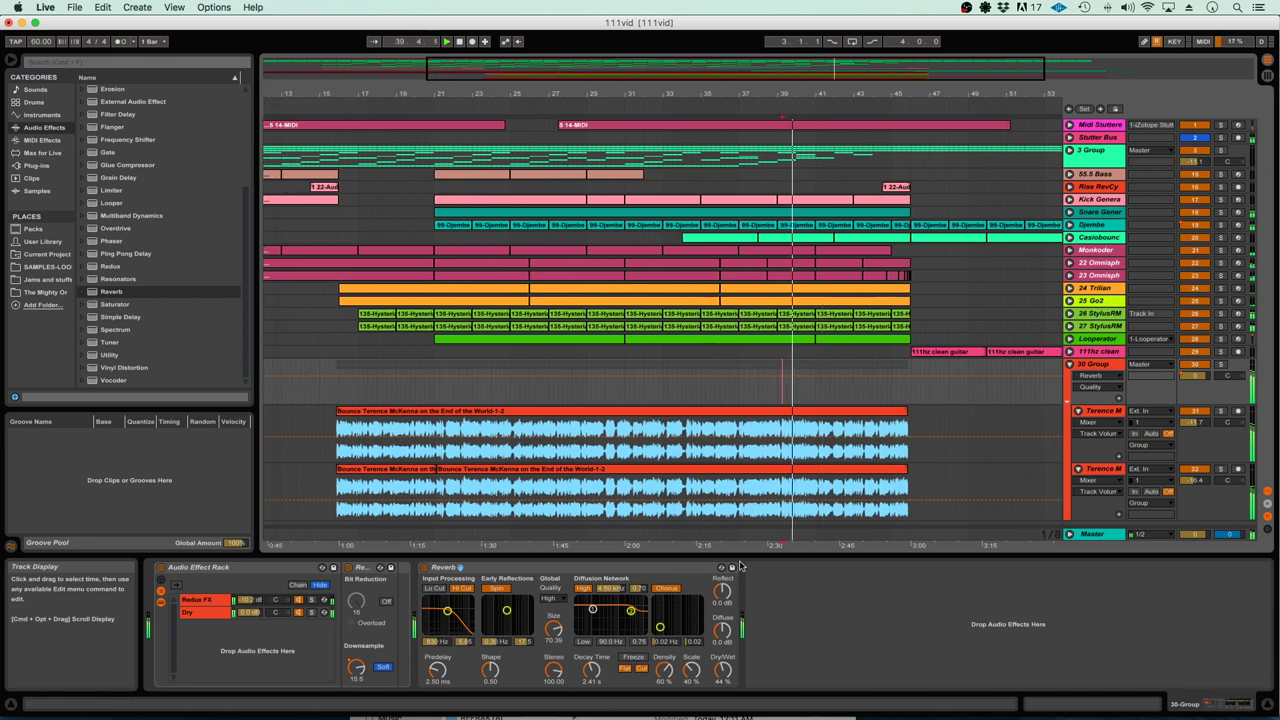
{"action": "left_click", "coordinate": [155, 315]}
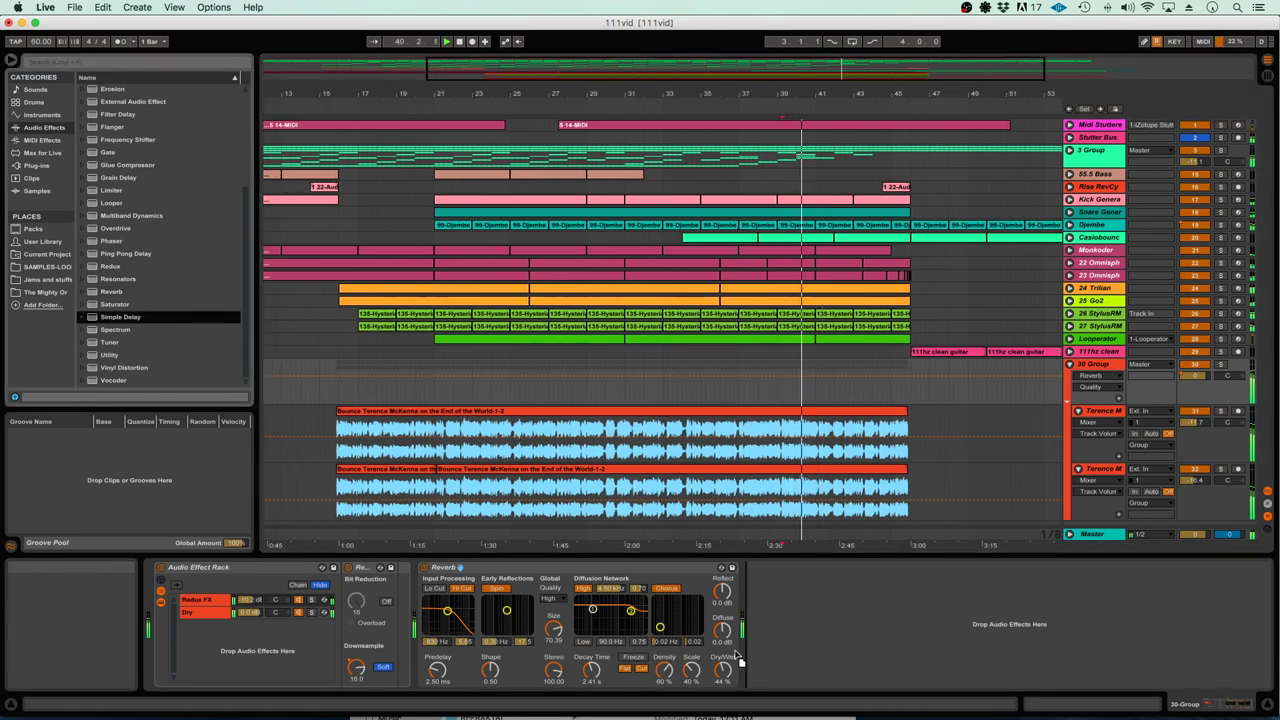
{"action": "left_click_drag", "start_coordinate": [758, 651], "coordinate": [758, 651]}
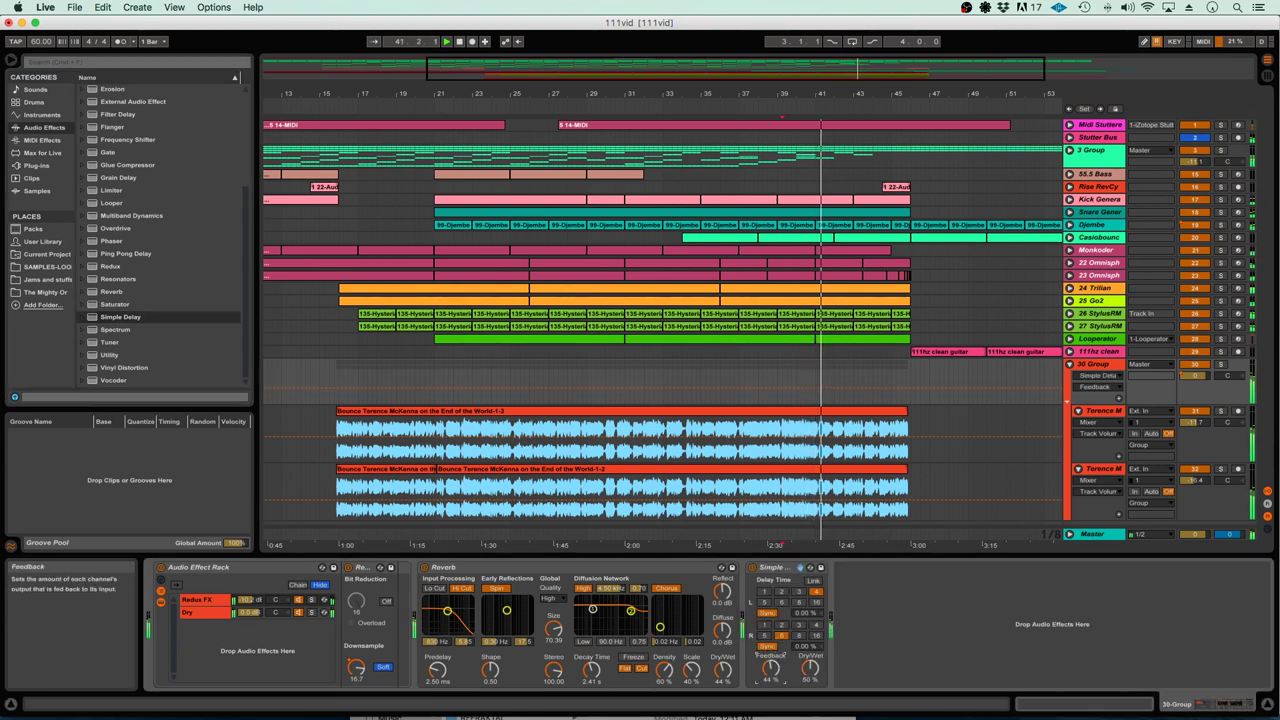
{"action": "left_click_drag", "start_coordinate": [807, 674], "coordinate": [807, 682]}
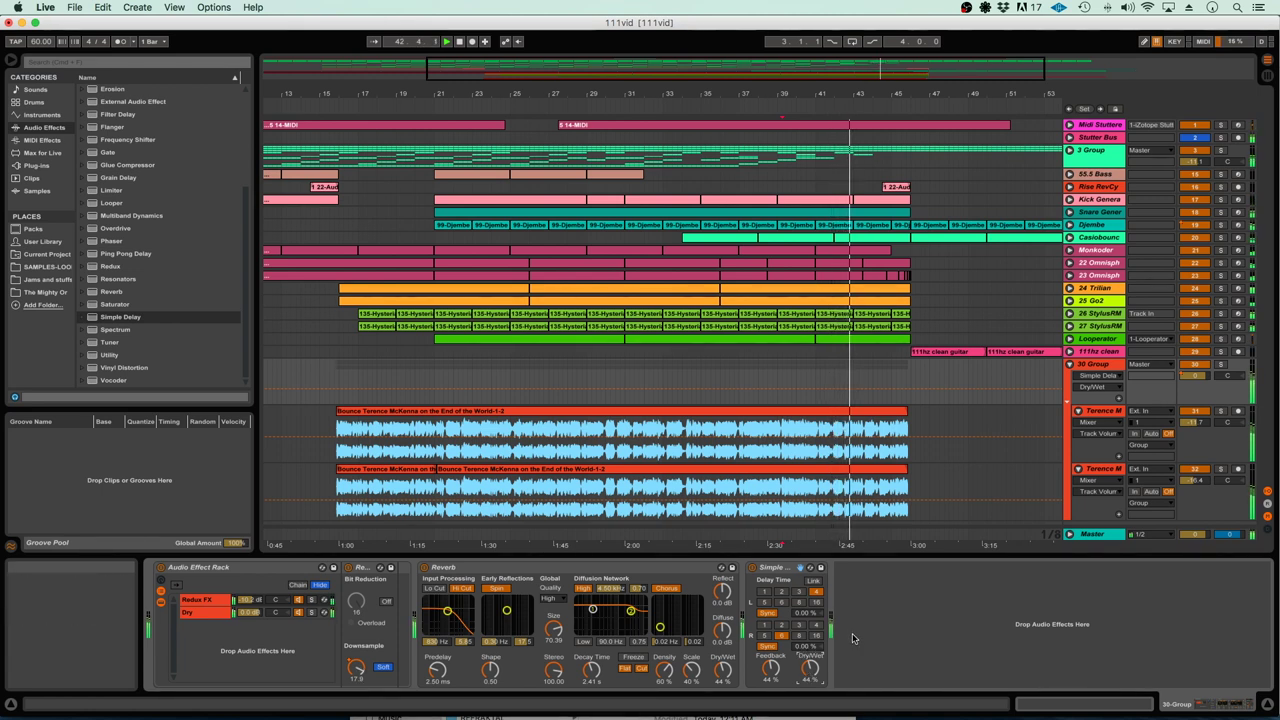
{"action": "left_click", "coordinate": [798, 591]}
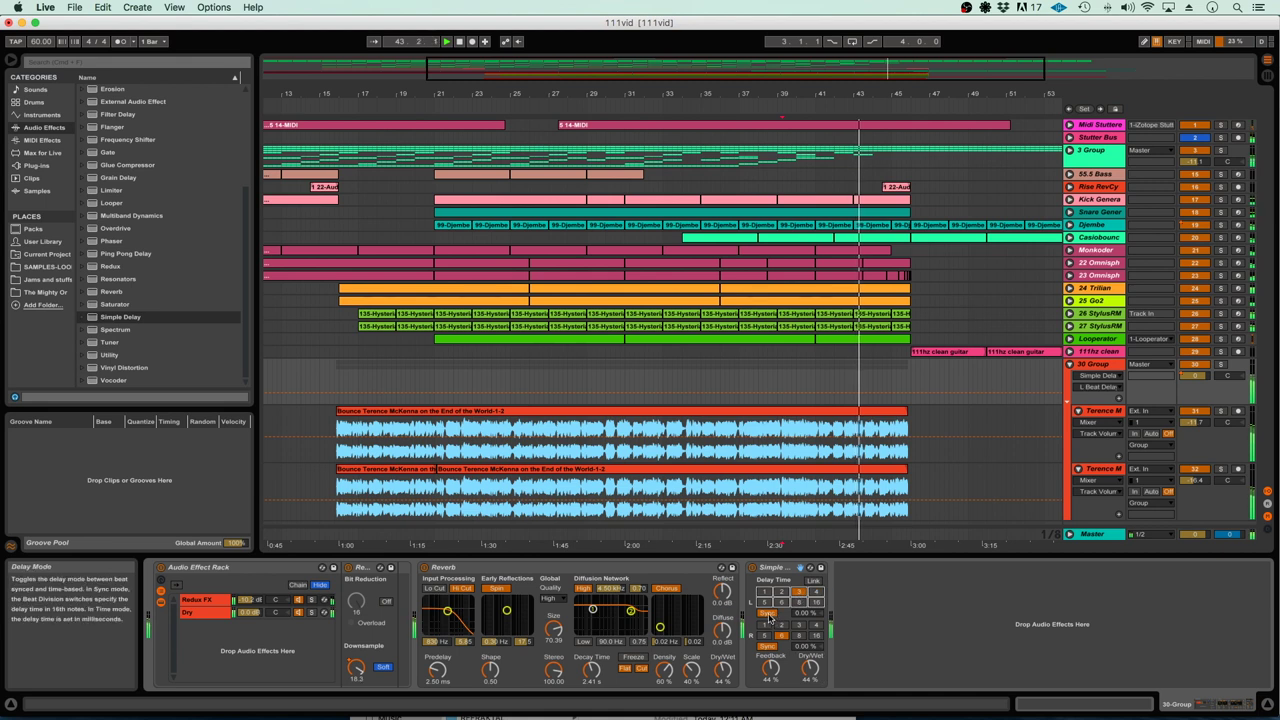
{"action": "left_click", "coordinate": [813, 580]}
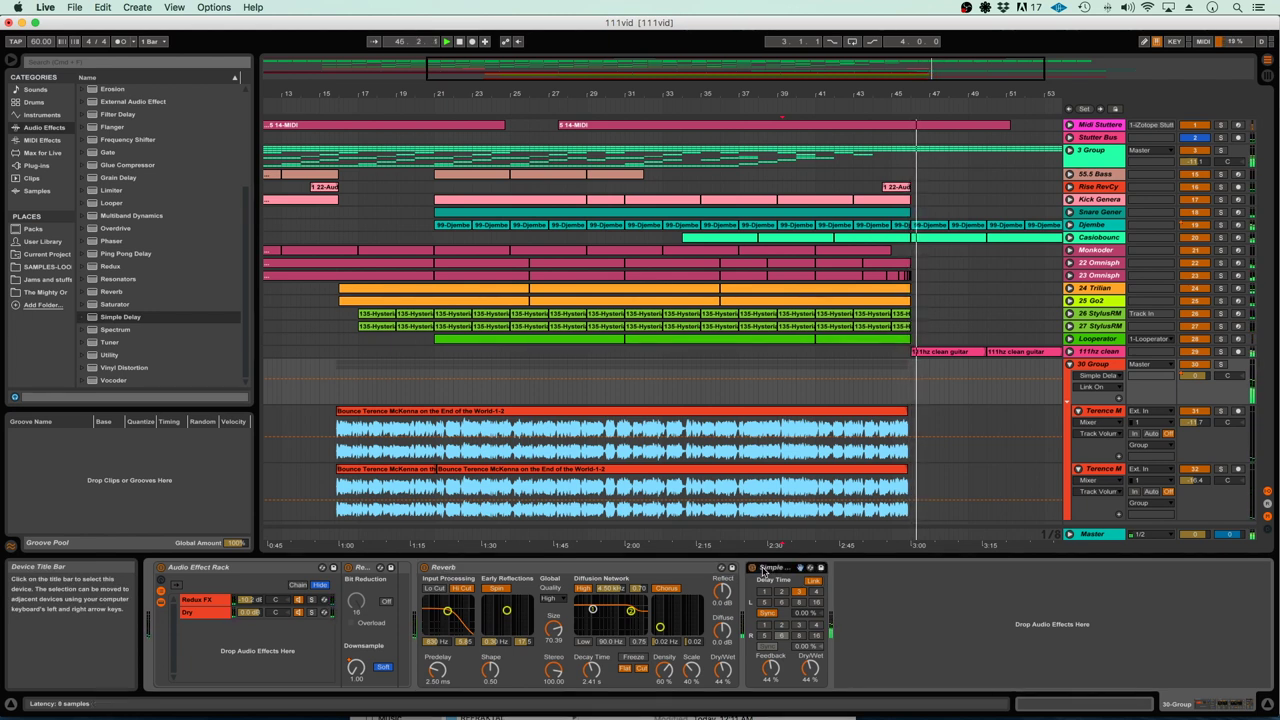
Try the Simple Delay inside the Redux FX chain while playing from bar 39, and return it to after the Reverb
{"action": "key", "text": "space"}
{"action": "key", "text": "space"}
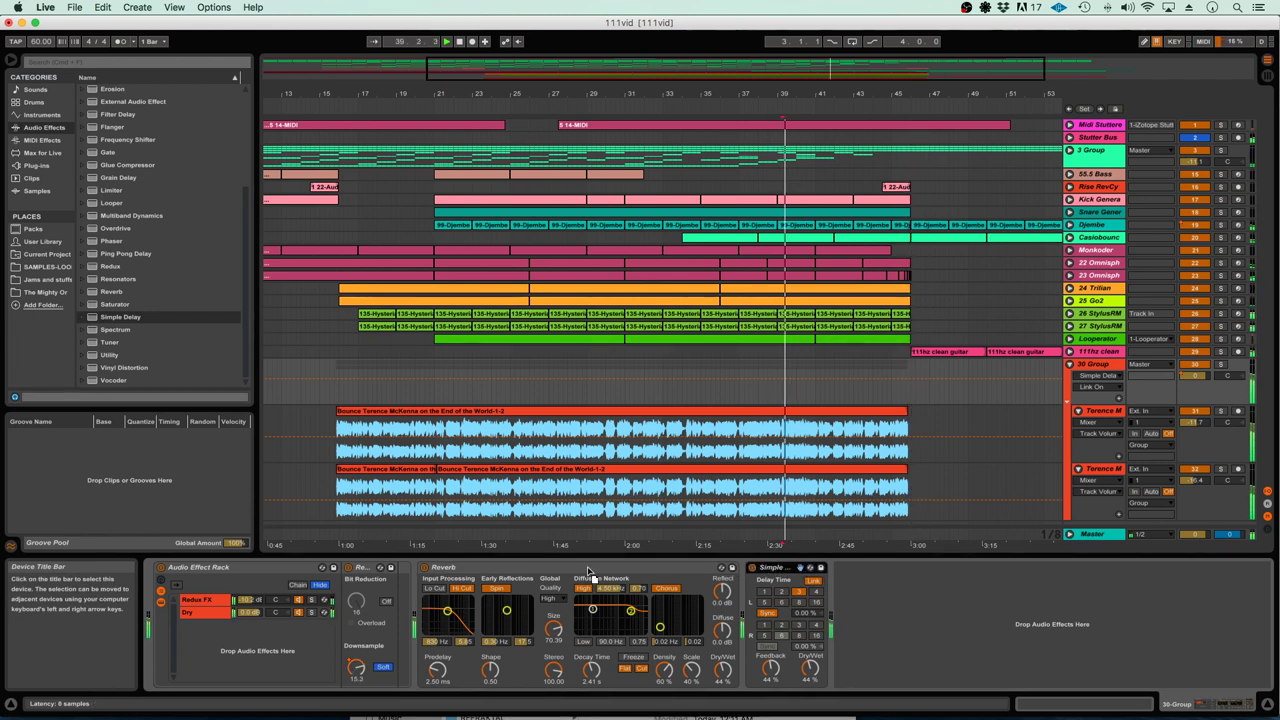
{"action": "left_click_drag", "start_coordinate": [397, 596], "coordinate": [400, 598]}
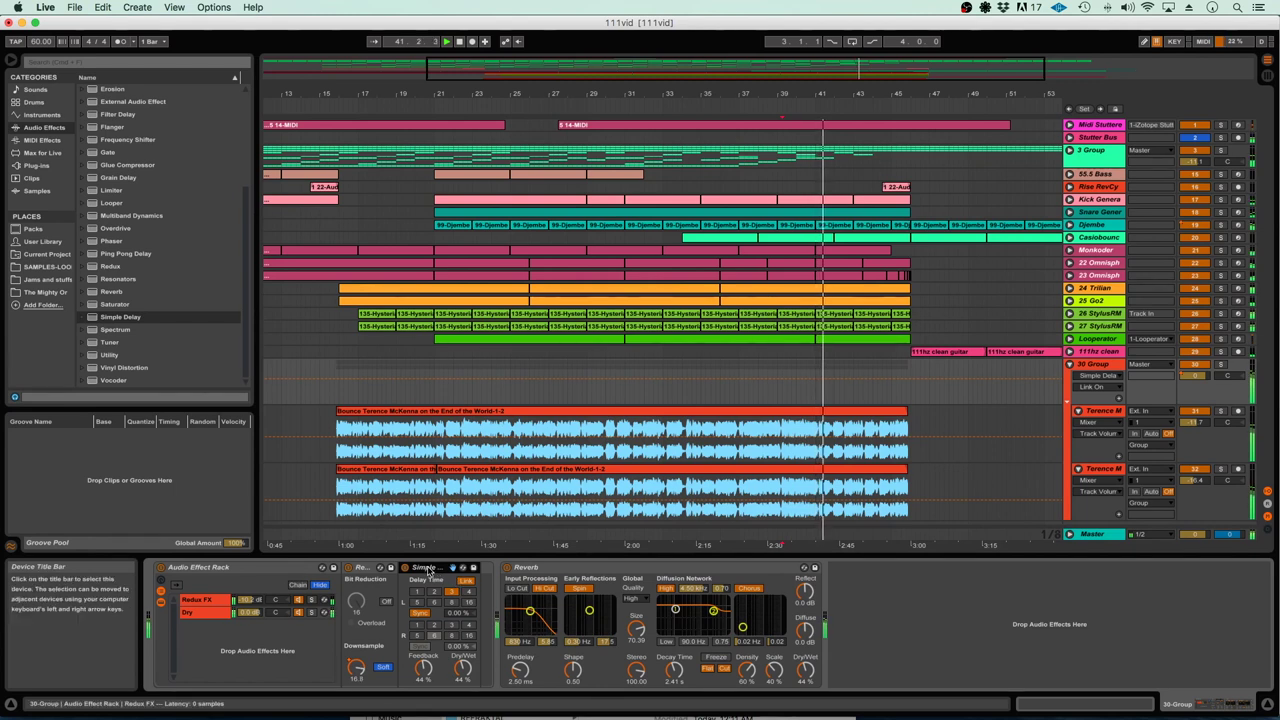
{"action": "left_click_drag", "start_coordinate": [865, 604], "coordinate": [864, 603]}
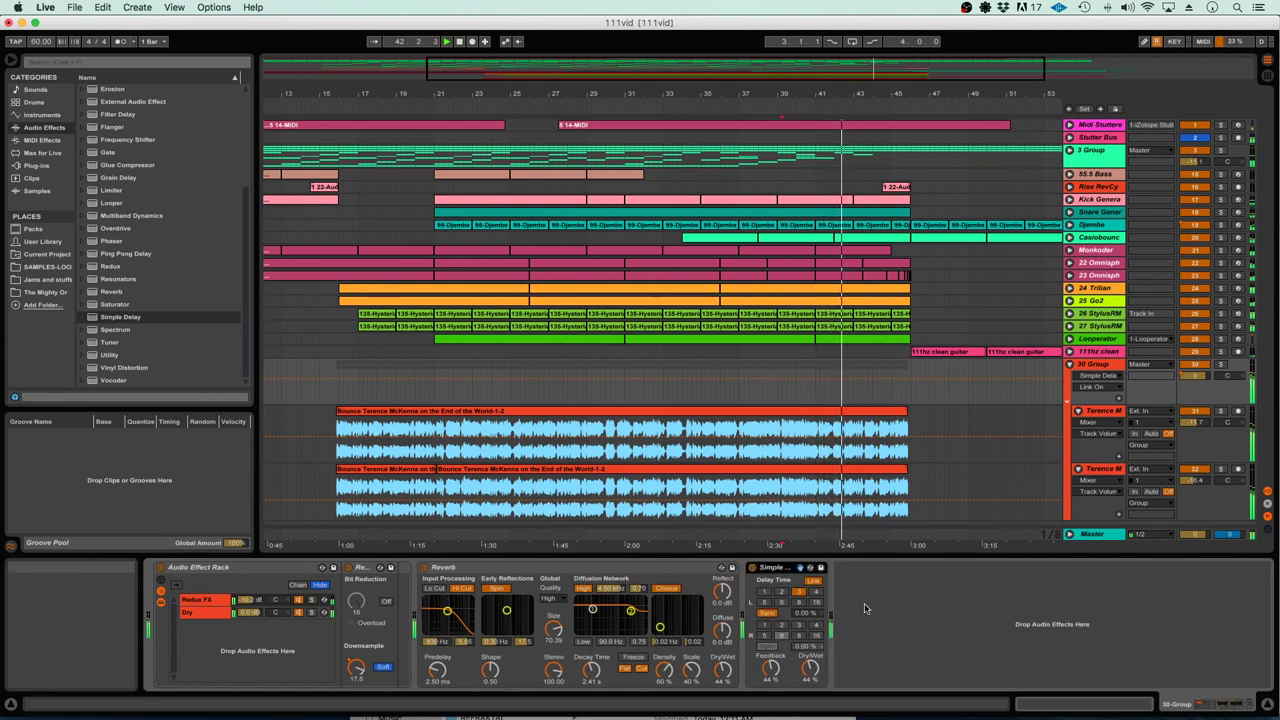
Play the arrangement from bar 22 to hear the processed voices, and unfold the 27 StylusRM track
{"action": "left_click", "coordinate": [451, 396]}
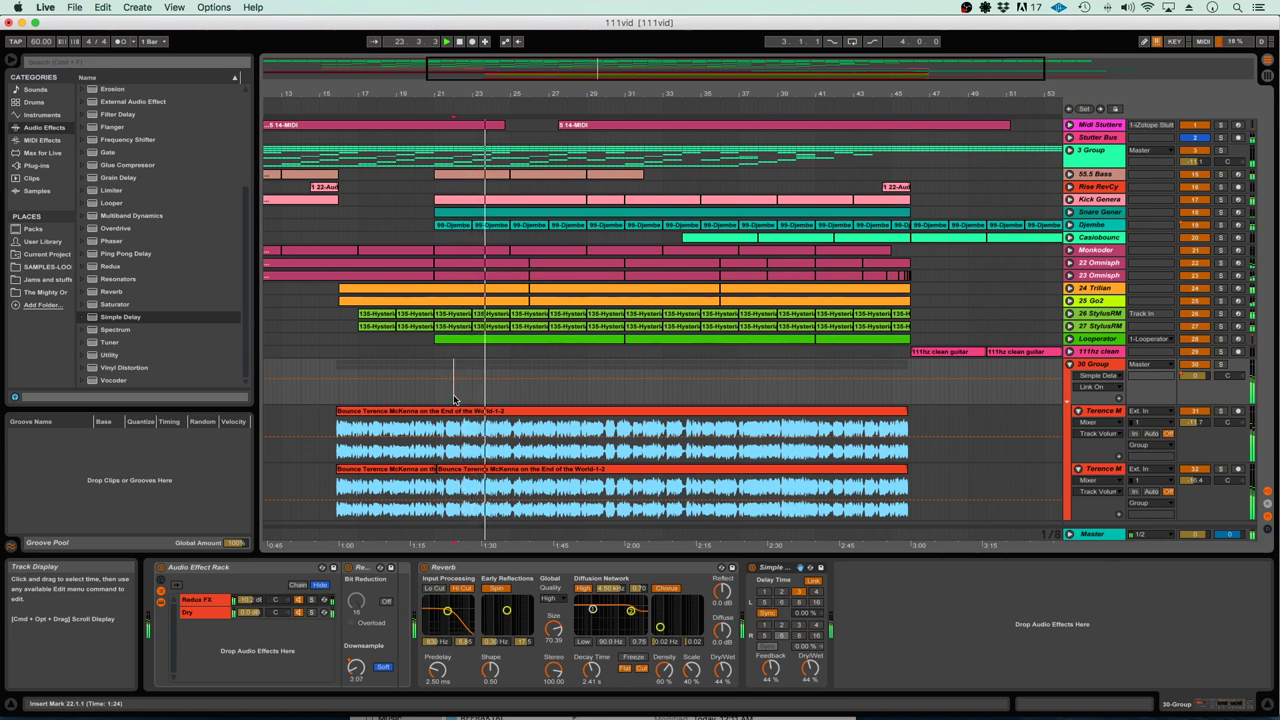
{"action": "scroll", "coordinate": [502, 398], "scroll_direction": "left", "scroll_amount": 1}
{"action": "scroll", "coordinate": [728, 428], "scroll_direction": "right", "scroll_amount": 2}
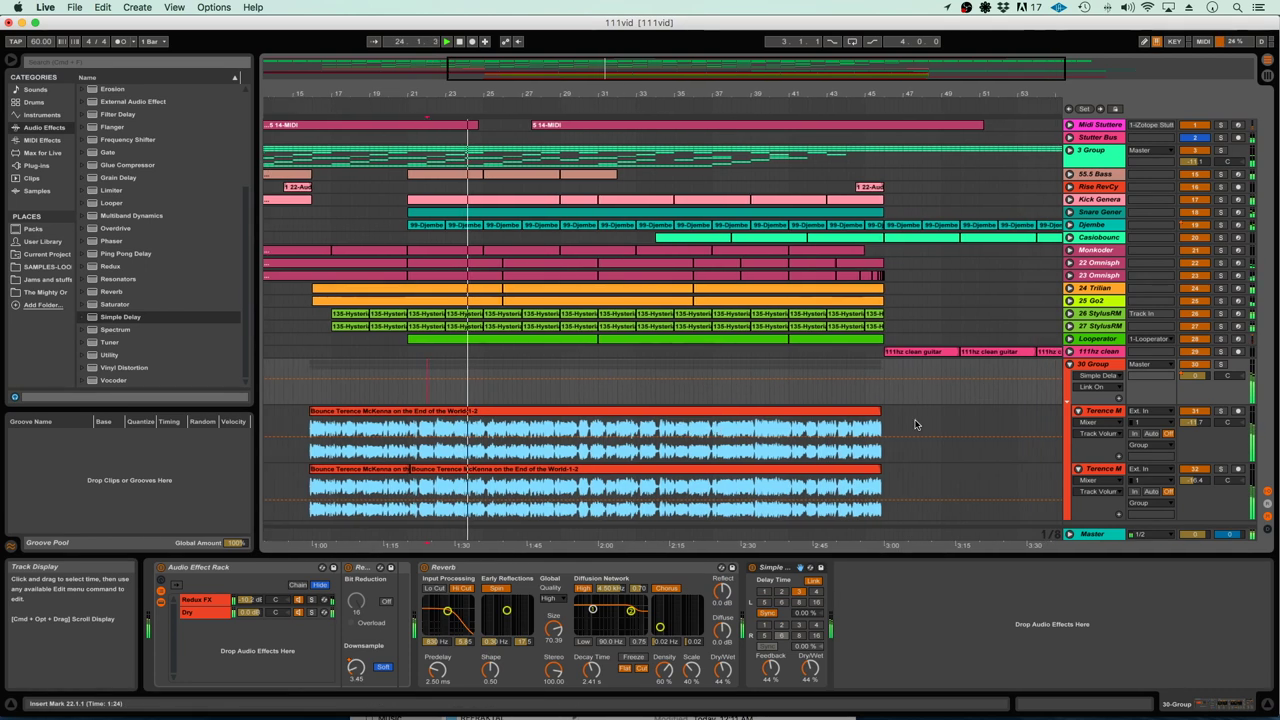
{"action": "left_click", "coordinate": [1085, 339]}
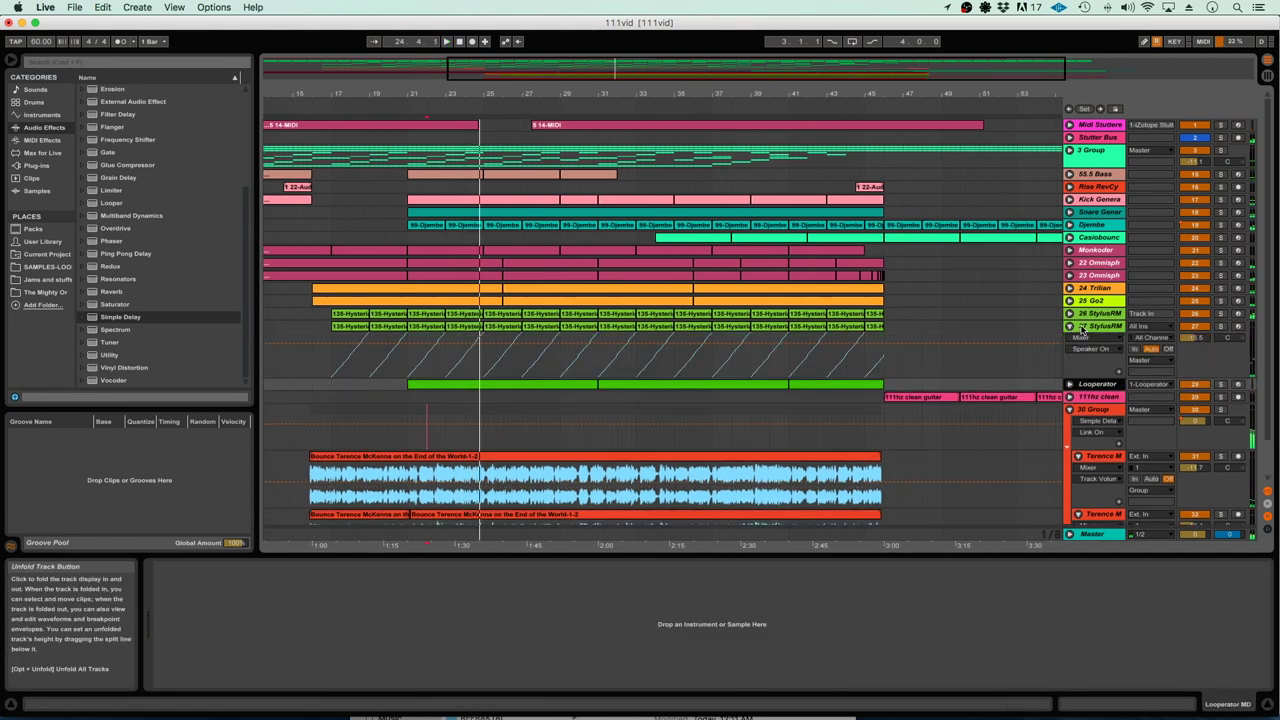
Copy the Looperator device from the 27 StylusRMX track and paste it after the Simple Delay on the 30 Group track
{"action": "left_click", "coordinate": [1069, 326]}
{"action": "left_click", "coordinate": [1090, 326]}
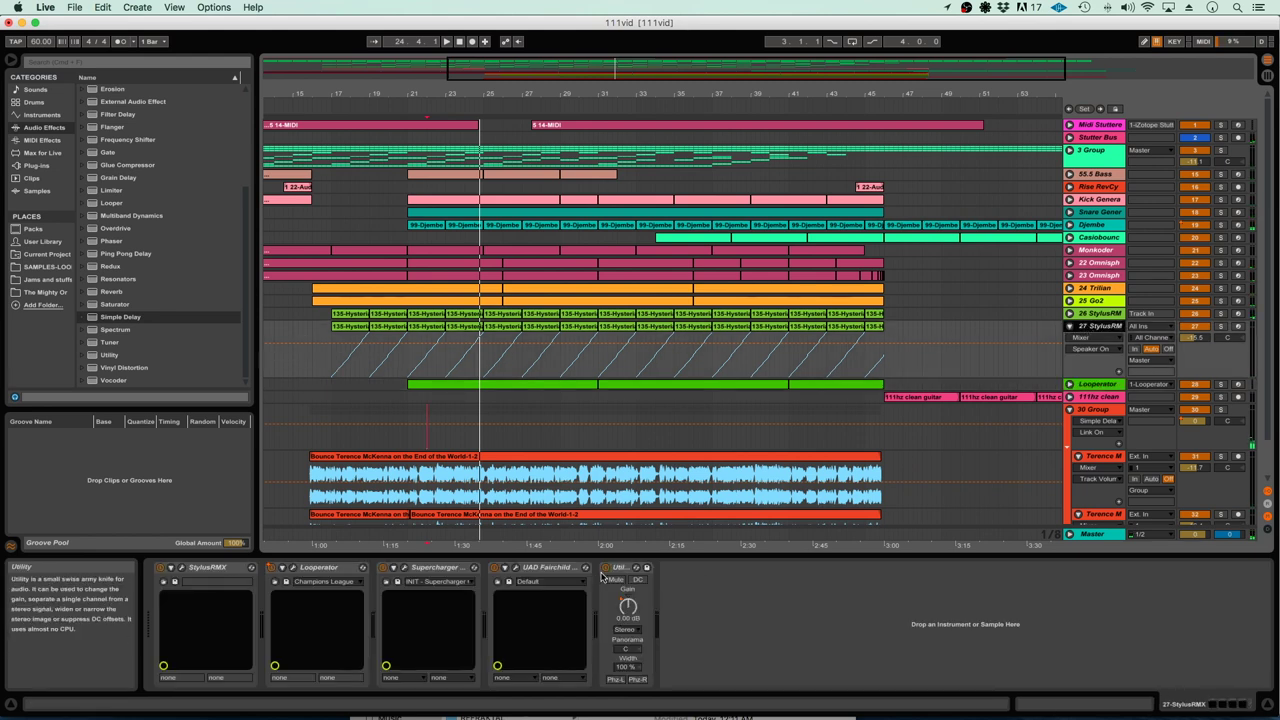
{"action": "right_click", "coordinate": [328, 572]}
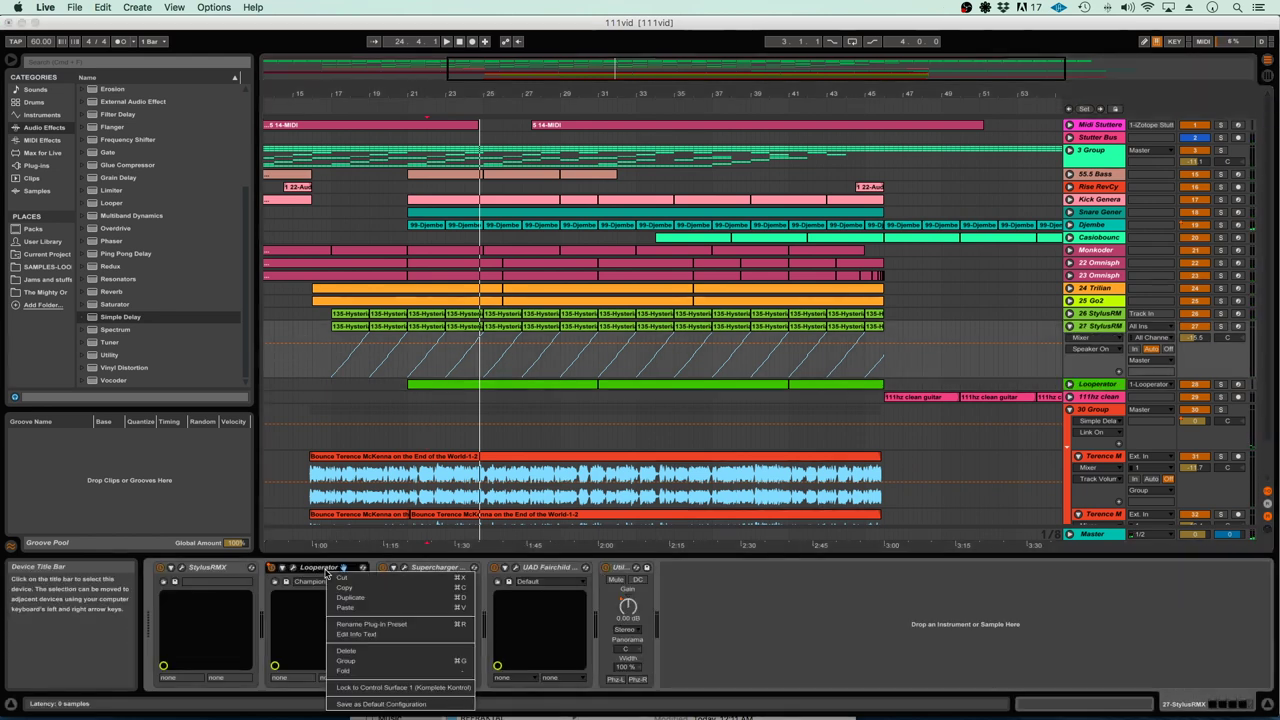
{"action": "left_click", "coordinate": [344, 588]}
{"action": "left_click", "coordinate": [1092, 411]}
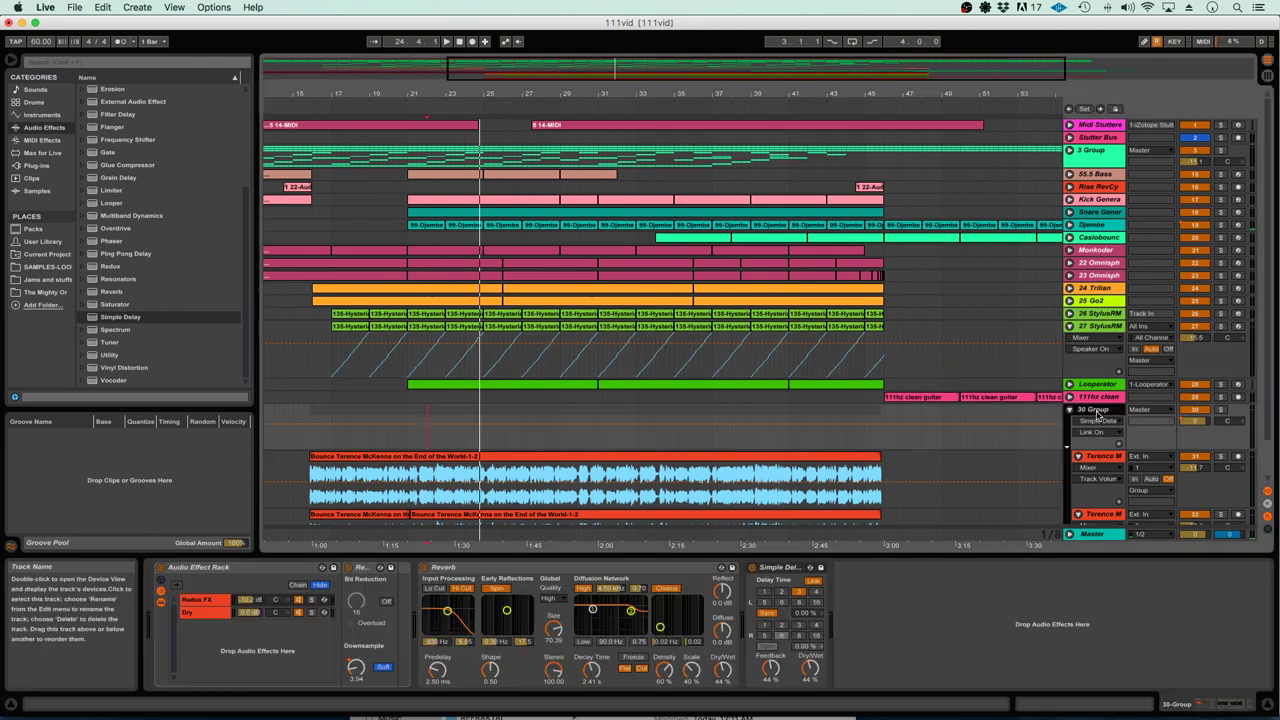
{"action": "right_click", "coordinate": [914, 620]}
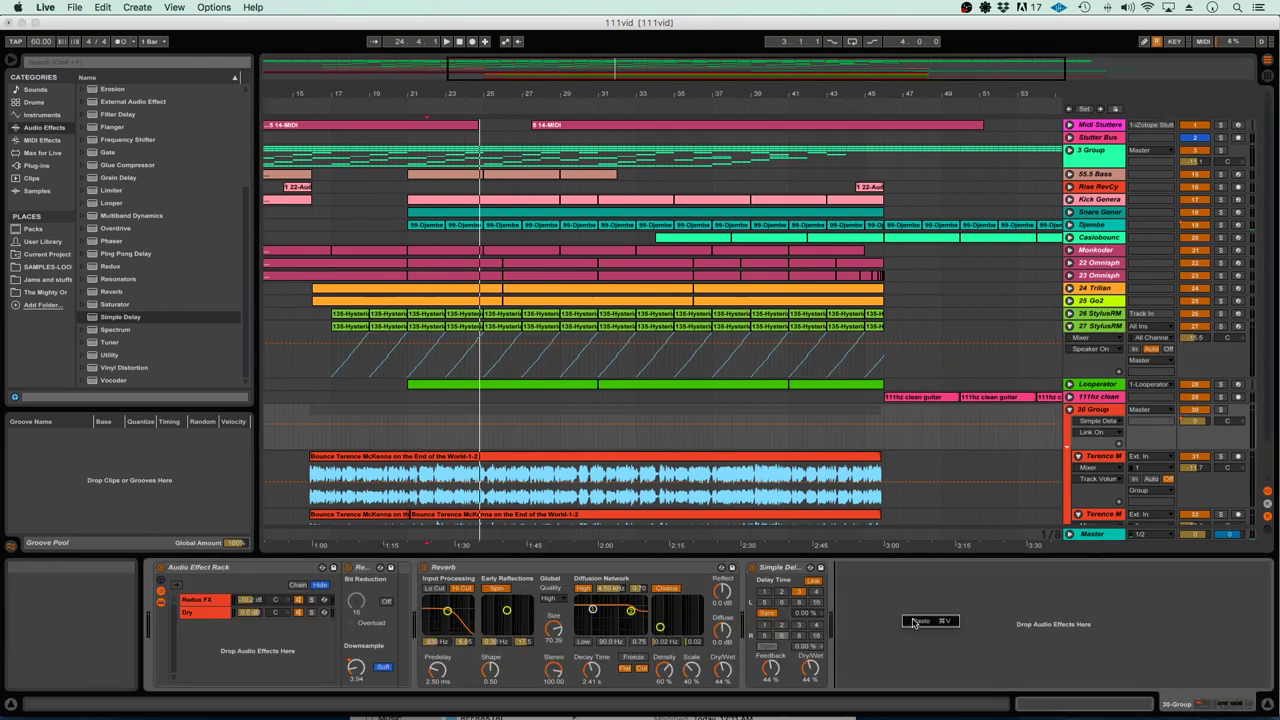
{"action": "left_click", "coordinate": [918, 621]}
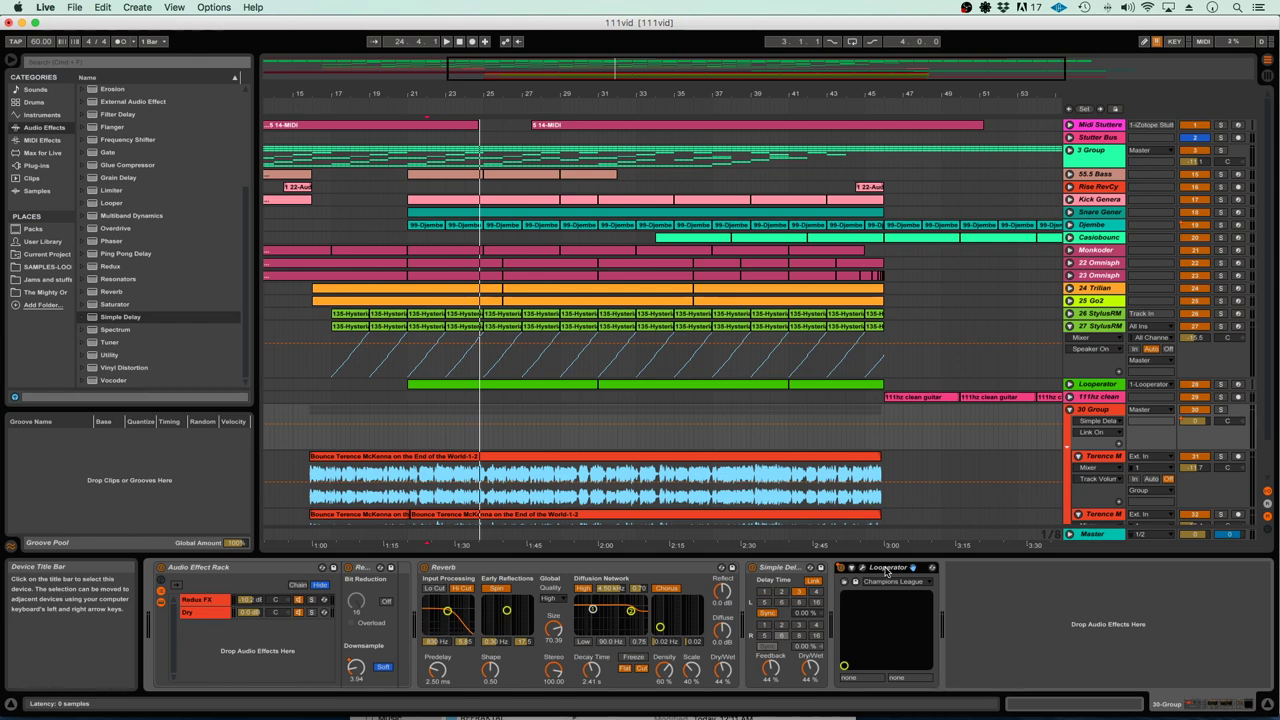
Duplicate the Looperator MIDI track with its notes and route the copy's output to 31-Group
{"action": "left_click", "coordinate": [1097, 385]}
{"action": "left_click", "coordinate": [1069, 385]}
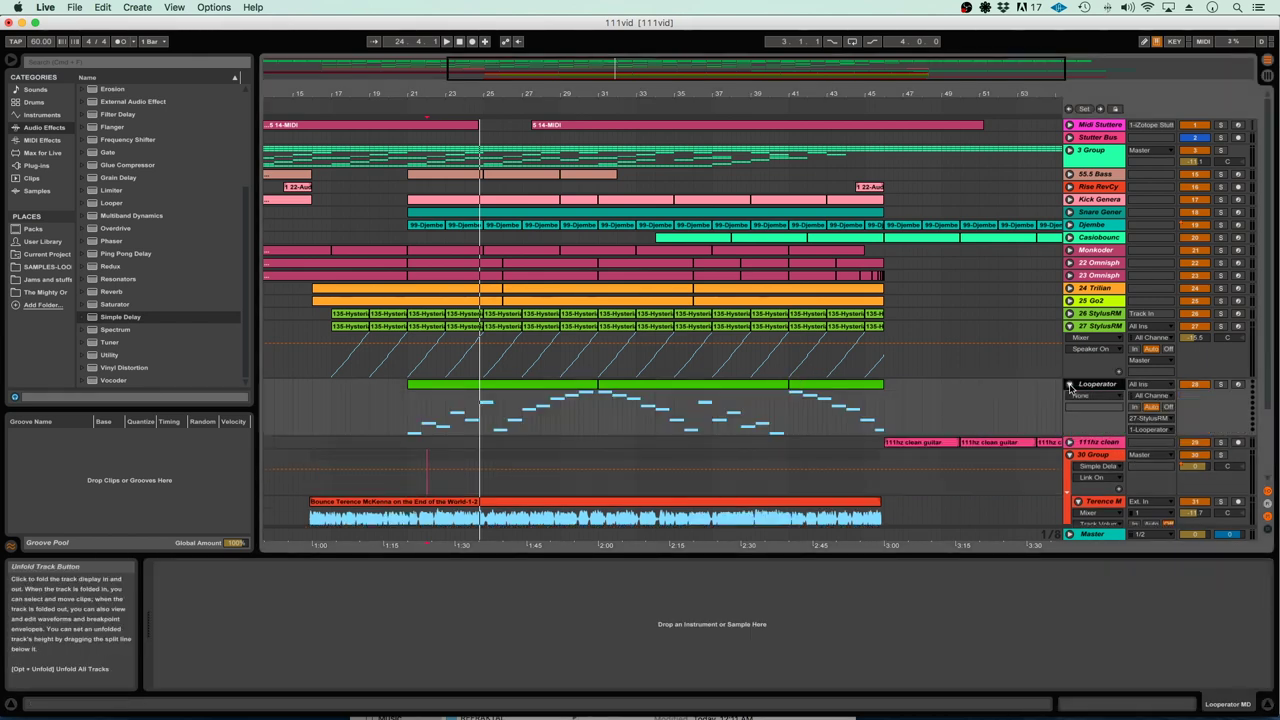
{"action": "scroll", "coordinate": [940, 412], "scroll_direction": "down", "scroll_amount": 3}
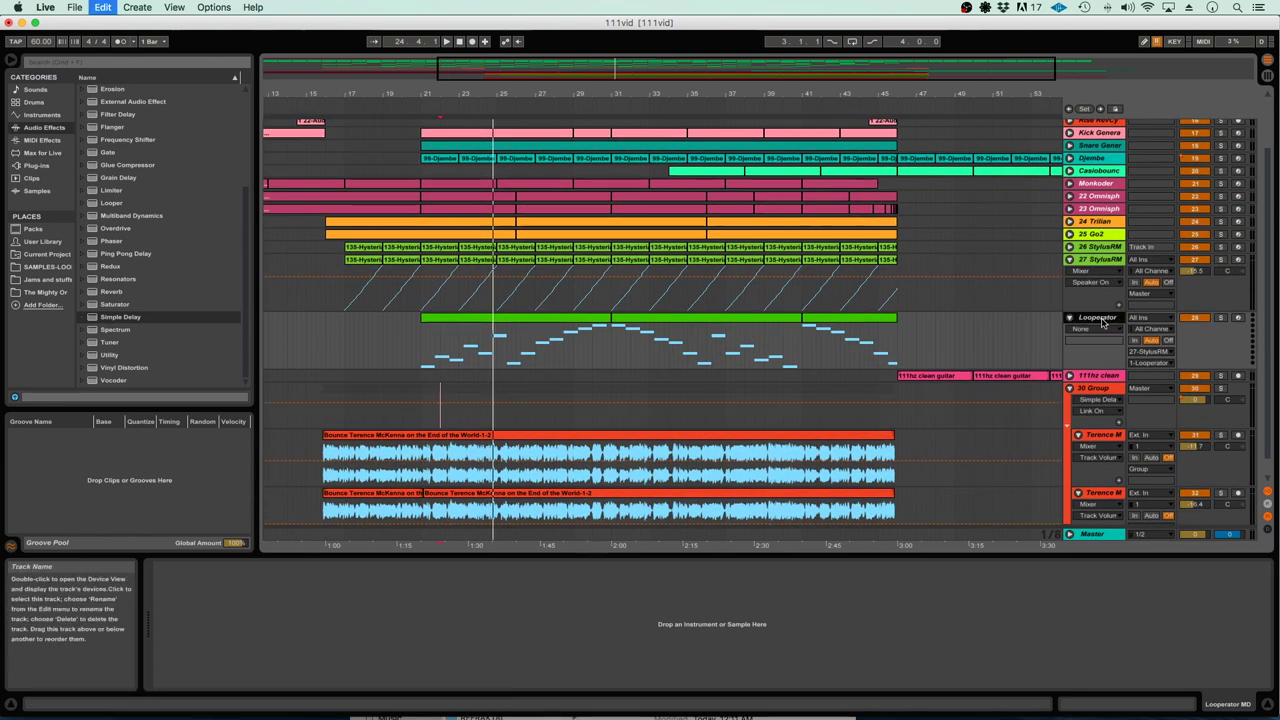
{"action": "key", "text": "super+d"}
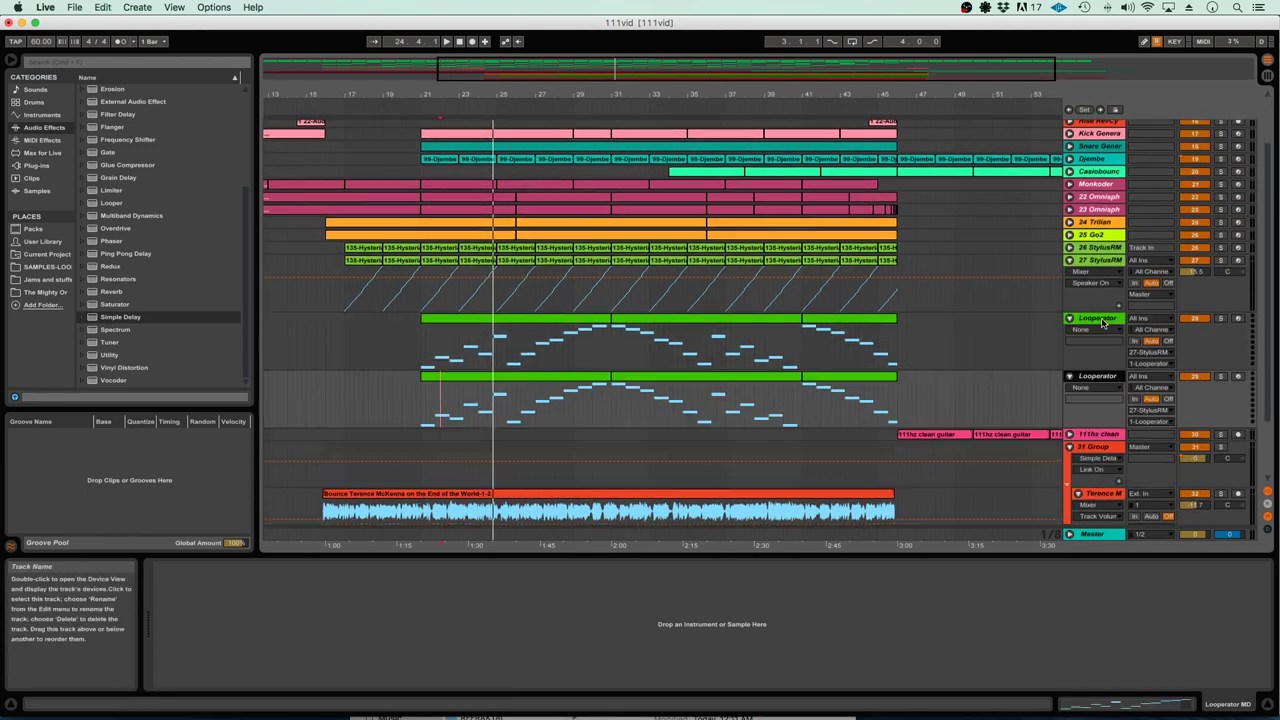
{"action": "left_click", "coordinate": [1150, 421]}
{"action": "left_click", "coordinate": [1148, 421]}
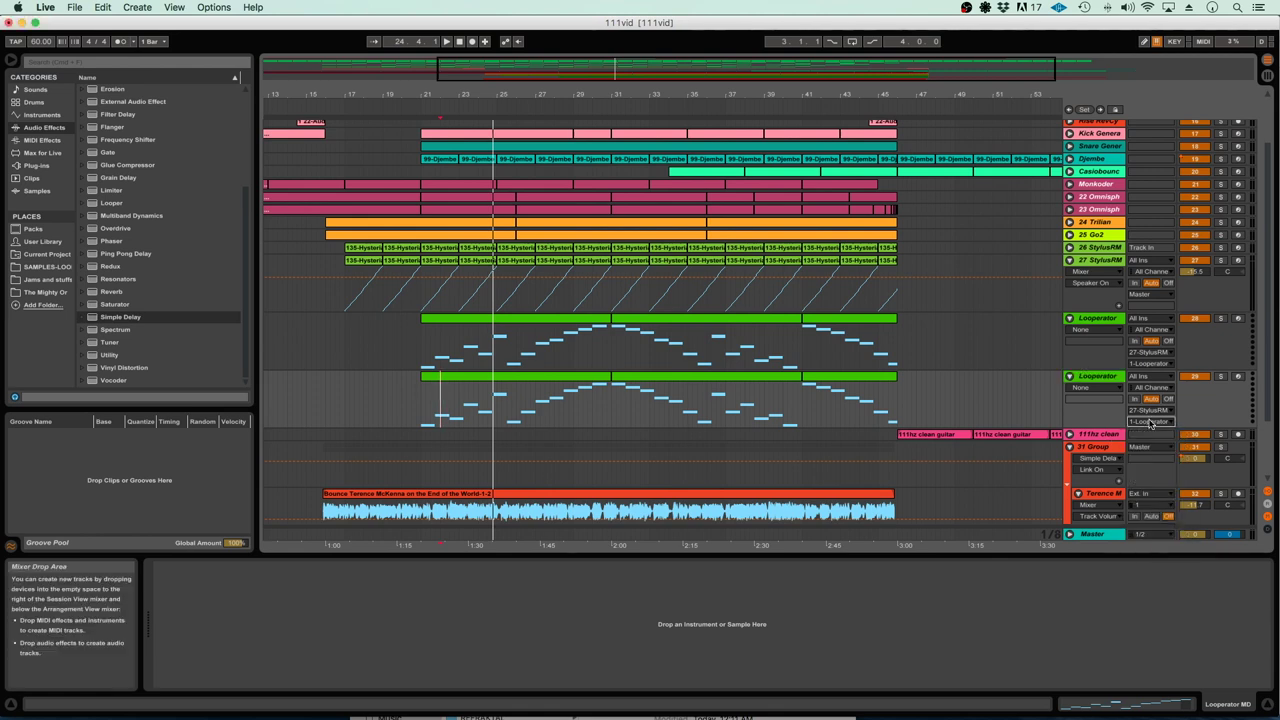
{"action": "left_click", "coordinate": [1155, 410]}
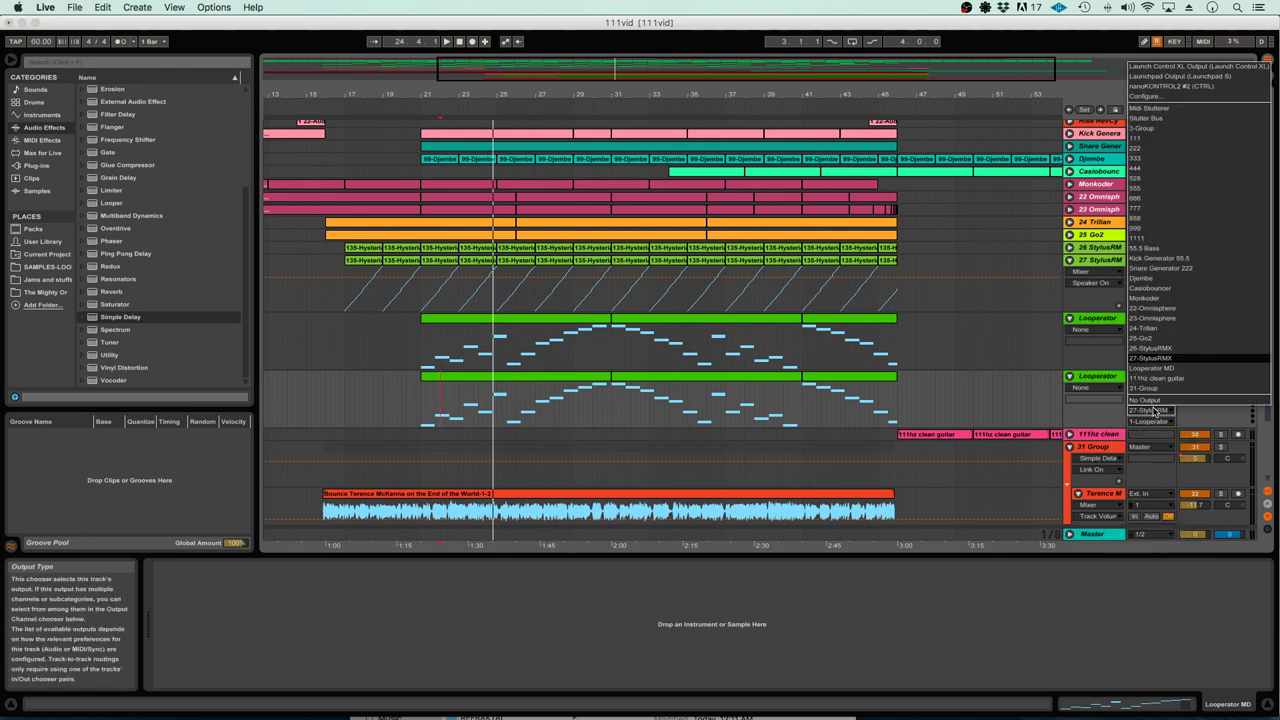
{"action": "left_click", "coordinate": [1166, 389]}
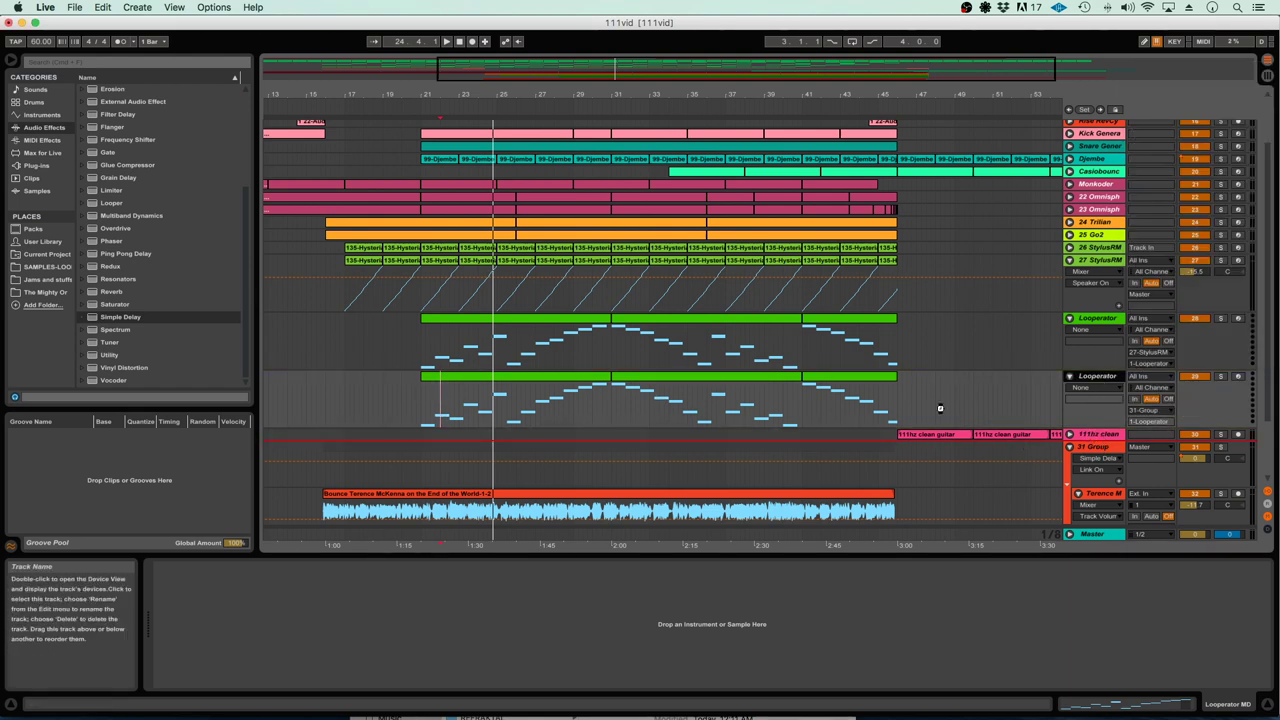
Move the duplicated Looperator MIDI track past the 111hz clean guitar track and into the voice group, above both Terence McKenna tracks
{"action": "left_click_drag", "start_coordinate": [940, 408], "coordinate": [940, 407]}
{"action": "scroll", "coordinate": [940, 407], "scroll_direction": "down", "scroll_amount": 3}
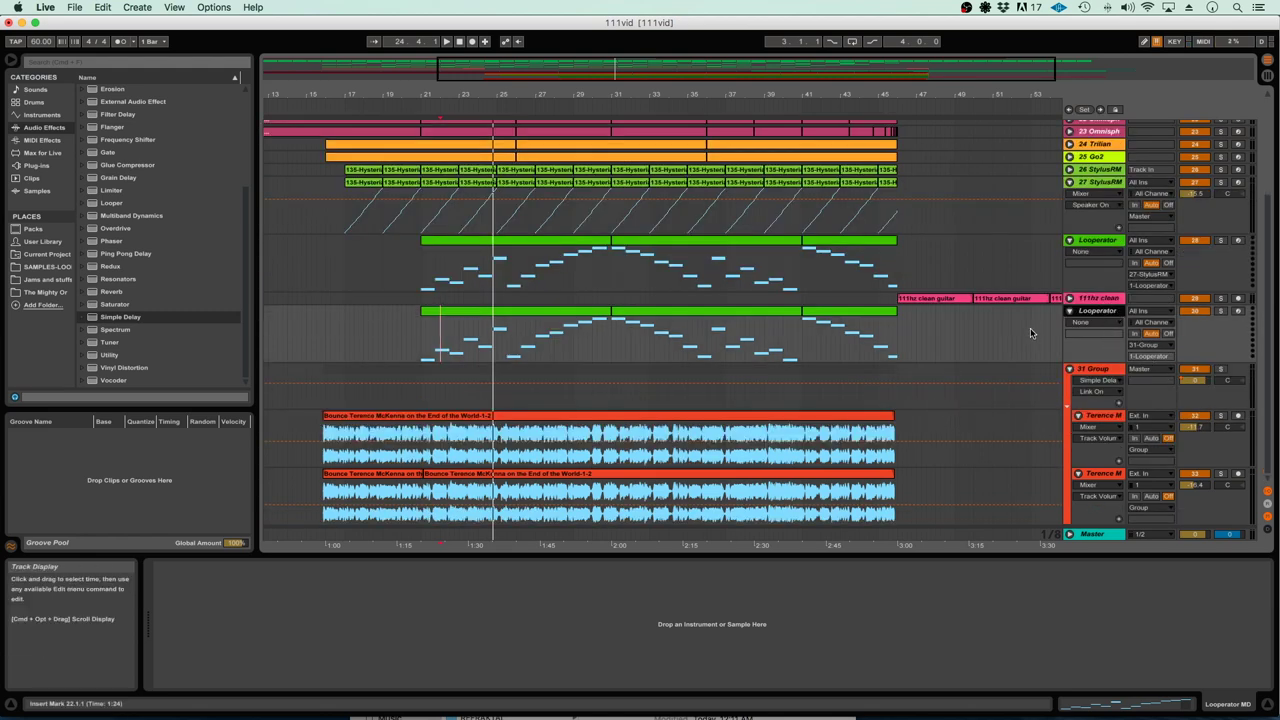
{"action": "scroll", "coordinate": [1030, 328], "scroll_direction": "right", "scroll_amount": 4}
{"action": "left_click_drag", "start_coordinate": [1090, 311], "coordinate": [1090, 381]}
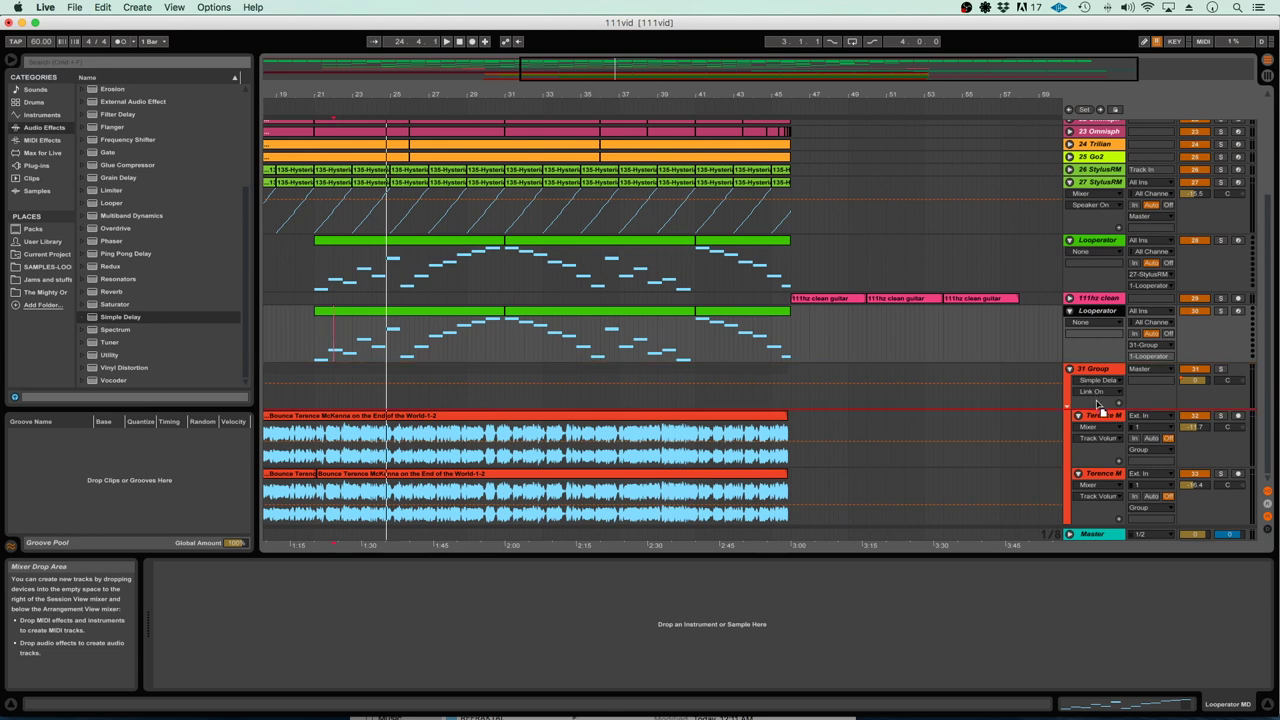
{"action": "key", "text": "super+z"}
{"action": "scroll", "coordinate": [988, 378], "scroll_direction": "left", "scroll_amount": 3}
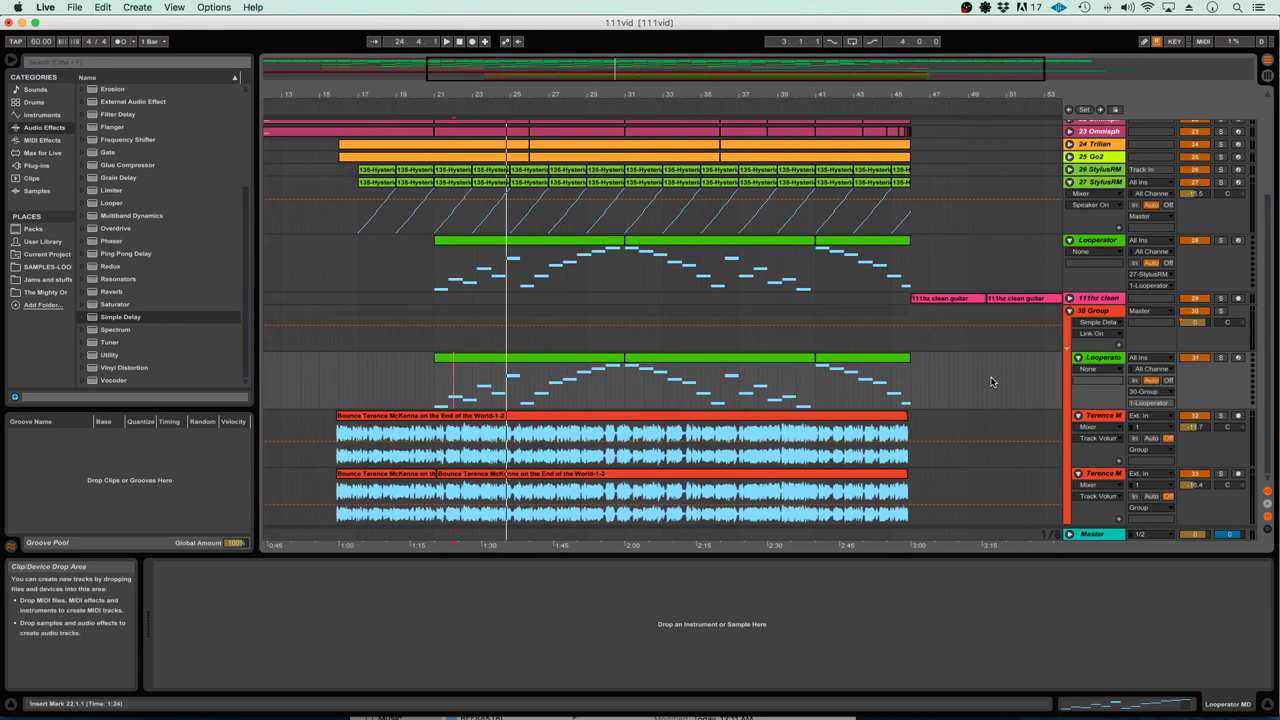
Play the arrangement from bar 21 and watch the group's Looperator pattern in its plug-in window while the voices play
{"action": "left_click", "coordinate": [489, 380]}
{"action": "key", "text": "space"}
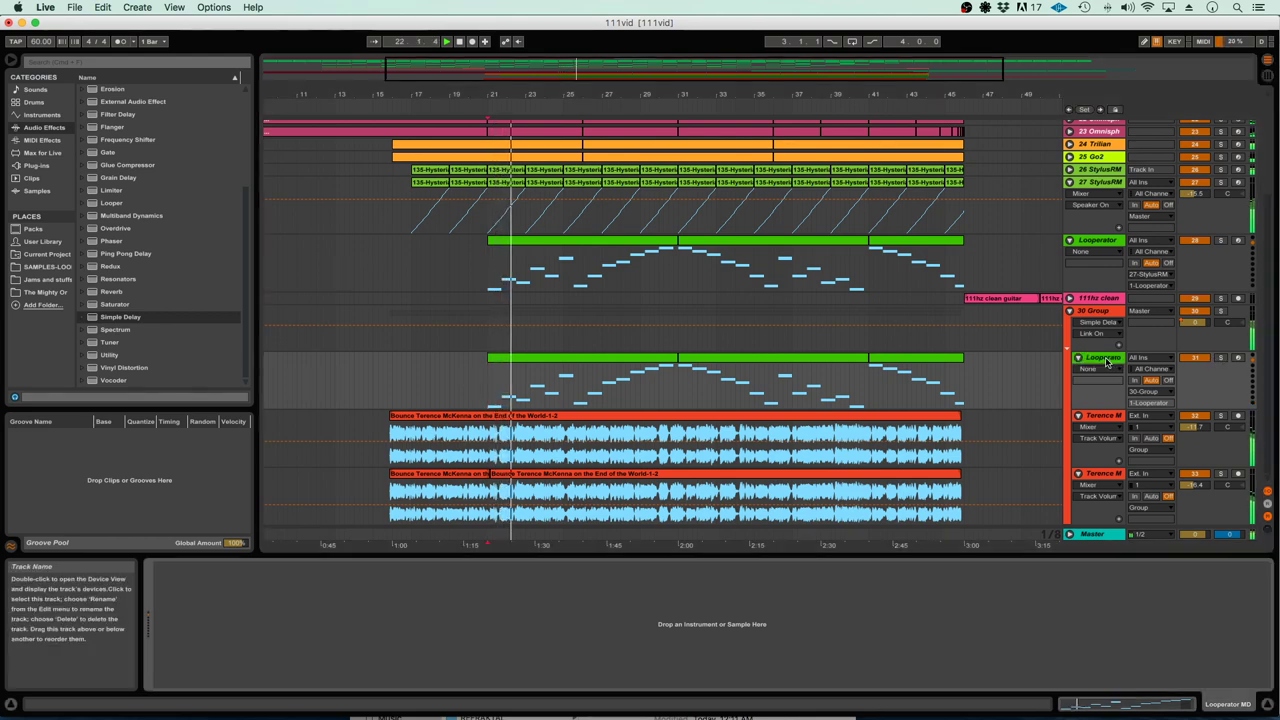
{"action": "double_click", "coordinate": [1105, 315]}
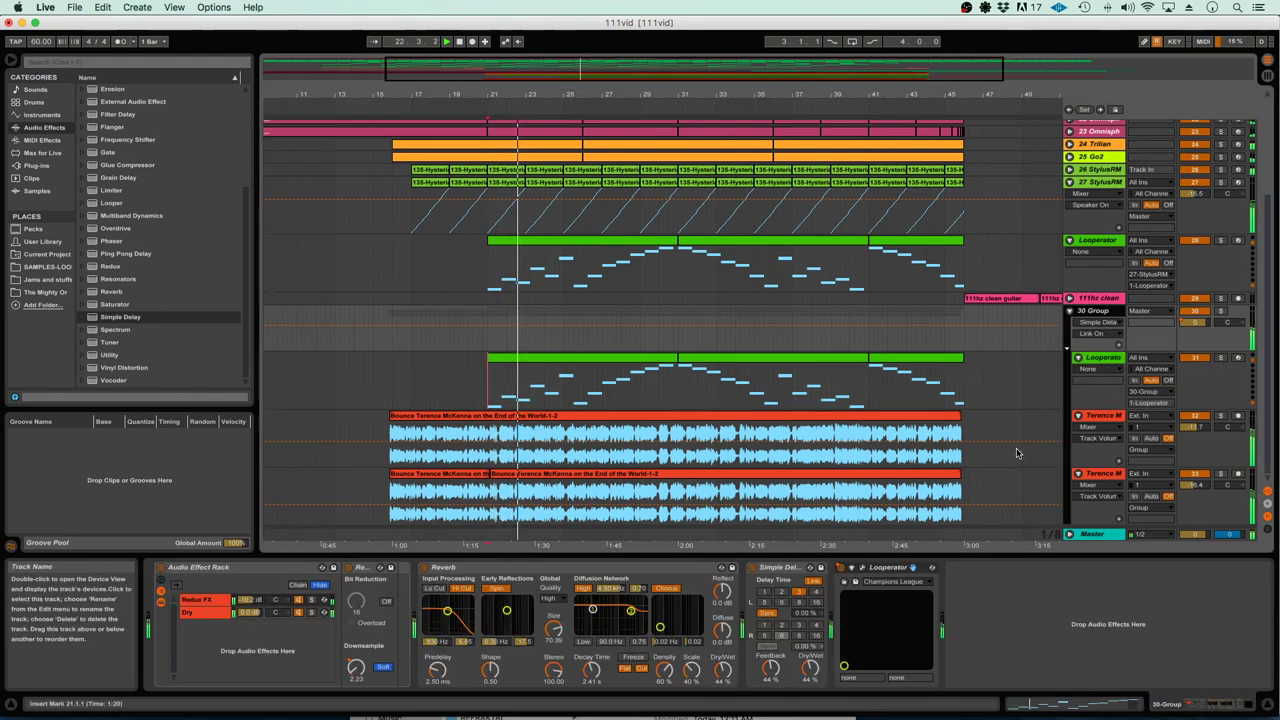
{"action": "left_click", "coordinate": [864, 569]}
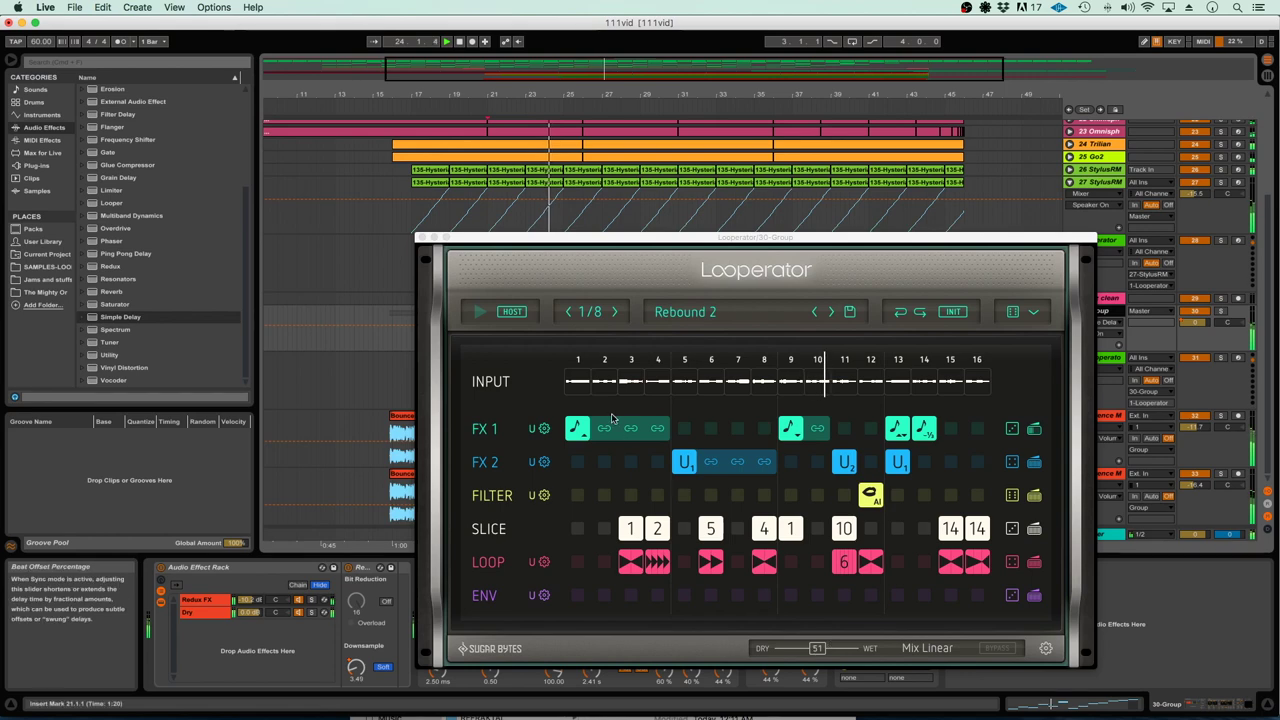
{"action": "left_click", "coordinate": [421, 238]}
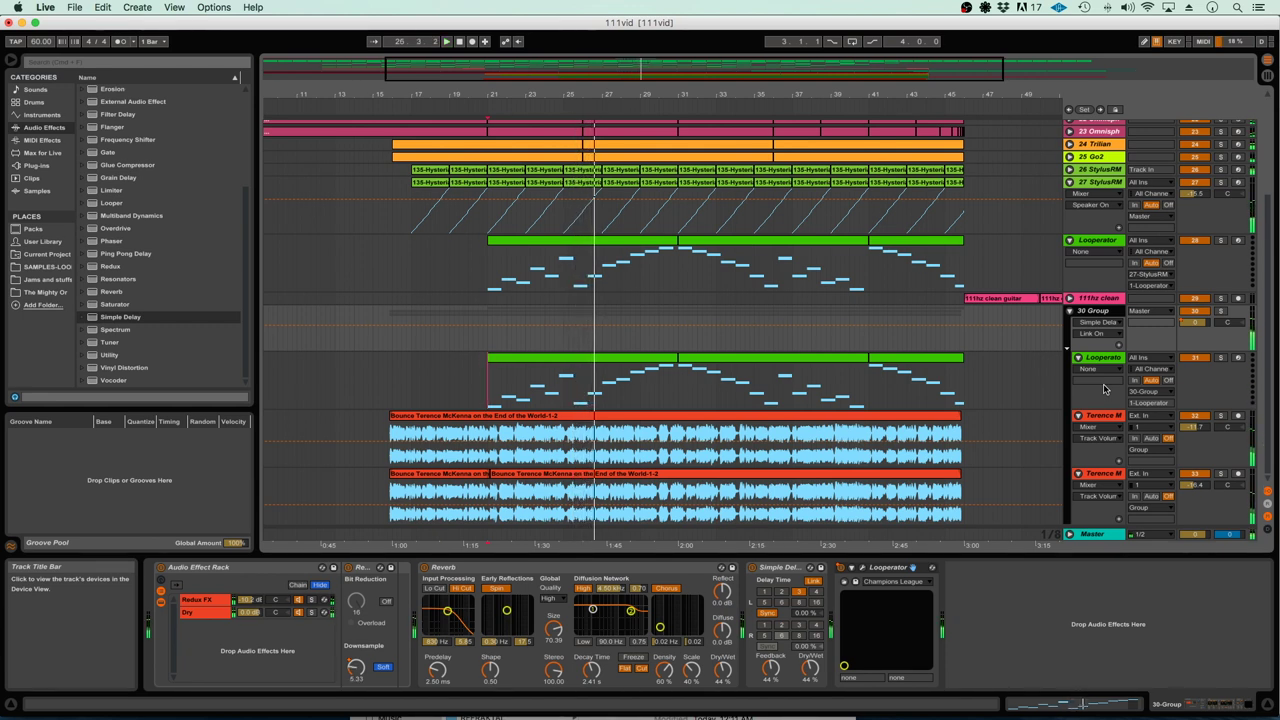
Open the first Terence McKenna track's voice clip and show the beginning of its transposition envelope
{"action": "scroll", "coordinate": [992, 412], "scroll_direction": "right", "scroll_amount": 5}
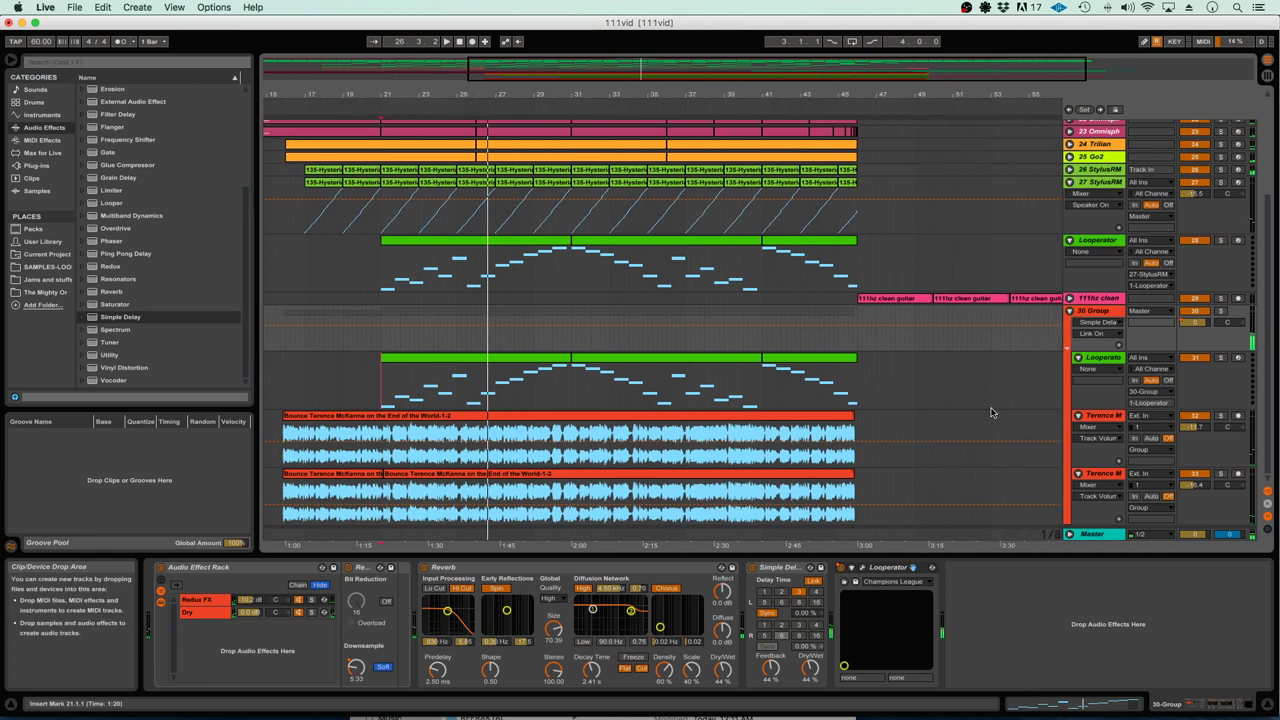
{"action": "left_click", "coordinate": [1110, 362]}
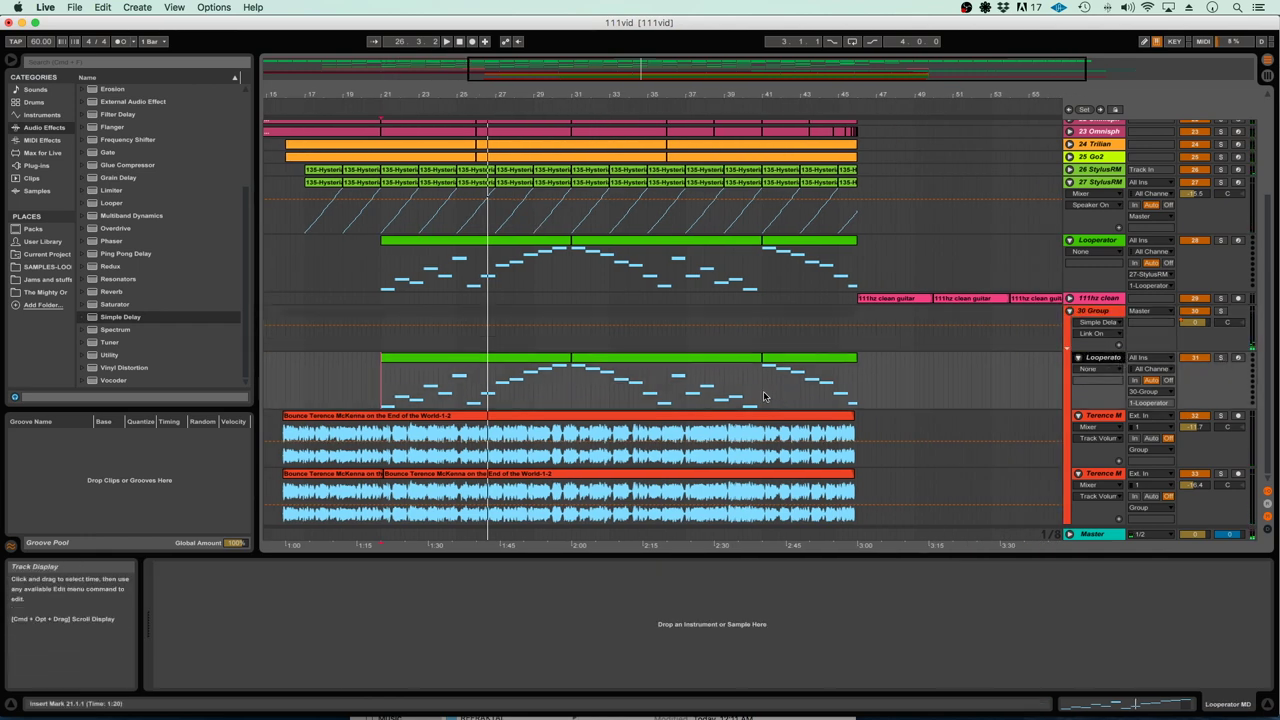
{"action": "left_click", "coordinate": [1092, 415]}
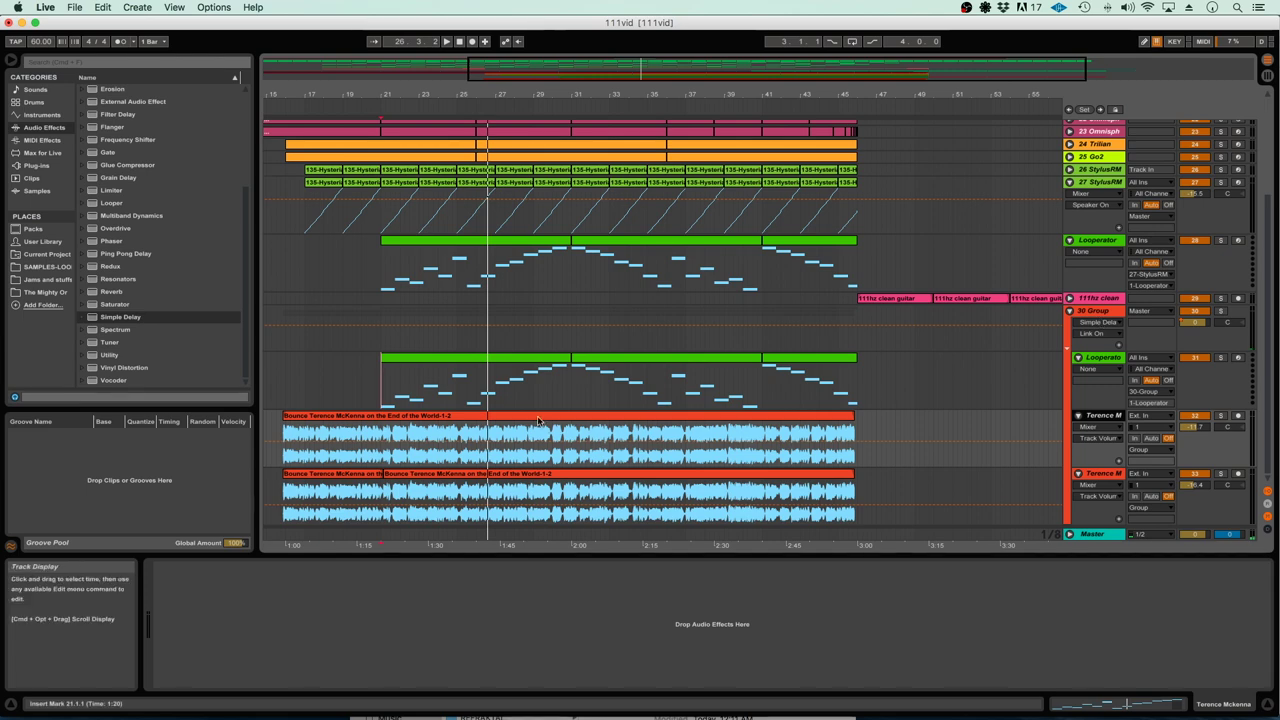
{"action": "double_click", "coordinate": [428, 418]}
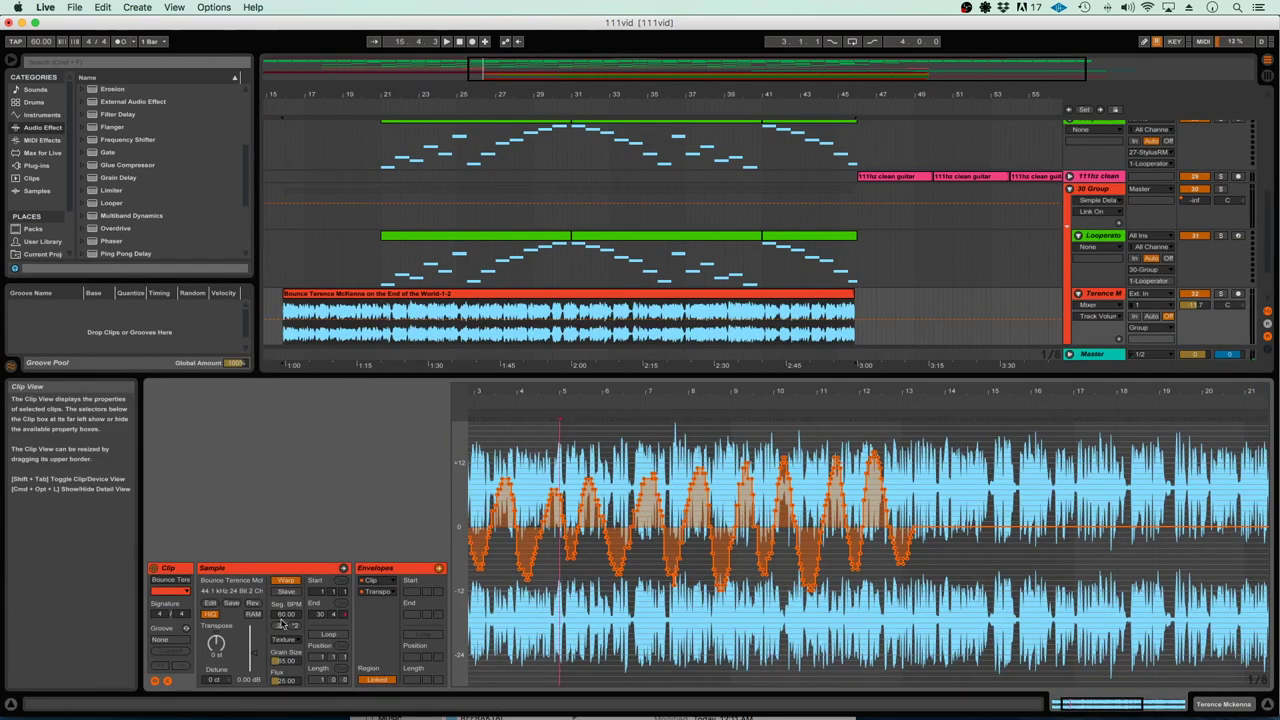
{"action": "right_click", "coordinate": [218, 645]}
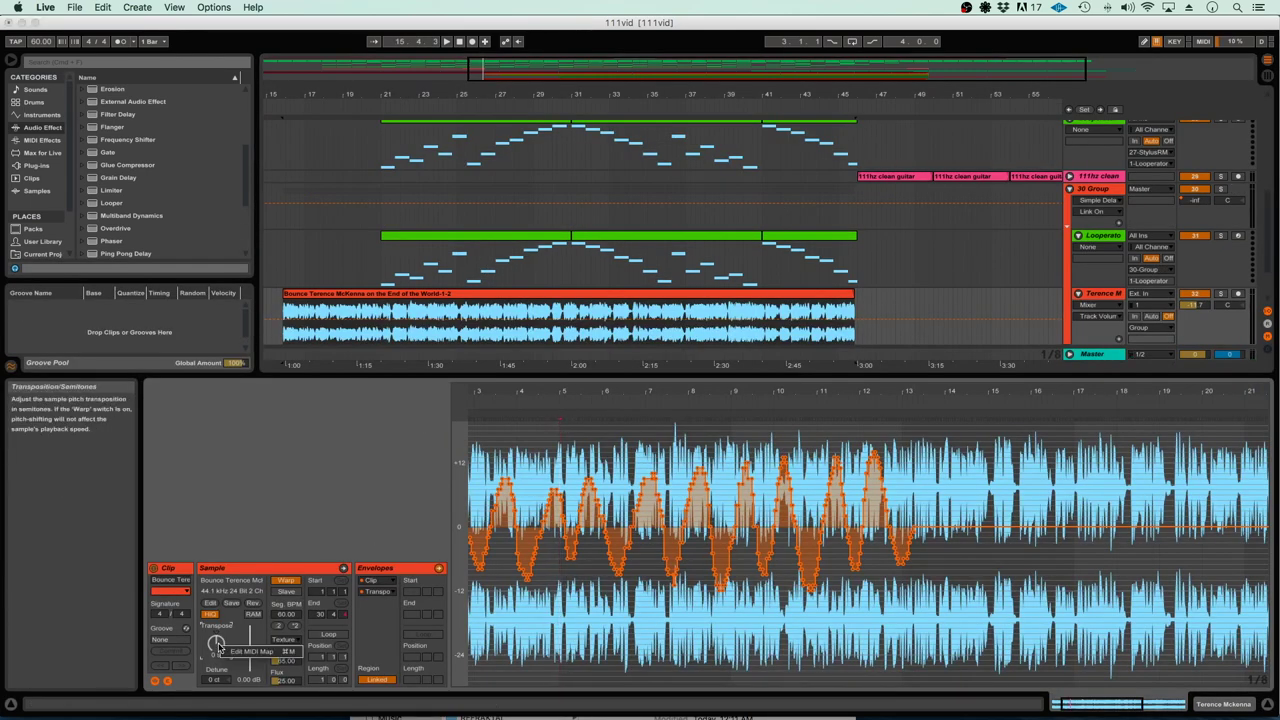
{"action": "left_click", "coordinate": [250, 529]}
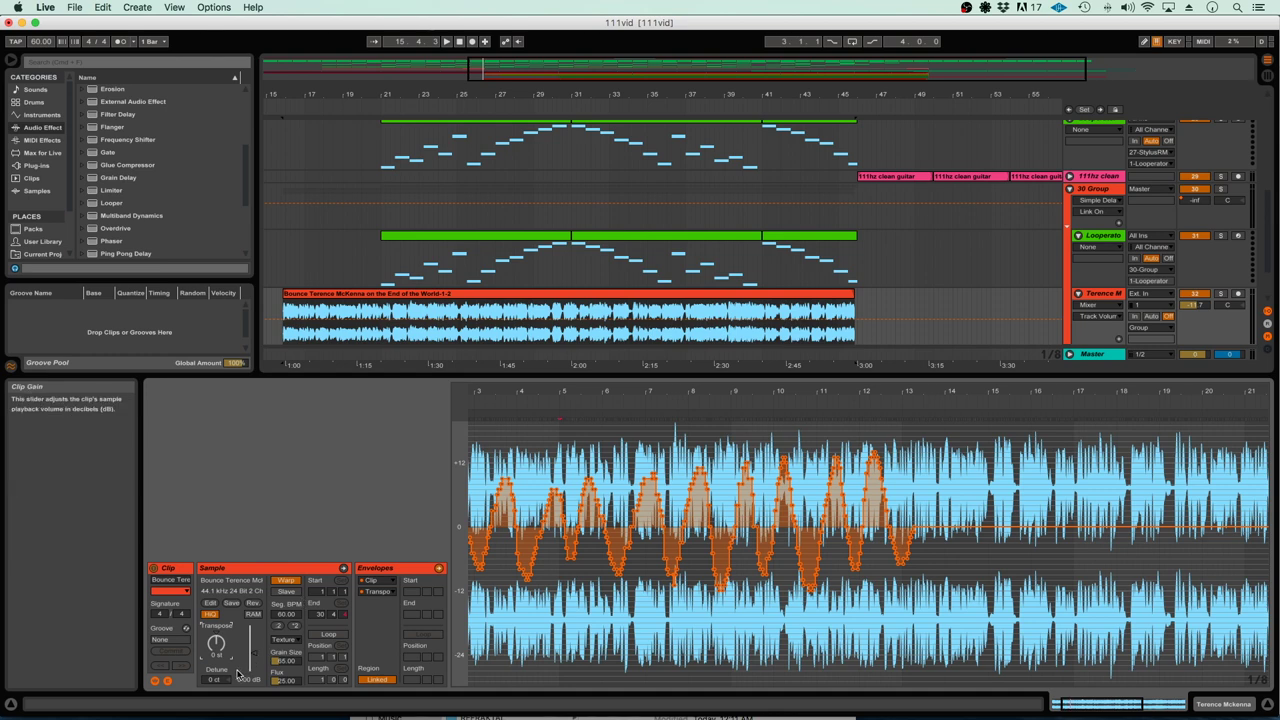
{"action": "scroll", "coordinate": [487, 528], "scroll_direction": "left", "scroll_amount": 3}
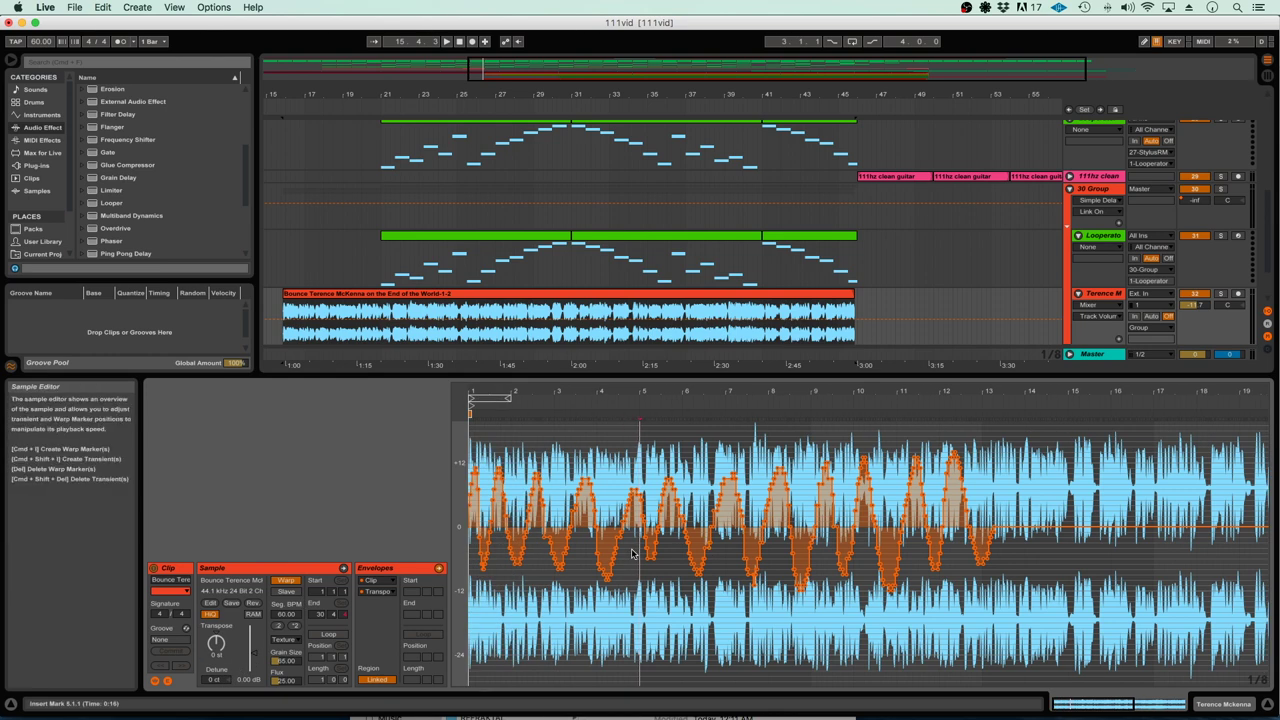
Turn on drawing mode and redraw the envelope's first beat in 1/256 steps, rising to about +7 st and falling to about -10 st
{"action": "key", "text": "b"}
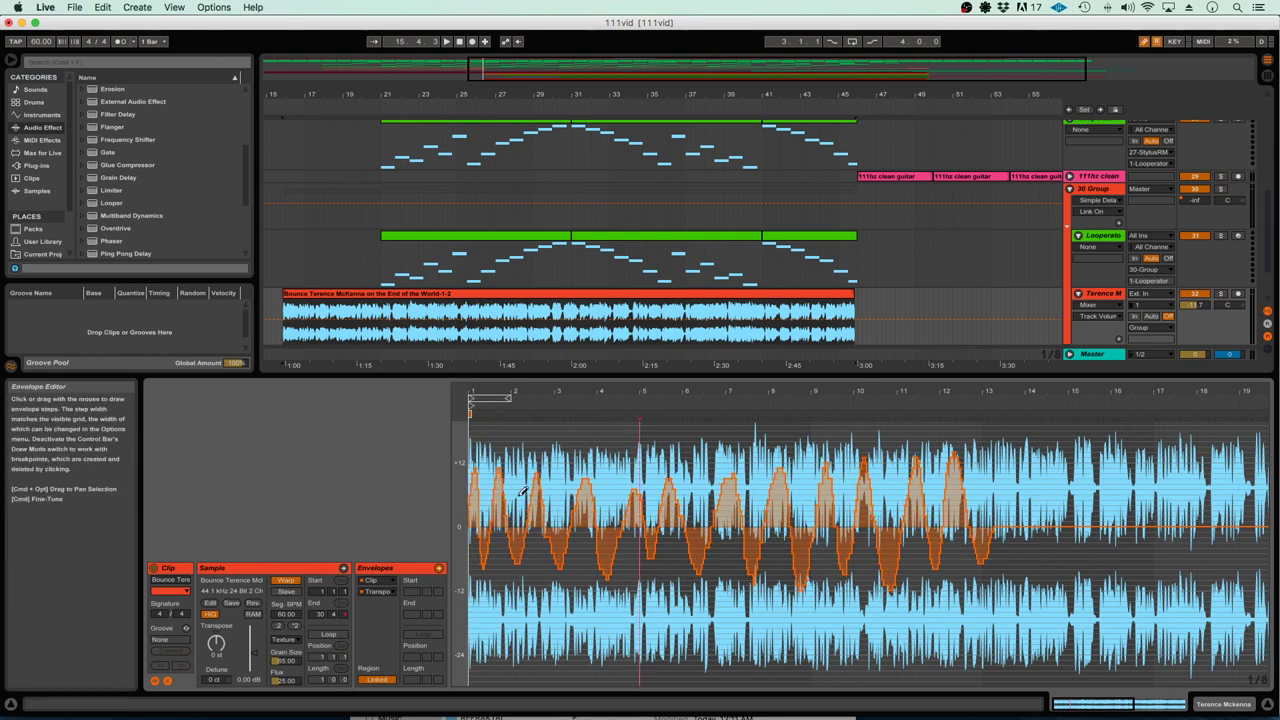
{"action": "key", "text": "minus"}
{"action": "key", "text": "minus"}
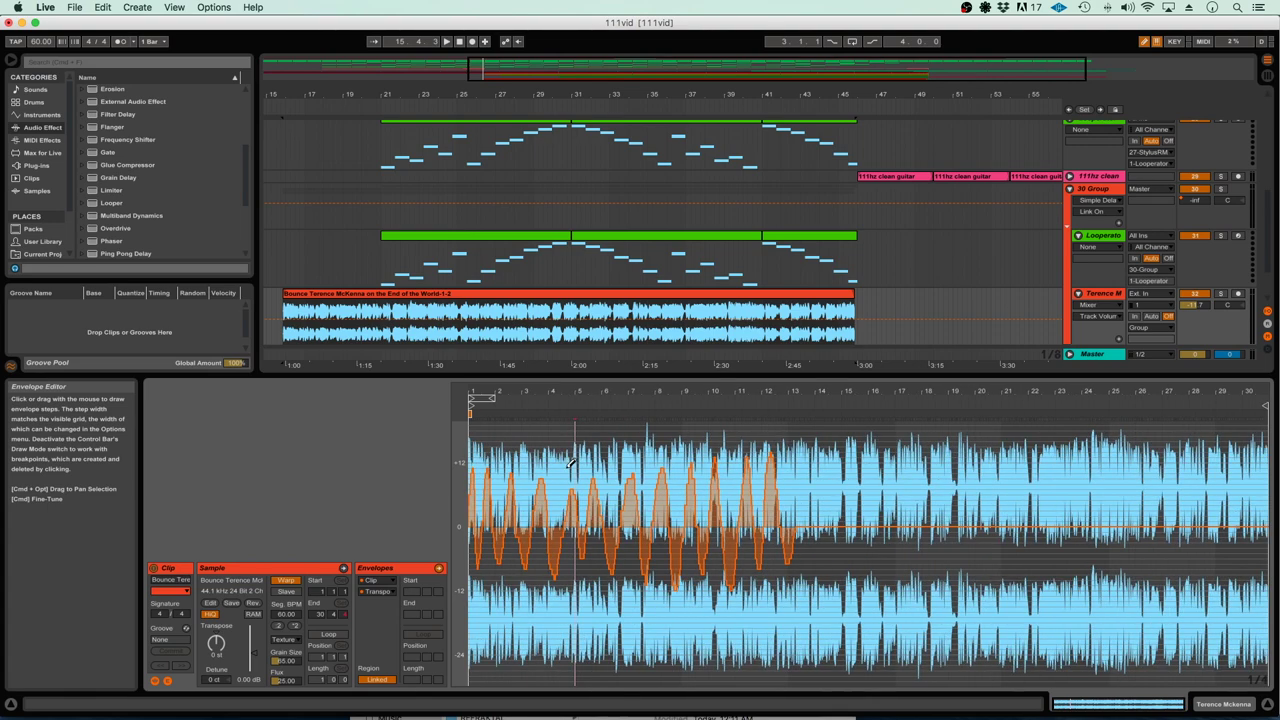
{"action": "scroll", "coordinate": [570, 465], "scroll_direction": "up", "scroll_amount": 10}
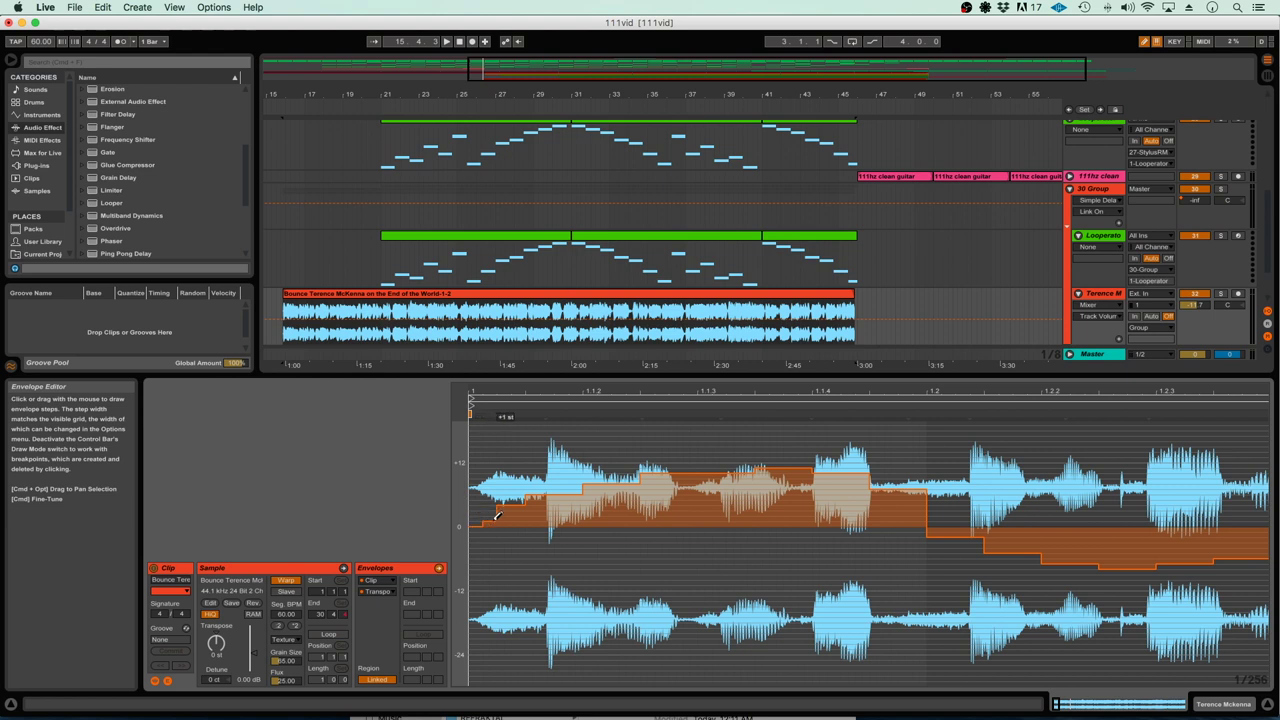
{"action": "mouse_move", "coordinate": [613, 484]}
{"action": "left_mouse_down"}
{"action": "mouse_move", "coordinate": [761, 573]}
{"action": "mouse_move", "coordinate": [802, 578]}
{"action": "mouse_move", "coordinate": [890, 537]}
{"action": "left_mouse_up"}
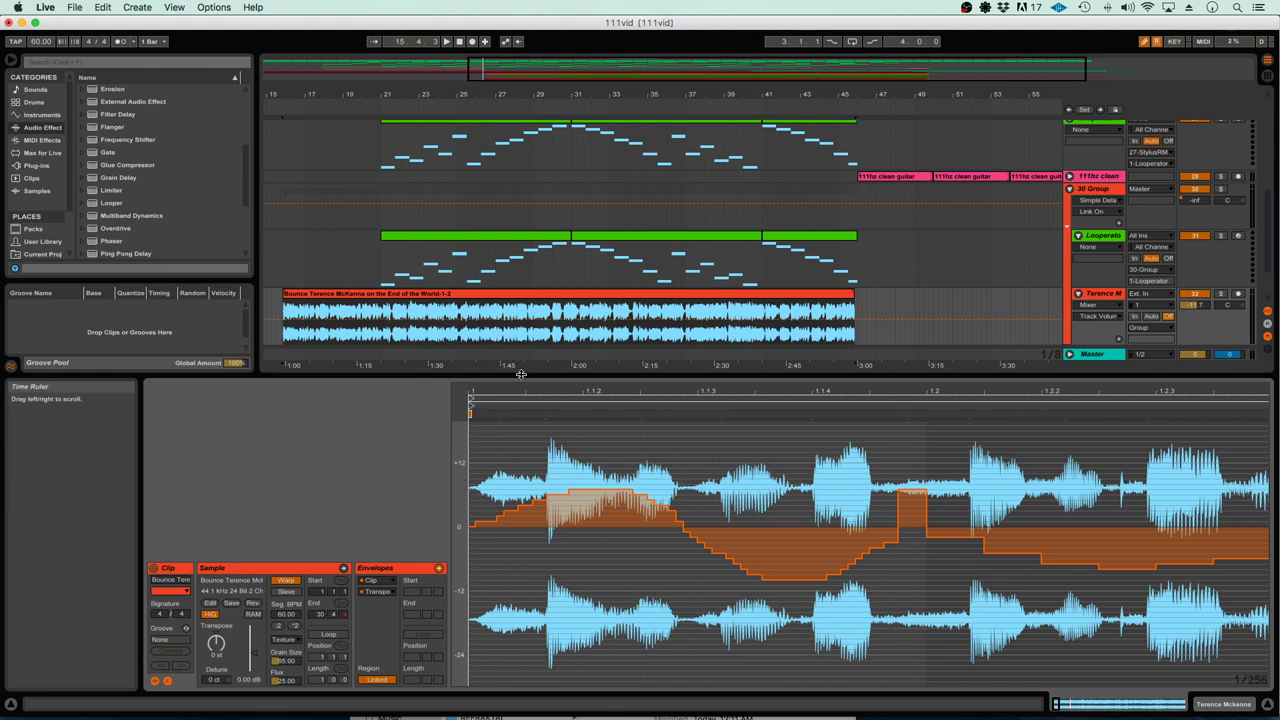
Enlarge the clip editor and redraw the transposition envelope from beat 1.1 to 1.3 as waves between about +8 and -9 st
{"action": "left_click_drag", "start_coordinate": [515, 373], "coordinate": [512, 266]}
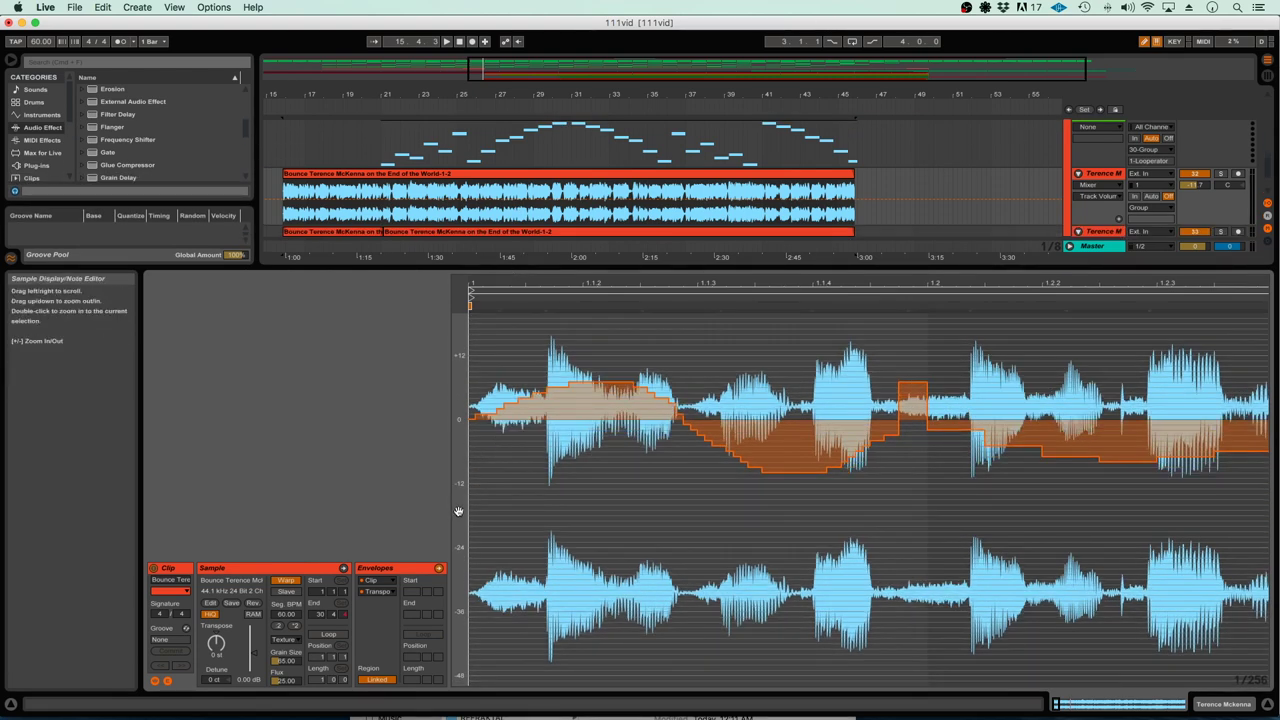
{"action": "scroll", "coordinate": [598, 487], "scroll_direction": "up", "scroll_amount": 2}
{"action": "scroll", "coordinate": [598, 487], "scroll_direction": "right", "scroll_amount": 2}
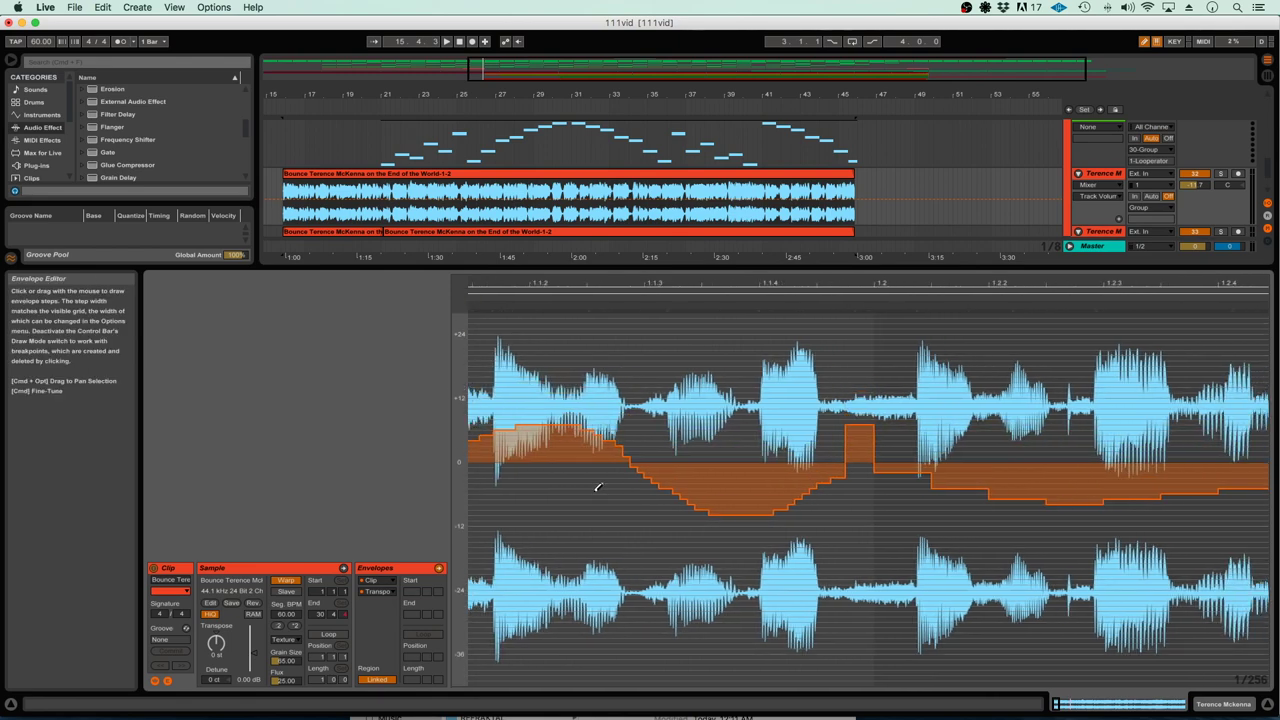
{"action": "scroll", "coordinate": [598, 487], "scroll_direction": "left", "scroll_amount": 2}
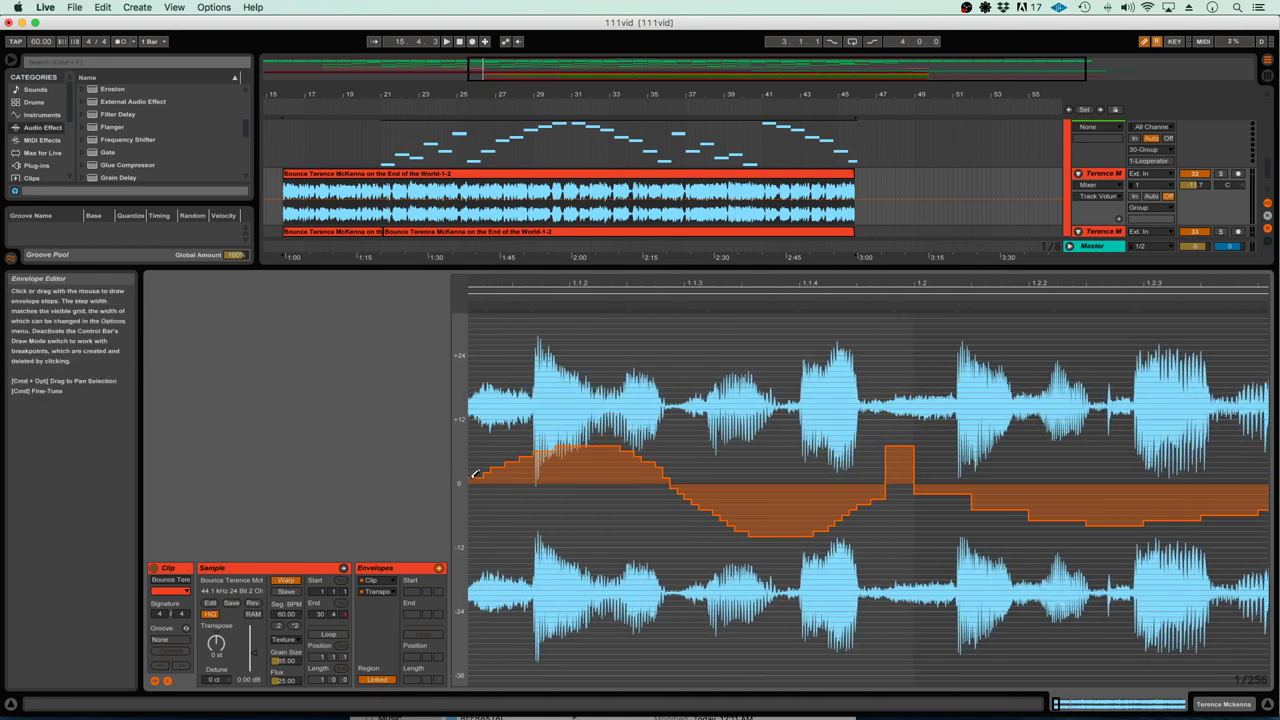
{"action": "scroll", "coordinate": [474, 476], "scroll_direction": "left", "scroll_amount": 1}
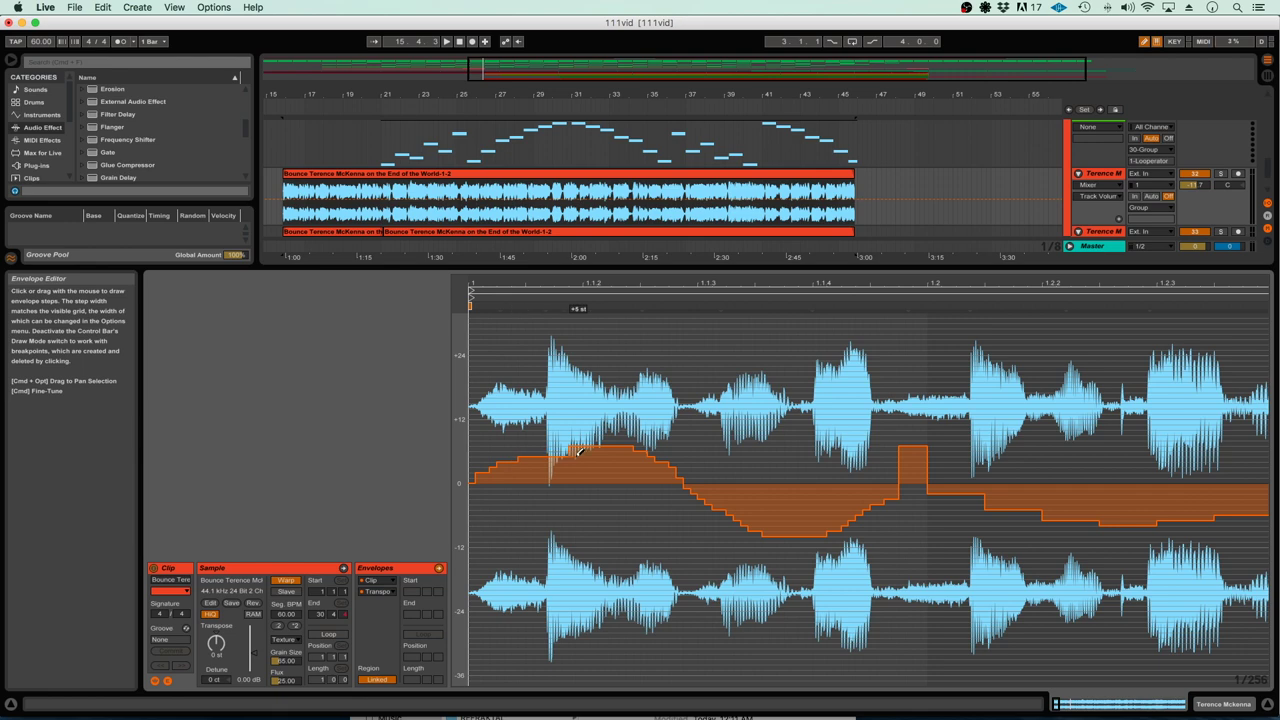
{"action": "mouse_move", "coordinate": [622, 496]}
{"action": "left_mouse_down"}
{"action": "mouse_move", "coordinate": [663, 516]}
{"action": "mouse_move", "coordinate": [797, 445]}
{"action": "mouse_move", "coordinate": [848, 443]}
{"action": "mouse_move", "coordinate": [985, 525]}
{"action": "mouse_move", "coordinate": [1166, 436]}
{"action": "left_mouse_up"}
{"action": "scroll", "coordinate": [1150, 440], "scroll_direction": "right", "scroll_amount": 10}
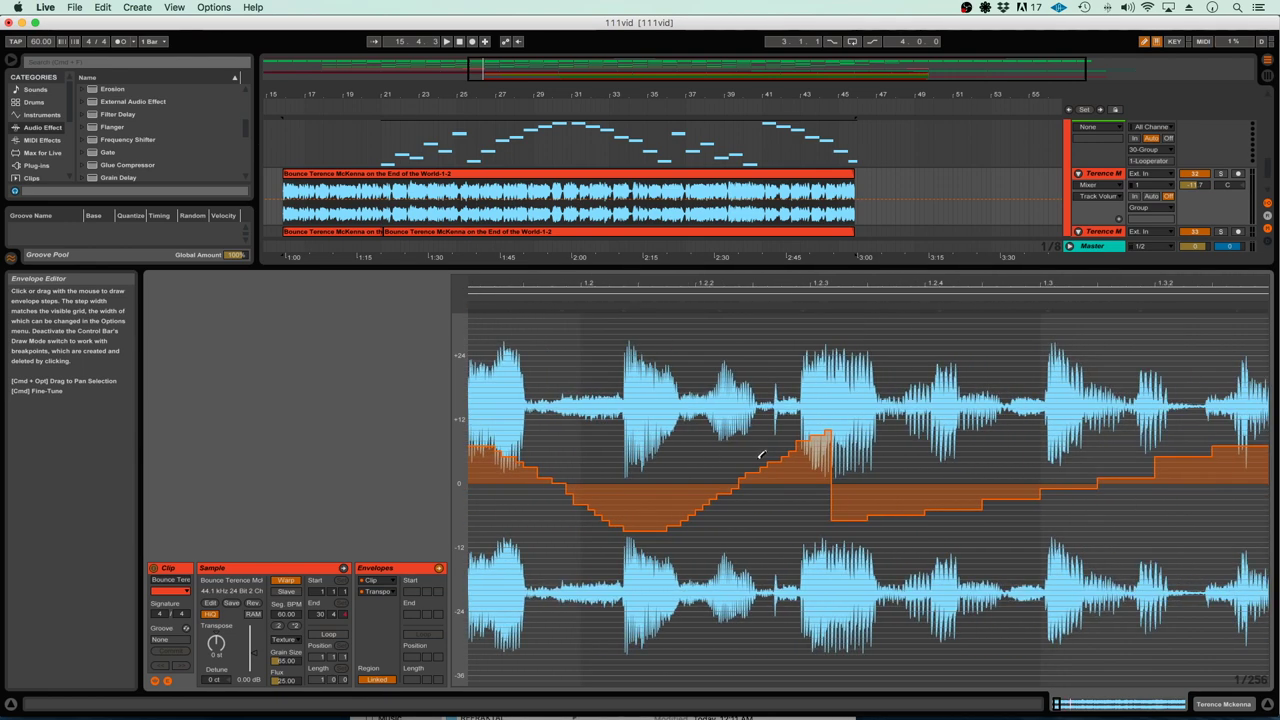
{"action": "mouse_move", "coordinate": [786, 455]}
{"action": "left_mouse_down"}
{"action": "mouse_move", "coordinate": [898, 446]}
{"action": "mouse_move", "coordinate": [1008, 500]}
{"action": "left_mouse_up"}
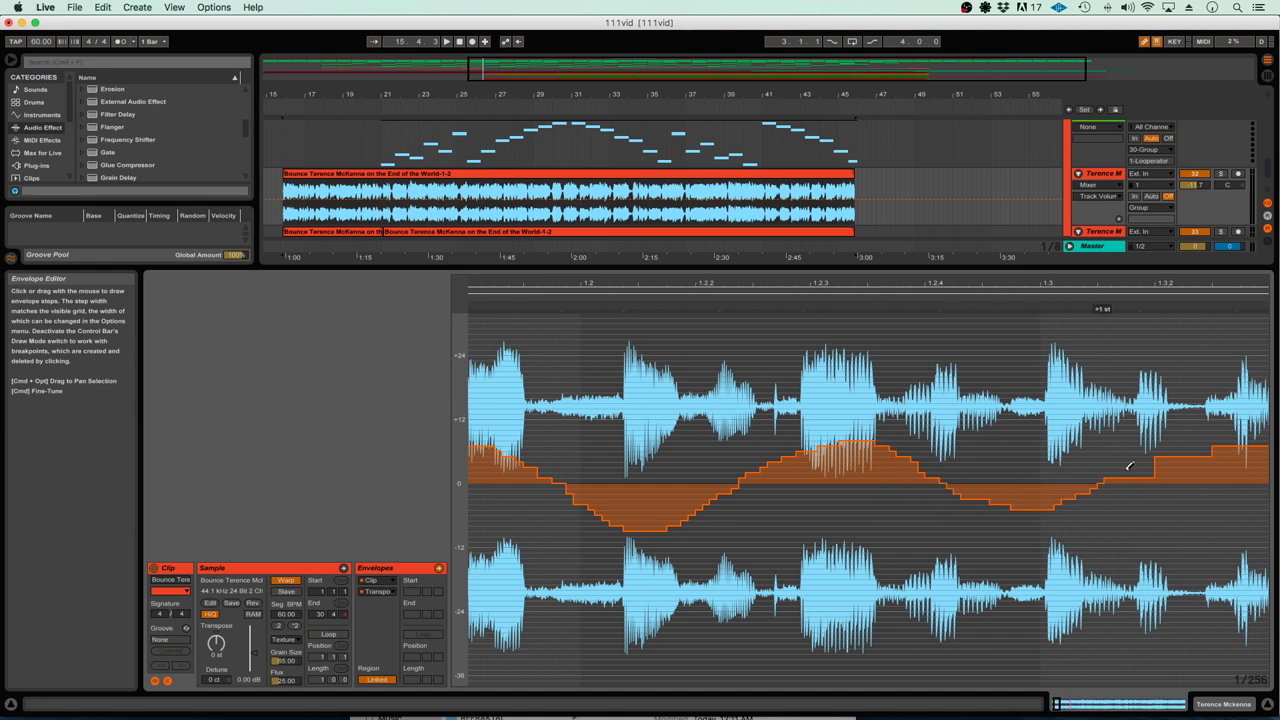
Redraw the transposition envelope from beat 1.3 to 2.2 as waves swinging between about +11 and -11 st
{"action": "scroll", "coordinate": [1040, 455], "scroll_direction": "right", "scroll_amount": 10}
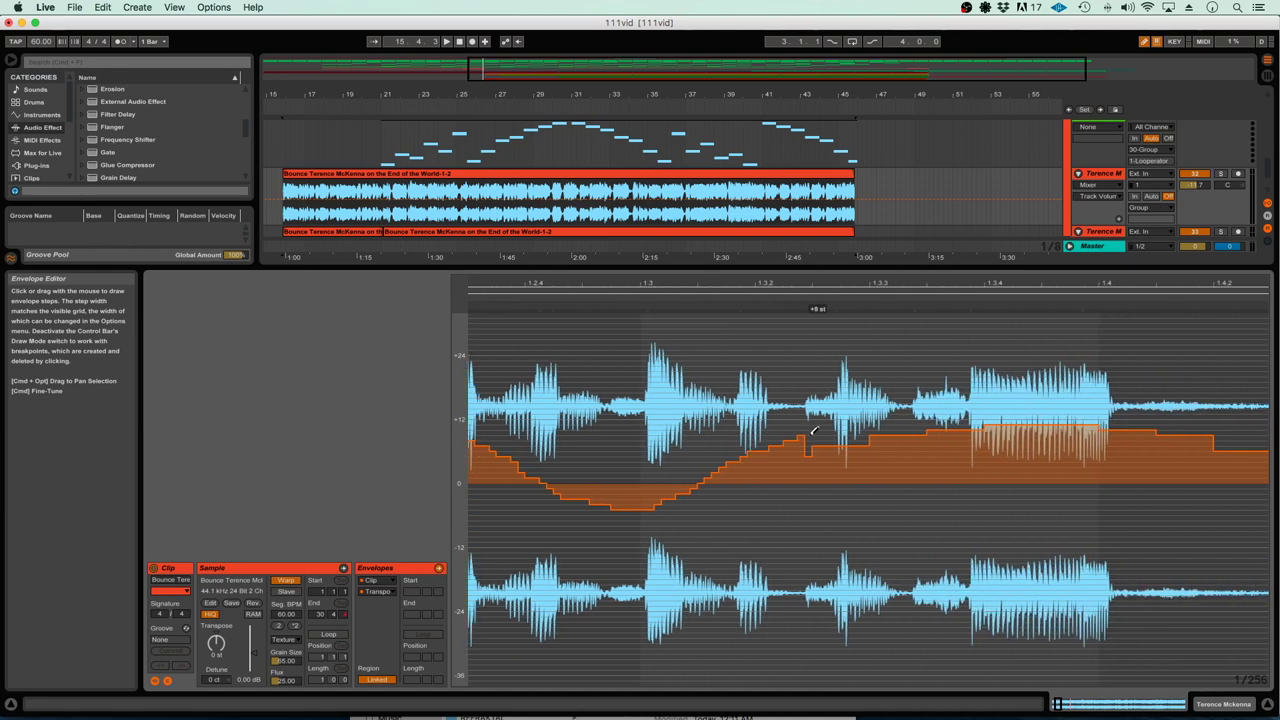
{"action": "mouse_move", "coordinate": [813, 430]}
{"action": "left_mouse_down"}
{"action": "mouse_move", "coordinate": [902, 454]}
{"action": "mouse_move", "coordinate": [966, 510]}
{"action": "mouse_move", "coordinate": [1062, 506]}
{"action": "mouse_move", "coordinate": [1155, 465]}
{"action": "left_mouse_up"}
{"action": "scroll", "coordinate": [964, 480], "scroll_direction": "right", "scroll_amount": 6}
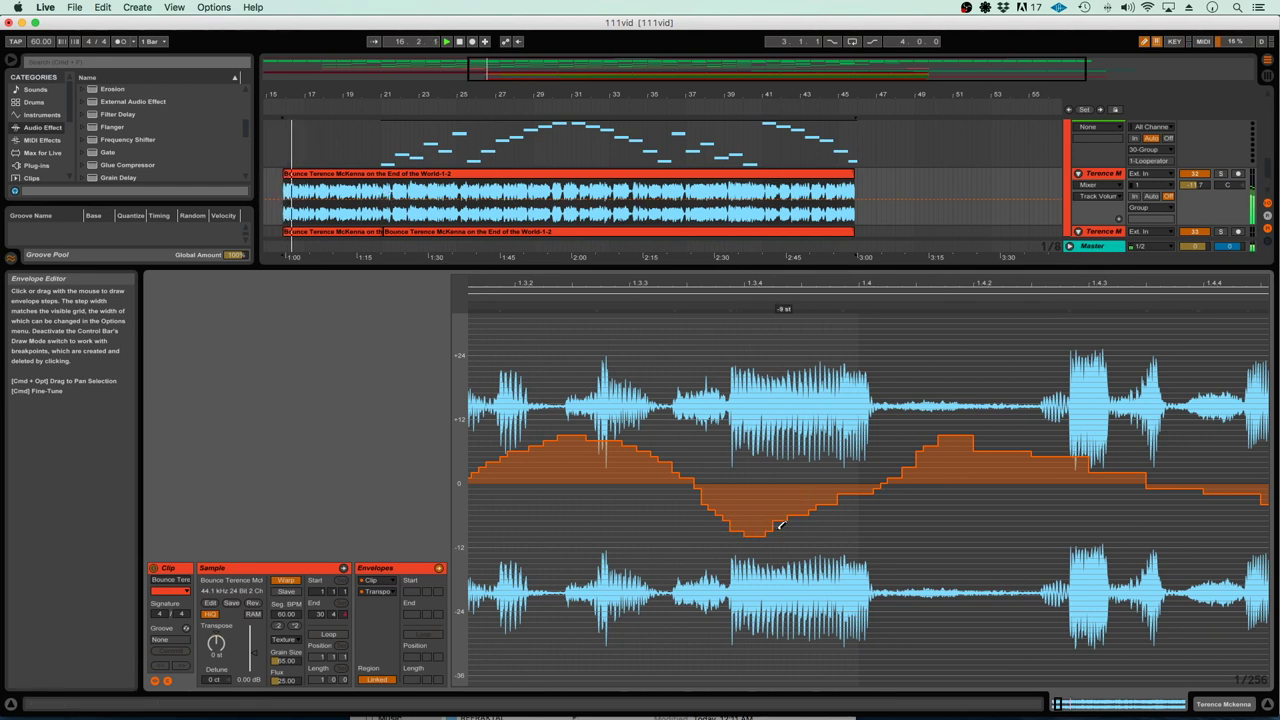
{"action": "mouse_move", "coordinate": [781, 525]}
{"action": "left_mouse_down"}
{"action": "mouse_move", "coordinate": [906, 437]}
{"action": "mouse_move", "coordinate": [1060, 486]}
{"action": "mouse_move", "coordinate": [1215, 500]}
{"action": "mouse_move", "coordinate": [1178, 481]}
{"action": "left_mouse_up"}
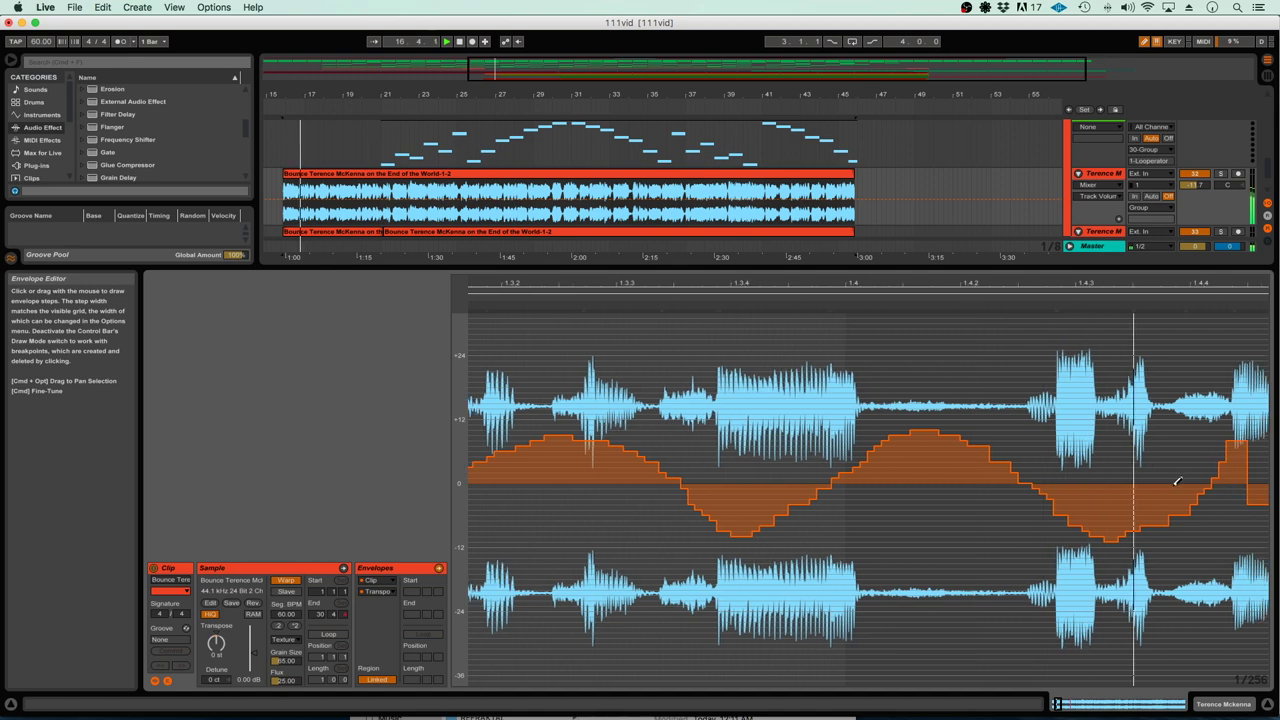
{"action": "scroll", "coordinate": [1172, 482], "scroll_direction": "right", "scroll_amount": 12}
{"action": "mouse_move", "coordinate": [612, 508]}
{"action": "left_mouse_down"}
{"action": "mouse_move", "coordinate": [668, 440]}
{"action": "mouse_move", "coordinate": [717, 428]}
{"action": "mouse_move", "coordinate": [889, 511]}
{"action": "mouse_move", "coordinate": [1041, 445]}
{"action": "mouse_move", "coordinate": [1238, 494]}
{"action": "left_mouse_up"}
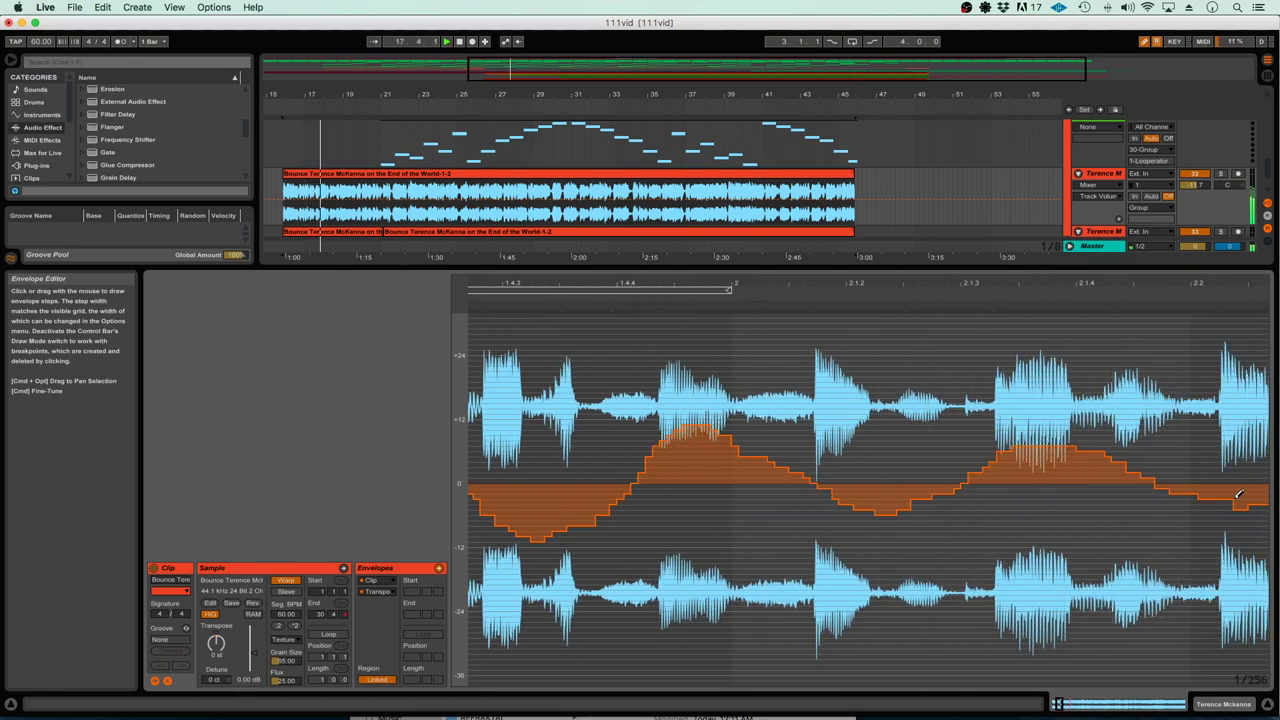
Redraw the rest of bar 2 in the transposition envelope as waves between about +10 and -8 st, changing to 1/128 steps
{"action": "scroll", "coordinate": [1238, 494], "scroll_direction": "right", "scroll_amount": 5}
{"action": "mouse_move", "coordinate": [920, 498]}
{"action": "left_mouse_down"}
{"action": "mouse_move", "coordinate": [1035, 510]}
{"action": "mouse_move", "coordinate": [1161, 447]}
{"action": "mouse_move", "coordinate": [1264, 432]}
{"action": "left_mouse_up"}
{"action": "scroll", "coordinate": [1011, 470], "scroll_direction": "right", "scroll_amount": 10}
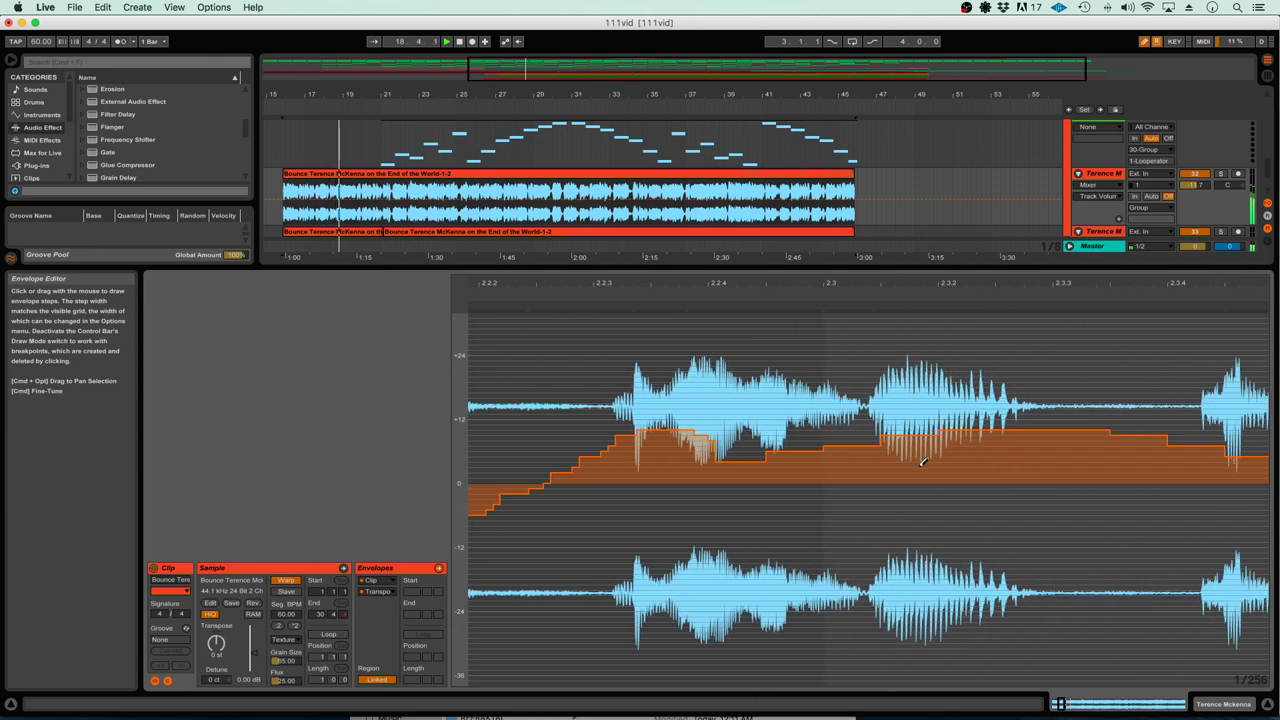
{"action": "key", "text": "minus"}
{"action": "key", "text": "minus"}
{"action": "mouse_move", "coordinate": [760, 466]}
{"action": "left_mouse_down"}
{"action": "mouse_move", "coordinate": [796, 436]}
{"action": "mouse_move", "coordinate": [823, 433]}
{"action": "mouse_move", "coordinate": [901, 502]}
{"action": "mouse_move", "coordinate": [951, 506]}
{"action": "mouse_move", "coordinate": [1074, 440]}
{"action": "mouse_move", "coordinate": [1202, 496]}
{"action": "left_mouse_up"}
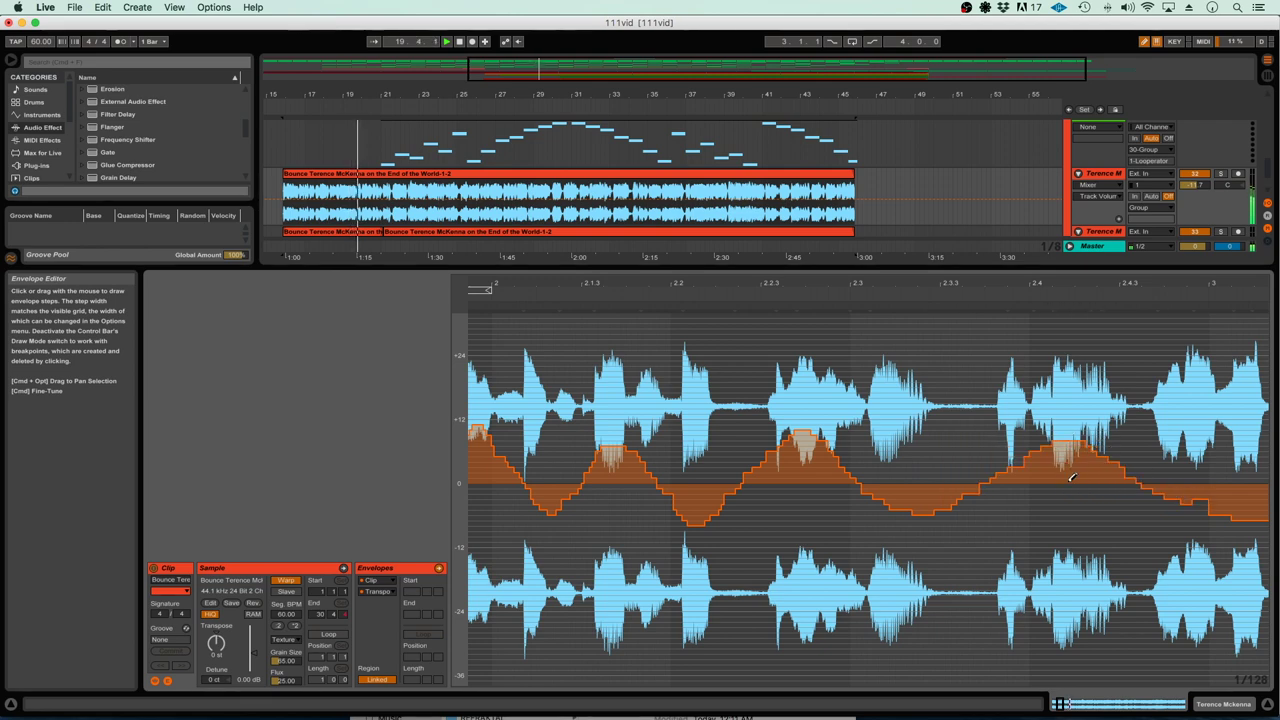
Redraw bars 3 and 4 of the transposition envelope in 1/64 steps as waves between about +8 and -6 st
{"action": "scroll", "coordinate": [1072, 478], "scroll_direction": "down", "scroll_amount": 2}
{"action": "mouse_move", "coordinate": [931, 486]}
{"action": "left_mouse_down"}
{"action": "mouse_move", "coordinate": [1040, 462]}
{"action": "mouse_move", "coordinate": [1190, 465]}
{"action": "mouse_move", "coordinate": [1222, 492]}
{"action": "mouse_move", "coordinate": [1183, 503]}
{"action": "left_mouse_up"}
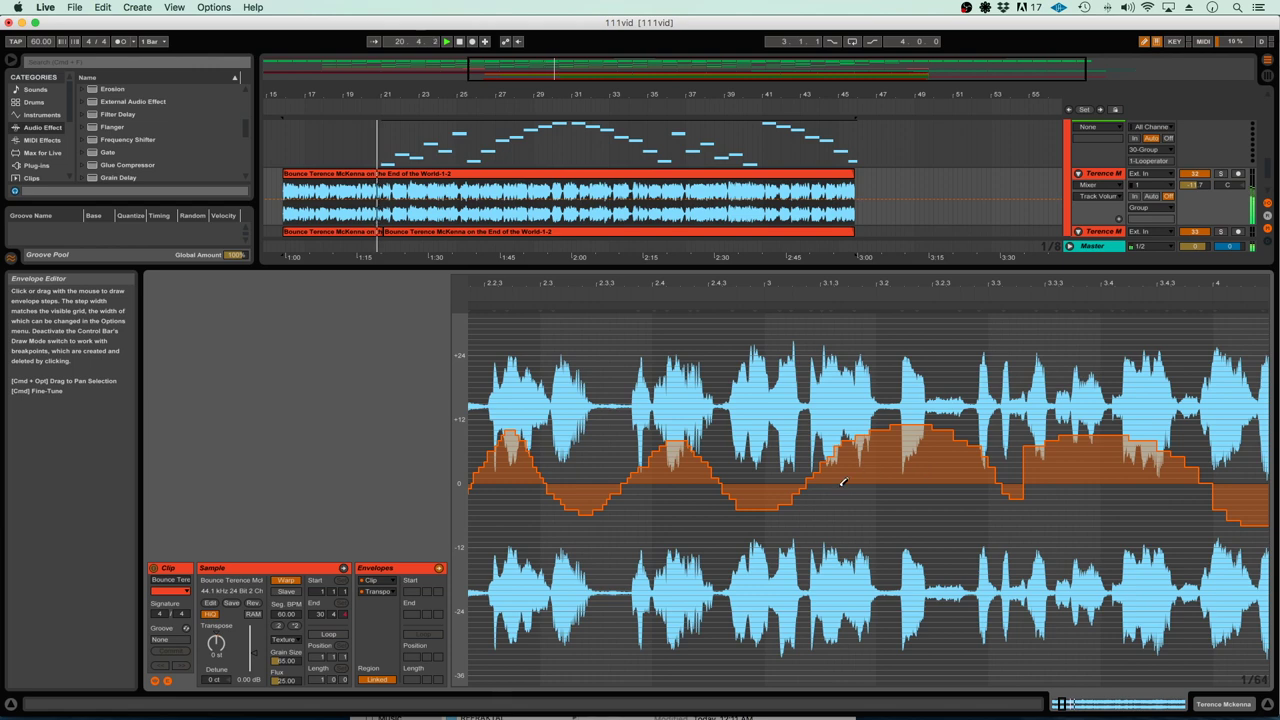
{"action": "mouse_move", "coordinate": [800, 493]}
{"action": "left_mouse_down"}
{"action": "mouse_move", "coordinate": [888, 441]}
{"action": "mouse_move", "coordinate": [958, 467]}
{"action": "mouse_move", "coordinate": [830, 481]}
{"action": "mouse_move", "coordinate": [912, 453]}
{"action": "mouse_move", "coordinate": [984, 496]}
{"action": "mouse_move", "coordinate": [1022, 496]}
{"action": "mouse_move", "coordinate": [1108, 458]}
{"action": "left_mouse_up"}
{"action": "scroll", "coordinate": [1108, 458], "scroll_direction": "right", "scroll_amount": 5}
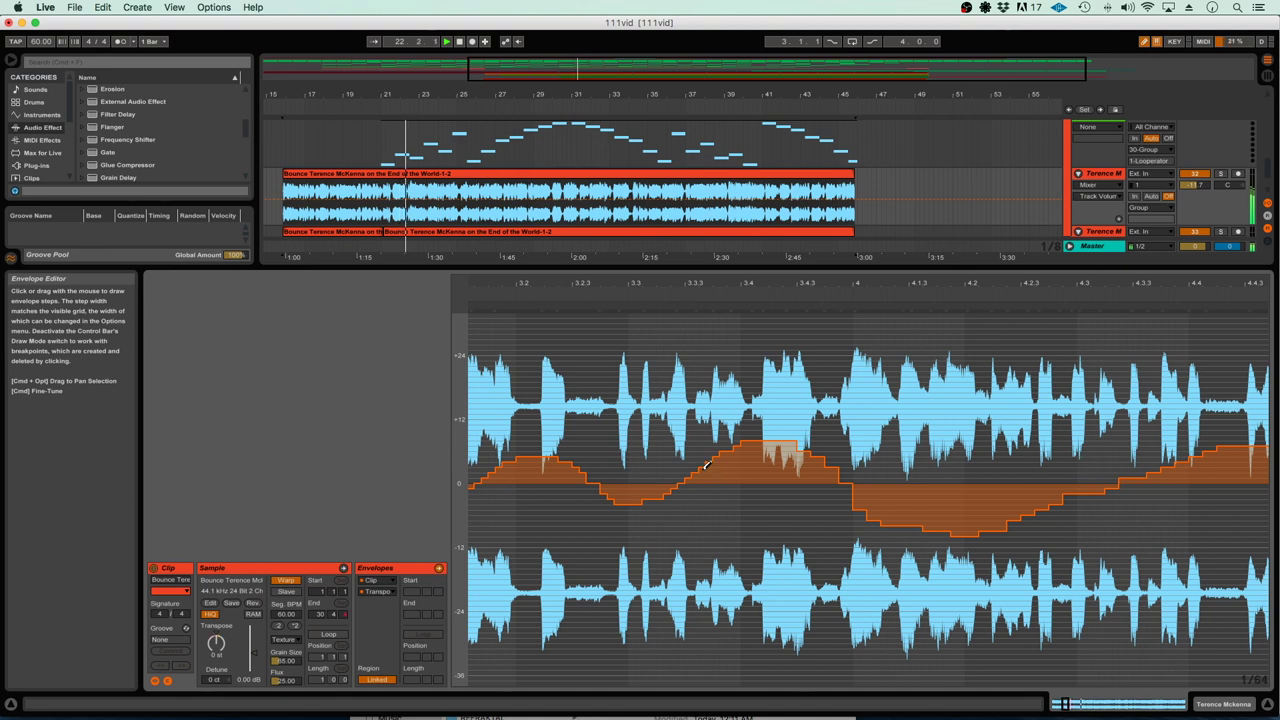
{"action": "mouse_move", "coordinate": [803, 440]}
{"action": "left_mouse_down"}
{"action": "mouse_move", "coordinate": [924, 512]}
{"action": "mouse_move", "coordinate": [1015, 491]}
{"action": "mouse_move", "coordinate": [1075, 460]}
{"action": "left_mouse_up"}
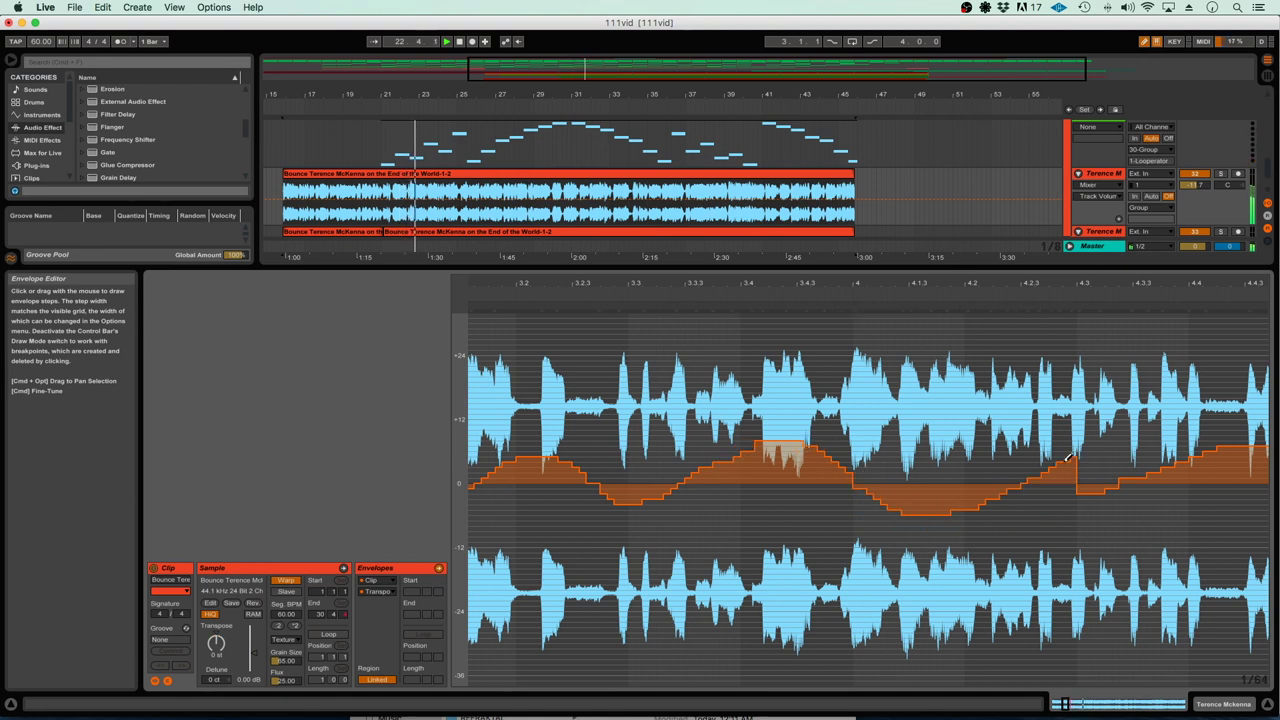
{"action": "scroll", "coordinate": [1075, 461], "scroll_direction": "right", "scroll_amount": 3}
{"action": "mouse_move", "coordinate": [902, 448]}
{"action": "left_mouse_down"}
{"action": "mouse_move", "coordinate": [946, 444]}
{"action": "mouse_move", "coordinate": [1146, 510]}
{"action": "mouse_move", "coordinate": [1157, 500]}
{"action": "left_mouse_up"}
{"action": "scroll", "coordinate": [1166, 504], "scroll_direction": "right", "scroll_amount": 3}
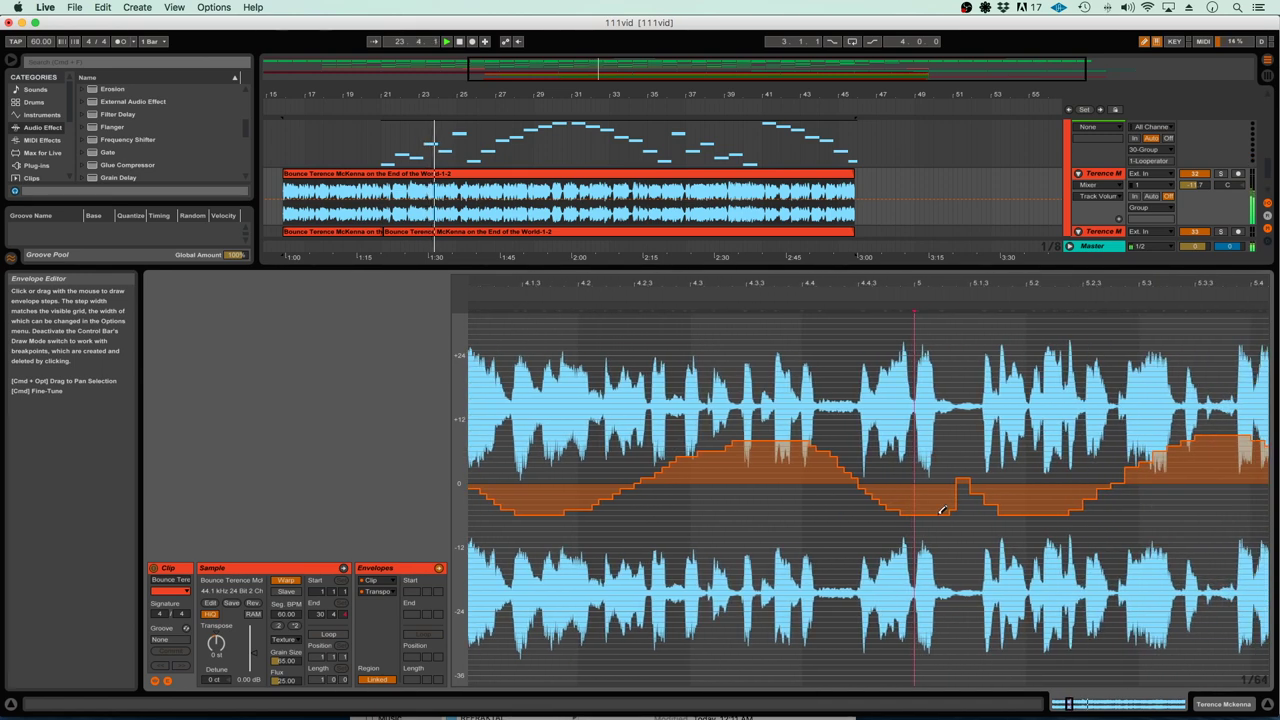
Continue the 1/64-step transposition waves from bar 5 to beat 6.3, between about +7 and -7 st
{"action": "mouse_move", "coordinate": [942, 510]}
{"action": "left_mouse_down"}
{"action": "mouse_move", "coordinate": [1037, 447]}
{"action": "mouse_move", "coordinate": [1125, 444]}
{"action": "mouse_move", "coordinate": [1190, 485]}
{"action": "left_mouse_up"}
{"action": "scroll", "coordinate": [869, 500], "scroll_direction": "right", "scroll_amount": 2}
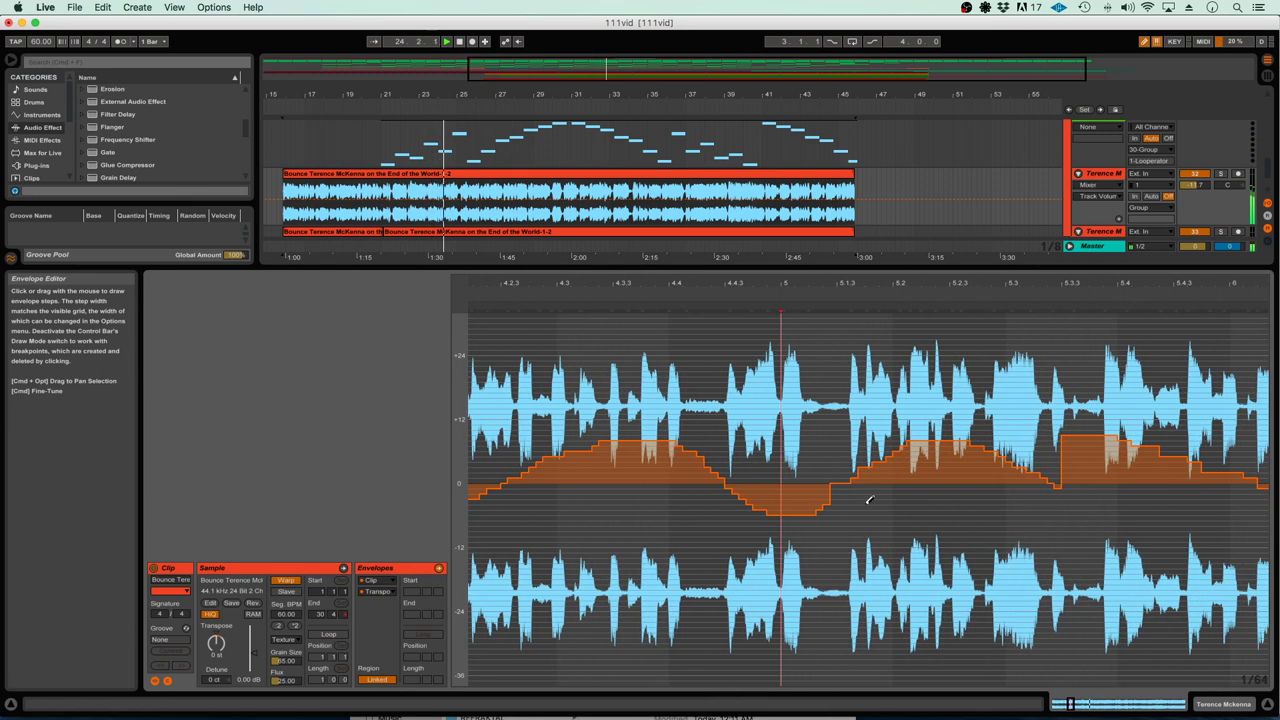
{"action": "mouse_move", "coordinate": [869, 500]}
{"action": "left_mouse_down"}
{"action": "mouse_move", "coordinate": [940, 447]}
{"action": "mouse_move", "coordinate": [1024, 455]}
{"action": "mouse_move", "coordinate": [1105, 507]}
{"action": "left_mouse_up"}
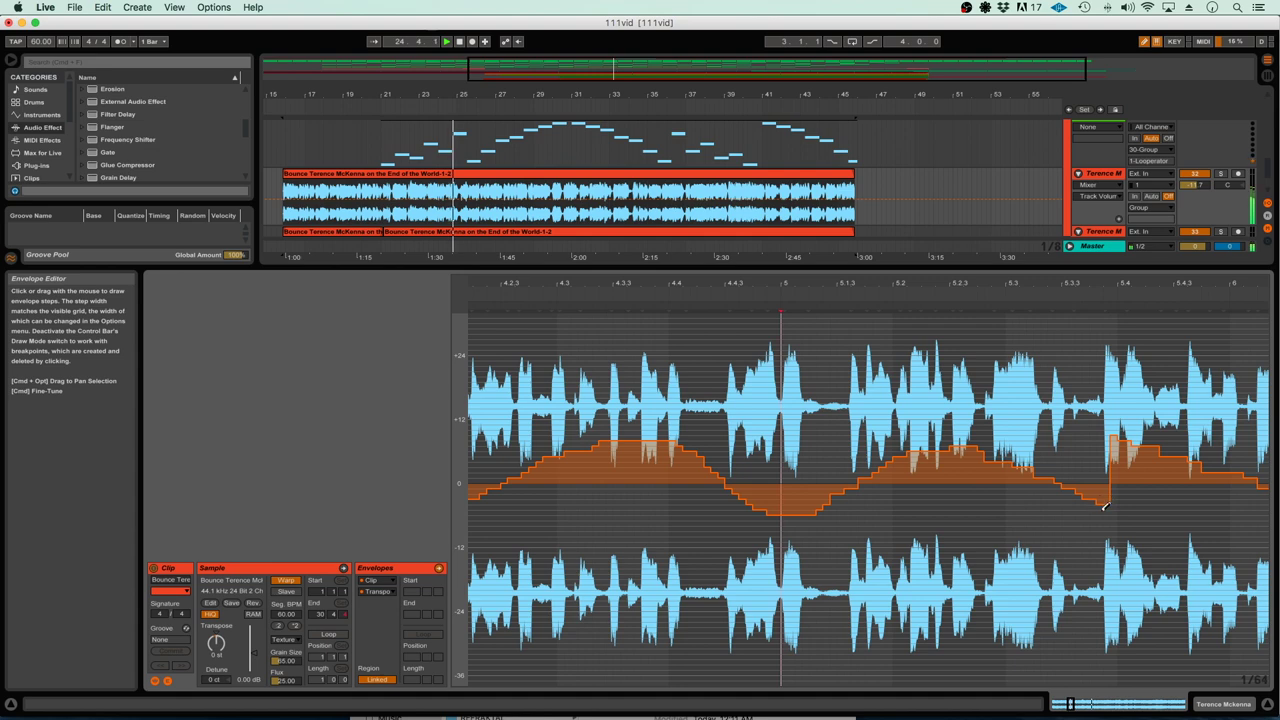
{"action": "scroll", "coordinate": [1105, 507], "scroll_direction": "right", "scroll_amount": 4}
{"action": "mouse_move", "coordinate": [846, 503]}
{"action": "left_mouse_down"}
{"action": "mouse_move", "coordinate": [895, 509]}
{"action": "mouse_move", "coordinate": [1078, 446]}
{"action": "mouse_move", "coordinate": [1236, 519]}
{"action": "left_mouse_up"}
{"action": "scroll", "coordinate": [1236, 519], "scroll_direction": "right", "scroll_amount": 5}
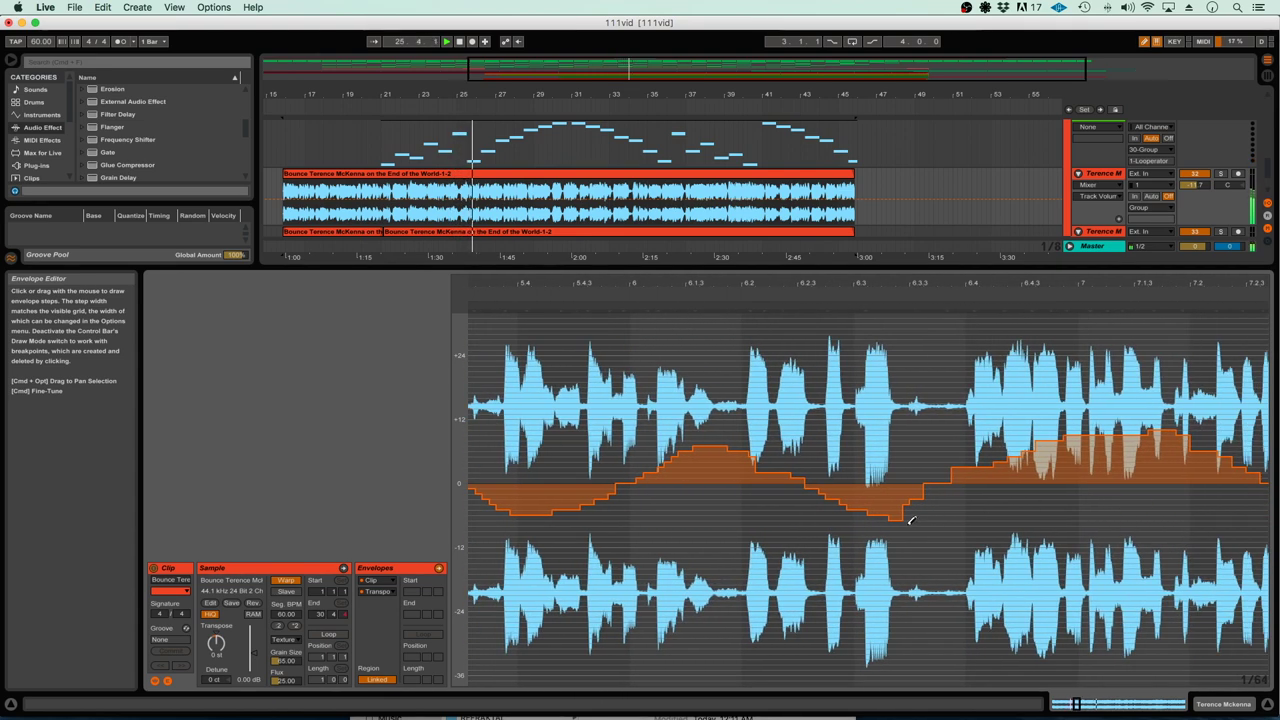
Smooth the transposition envelope from beat 6.3 into bar 8 with 1/64-step waves between about +9 and -7 st
{"action": "mouse_move", "coordinate": [910, 520]}
{"action": "left_mouse_down"}
{"action": "mouse_move", "coordinate": [1126, 439]}
{"action": "mouse_move", "coordinate": [1205, 446]}
{"action": "left_mouse_up"}
{"action": "mouse_move", "coordinate": [1000, 466]}
{"action": "left_mouse_down"}
{"action": "mouse_move", "coordinate": [1158, 448]}
{"action": "mouse_move", "coordinate": [1200, 485]}
{"action": "left_mouse_up"}
{"action": "mouse_move", "coordinate": [1060, 450]}
{"action": "left_mouse_down"}
{"action": "mouse_move", "coordinate": [1110, 452]}
{"action": "mouse_move", "coordinate": [1186, 500]}
{"action": "left_mouse_up"}
{"action": "scroll", "coordinate": [1185, 500], "scroll_direction": "right", "scroll_amount": 7}
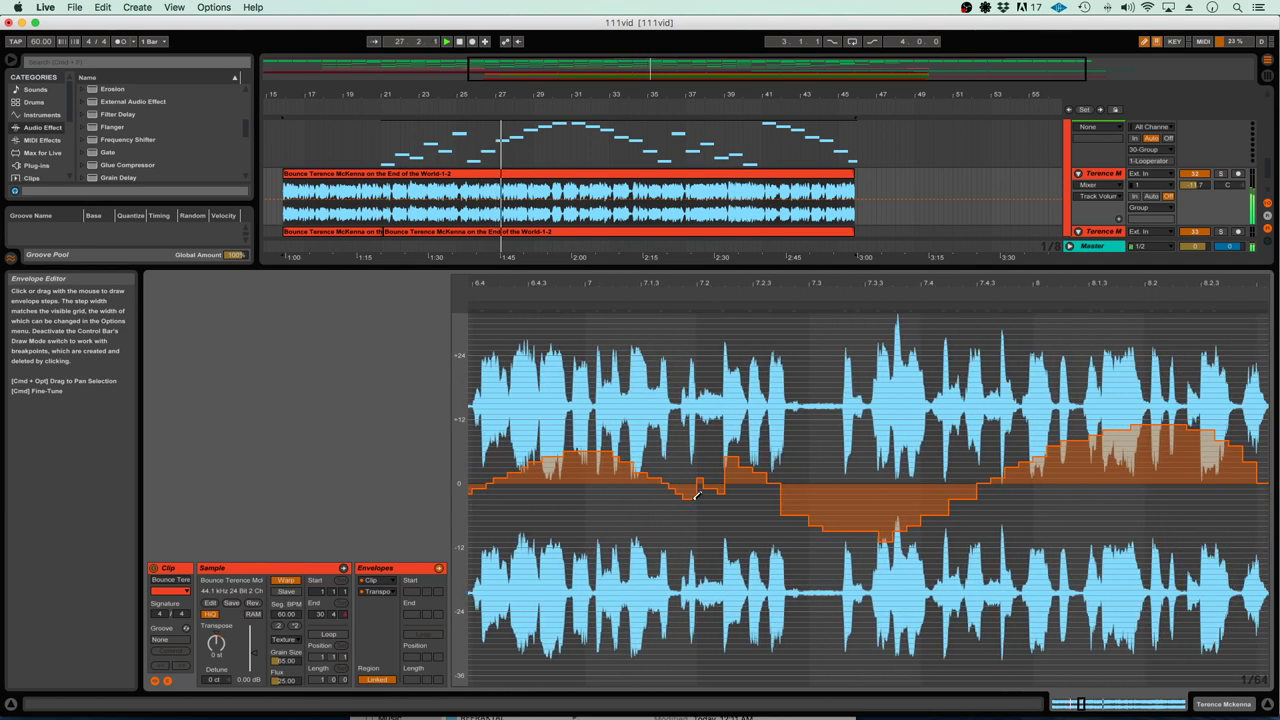
{"action": "mouse_move", "coordinate": [697, 495]}
{"action": "left_mouse_down"}
{"action": "mouse_move", "coordinate": [789, 510]}
{"action": "mouse_move", "coordinate": [970, 439]}
{"action": "mouse_move", "coordinate": [1148, 512]}
{"action": "left_mouse_up"}
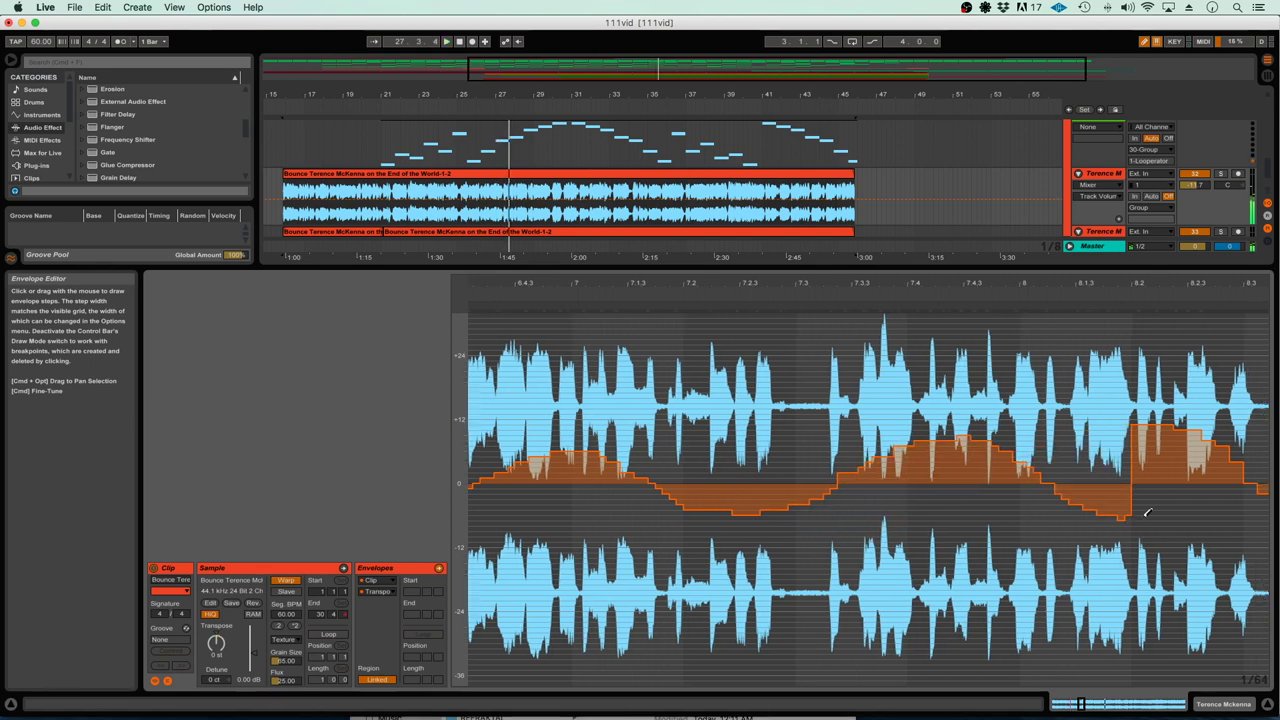
{"action": "scroll", "coordinate": [1148, 512], "scroll_direction": "right", "scroll_amount": 3}
{"action": "mouse_move", "coordinate": [886, 520]}
{"action": "left_mouse_down"}
{"action": "mouse_move", "coordinate": [933, 506]}
{"action": "mouse_move", "coordinate": [1080, 437]}
{"action": "mouse_move", "coordinate": [1163, 446]}
{"action": "mouse_move", "coordinate": [1170, 459]}
{"action": "mouse_move", "coordinate": [1110, 455]}
{"action": "left_mouse_up"}
Redraw the transposition envelope from bar 8 to bar 12 in 1/32 steps as waves between about +8 and -7 st
{"action": "scroll", "coordinate": [1118, 455], "scroll_direction": "right", "scroll_amount": 3}
{"action": "key", "text": "minus"}
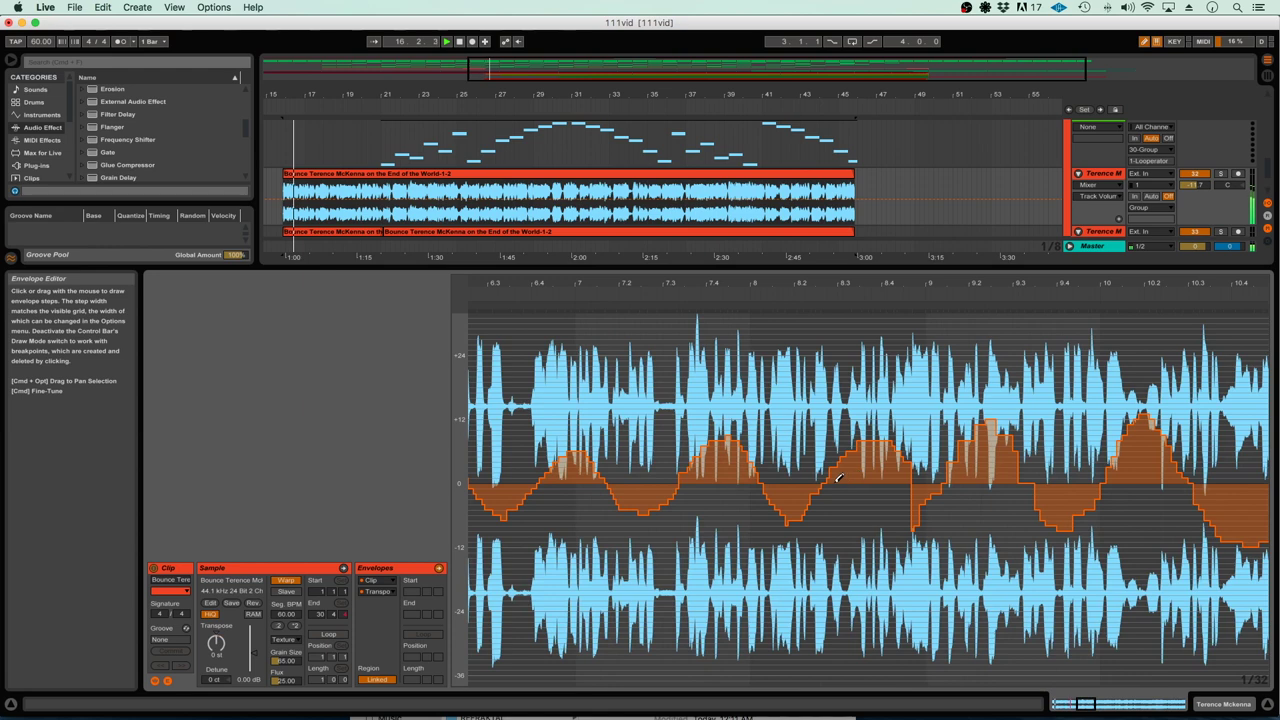
{"action": "mouse_move", "coordinate": [851, 458]}
{"action": "left_mouse_down"}
{"action": "mouse_move", "coordinate": [878, 441]}
{"action": "mouse_move", "coordinate": [966, 505]}
{"action": "mouse_move", "coordinate": [1011, 518]}
{"action": "mouse_move", "coordinate": [1112, 441]}
{"action": "mouse_move", "coordinate": [1167, 471]}
{"action": "mouse_move", "coordinate": [1223, 521]}
{"action": "left_mouse_up"}
{"action": "scroll", "coordinate": [1223, 521], "scroll_direction": "right", "scroll_amount": 6}
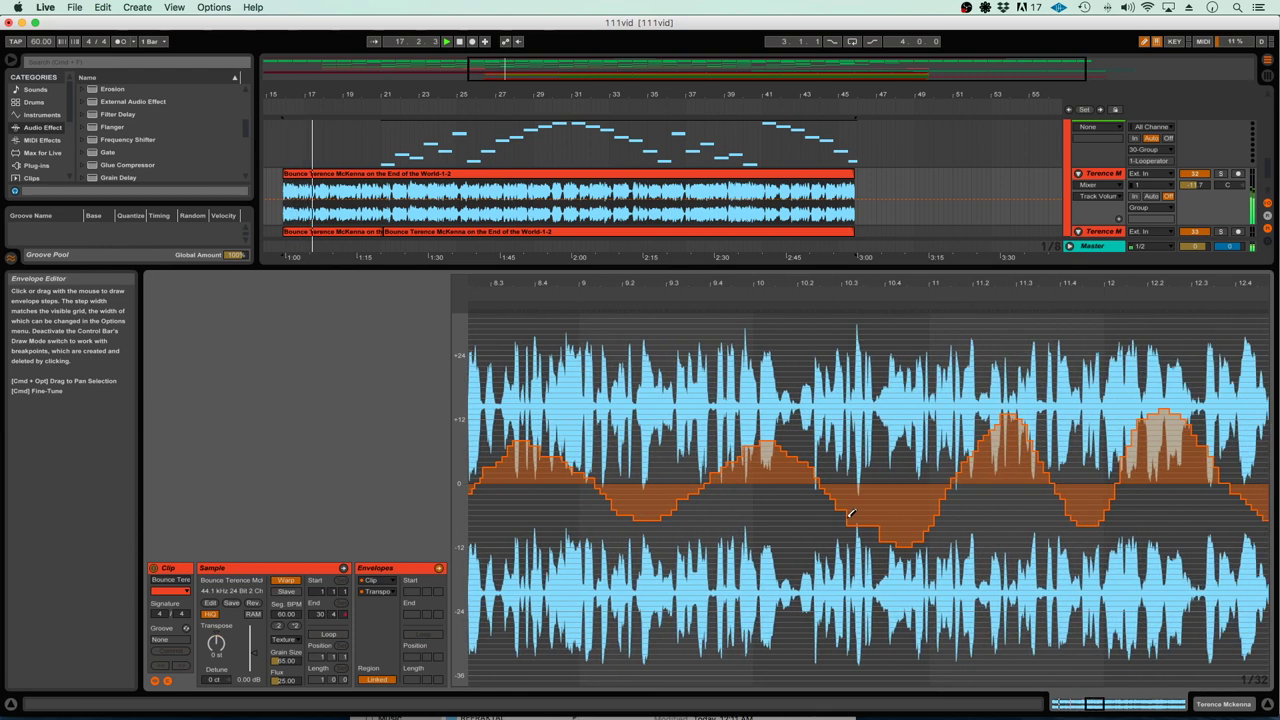
{"action": "mouse_move", "coordinate": [826, 493]}
{"action": "left_mouse_down"}
{"action": "mouse_move", "coordinate": [869, 517]}
{"action": "mouse_move", "coordinate": [962, 452]}
{"action": "mouse_move", "coordinate": [1028, 475]}
{"action": "mouse_move", "coordinate": [1063, 521]}
{"action": "mouse_move", "coordinate": [1131, 498]}
{"action": "mouse_move", "coordinate": [1173, 453]}
{"action": "left_mouse_up"}
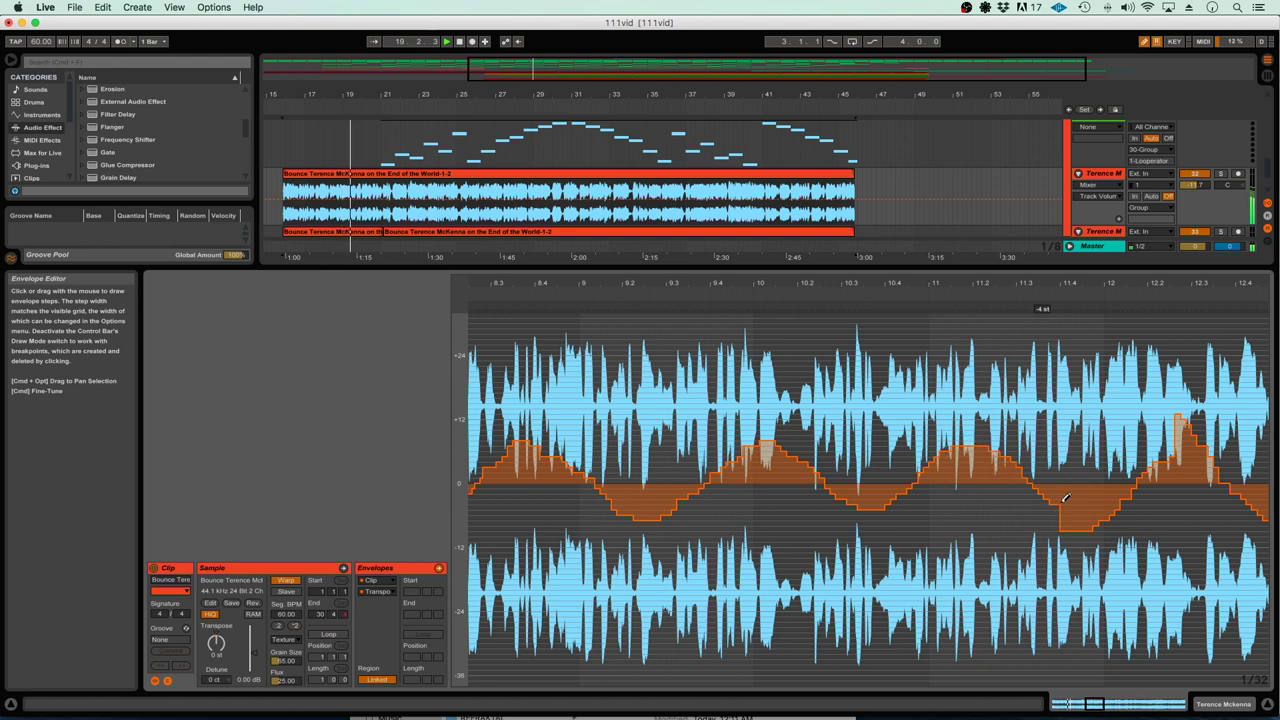
{"action": "mouse_move", "coordinate": [1066, 497]}
{"action": "left_mouse_down"}
{"action": "mouse_move", "coordinate": [1100, 505]}
{"action": "mouse_move", "coordinate": [1157, 462]}
{"action": "left_mouse_up"}
{"action": "scroll", "coordinate": [866, 492], "scroll_direction": "right", "scroll_amount": 3}
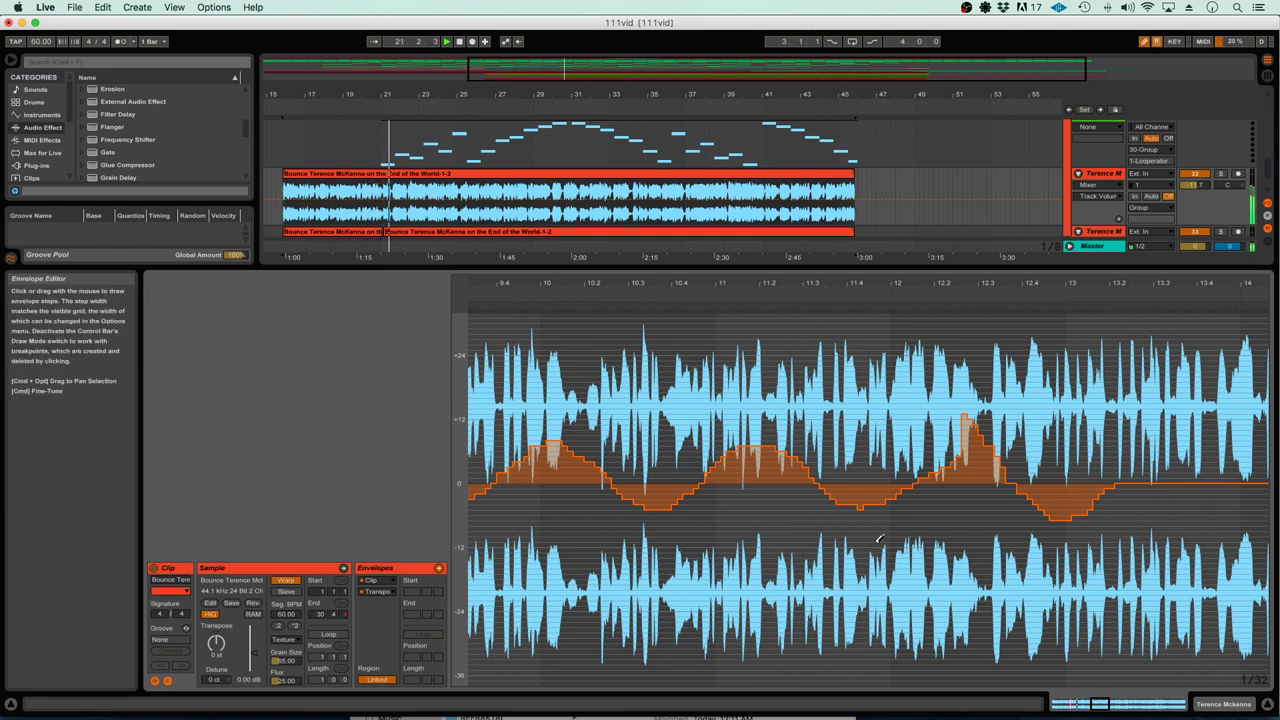
Extend the 1/32-step transposition waves from bar 12 through bar 15, between about +7 and -6 st
{"action": "scroll", "coordinate": [762, 484], "scroll_direction": "right", "scroll_amount": 3}
{"action": "mouse_move", "coordinate": [801, 441]}
{"action": "left_mouse_down"}
{"action": "mouse_move", "coordinate": [831, 446]}
{"action": "mouse_move", "coordinate": [890, 497]}
{"action": "mouse_move", "coordinate": [931, 499]}
{"action": "mouse_move", "coordinate": [988, 454]}
{"action": "mouse_move", "coordinate": [1062, 441]}
{"action": "left_mouse_up"}
{"action": "scroll", "coordinate": [810, 481], "scroll_direction": "right", "scroll_amount": 3}
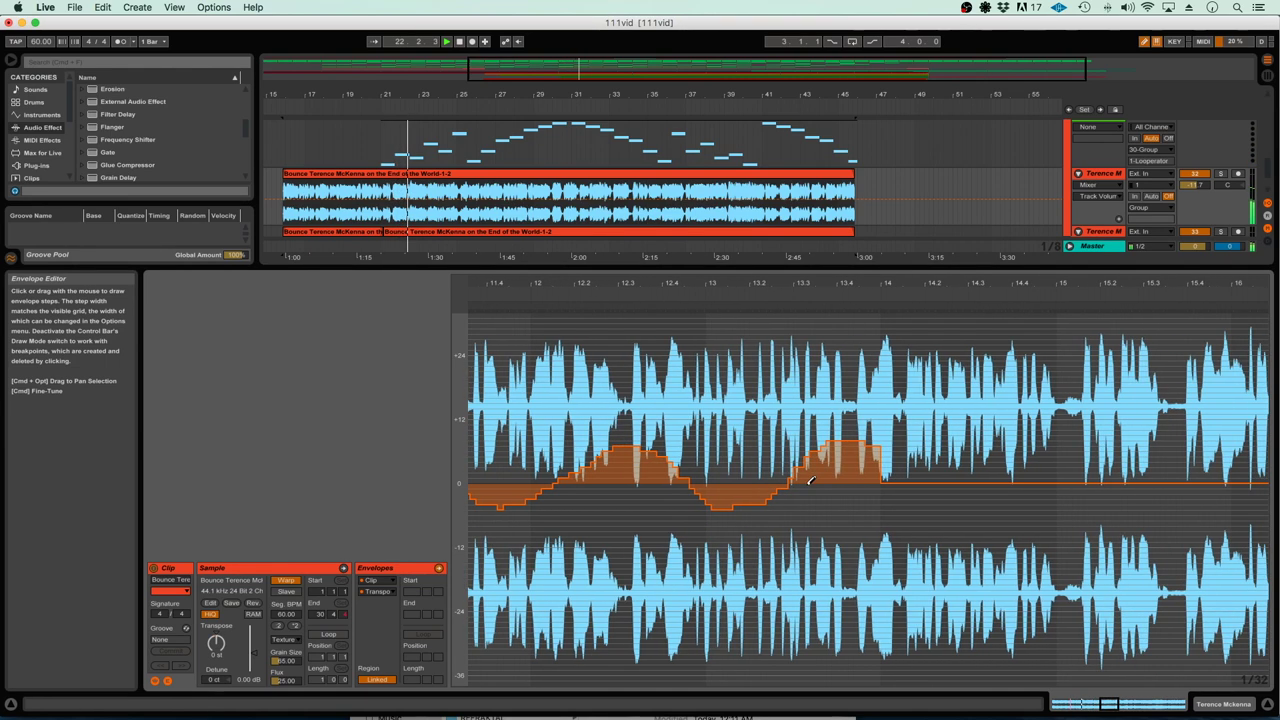
{"action": "mouse_move", "coordinate": [785, 475]}
{"action": "left_mouse_down"}
{"action": "mouse_move", "coordinate": [864, 450]}
{"action": "mouse_move", "coordinate": [950, 498]}
{"action": "mouse_move", "coordinate": [1077, 439]}
{"action": "mouse_move", "coordinate": [1192, 484]}
{"action": "left_mouse_up"}
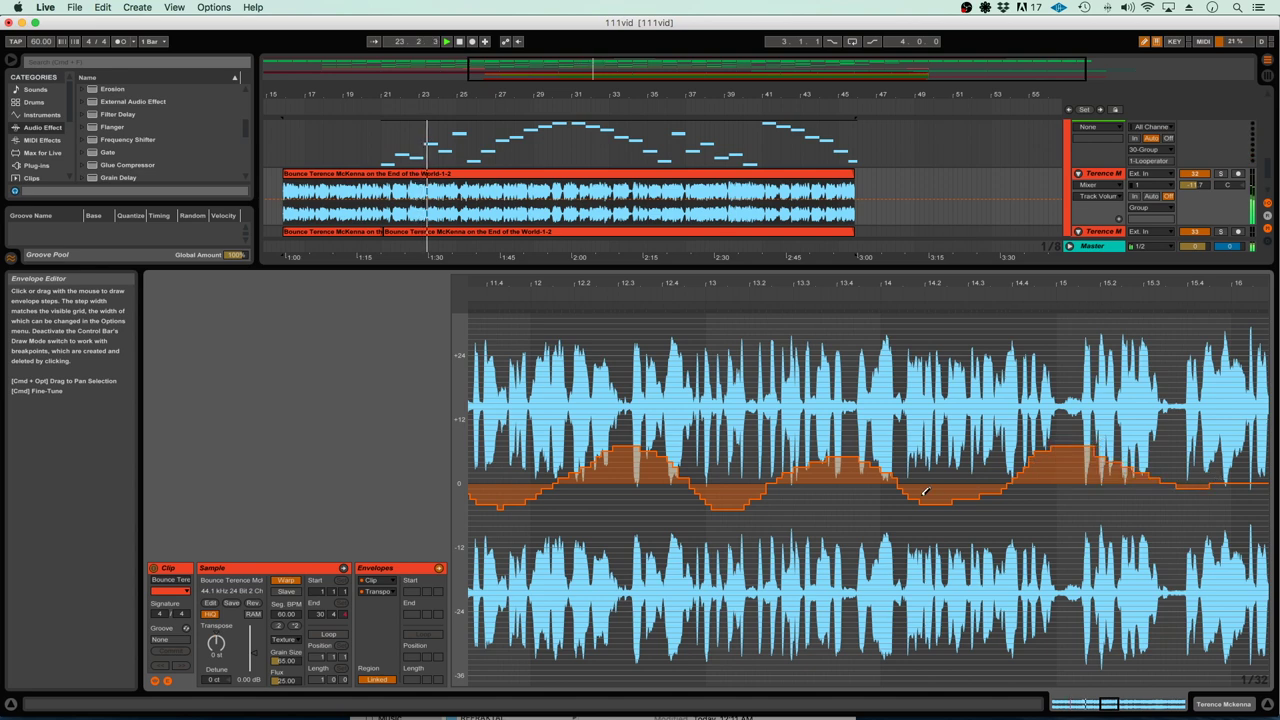
{"action": "mouse_move", "coordinate": [1000, 463]}
{"action": "left_mouse_down"}
{"action": "mouse_move", "coordinate": [1032, 453]}
{"action": "mouse_move", "coordinate": [1136, 498]}
{"action": "mouse_move", "coordinate": [1192, 484]}
{"action": "left_mouse_up"}
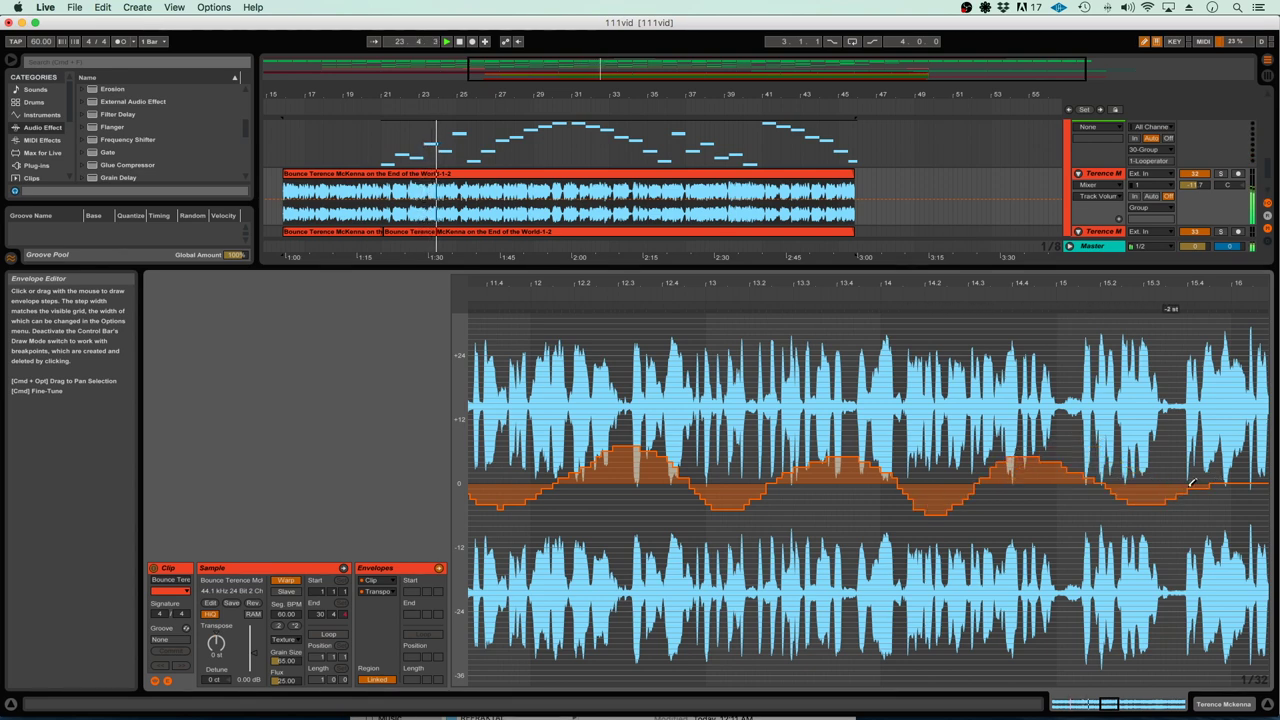
Draw wider transposition waves in 1/16 steps from bar 16 to bar 20, between about +6 and -6 st
{"action": "scroll", "coordinate": [1222, 473], "scroll_direction": "right", "scroll_amount": 4}
{"action": "key", "text": "minus"}
{"action": "key", "text": "minus"}
{"action": "key", "text": "minus"}
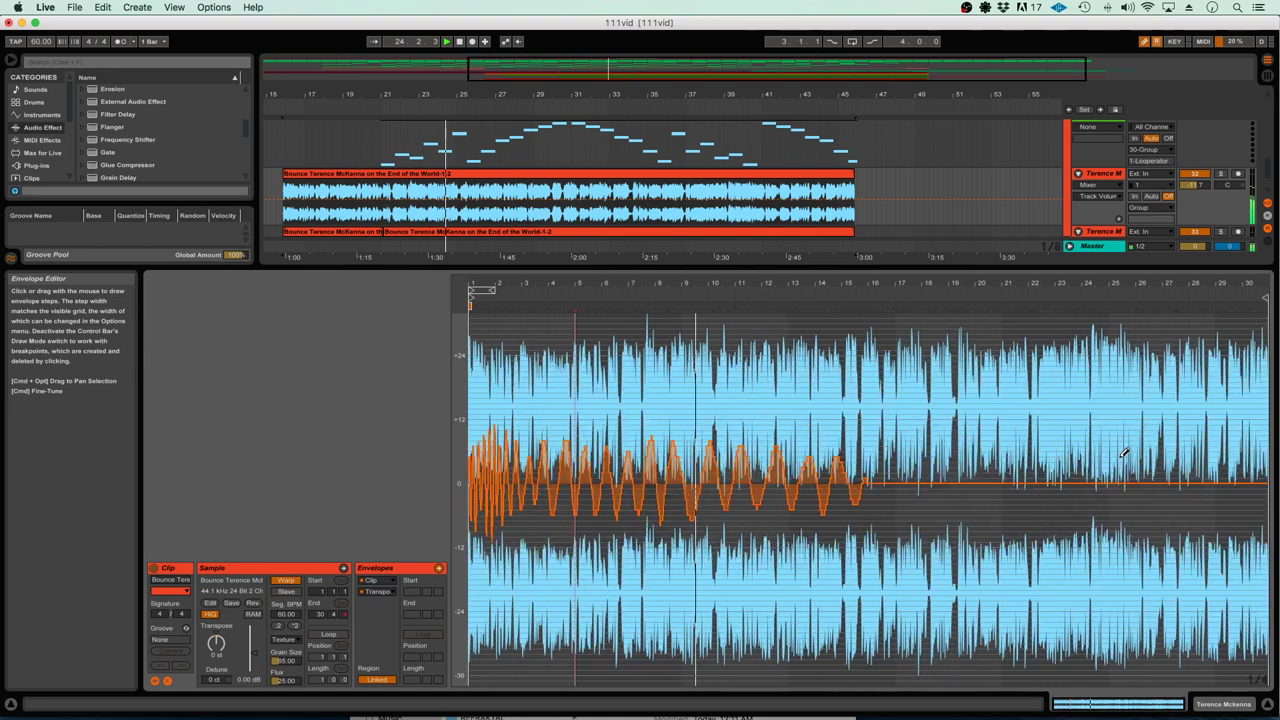
{"action": "scroll", "coordinate": [929, 437], "scroll_direction": "up", "scroll_amount": 6}
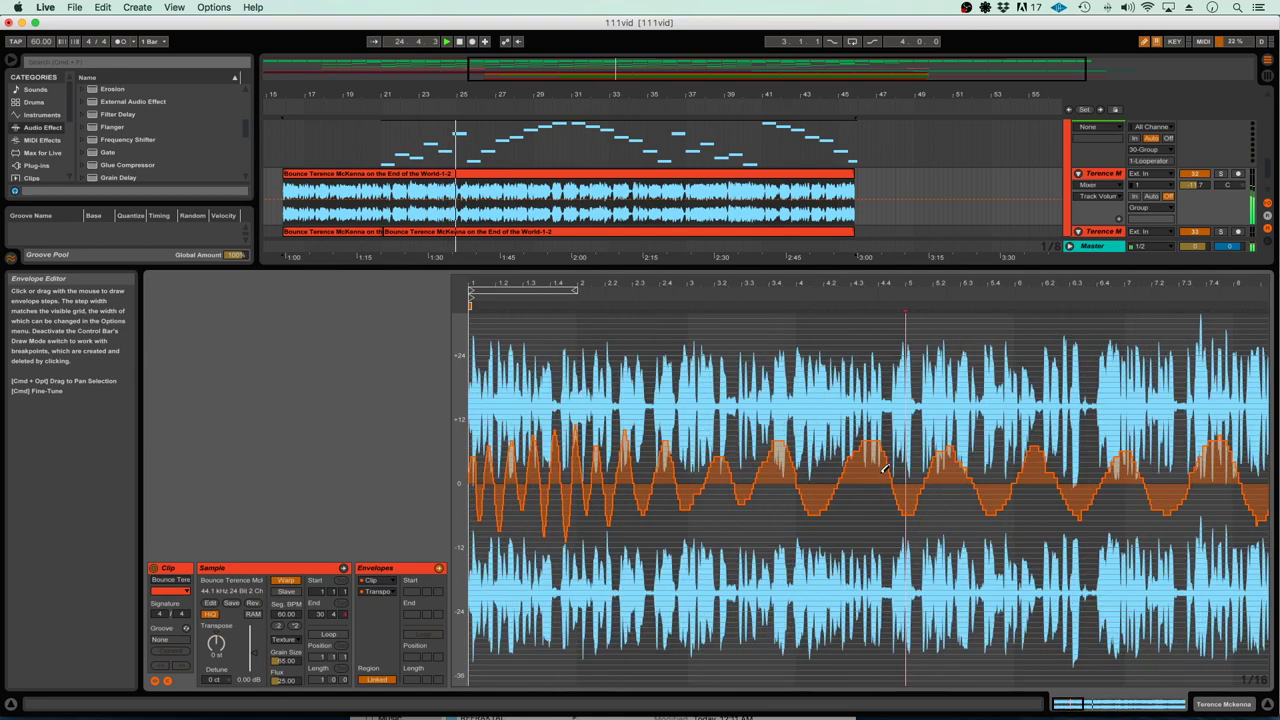
{"action": "scroll", "coordinate": [884, 470], "scroll_direction": "right", "scroll_amount": 10}
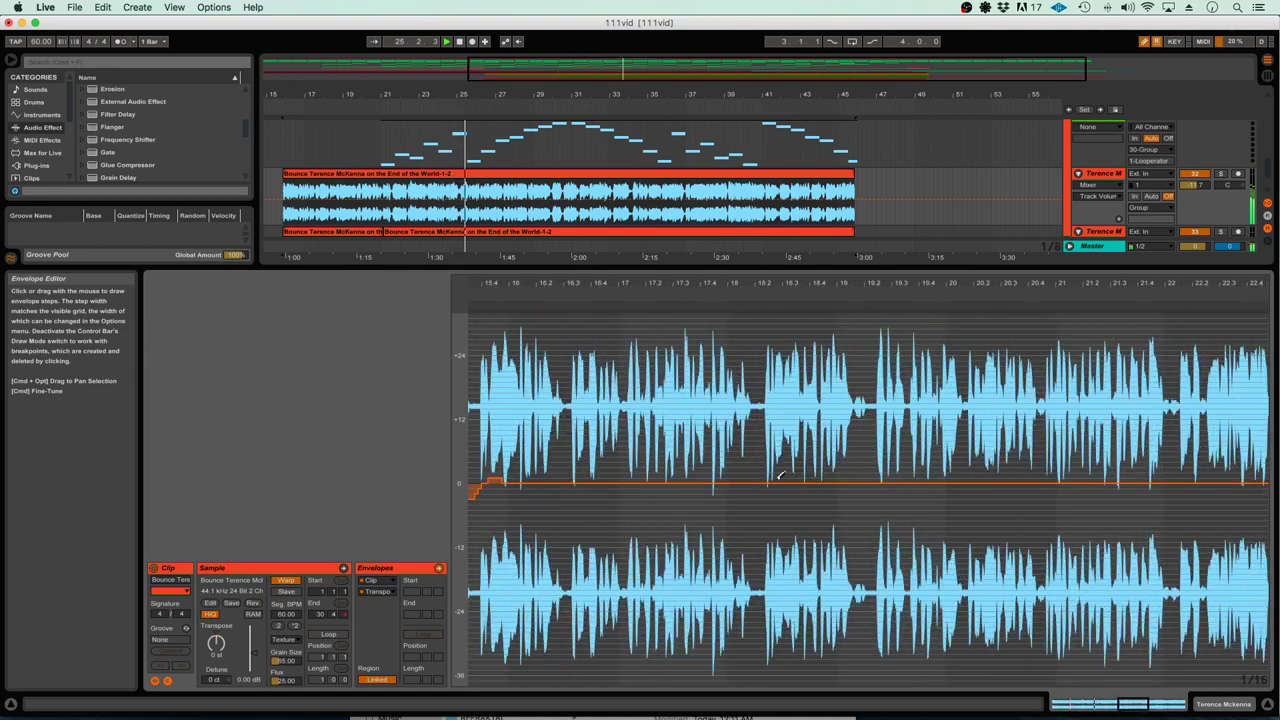
{"action": "mouse_move", "coordinate": [659, 500]}
{"action": "left_mouse_down"}
{"action": "mouse_move", "coordinate": [731, 462]}
{"action": "mouse_move", "coordinate": [768, 468]}
{"action": "mouse_move", "coordinate": [810, 507]}
{"action": "mouse_move", "coordinate": [855, 503]}
{"action": "mouse_move", "coordinate": [956, 449]}
{"action": "mouse_move", "coordinate": [1009, 459]}
{"action": "mouse_move", "coordinate": [1061, 504]}
{"action": "mouse_move", "coordinate": [1120, 508]}
{"action": "mouse_move", "coordinate": [1250, 445]}
{"action": "left_mouse_up"}
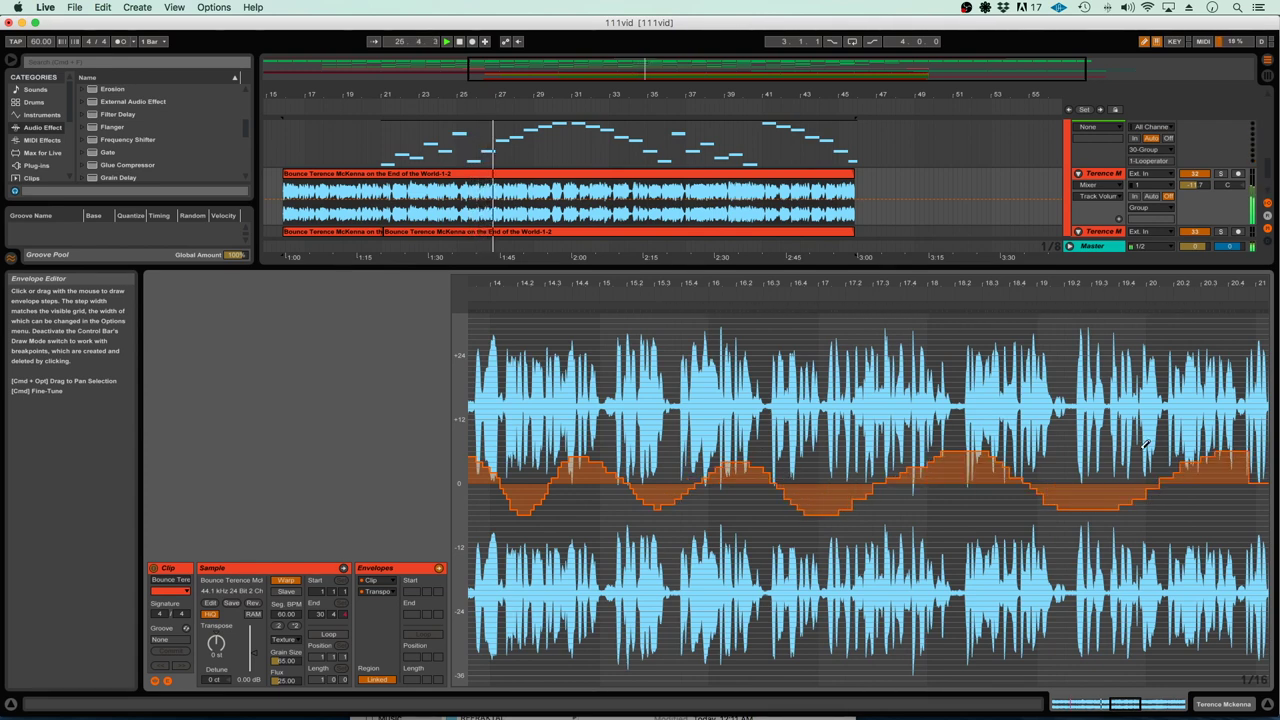
Continue the 1/16-step transposition waves from bar 20 through bar 29, between about +9 and -6 st
{"action": "scroll", "coordinate": [1100, 446], "scroll_direction": "right", "scroll_amount": 5}
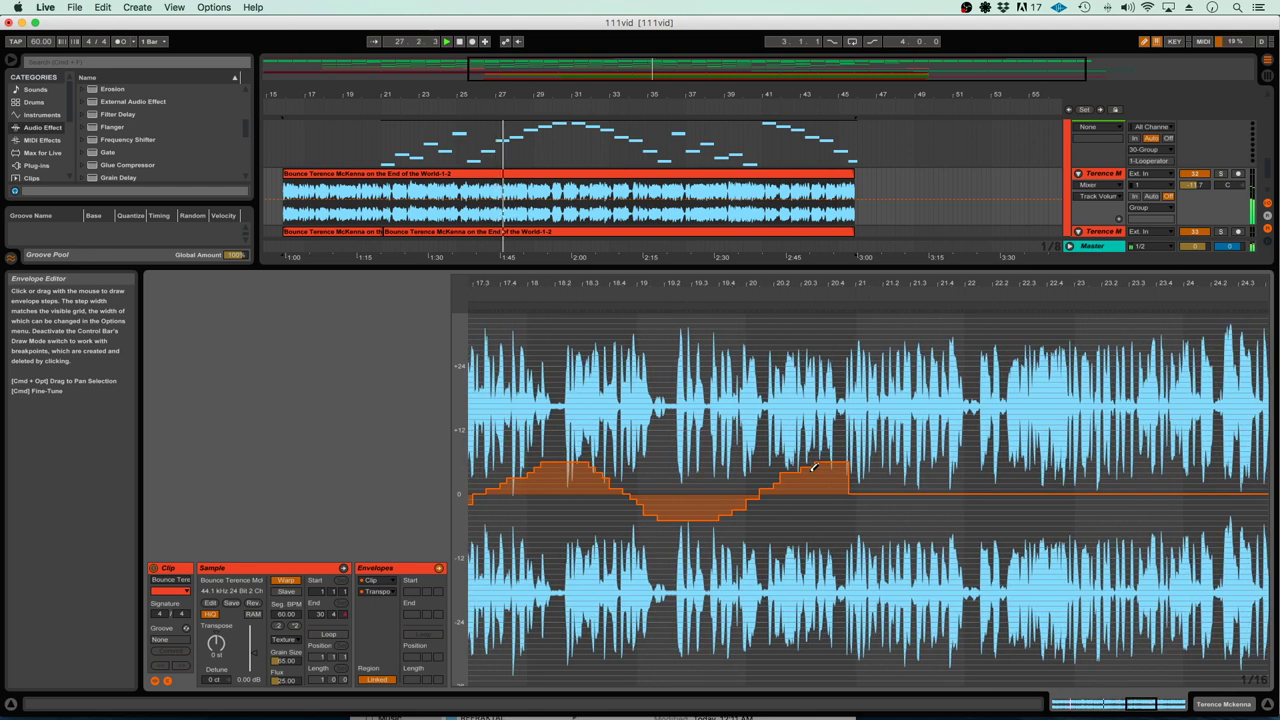
{"action": "mouse_move", "coordinate": [860, 447]}
{"action": "left_mouse_down"}
{"action": "mouse_move", "coordinate": [950, 515]}
{"action": "mouse_move", "coordinate": [1070, 475]}
{"action": "mouse_move", "coordinate": [1205, 482]}
{"action": "mouse_move", "coordinate": [1178, 500]}
{"action": "left_mouse_up"}
{"action": "scroll", "coordinate": [1140, 503], "scroll_direction": "right", "scroll_amount": 8}
{"action": "mouse_move", "coordinate": [774, 502]}
{"action": "left_mouse_down"}
{"action": "mouse_move", "coordinate": [821, 517]}
{"action": "mouse_move", "coordinate": [947, 454]}
{"action": "mouse_move", "coordinate": [1007, 452]}
{"action": "mouse_move", "coordinate": [1127, 508]}
{"action": "mouse_move", "coordinate": [1180, 511]}
{"action": "left_mouse_up"}
{"action": "scroll", "coordinate": [1056, 497], "scroll_direction": "right", "scroll_amount": 3}
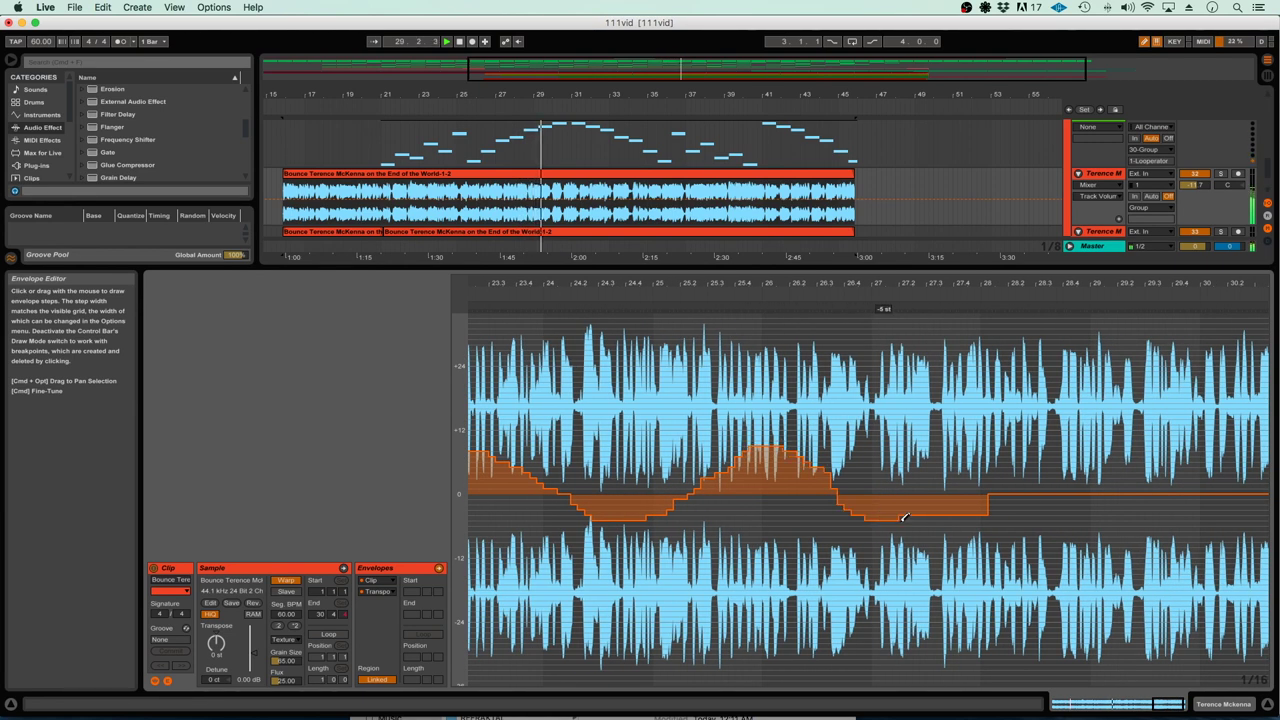
{"action": "mouse_move", "coordinate": [904, 517]}
{"action": "left_mouse_down"}
{"action": "mouse_move", "coordinate": [1040, 449]}
{"action": "mouse_move", "coordinate": [1180, 512]}
{"action": "left_mouse_up"}
{"action": "scroll", "coordinate": [1169, 514], "scroll_direction": "right", "scroll_amount": 1}
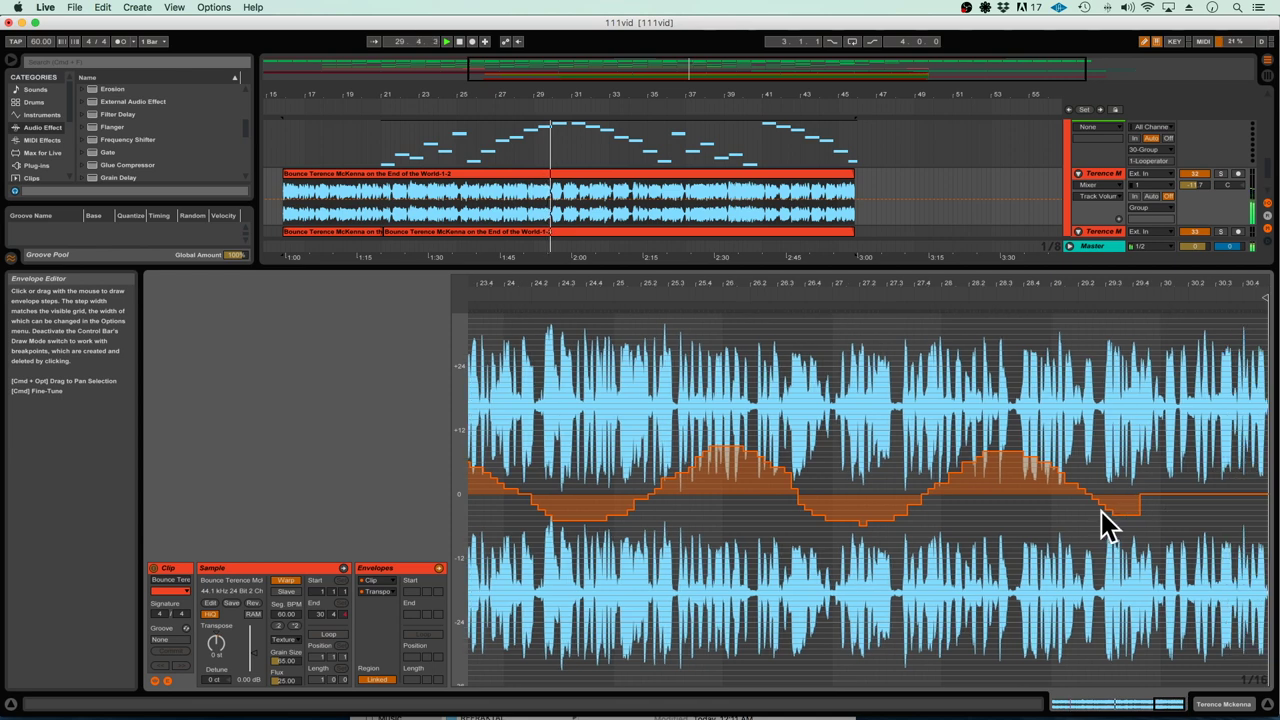
Continue the 1/16-step transposition wave from bar 29 to the end of the clip, between about -7 and +6 st
{"action": "mouse_move", "coordinate": [1086, 494]}
{"action": "left_mouse_down"}
{"action": "mouse_move", "coordinate": [1177, 521]}
{"action": "mouse_move", "coordinate": [1273, 464]}
{"action": "left_mouse_up"}
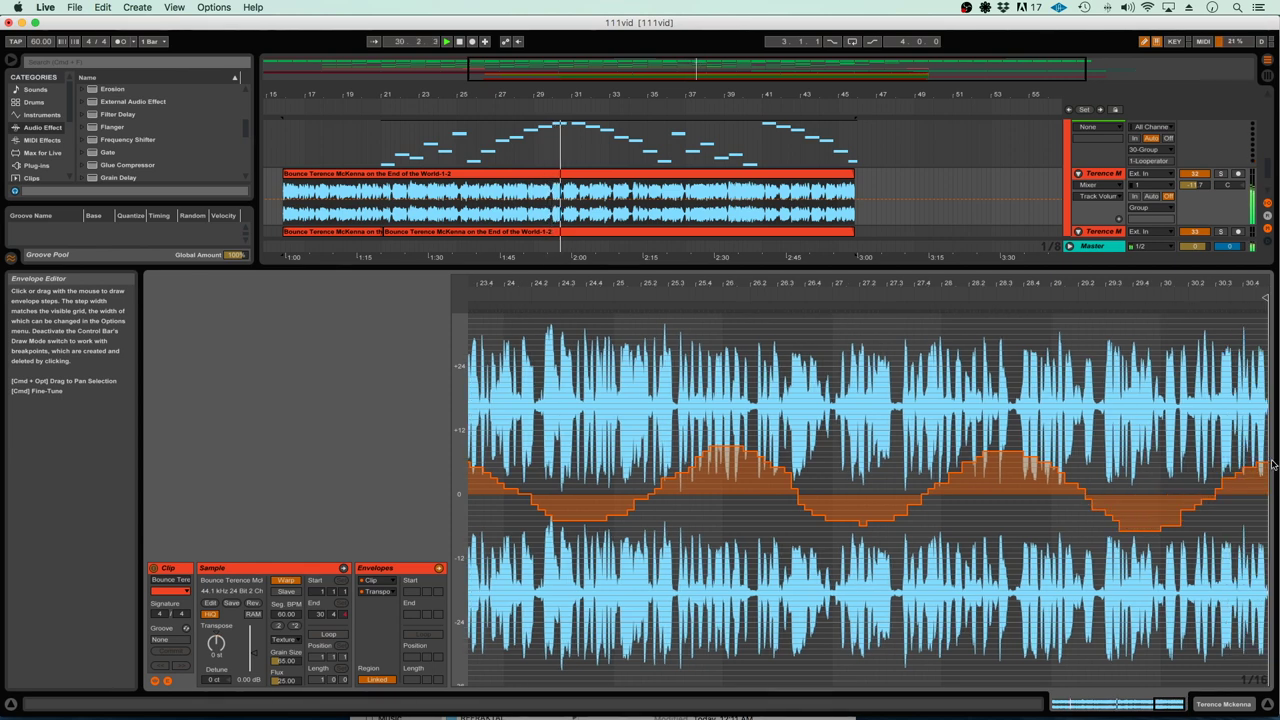
{"action": "key", "text": "minus"}
{"action": "key", "text": "minus"}
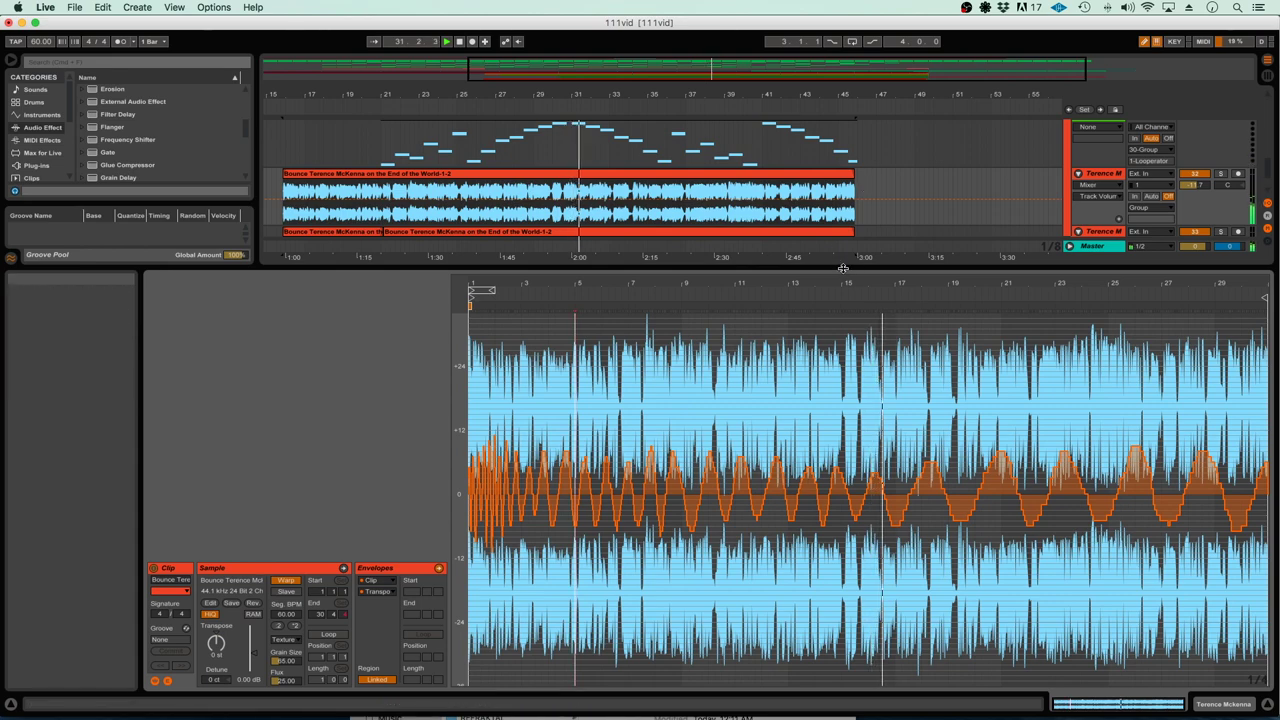
Move Looperator ahead of Reverb, directly after Redux in the 30 Group's audio effect rack
{"action": "left_click_drag", "start_coordinate": [843, 268], "coordinate": [848, 512]}
{"action": "double_click", "coordinate": [1108, 321]}
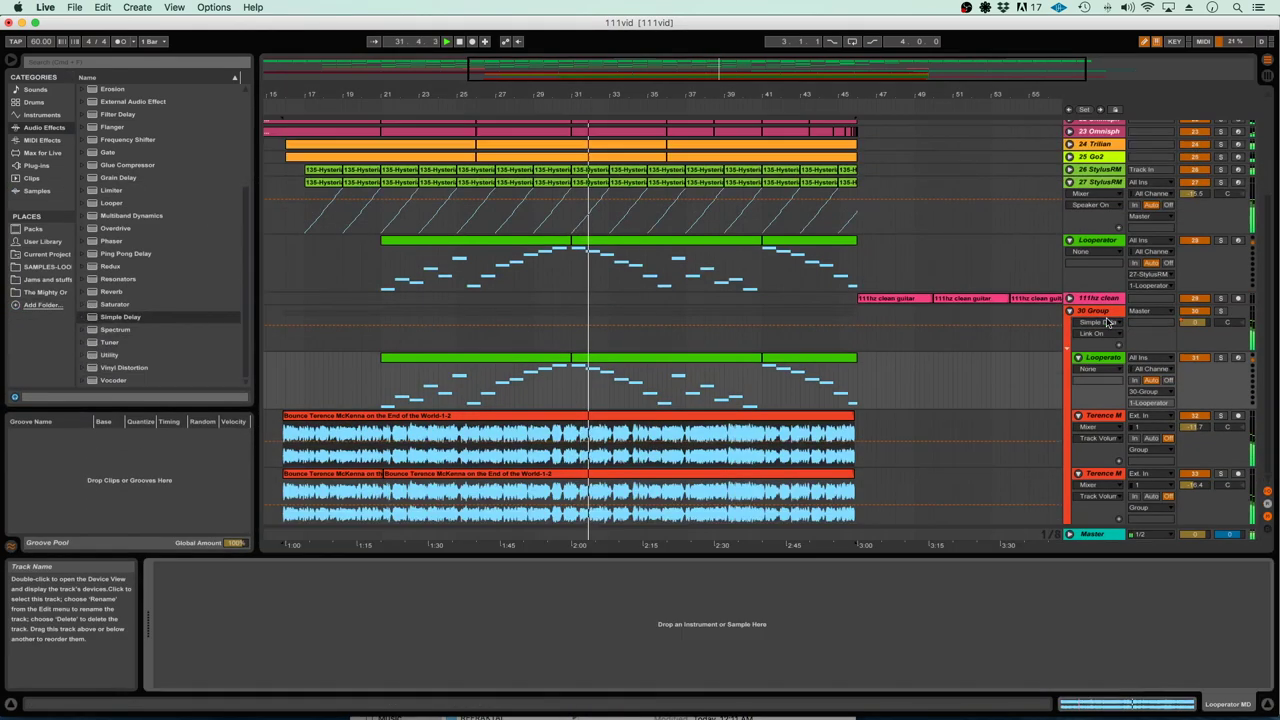
{"action": "left_click", "coordinate": [1095, 311]}
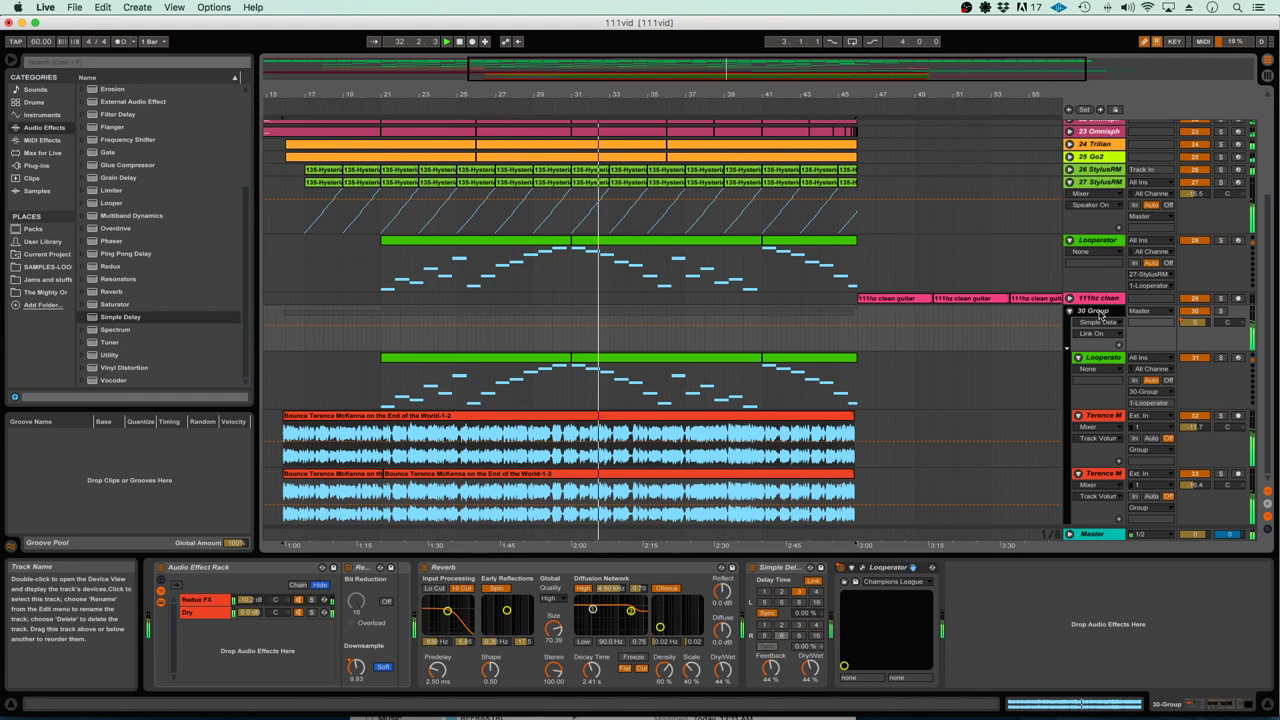
{"action": "left_click_drag", "start_coordinate": [892, 568], "coordinate": [519, 599]}
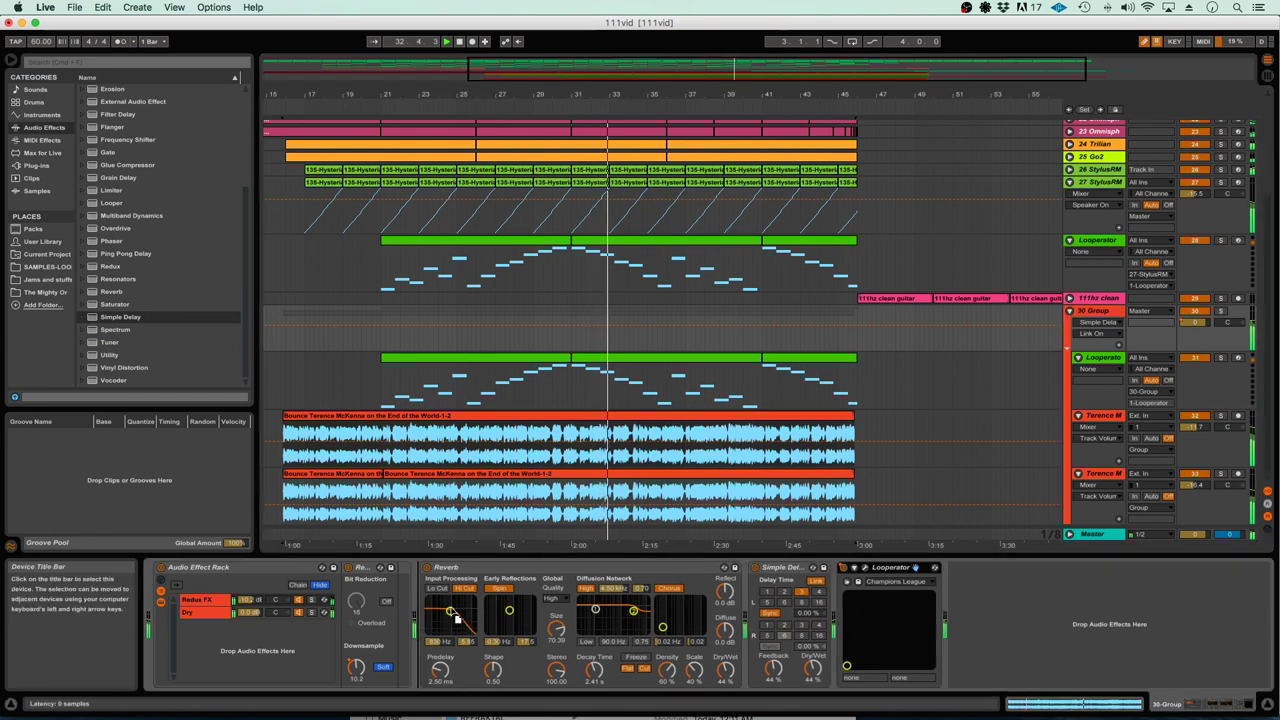
{"action": "left_click_drag", "start_coordinate": [890, 567], "coordinate": [475, 598]}
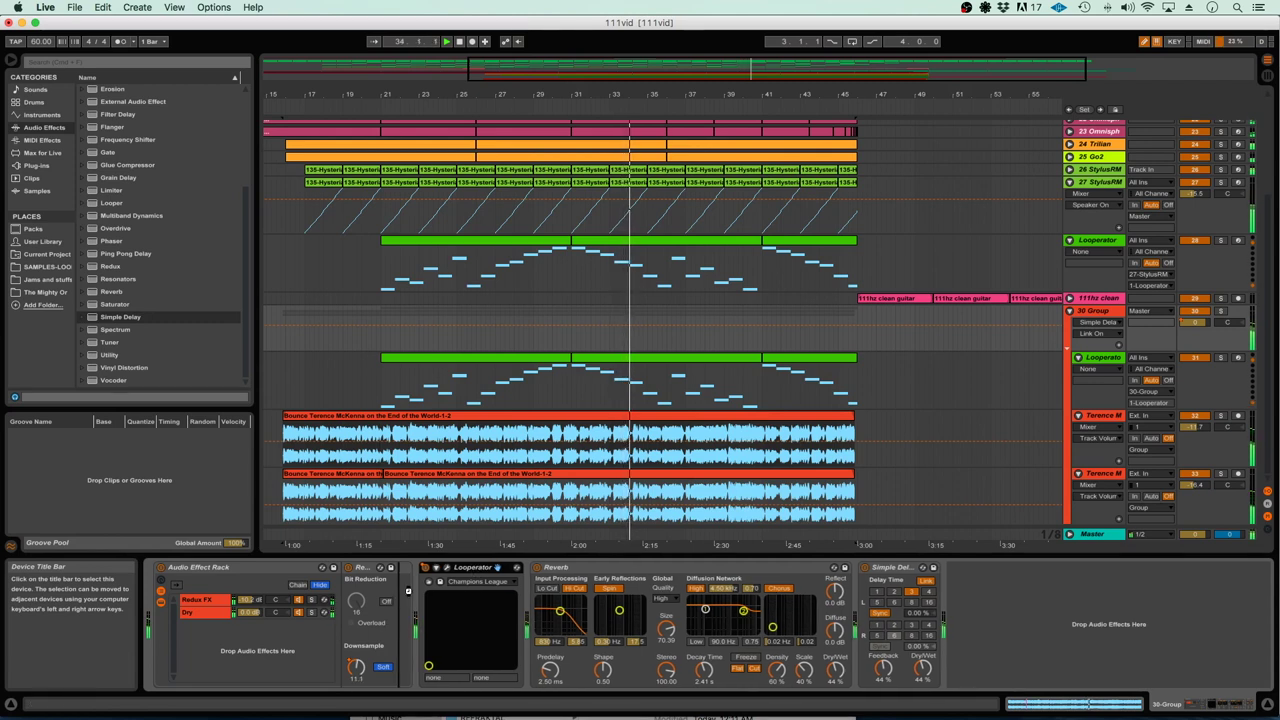
{"action": "left_click_drag", "start_coordinate": [408, 591], "coordinate": [409, 592]}
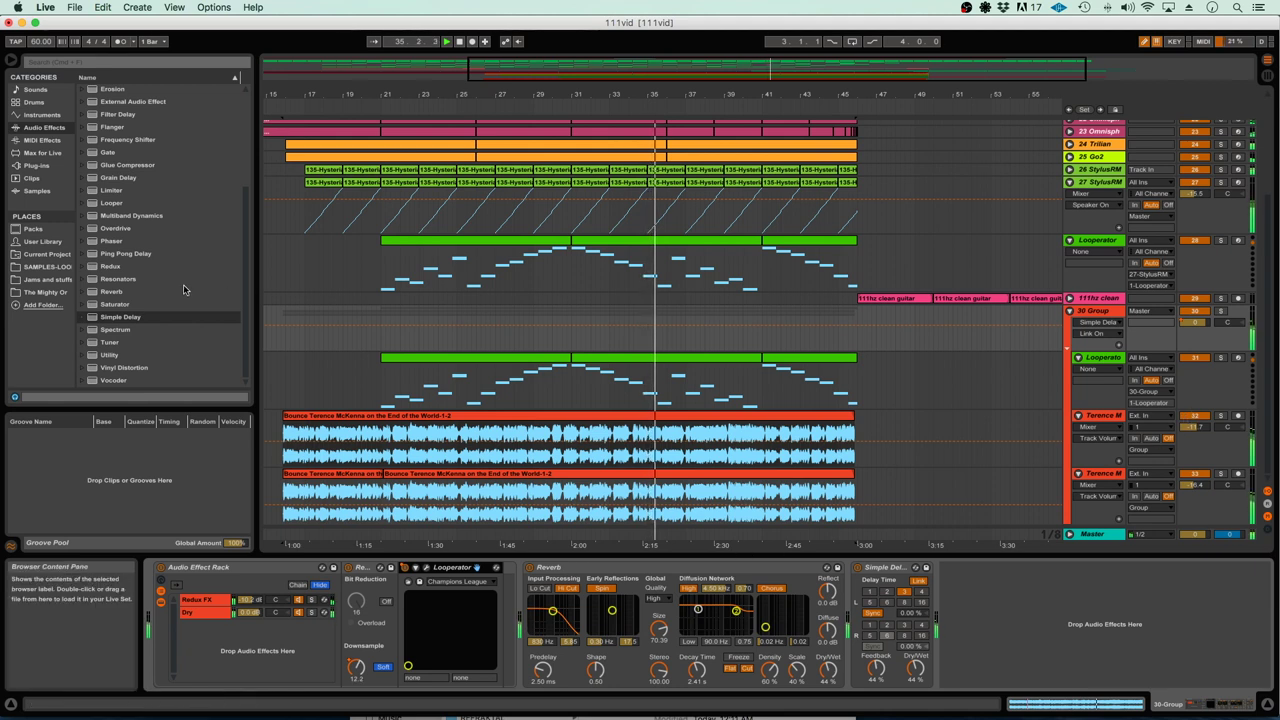
Add a Compressor before the 30 Group's Reverb, with threshold -7.94 dB and ratio 1.83:1
{"action": "scroll", "coordinate": [165, 293], "scroll_direction": "up", "scroll_amount": 5}
{"action": "scroll", "coordinate": [143, 197], "scroll_direction": "up", "scroll_amount": 1}
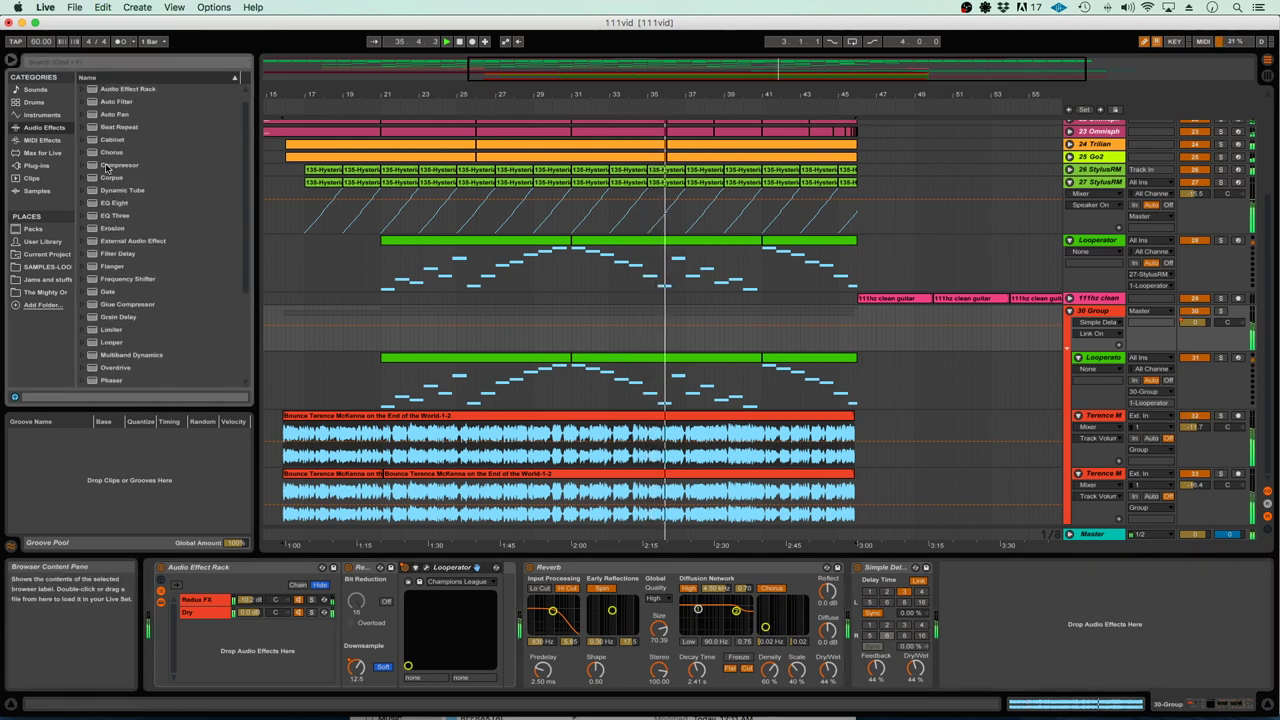
{"action": "left_click_drag", "start_coordinate": [107, 166], "coordinate": [524, 620]}
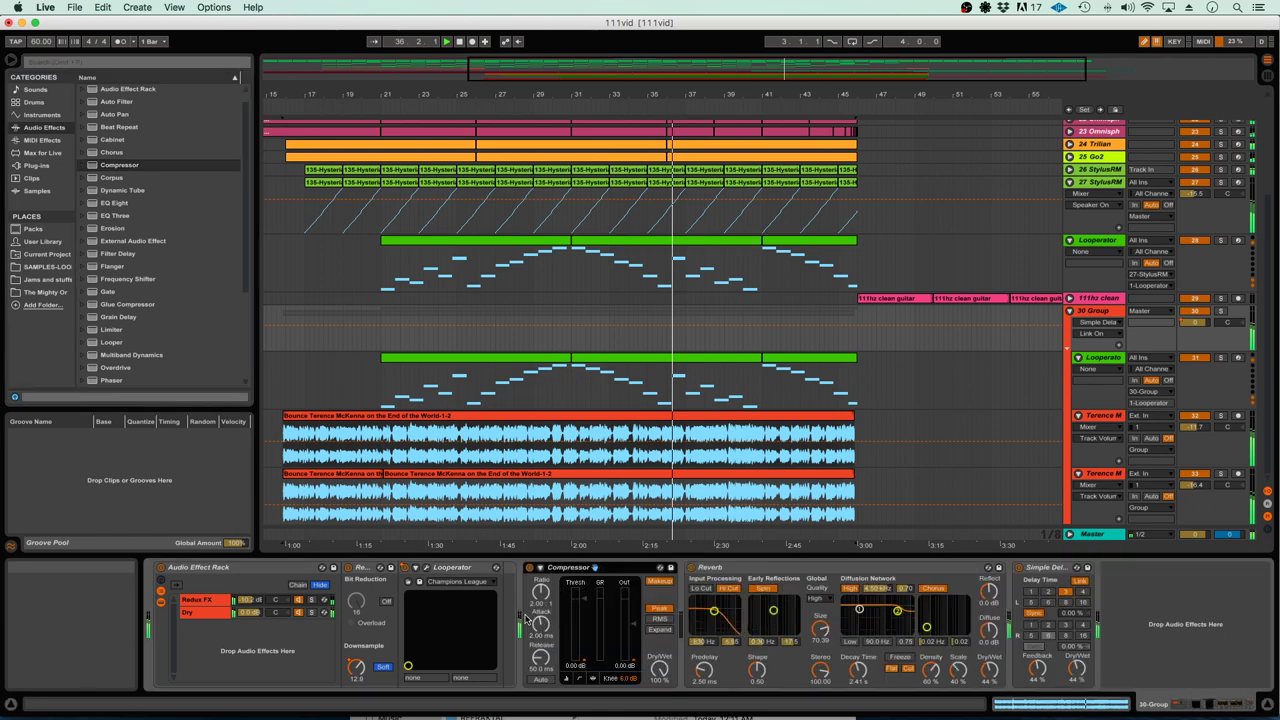
{"action": "left_click", "coordinate": [585, 602]}
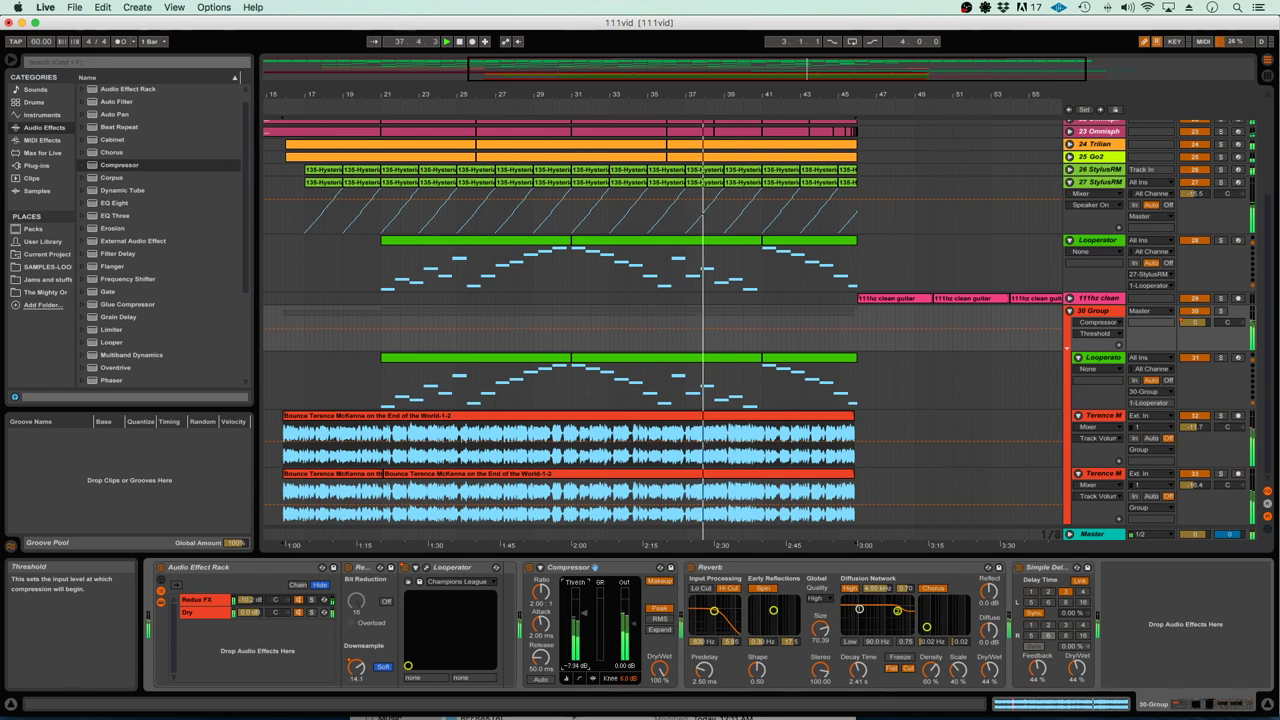
{"action": "left_click", "coordinate": [540, 596]}
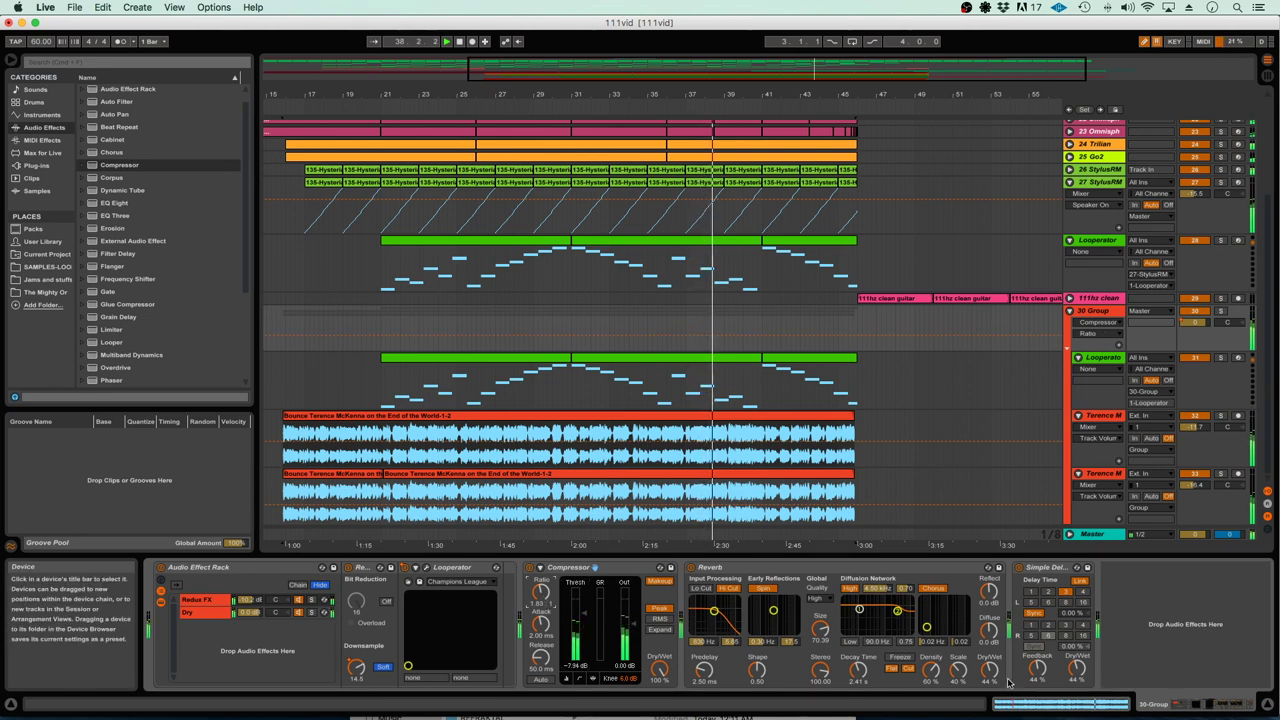
Set the 30 Group's Simple Delay to 33% feedback and 37% dry/wet
{"action": "left_click_drag", "start_coordinate": [1037, 668], "coordinate": [1037, 678]}
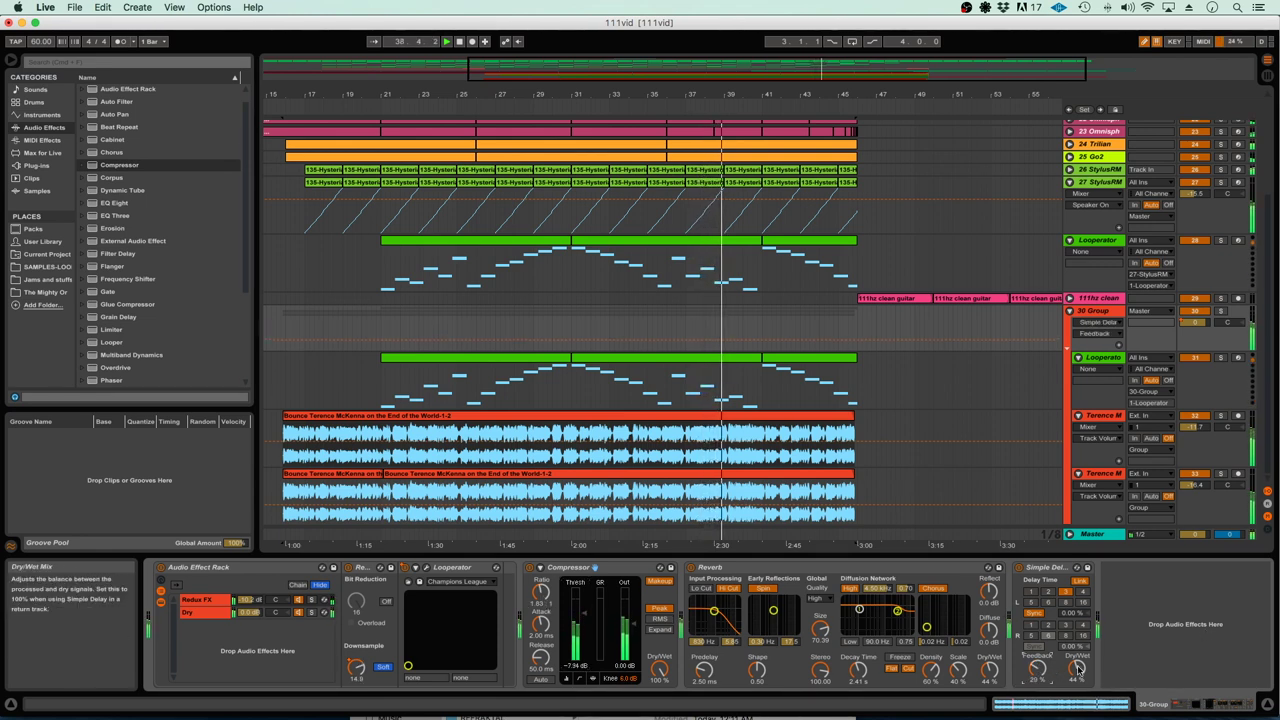
{"action": "left_click_drag", "start_coordinate": [1037, 668], "coordinate": [1037, 665]}
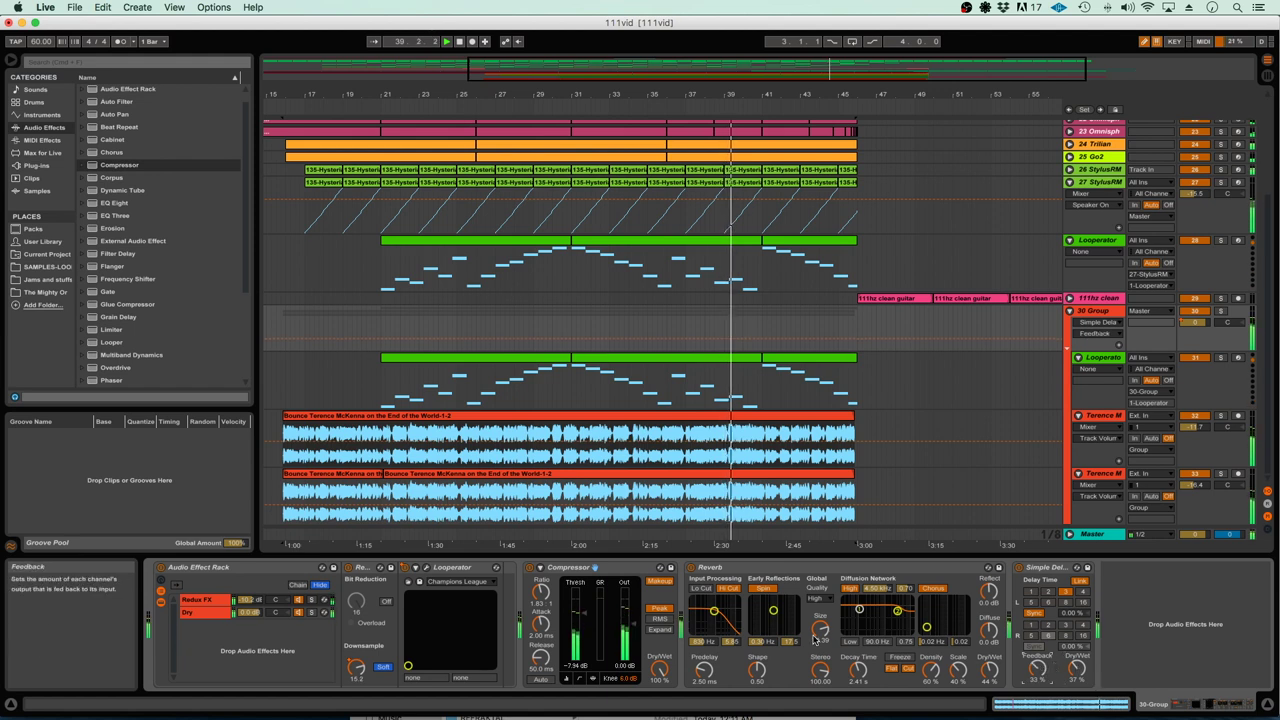
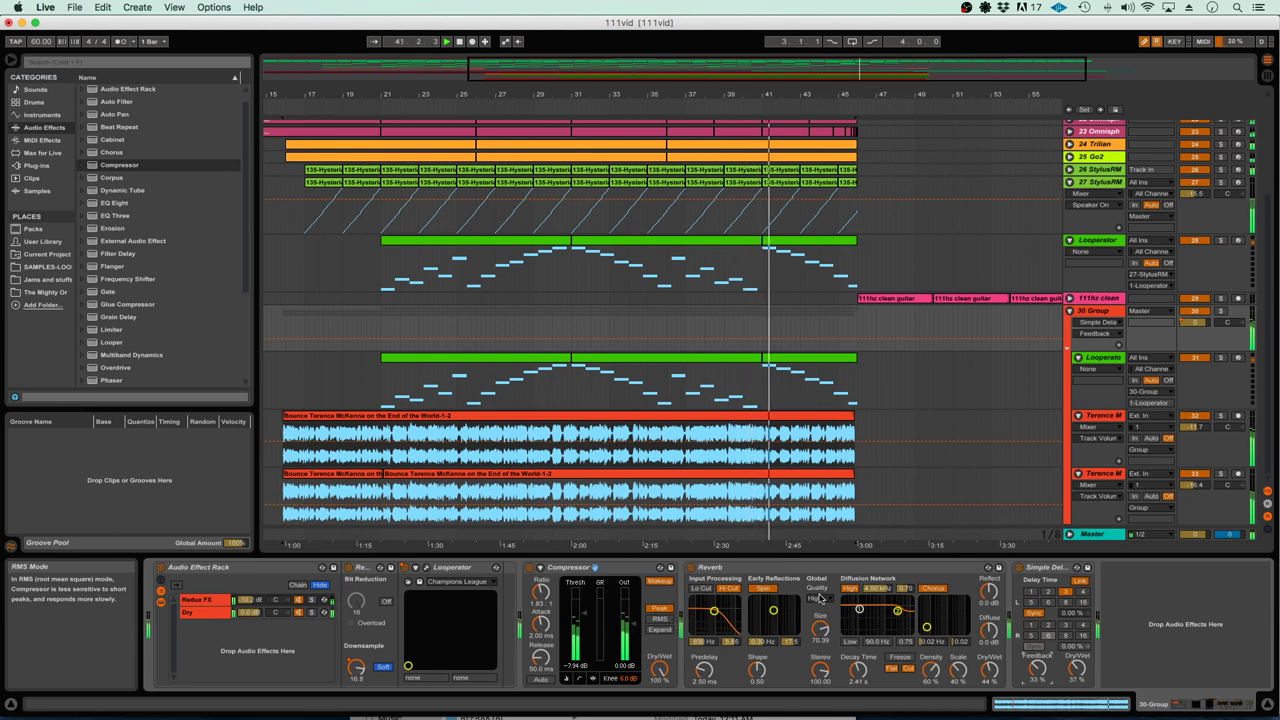
Automate the 30 Group's Simple Delay feedback to ramp from 33% at bar 45 to about 87% at bar 47 and hold there
{"action": "scroll", "coordinate": [847, 490], "scroll_direction": "right", "scroll_amount": 5}
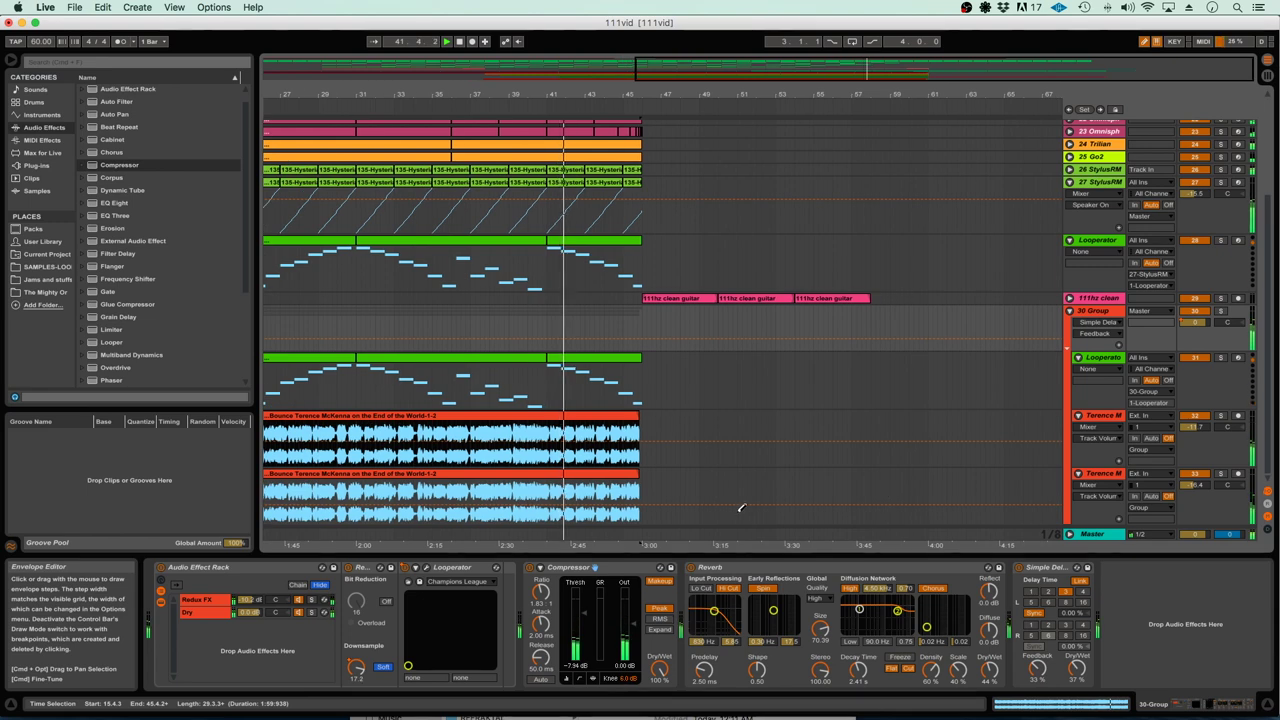
{"action": "scroll", "coordinate": [745, 515], "scroll_direction": "up", "scroll_amount": 3}
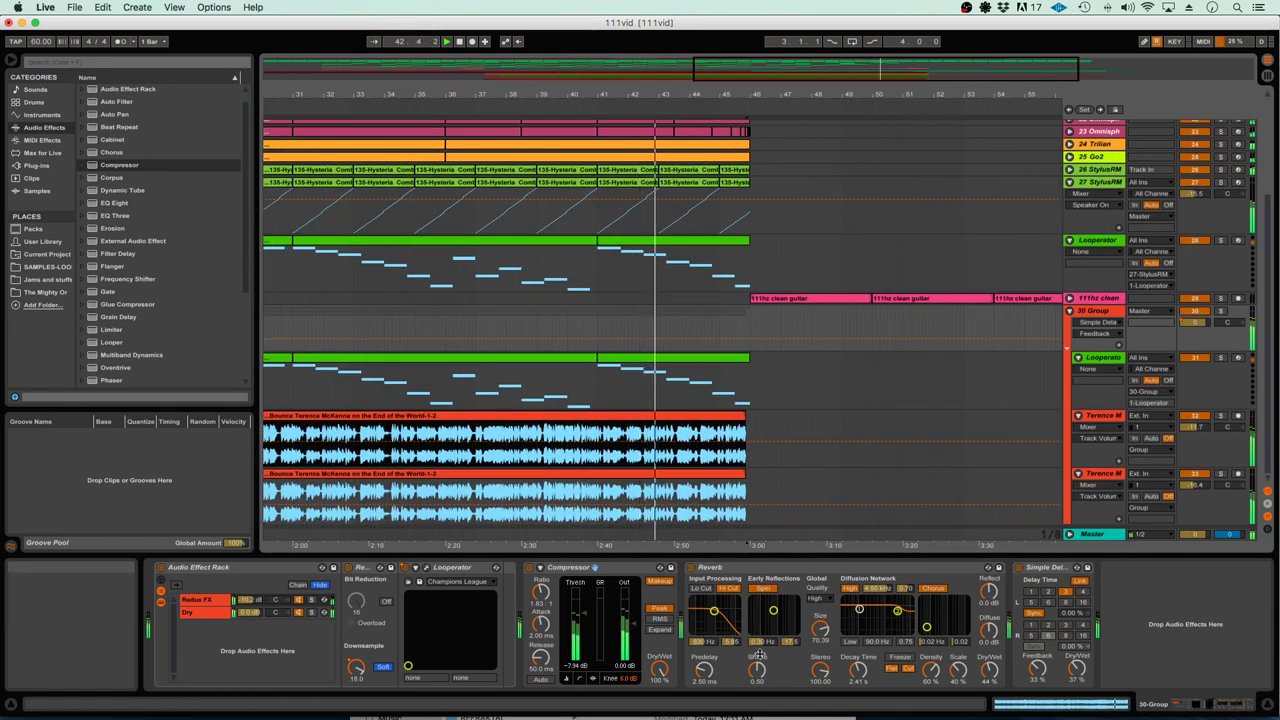
{"action": "key", "text": "super+alt+l"}
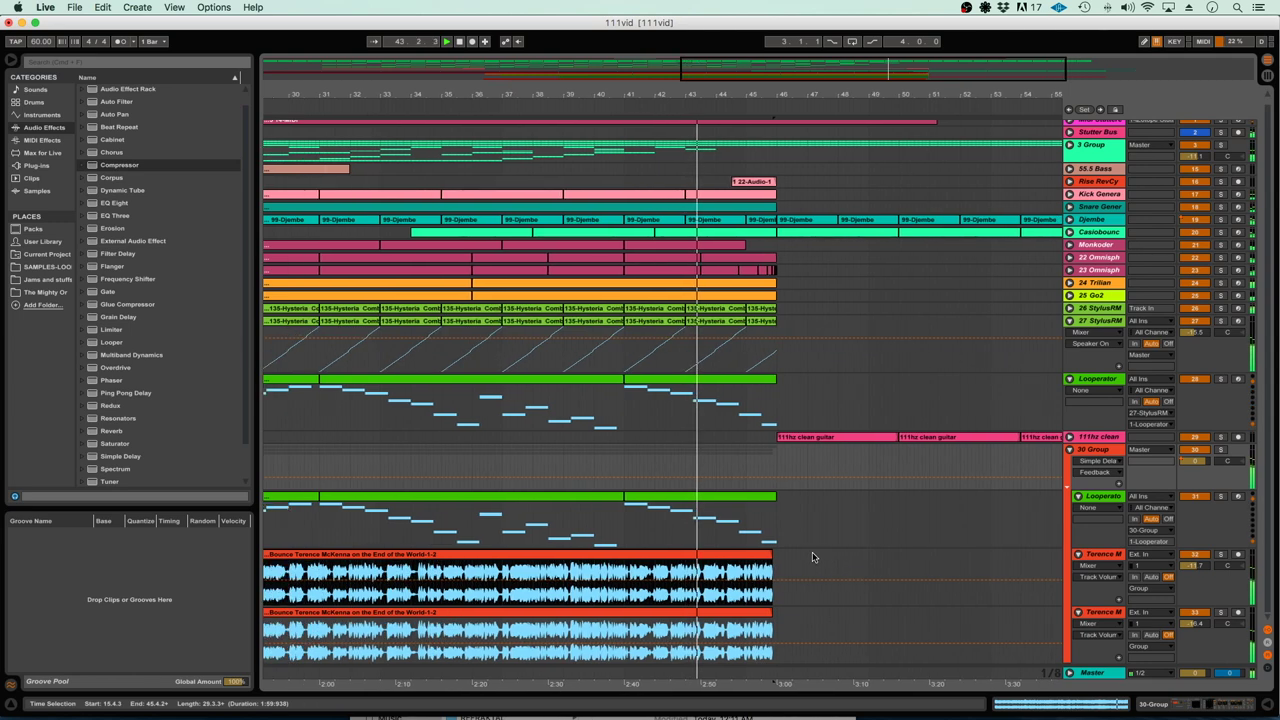
{"action": "left_click", "coordinate": [1101, 555]}
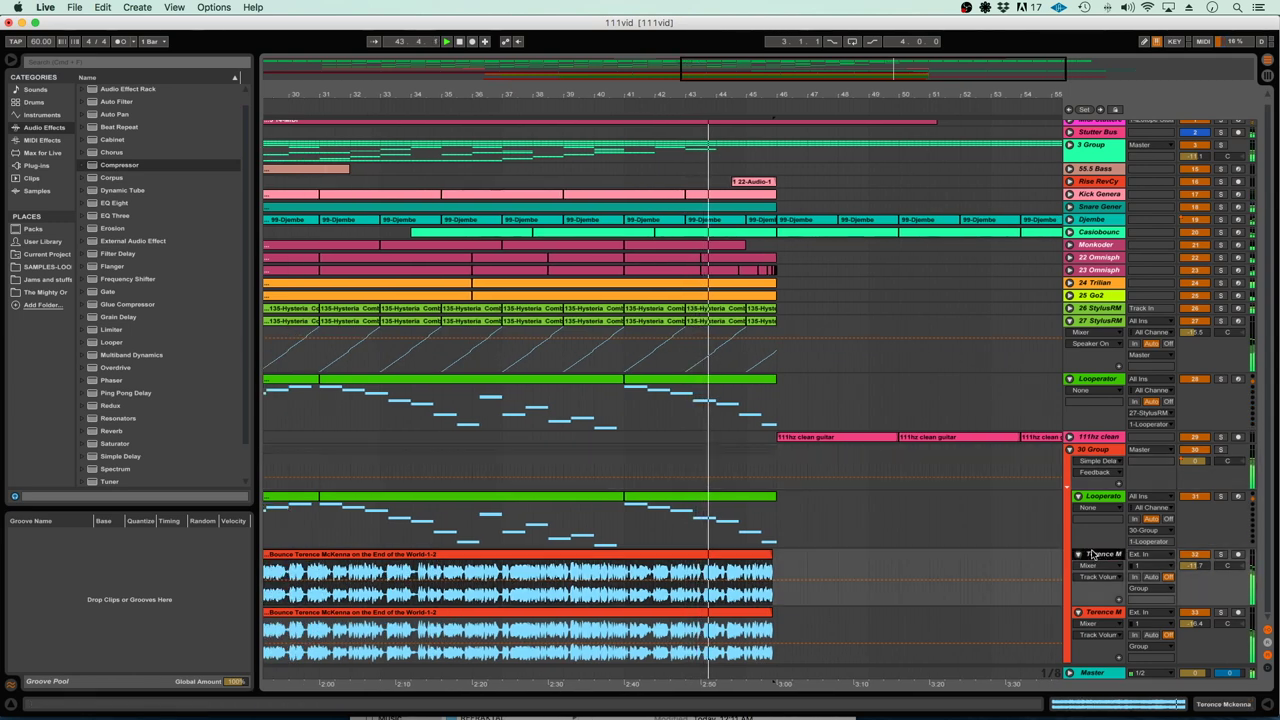
{"action": "left_click", "coordinate": [1102, 498]}
{"action": "double_click", "coordinate": [1100, 450]}
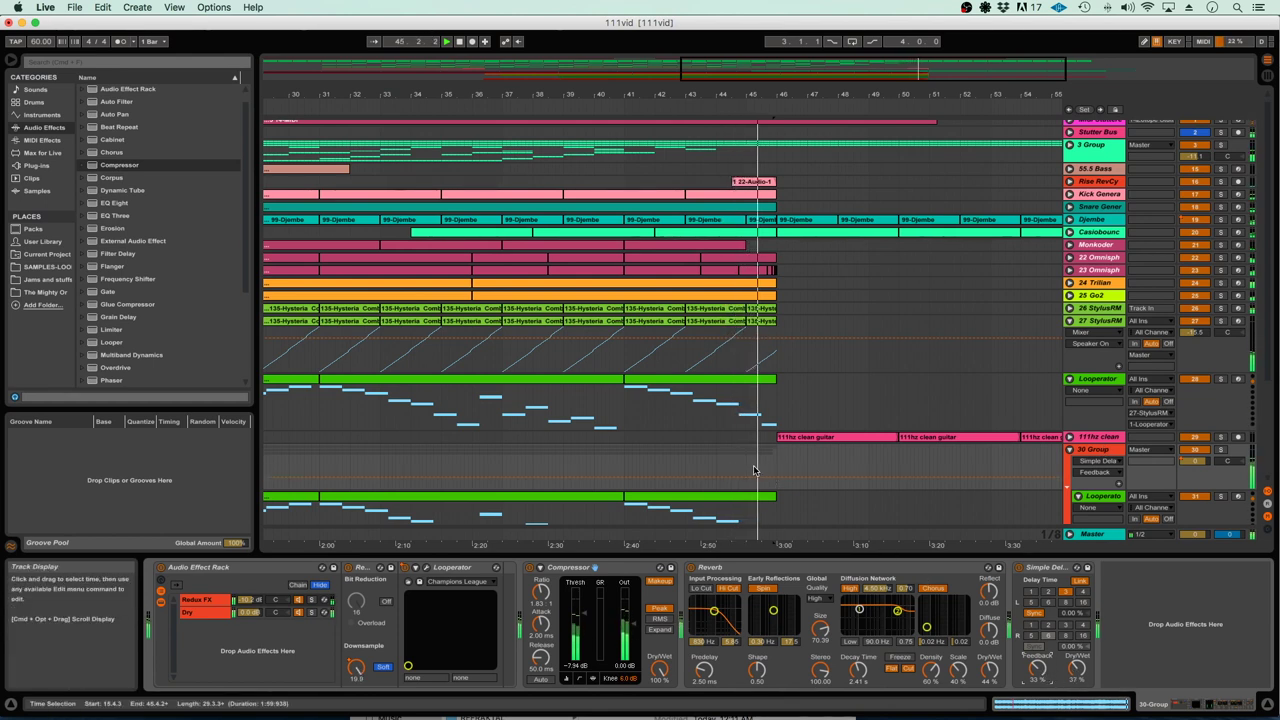
{"action": "left_click_drag", "start_coordinate": [756, 470], "coordinate": [800, 458]}
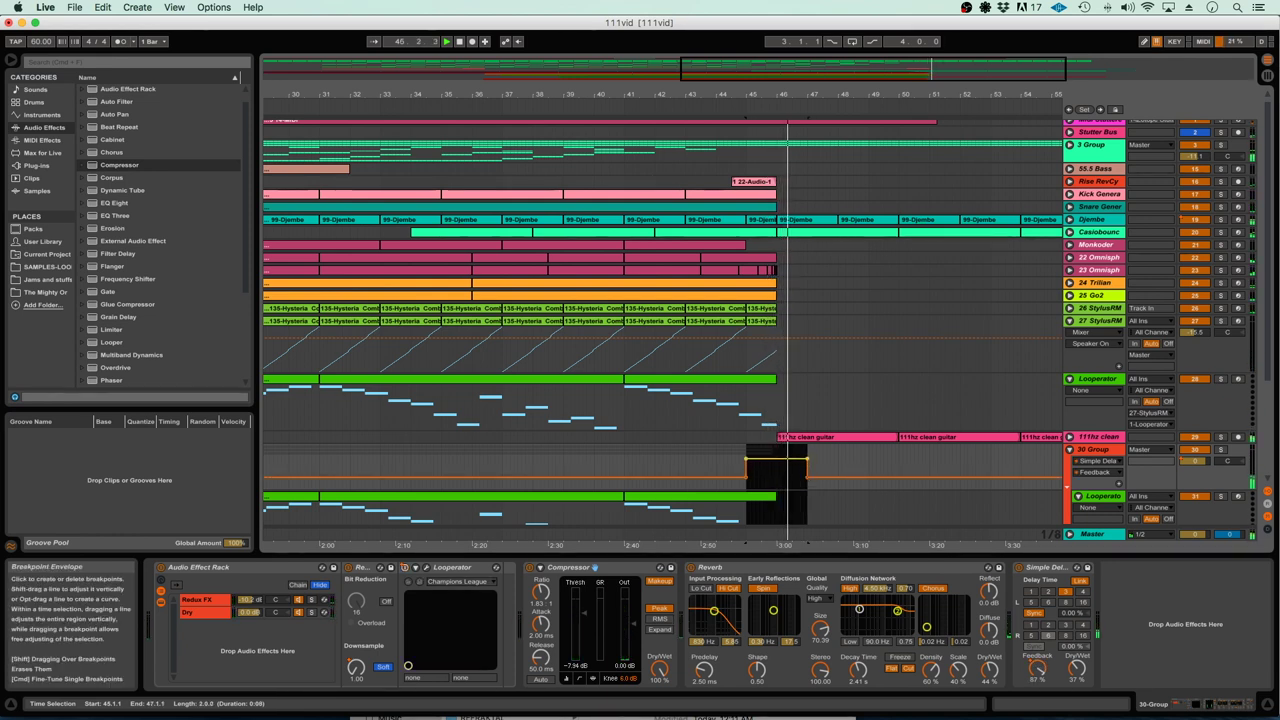
{"action": "left_click", "coordinate": [746, 459]}
{"action": "left_click", "coordinate": [713, 466]}
{"action": "key", "text": "space"}
{"action": "key", "text": "space"}
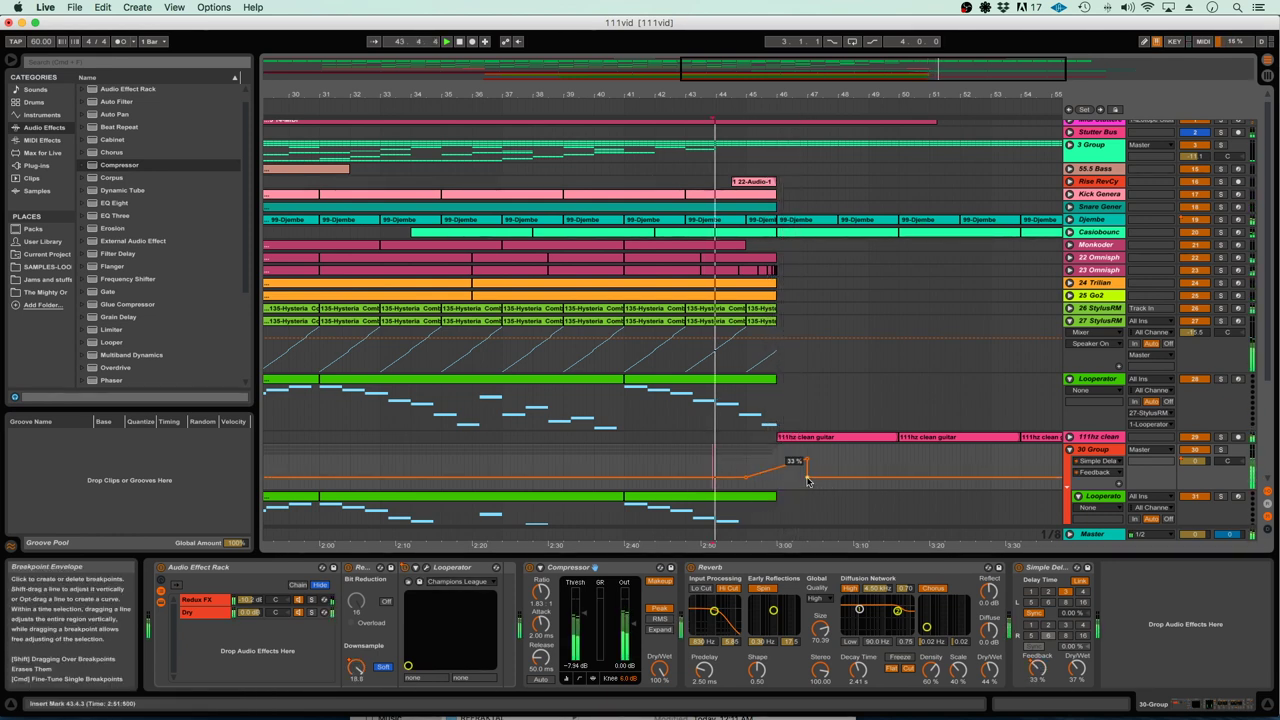
{"action": "left_click", "coordinate": [808, 478]}
Automate the Simple Delay's dry/wet mix to ramp up from 37% between bar 45 and bar 47
{"action": "left_click", "coordinate": [1077, 669]}
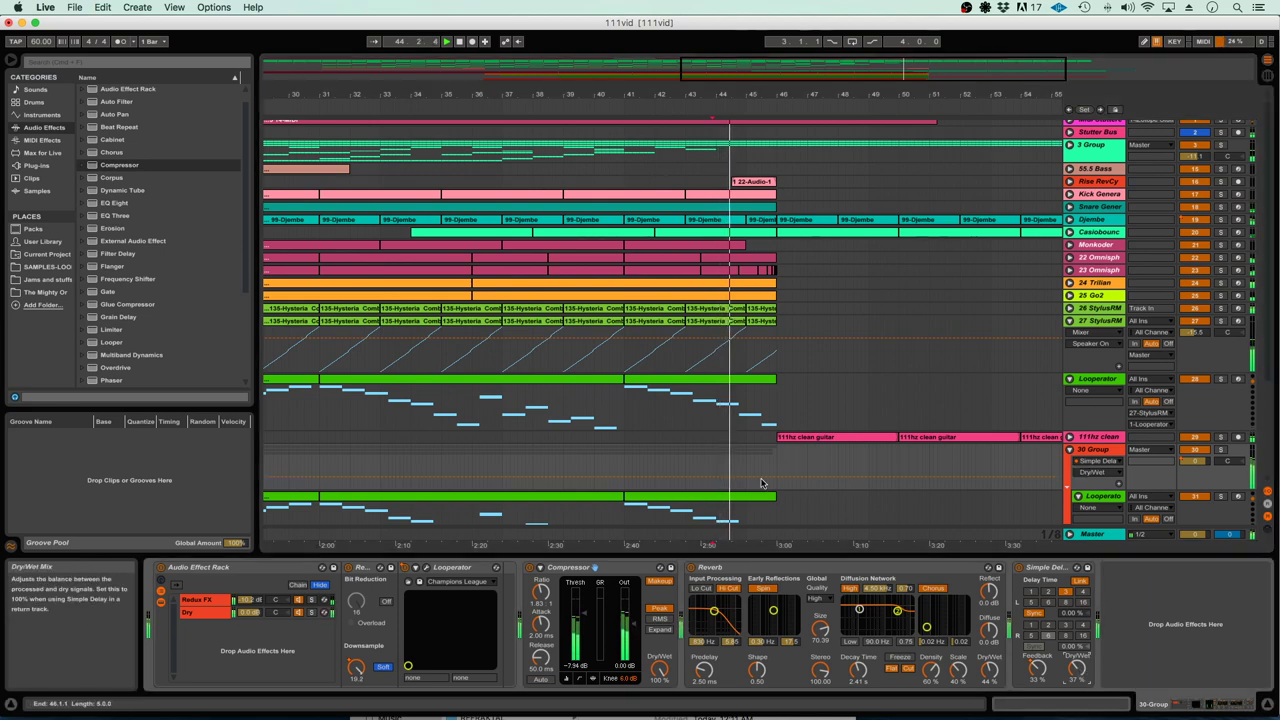
{"action": "left_click_drag", "start_coordinate": [748, 468], "coordinate": [808, 474]}
{"action": "left_click", "coordinate": [746, 459]}
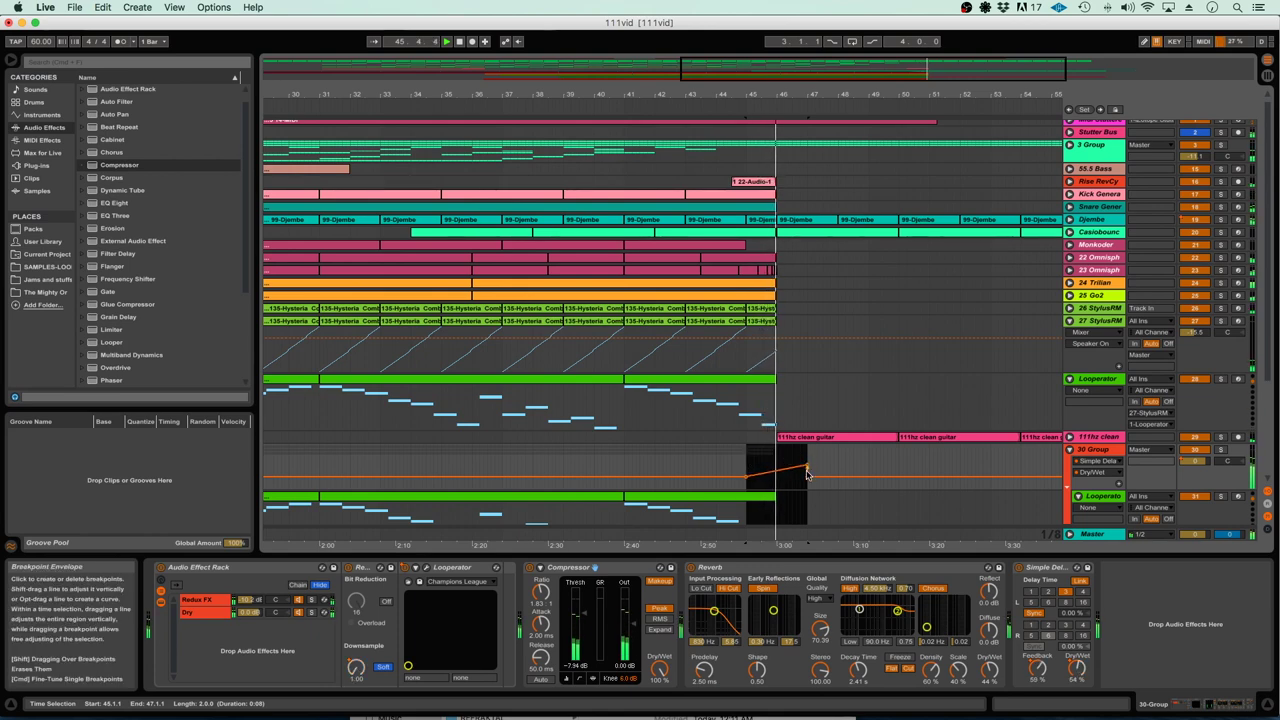
Open the upper Terence McKenna clip's Transposition Modulation envelope in an enlarged clip view
{"action": "scroll", "coordinate": [740, 473], "scroll_direction": "down", "scroll_amount": 2}
{"action": "scroll", "coordinate": [740, 473], "scroll_direction": "right", "scroll_amount": 3}
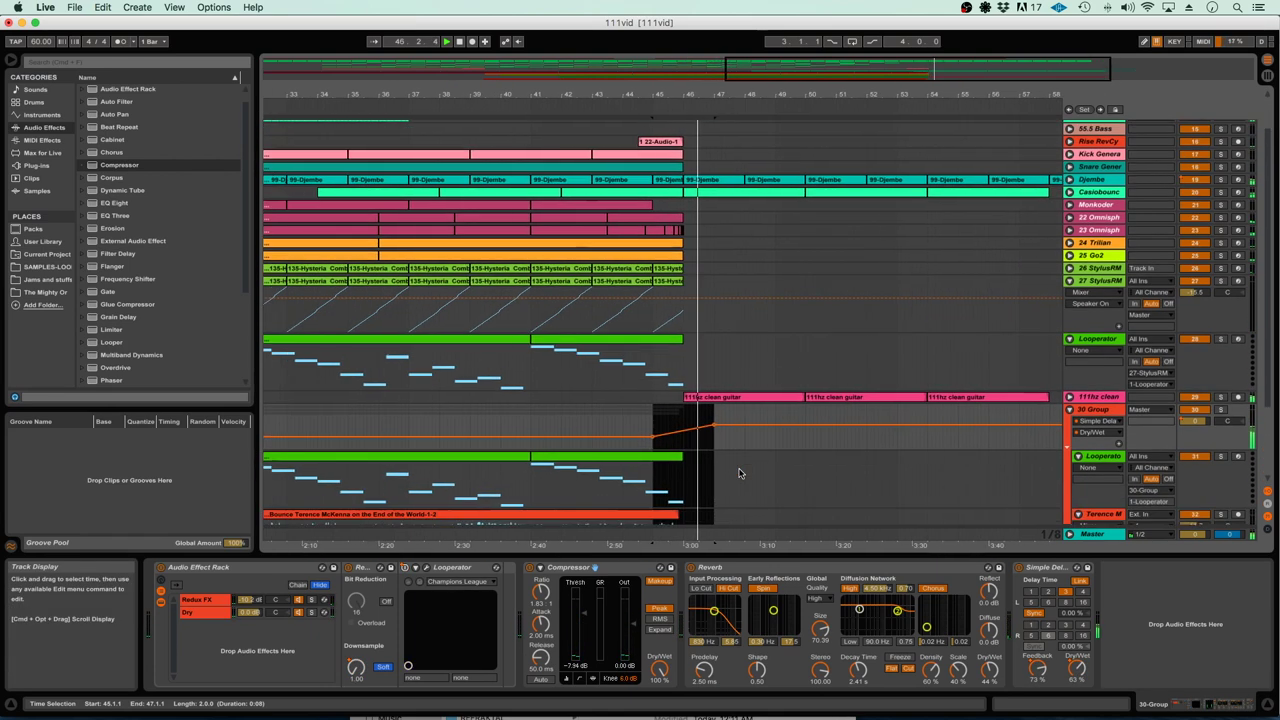
{"action": "scroll", "coordinate": [740, 473], "scroll_direction": "down", "scroll_amount": 2}
{"action": "scroll", "coordinate": [740, 473], "scroll_direction": "left", "scroll_amount": 1}
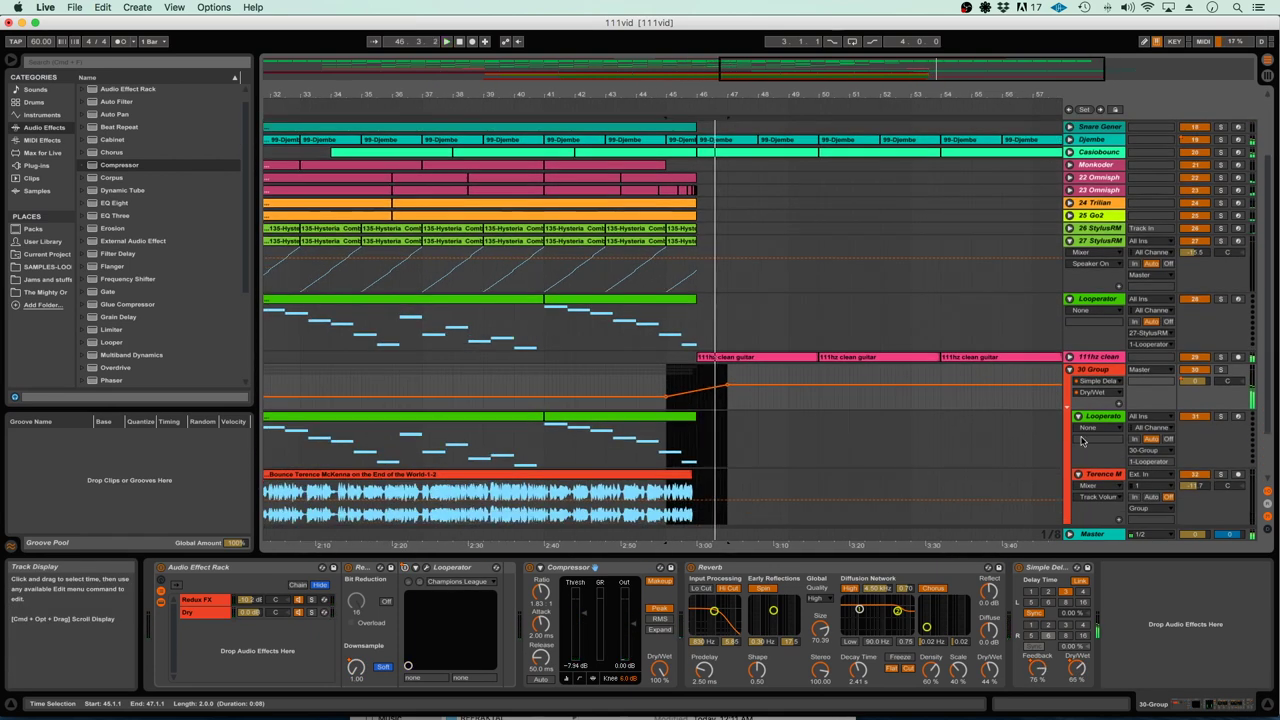
{"action": "double_click", "coordinate": [675, 483]}
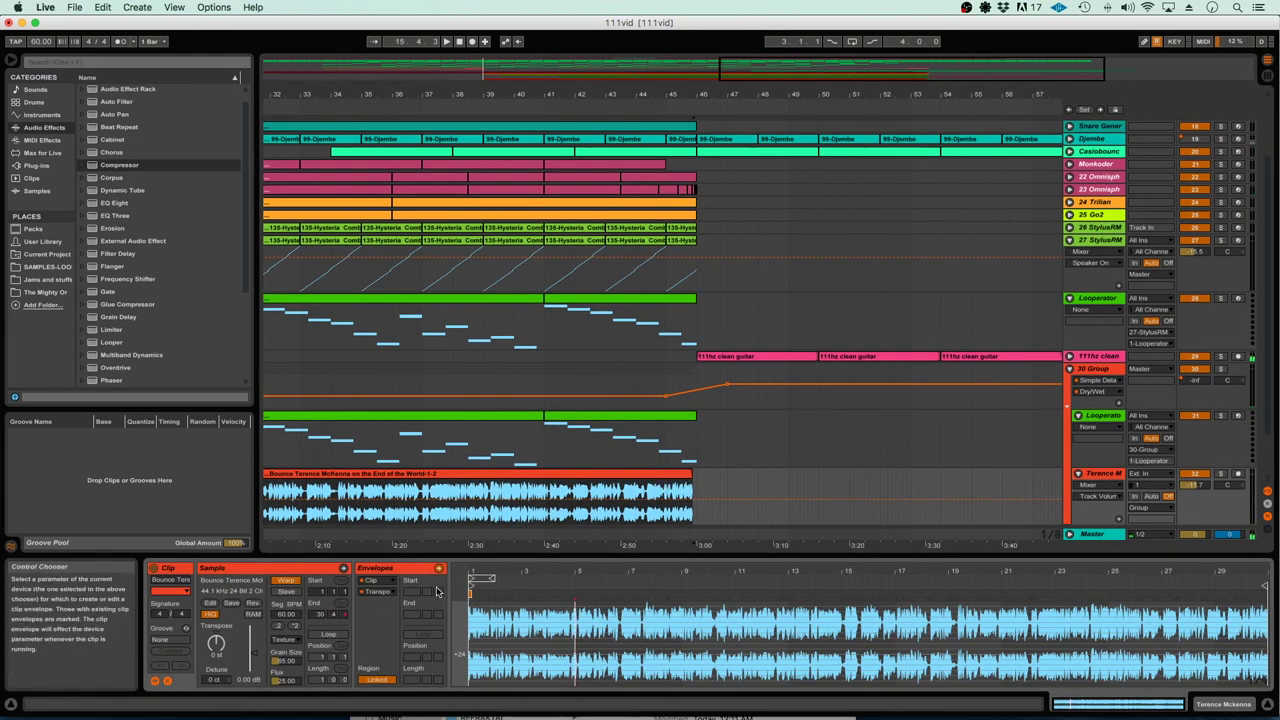
{"action": "left_click", "coordinate": [380, 594]}
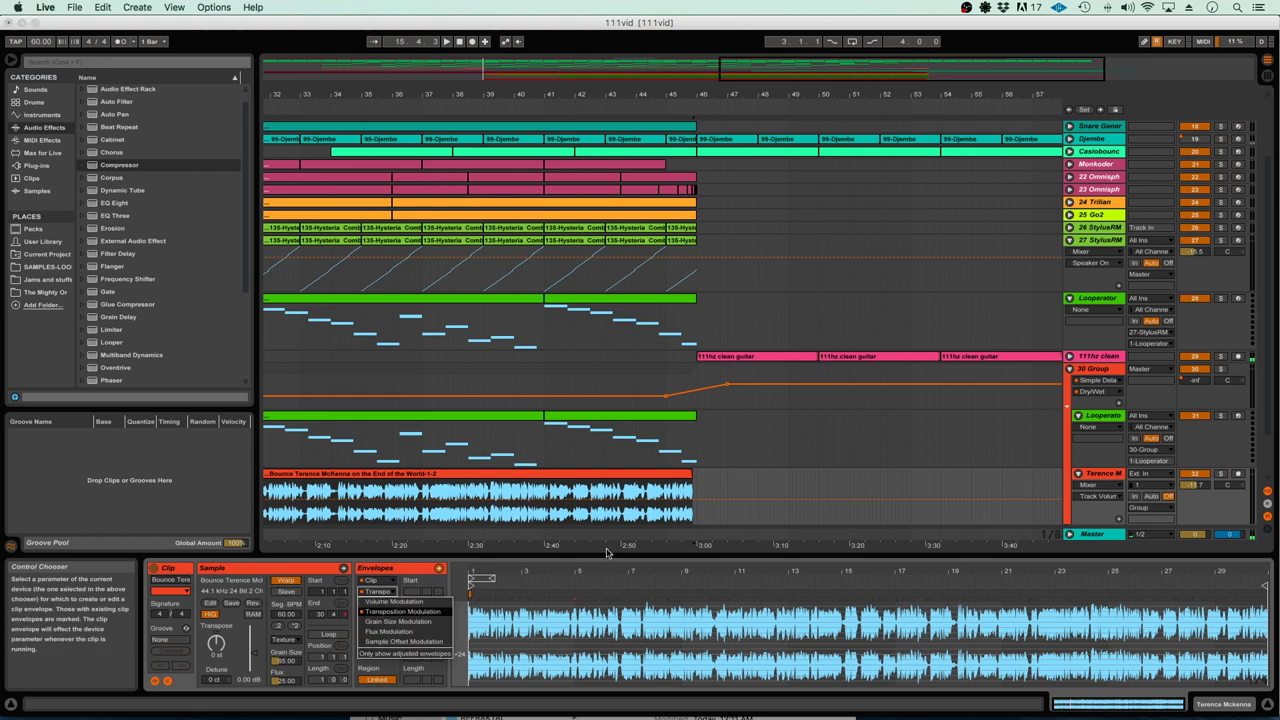
{"action": "left_click", "coordinate": [372, 589]}
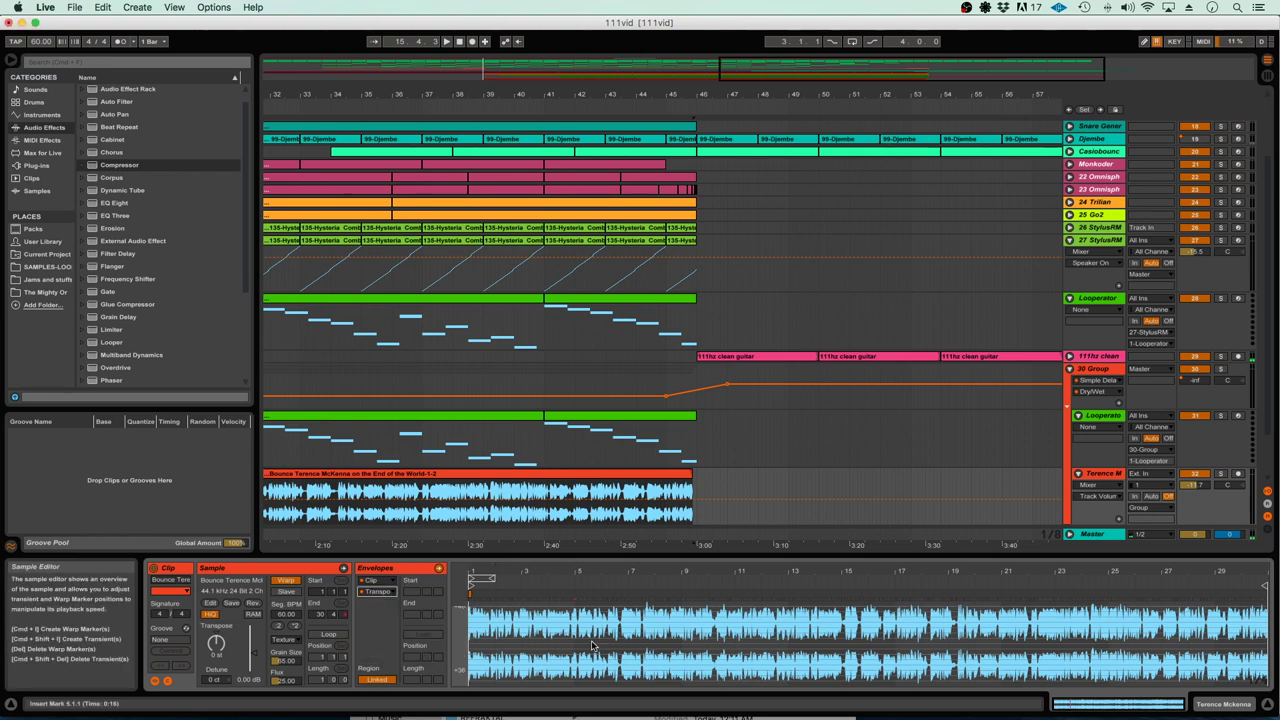
{"action": "scroll", "coordinate": [592, 645], "scroll_direction": "down", "scroll_amount": 5}
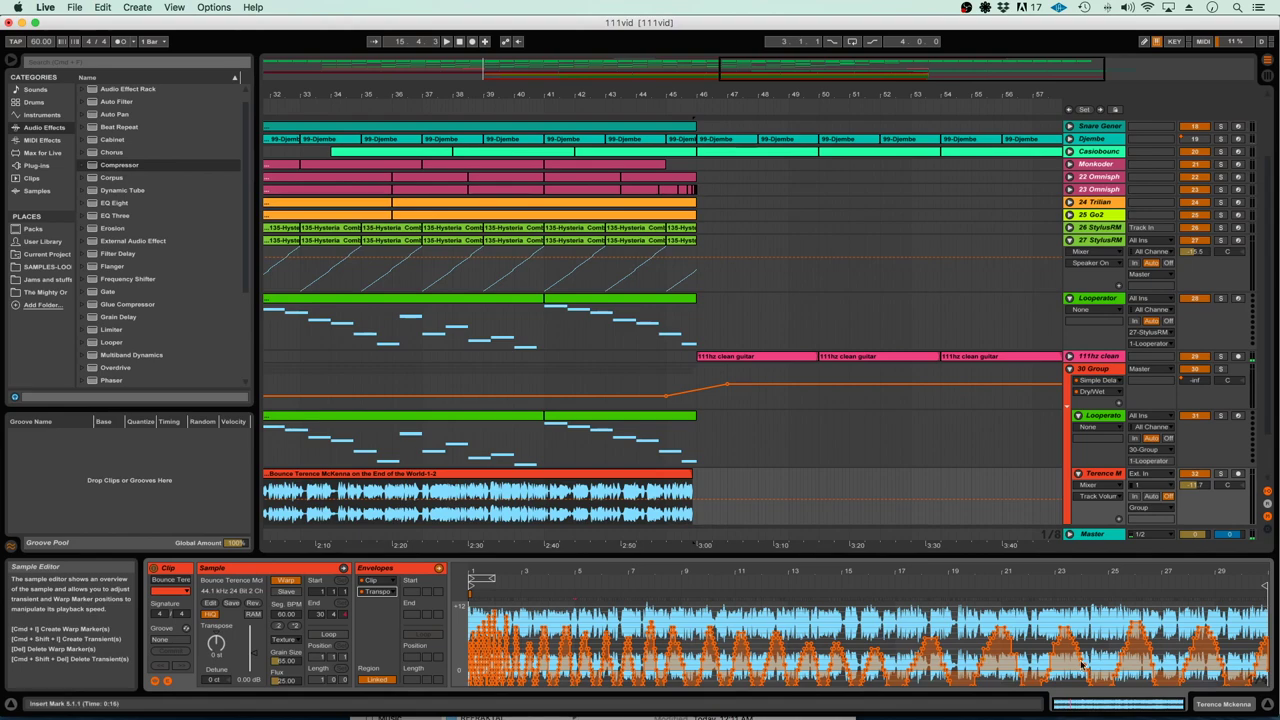
{"action": "left_click_drag", "start_coordinate": [1170, 557], "coordinate": [1163, 408]}
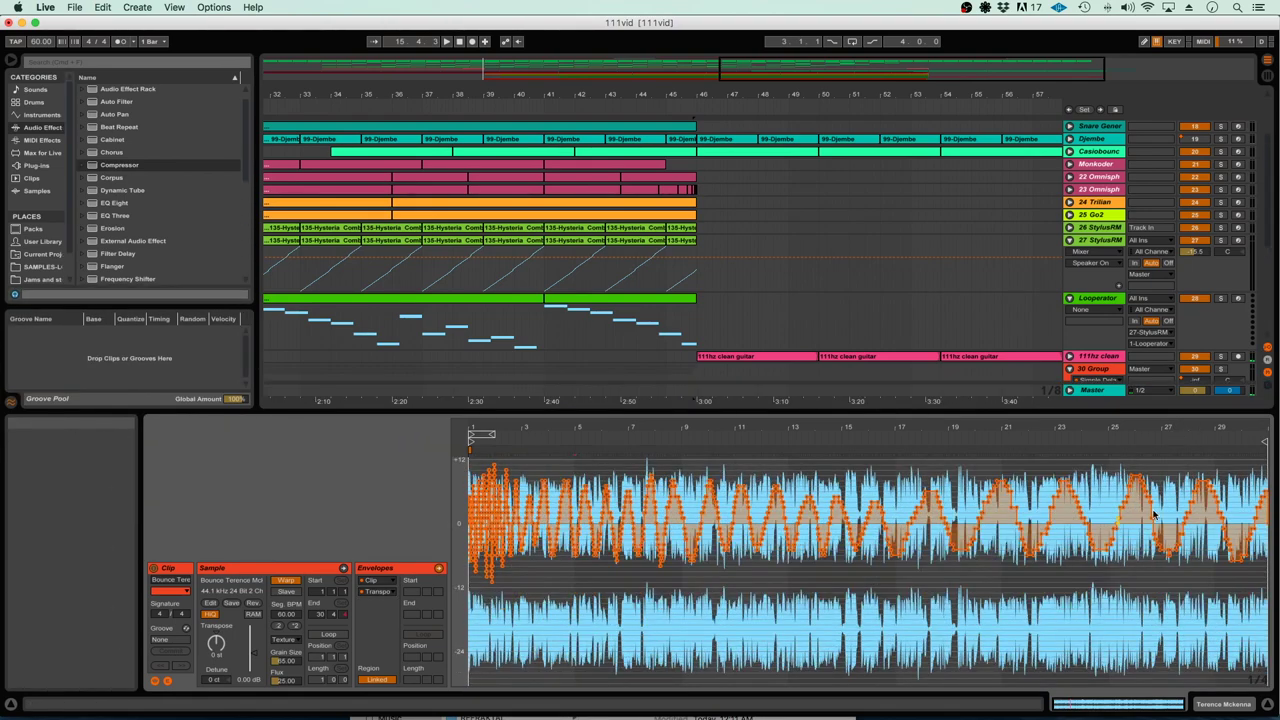
Redraw wider 1/16-step transposition waves from about bar 25 to the clip's end, between about +7 and -6 st, and play from bar 43
{"action": "scroll", "coordinate": [1185, 510], "scroll_direction": "up", "scroll_amount": 10}
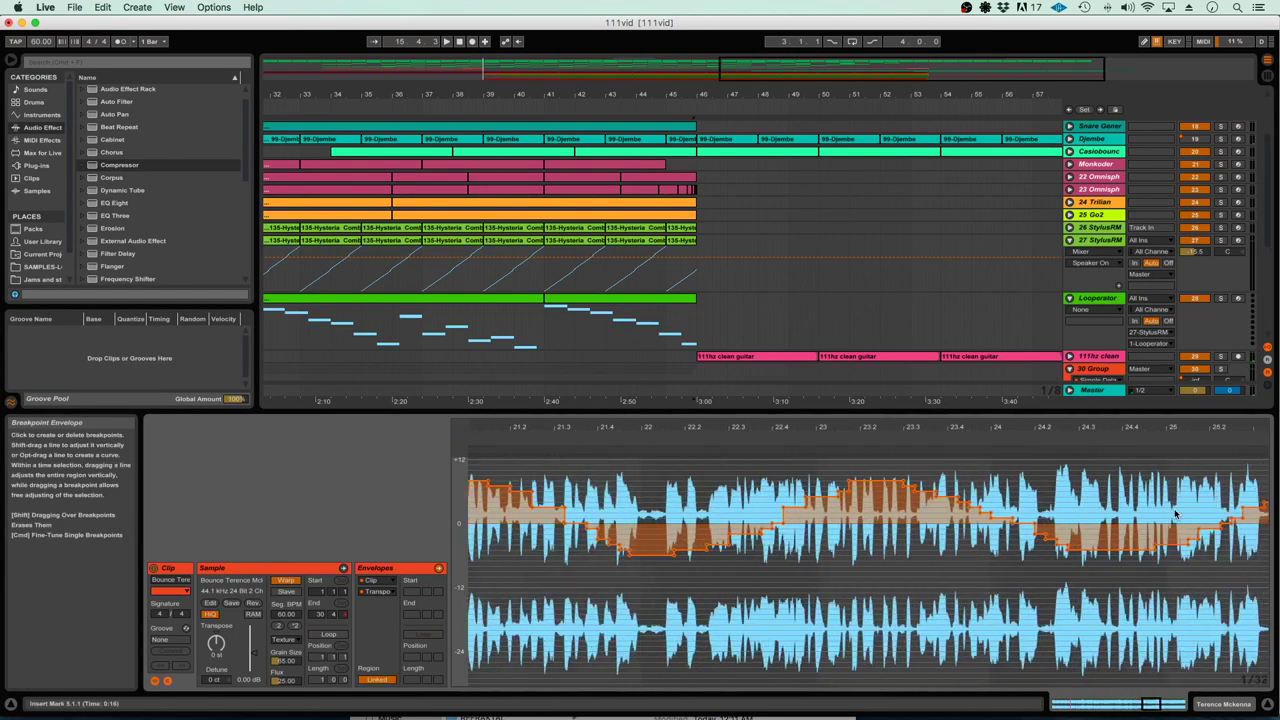
{"action": "scroll", "coordinate": [1193, 510], "scroll_direction": "up", "scroll_amount": 5}
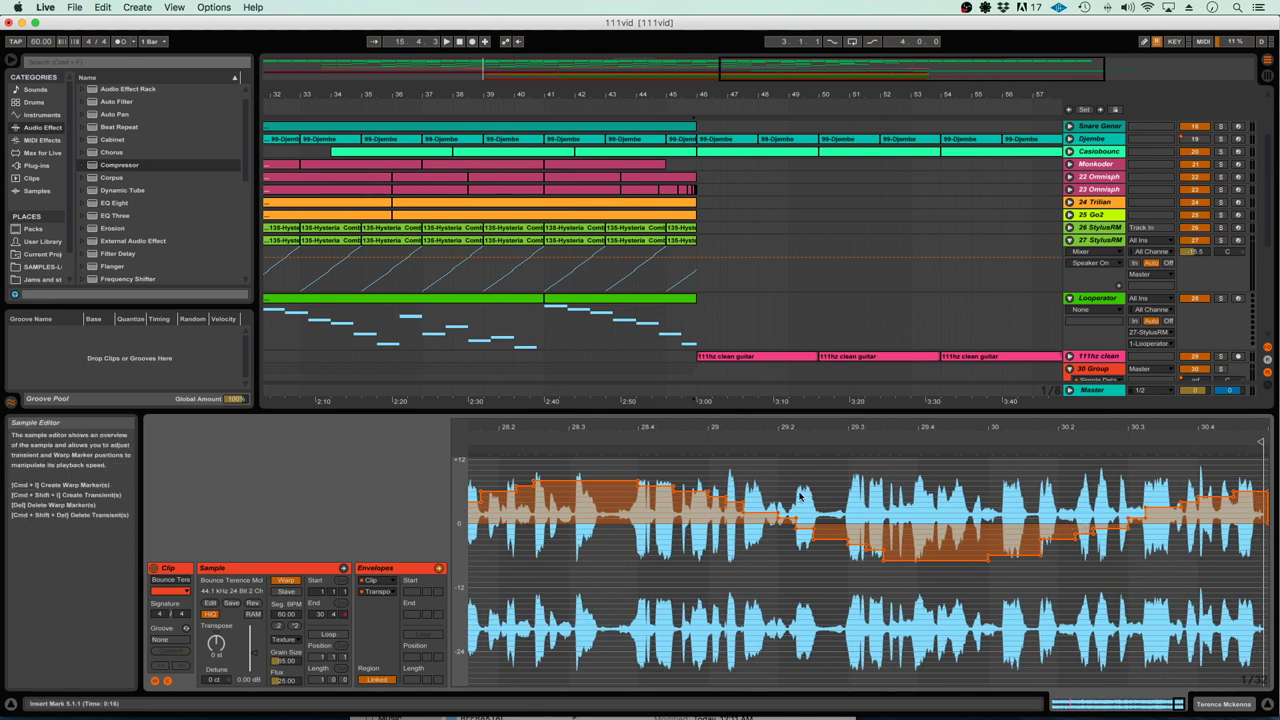
{"action": "scroll", "coordinate": [585, 510], "scroll_direction": "down", "scroll_amount": 5}
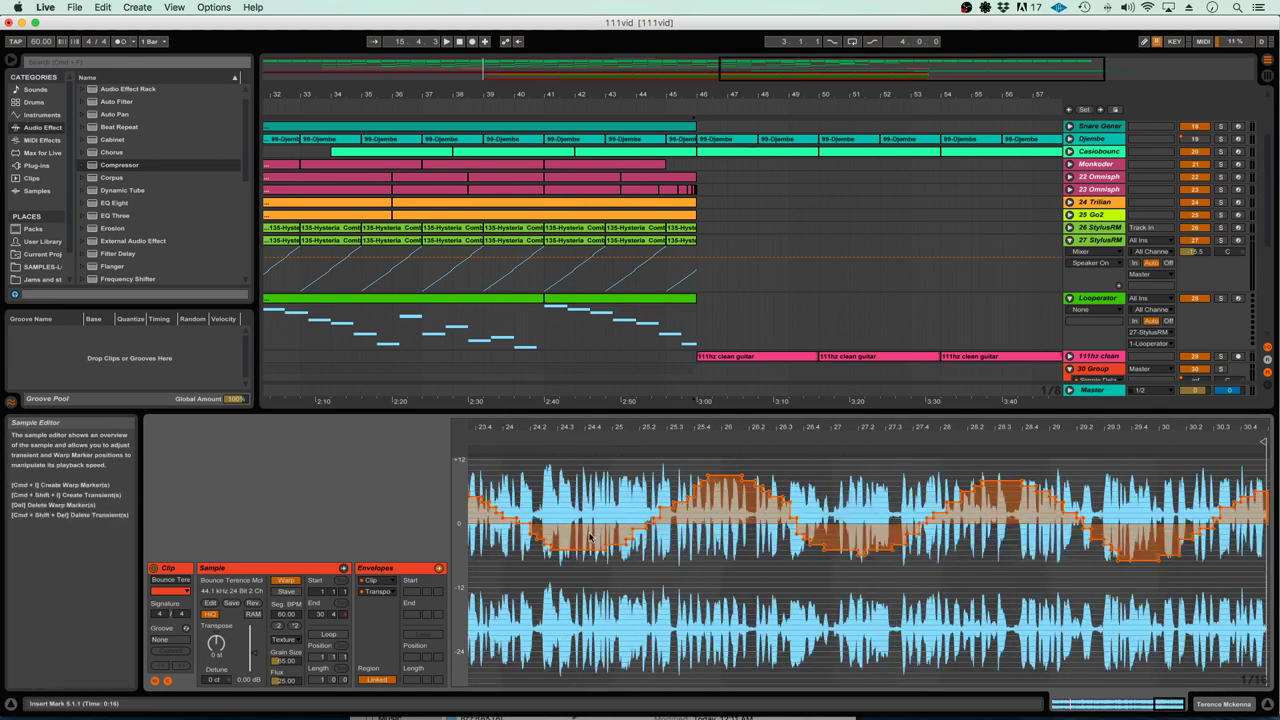
{"action": "key", "text": "b"}
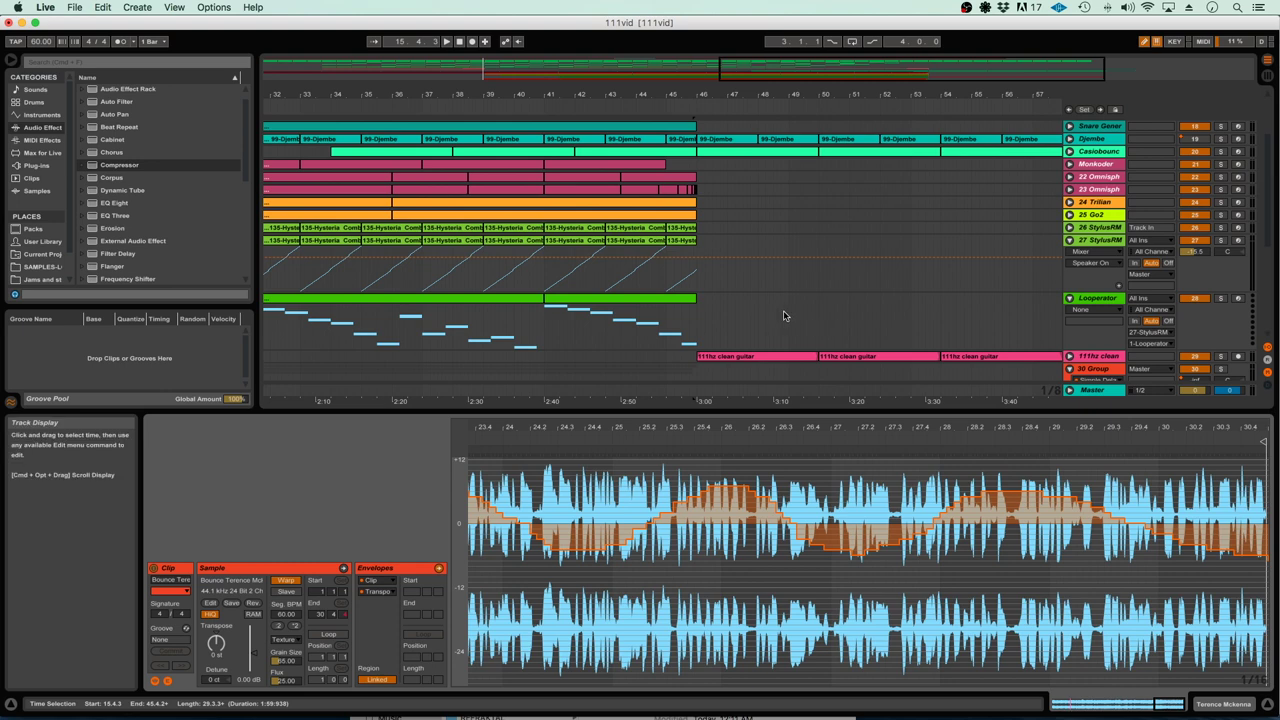
{"action": "left_click", "coordinate": [611, 276]}
{"action": "key", "text": "space"}
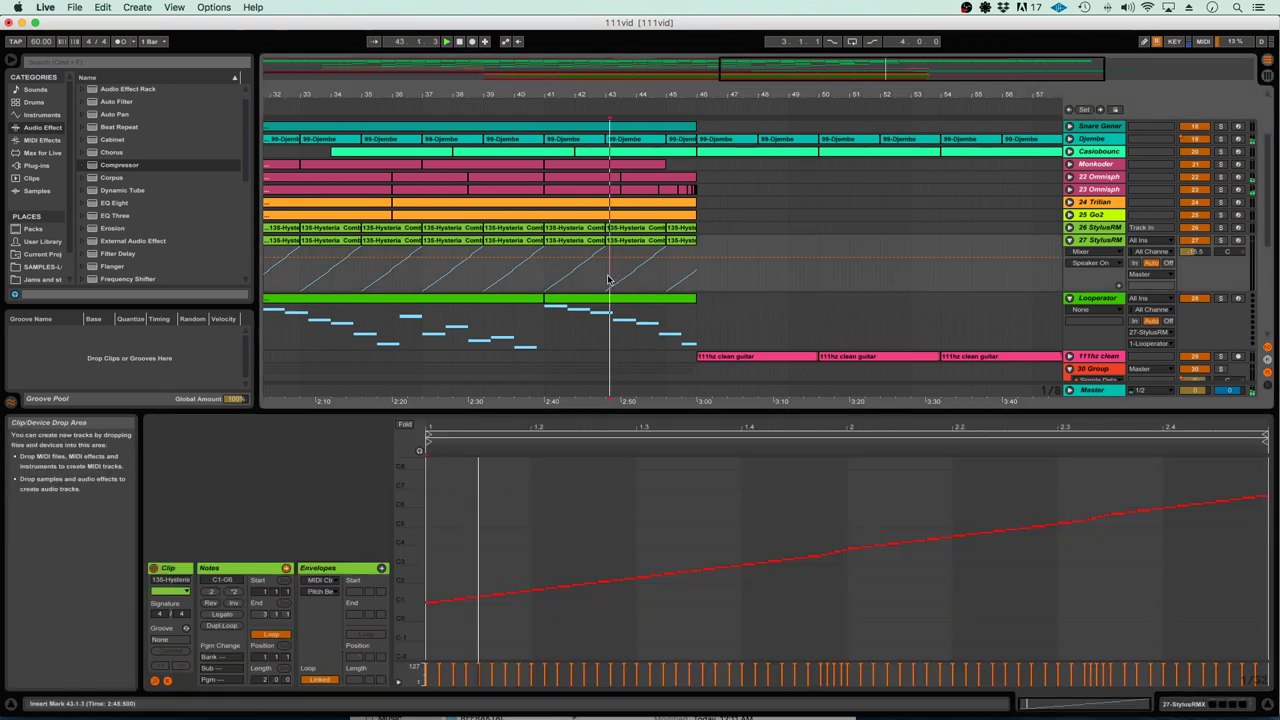
Automate the 30 Group's Reverb dry/wet mix to ramp up from 44% between bar 45 and bar 47 and hold there
{"action": "scroll", "coordinate": [611, 276], "scroll_direction": "down", "scroll_amount": 5}
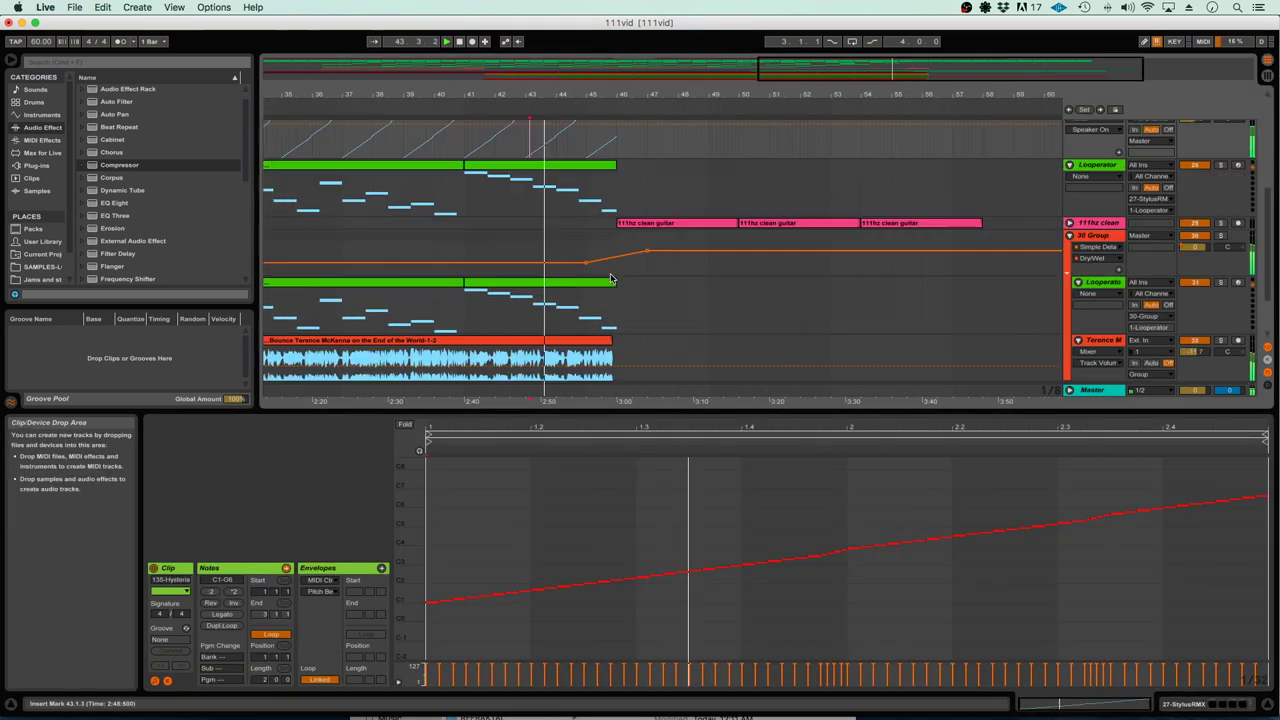
{"action": "double_click", "coordinate": [1093, 167]}
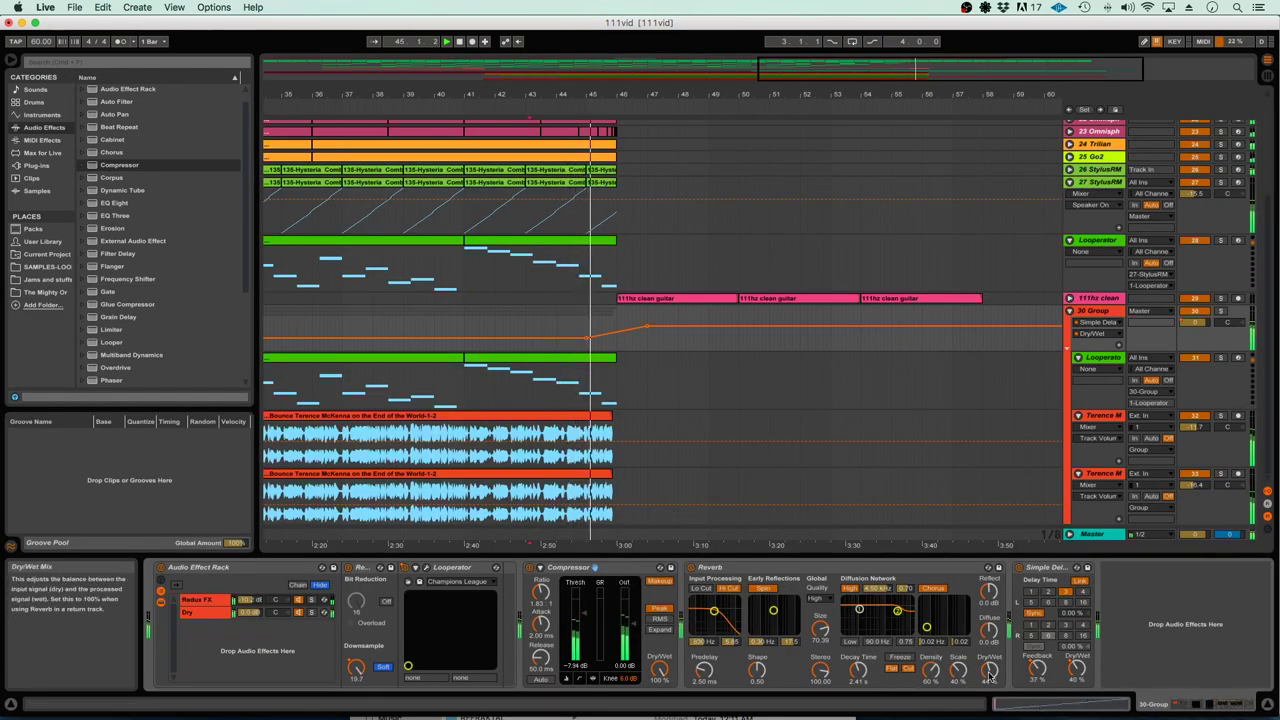
{"action": "left_click", "coordinate": [989, 672]}
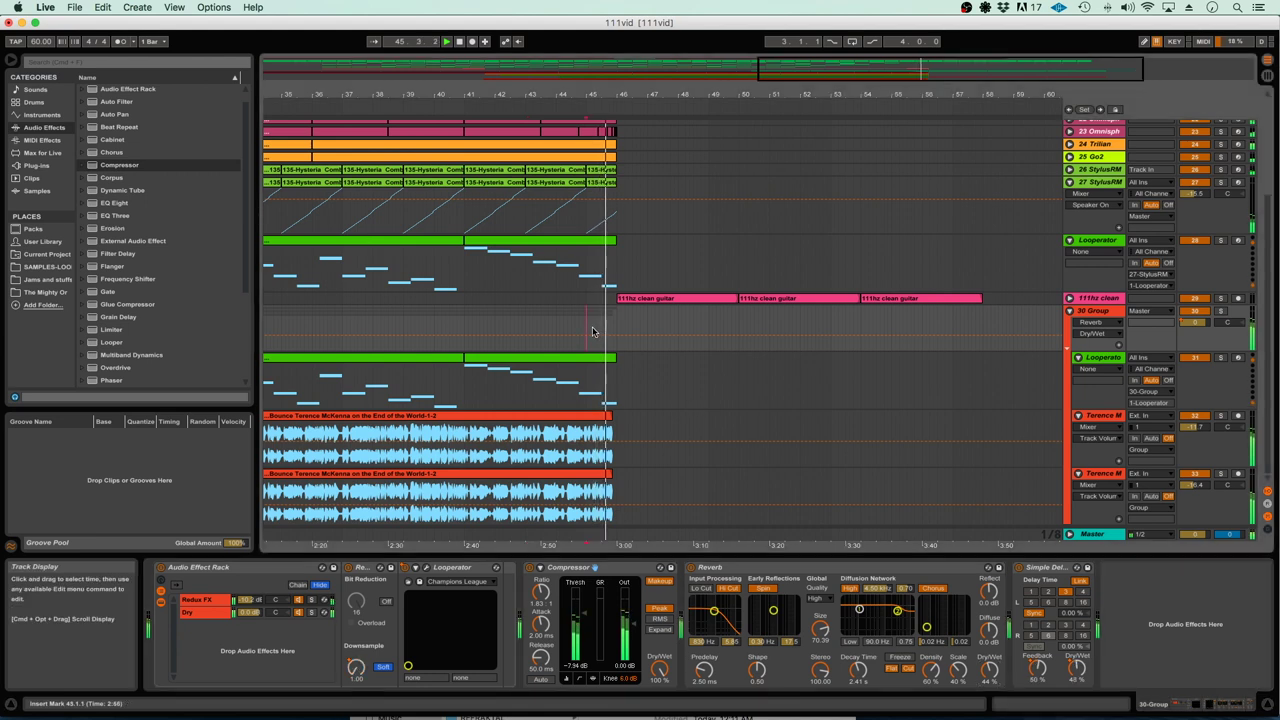
{"action": "left_click_drag", "start_coordinate": [597, 333], "coordinate": [649, 340]}
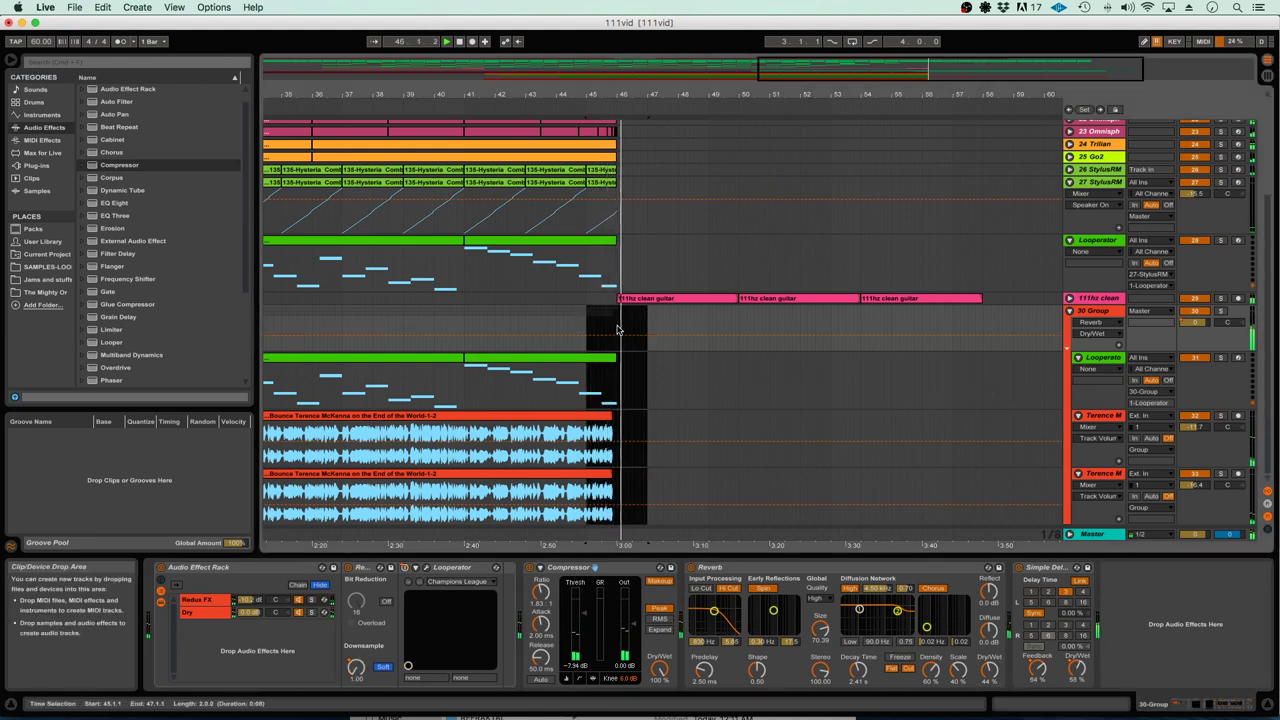
{"action": "left_click", "coordinate": [630, 336]}
{"action": "left_click_drag", "start_coordinate": [630, 336], "coordinate": [588, 321]}
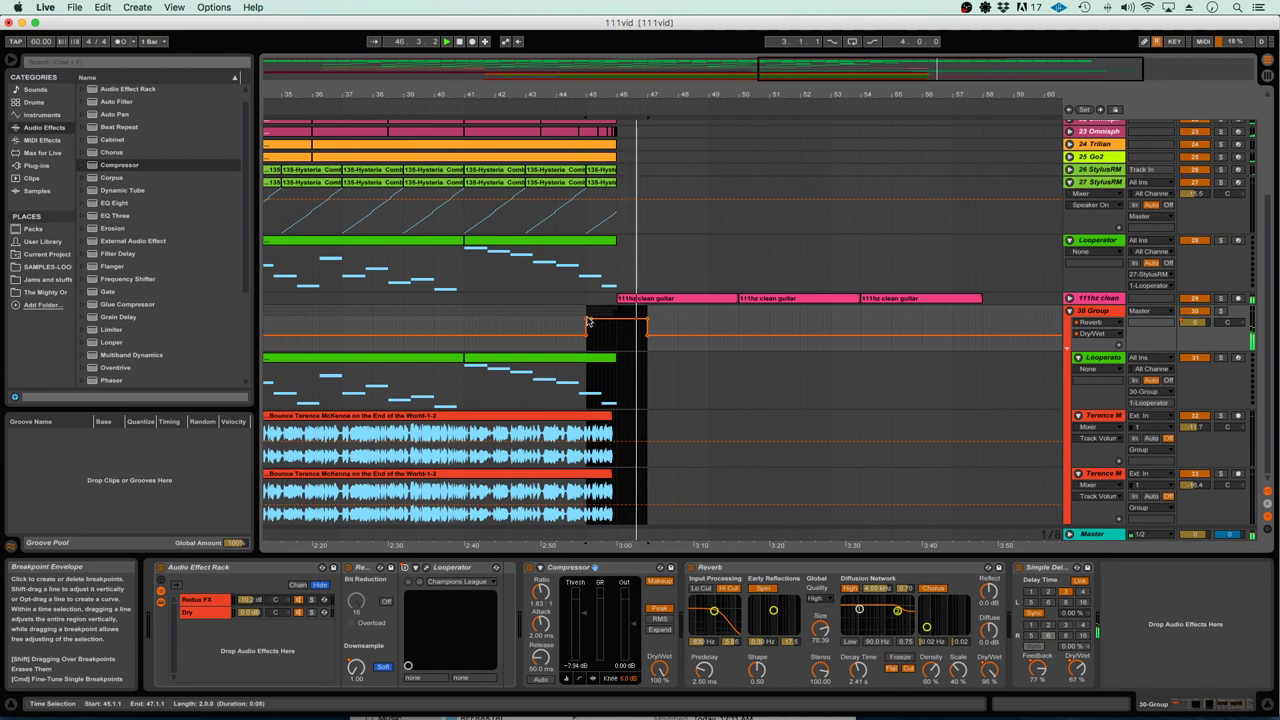
{"action": "left_click", "coordinate": [591, 329]}
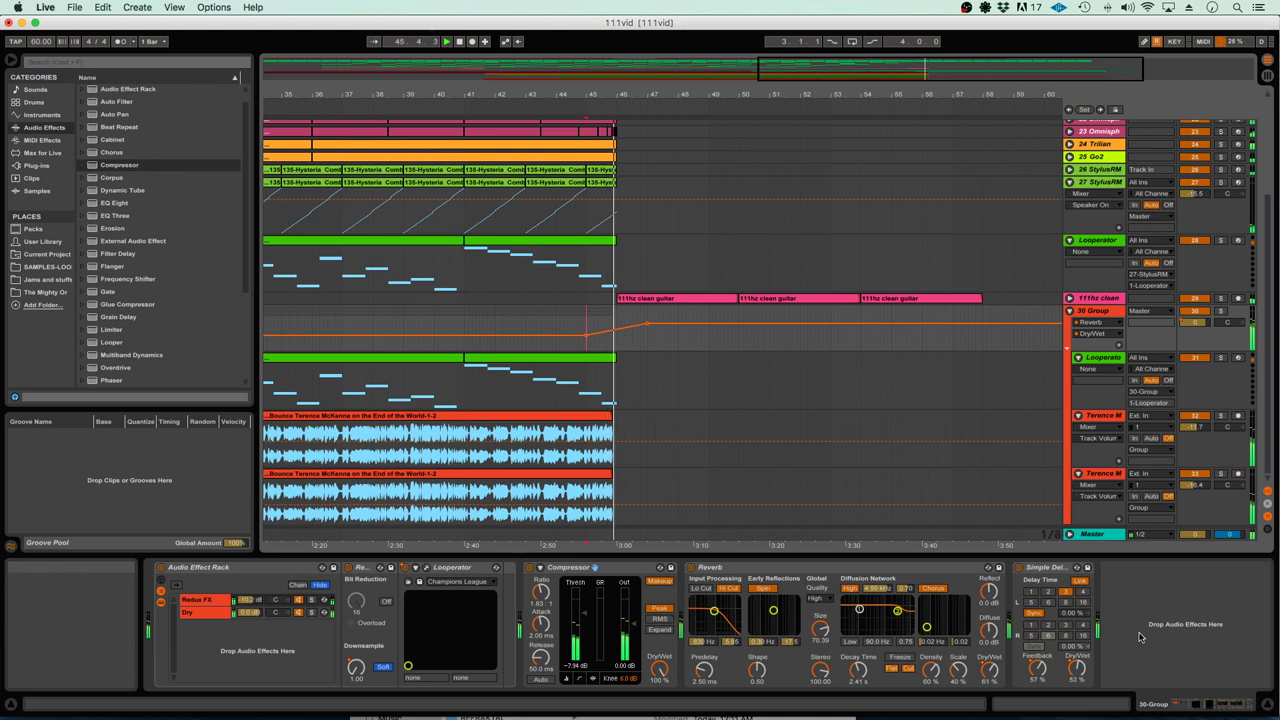
Automate the Simple Delay's left delay mode to off from bar 45 onward, switching it from Sync to Time
{"action": "left_click", "coordinate": [1071, 614]}
{"action": "left_click", "coordinate": [603, 370]}
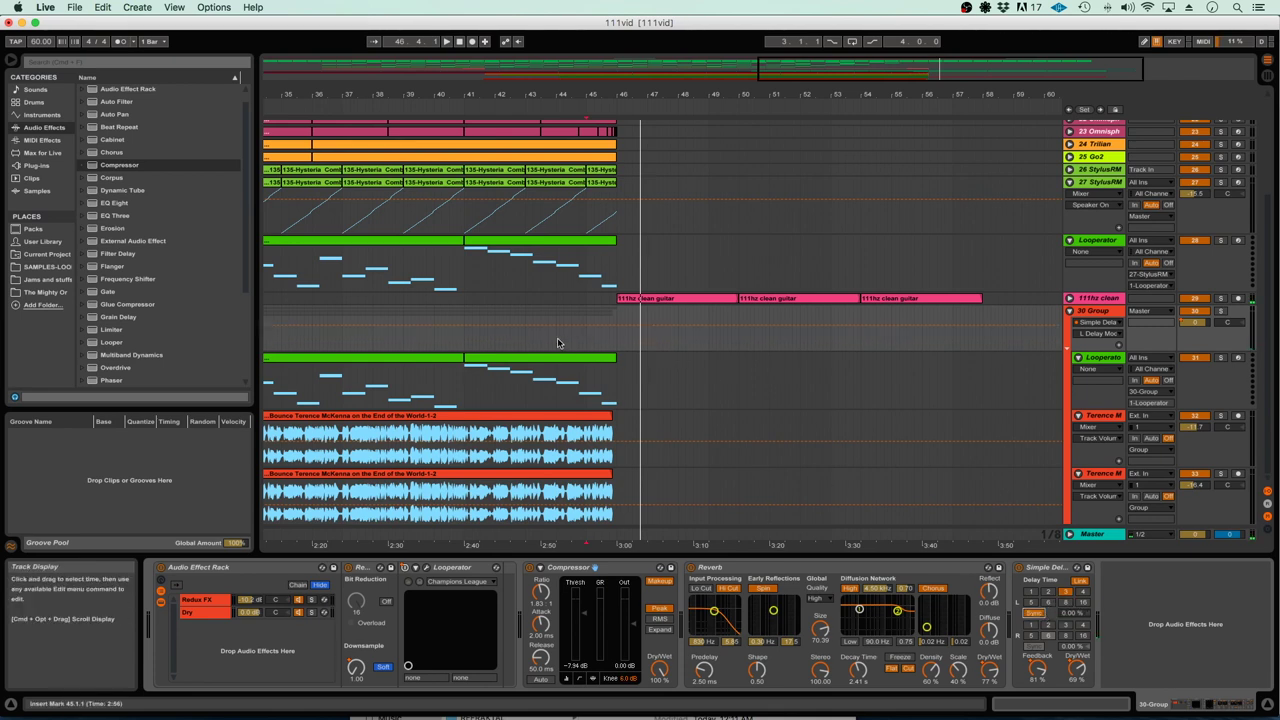
{"action": "left_click", "coordinate": [587, 341]}
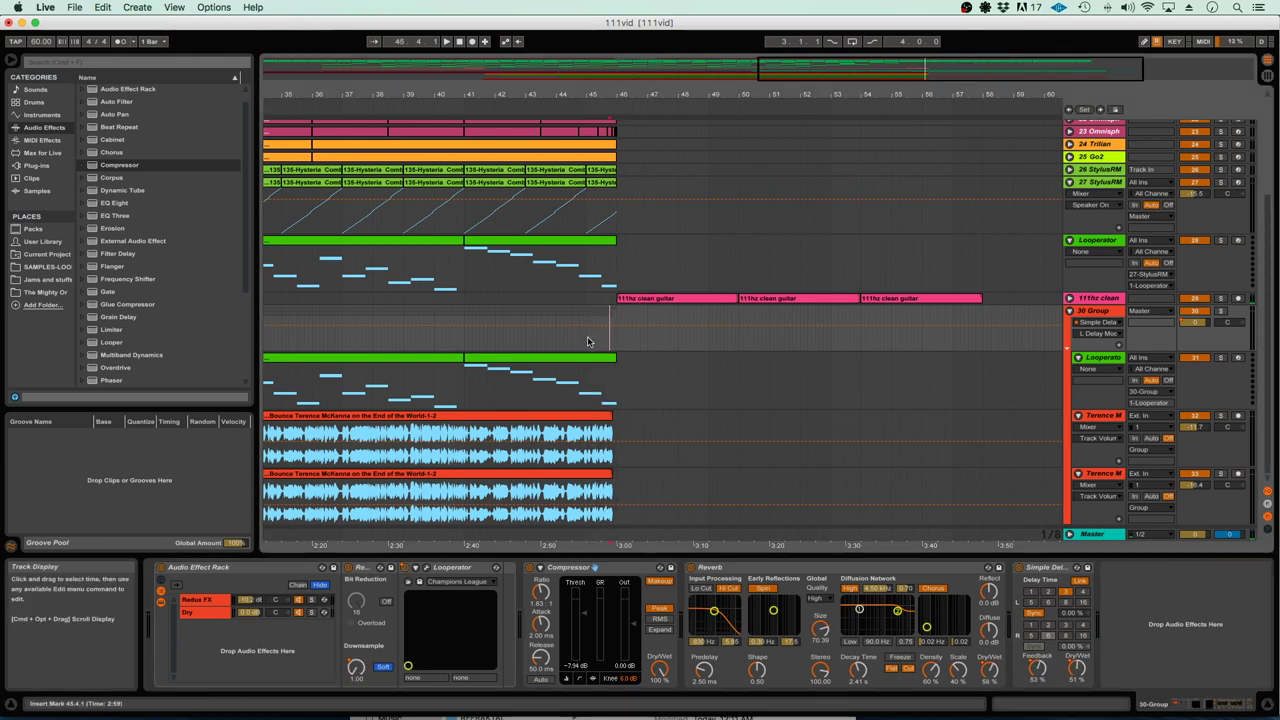
{"action": "left_click_drag", "start_coordinate": [587, 341], "coordinate": [712, 335]}
{"action": "left_click_drag", "start_coordinate": [603, 329], "coordinate": [604, 345]}
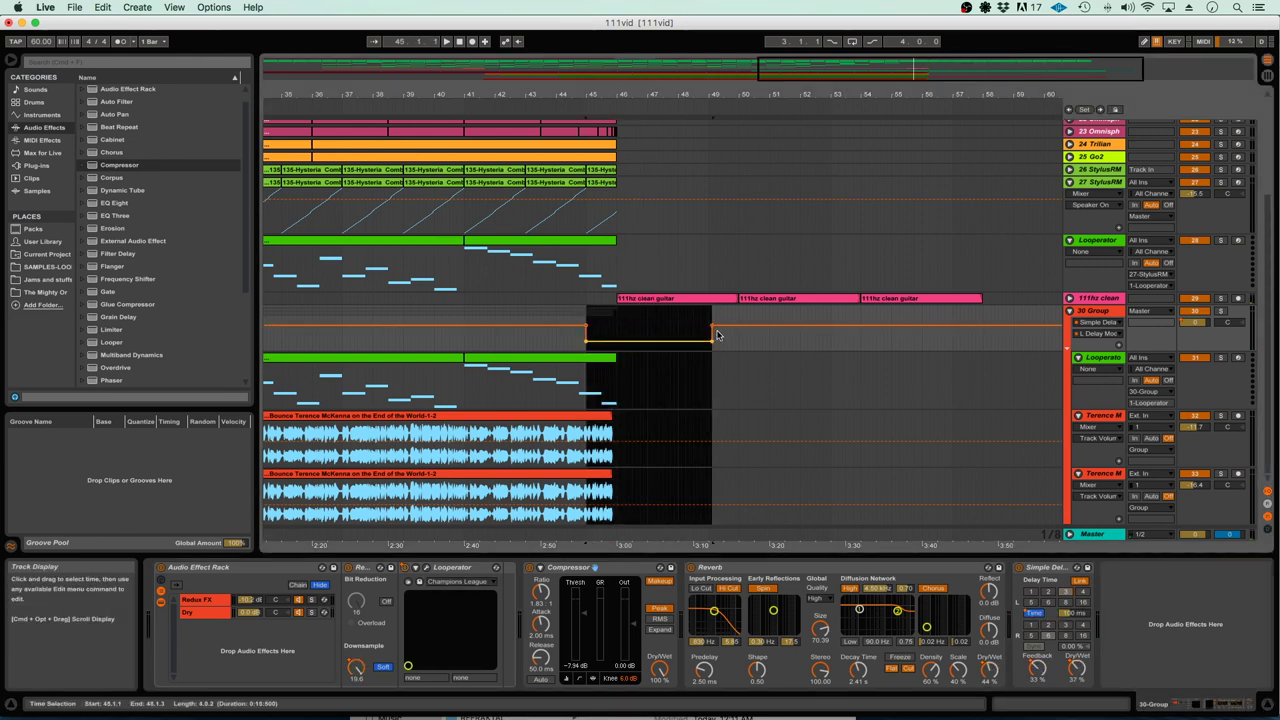
{"action": "left_click", "coordinate": [712, 325]}
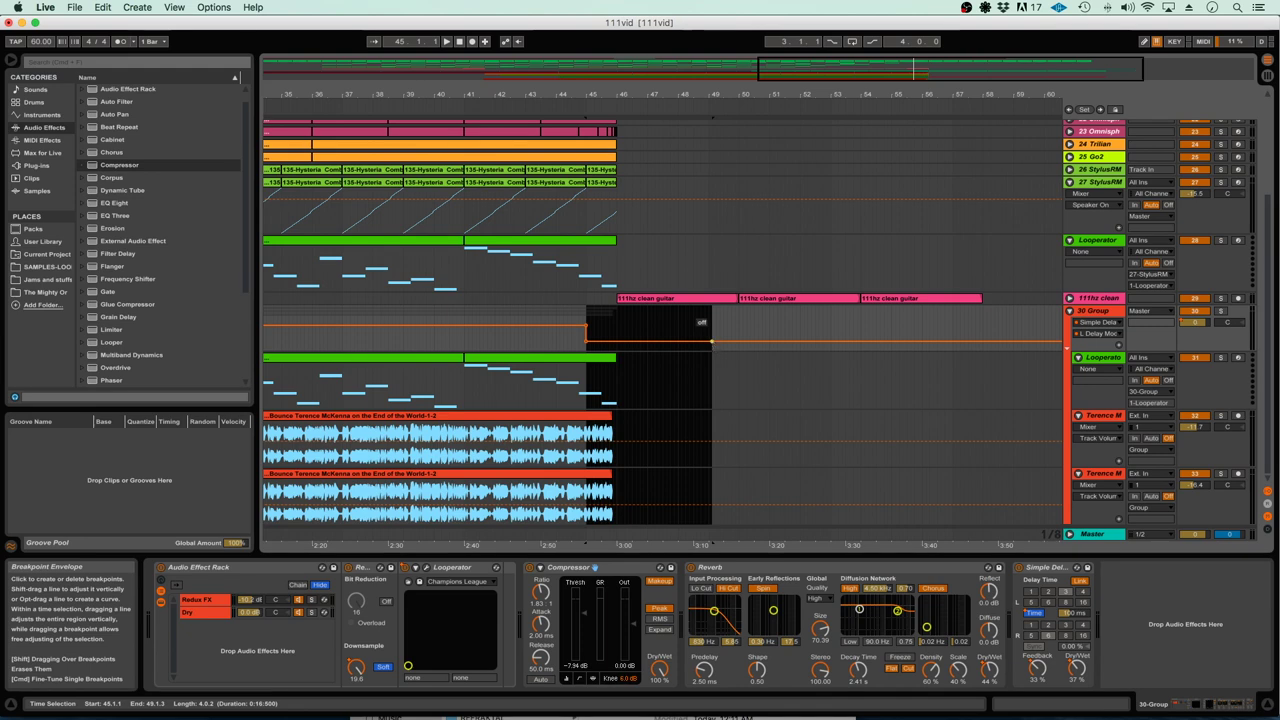
Automate the Simple Delay's left delay time to ramp from 100 ms at bar 45 to about 288 ms at bar 47, and audition it
{"action": "left_click", "coordinate": [1073, 613]}
{"action": "left_click", "coordinate": [587, 336]}
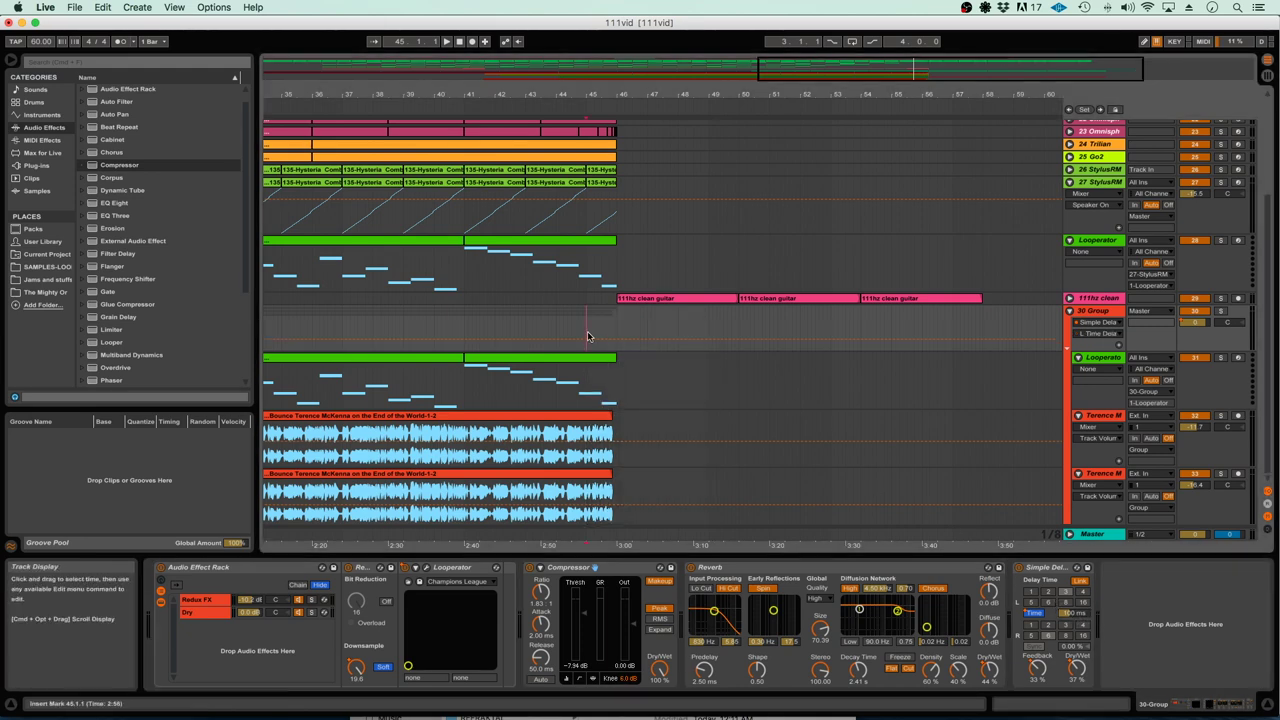
{"action": "left_click_drag", "start_coordinate": [587, 336], "coordinate": [646, 337]}
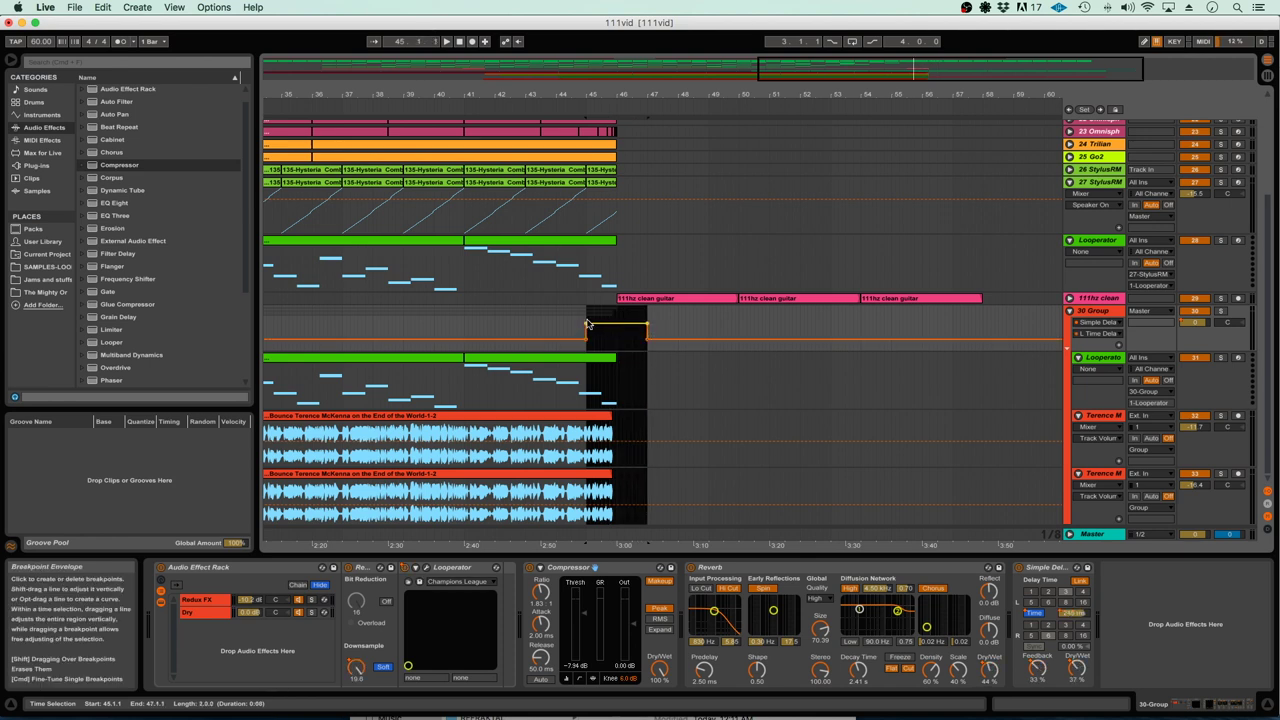
{"action": "left_click", "coordinate": [588, 328]}
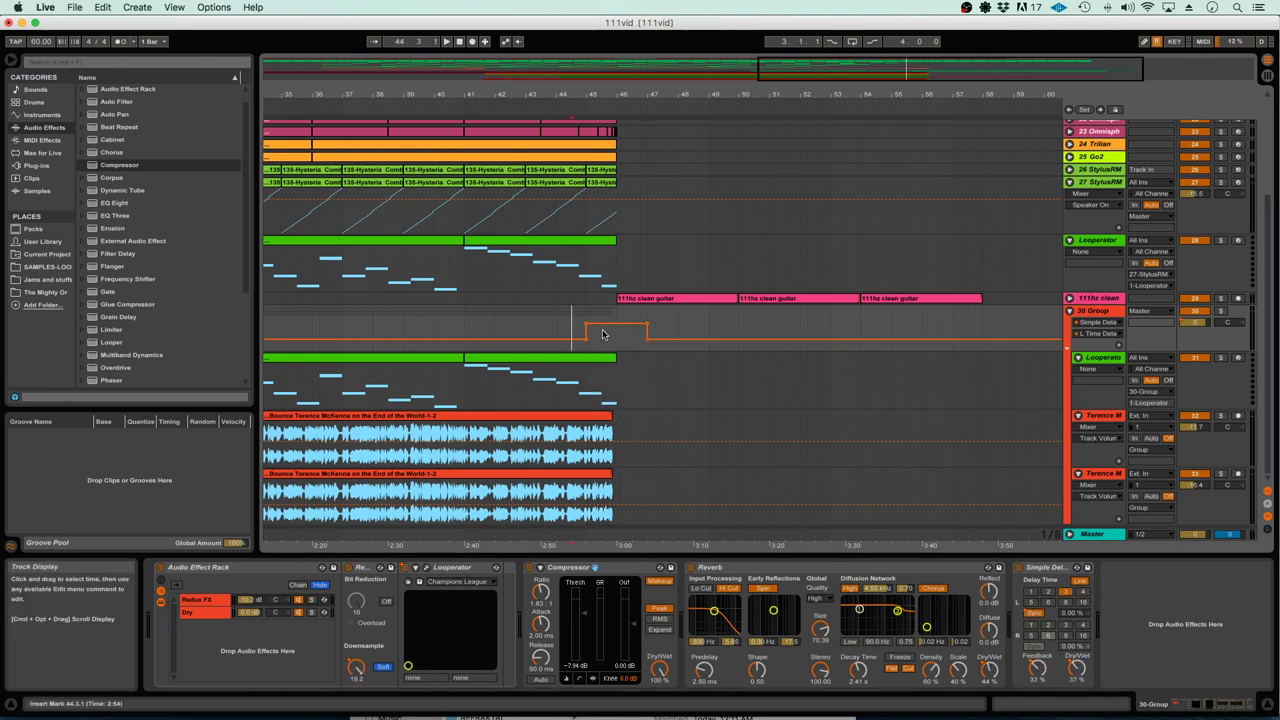
{"action": "left_click", "coordinate": [587, 326]}
{"action": "left_click", "coordinate": [580, 330]}
{"action": "key", "text": "space"}
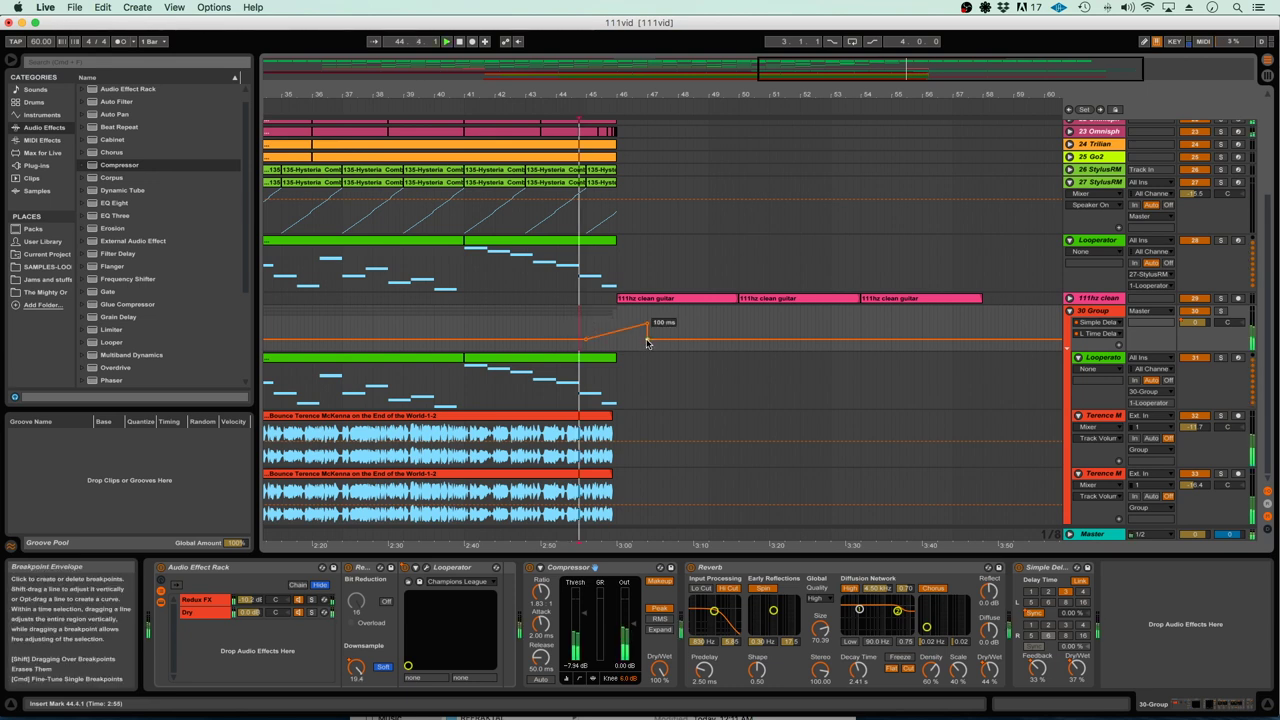
{"action": "left_click", "coordinate": [648, 340]}
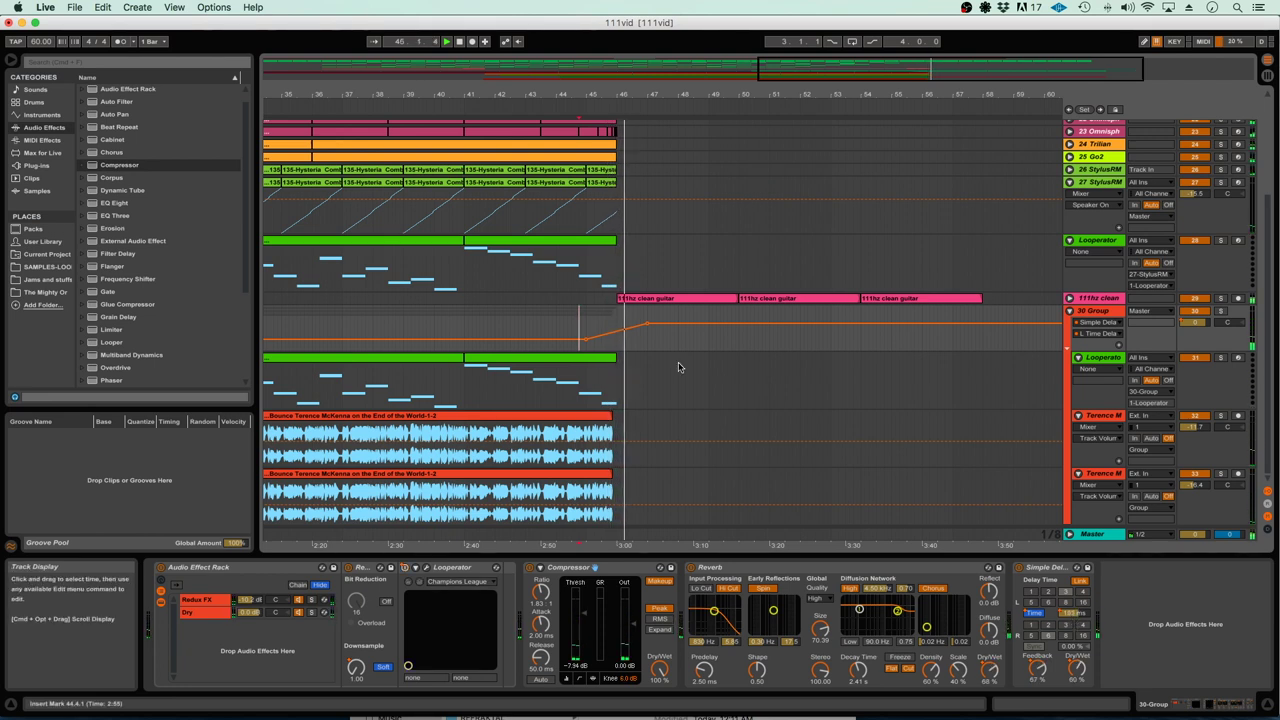
{"action": "mouse_move", "coordinate": [647, 326]}
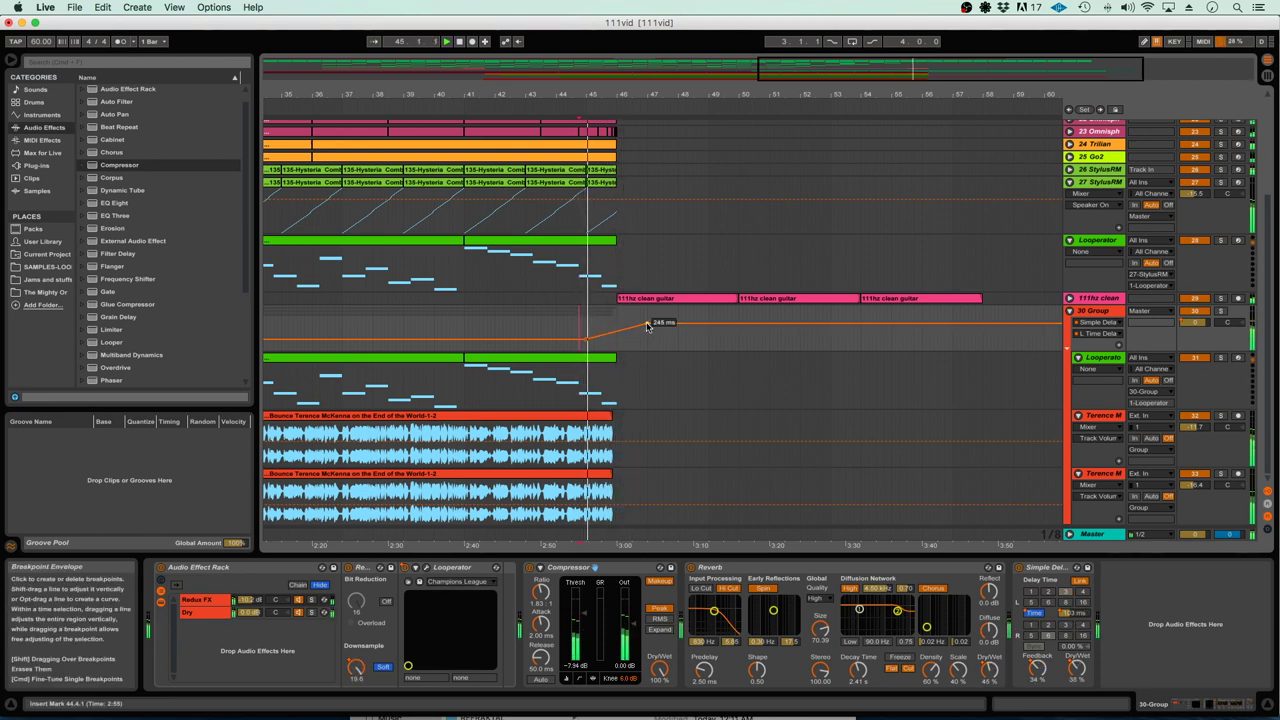
{"action": "left_click_drag", "start_coordinate": [647, 326], "coordinate": [647, 321]}
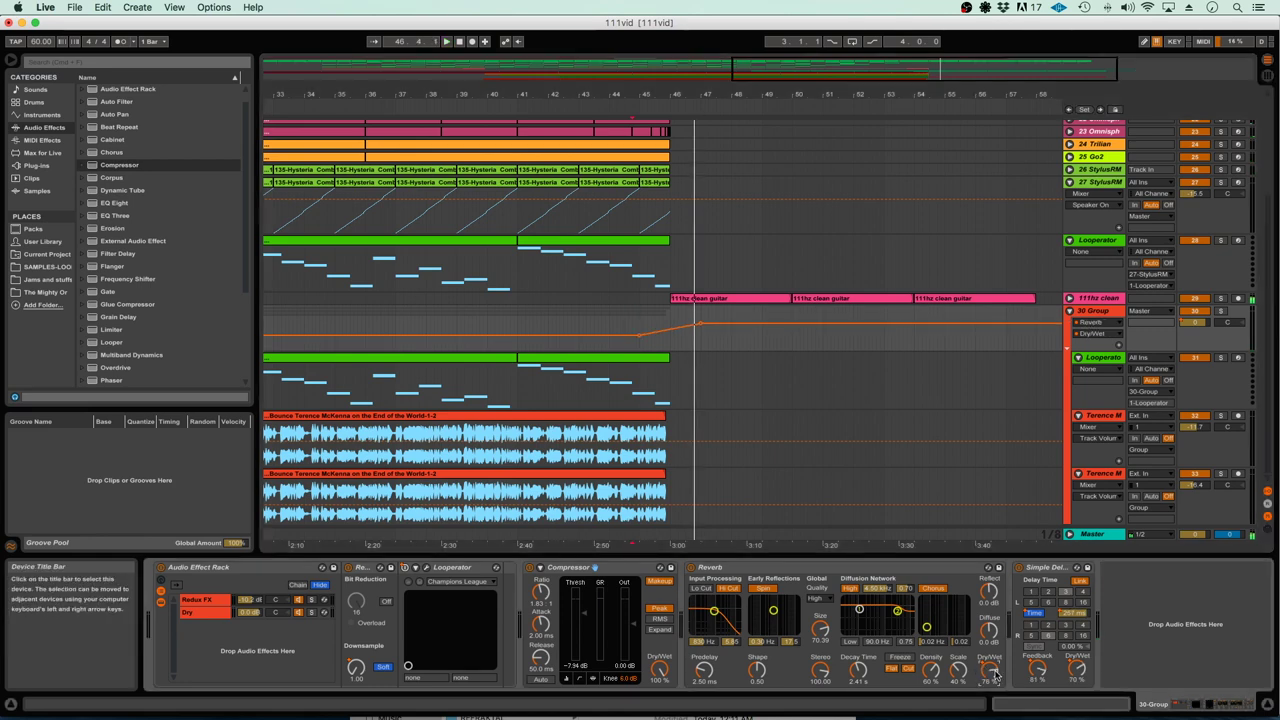
Reshape the Reverb dry/wet automation to ramp from 44% at bar 44 to 100% at bar 47 and hold there
{"action": "key", "text": "space"}
{"action": "left_click_drag", "start_coordinate": [609, 327], "coordinate": [648, 326]}
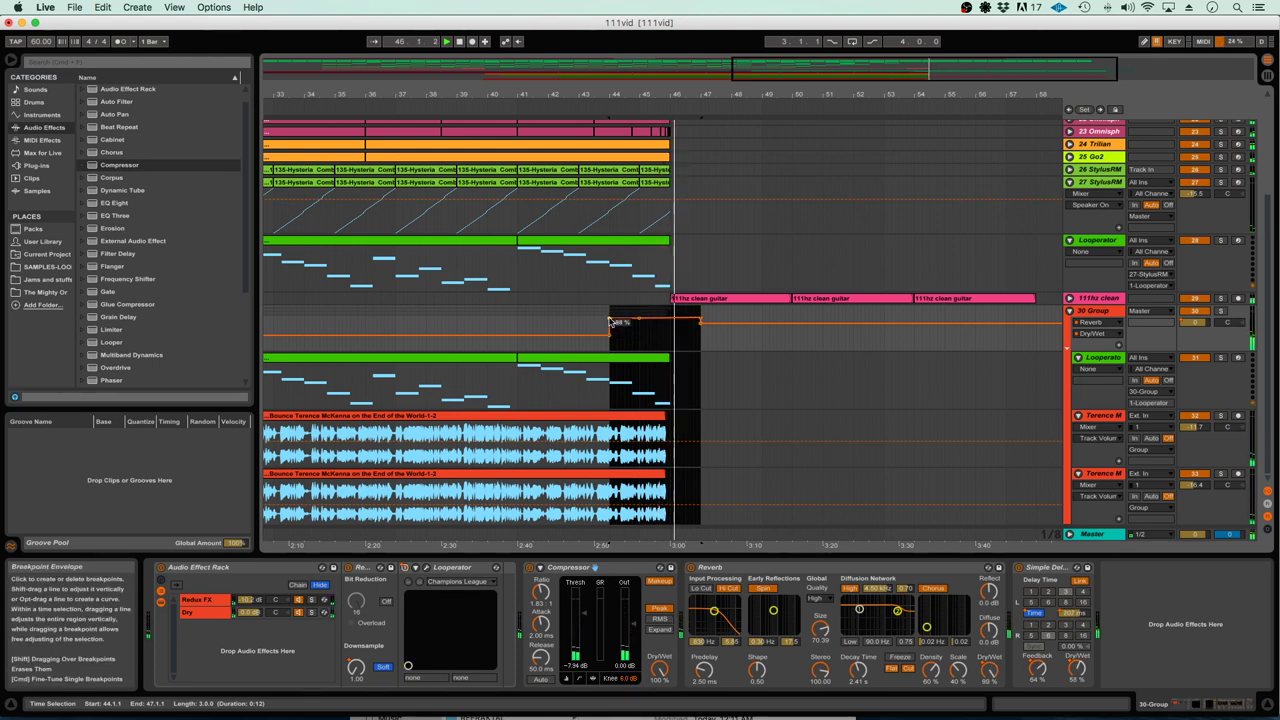
{"action": "key", "text": "super+z"}
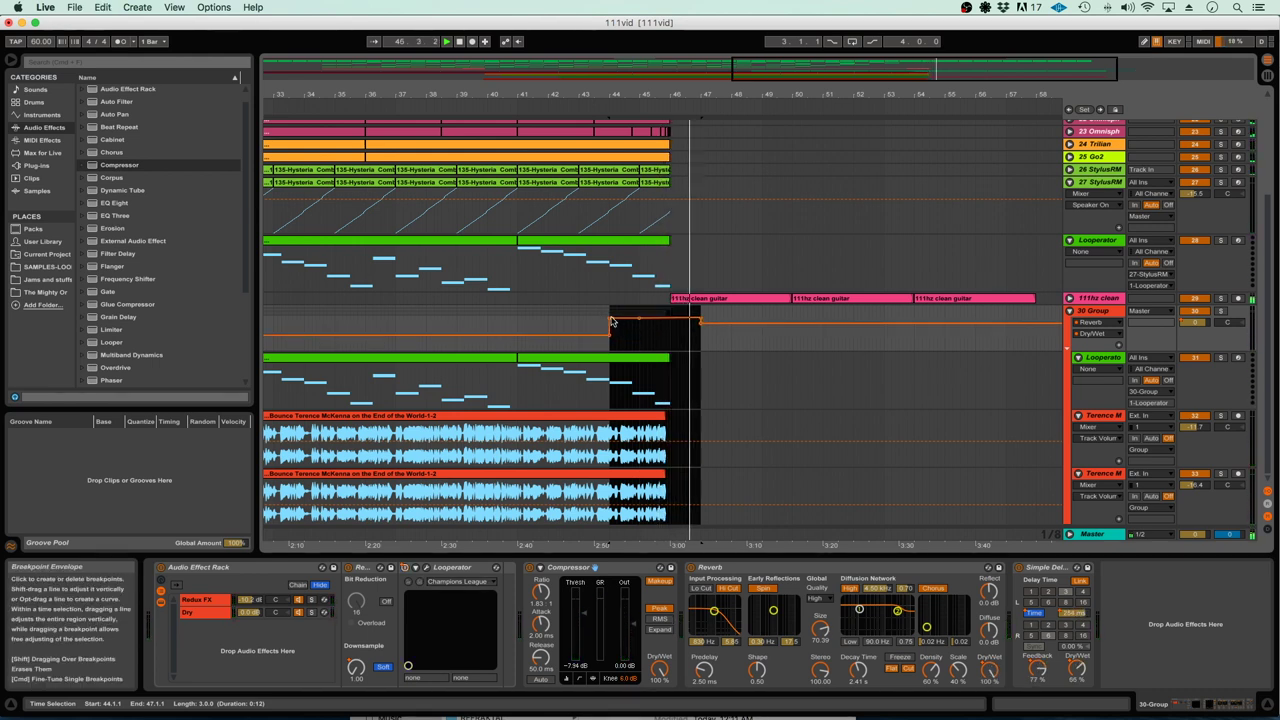
{"action": "left_click", "coordinate": [607, 325]}
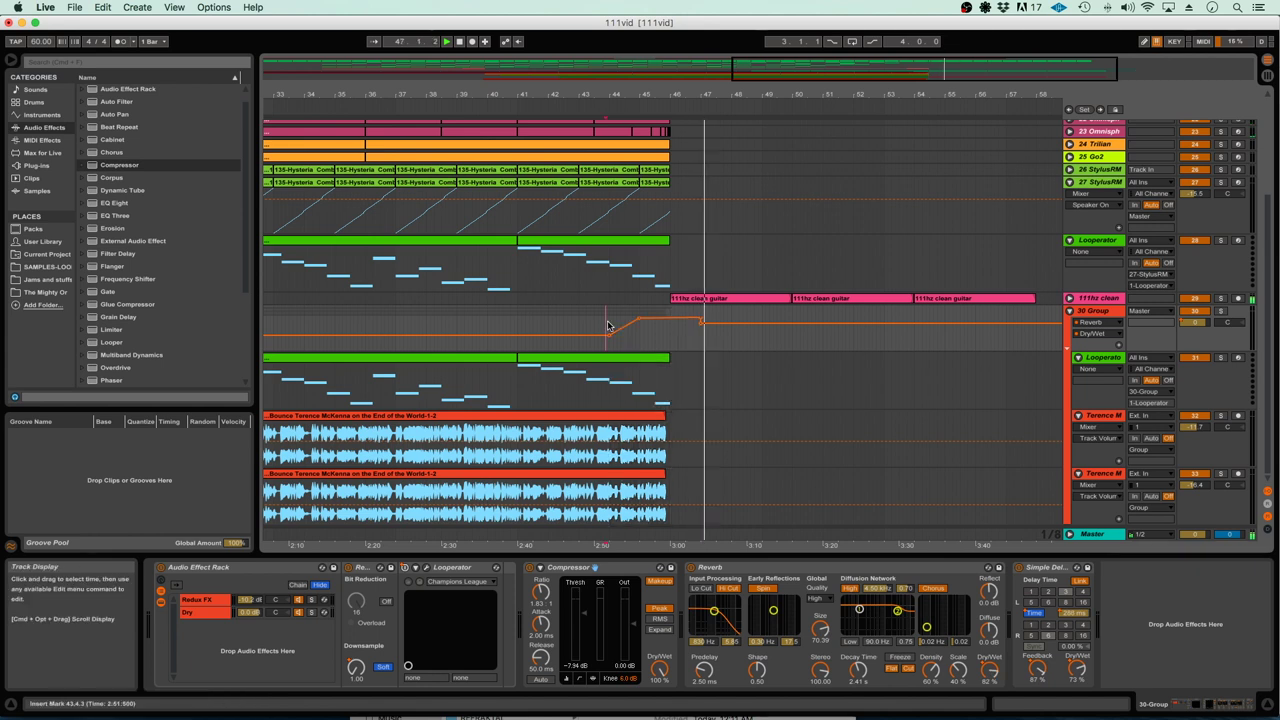
{"action": "key", "text": "space"}
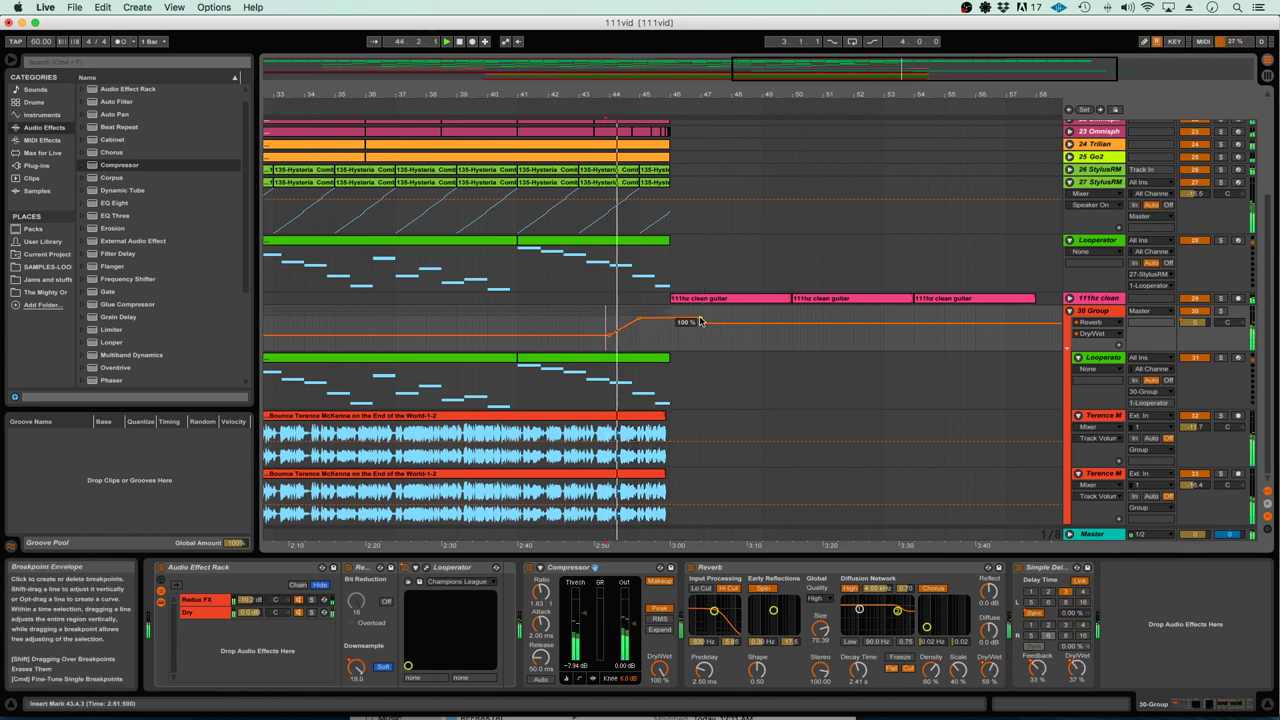
{"action": "left_click", "coordinate": [640, 320]}
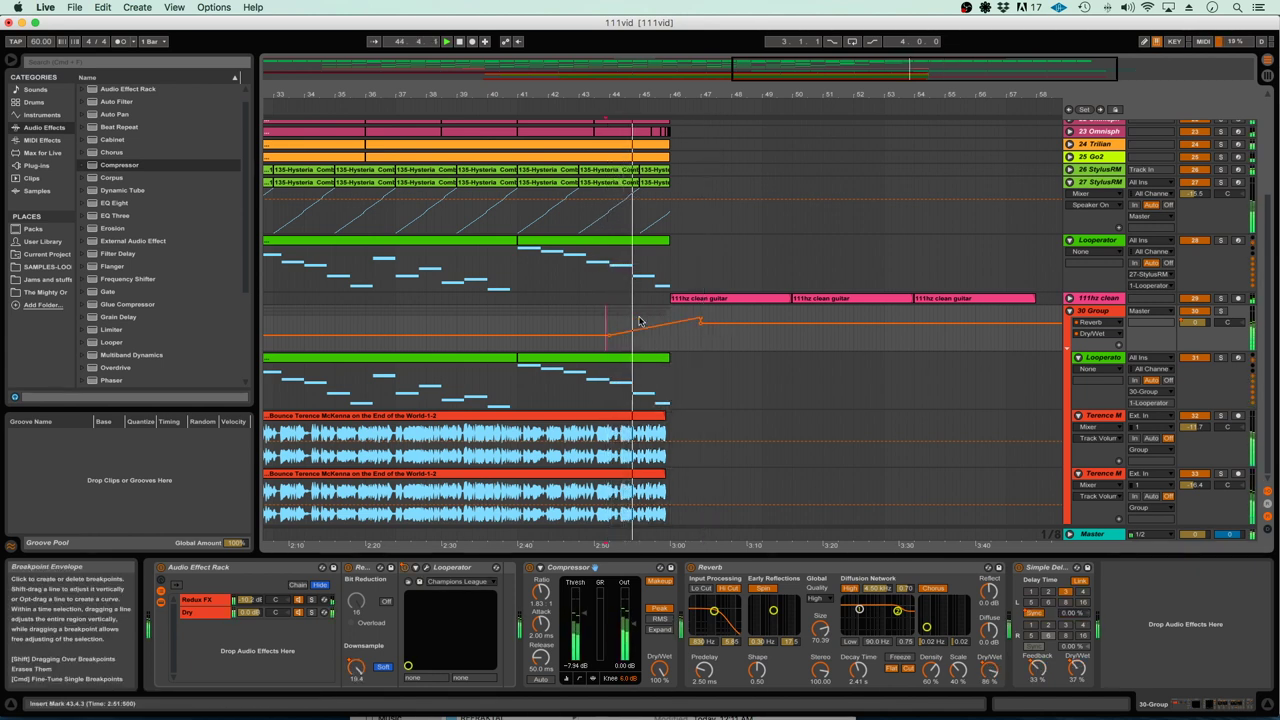
{"action": "left_click", "coordinate": [701, 325]}
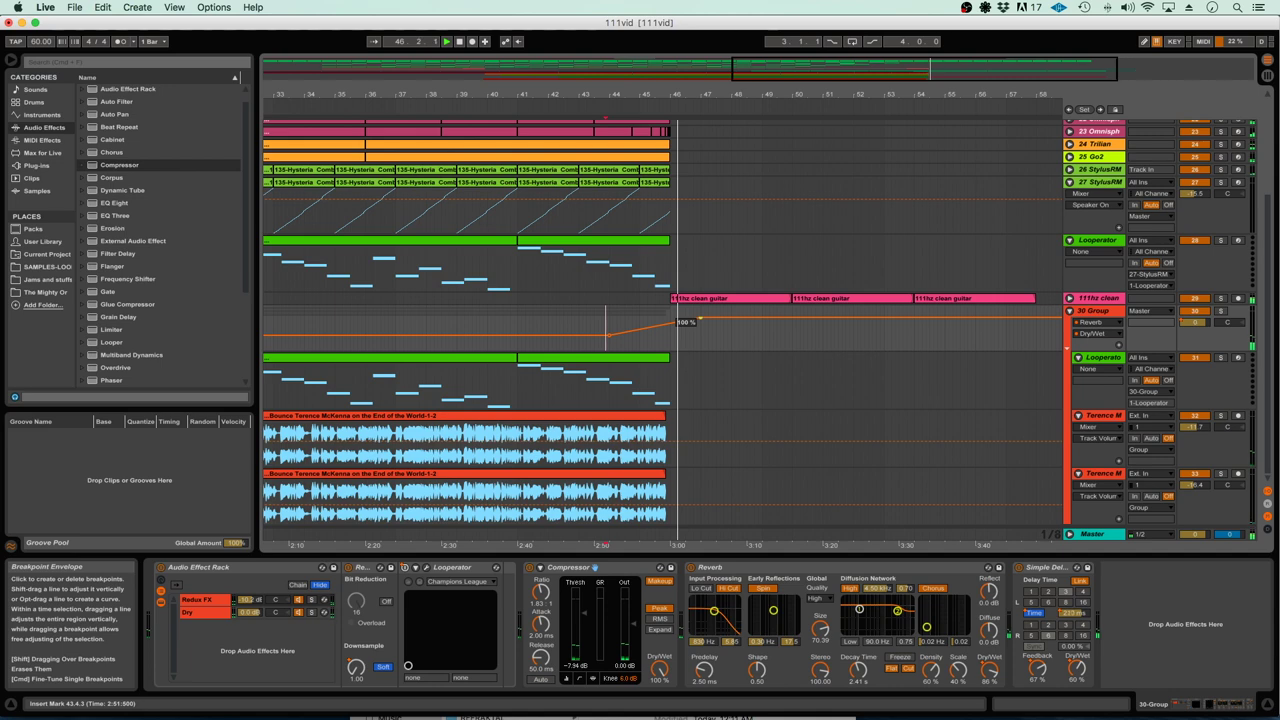
Fold the 30 Group and all other tracks to get a compact overview of the whole arrangement
{"action": "key", "text": "minus"}
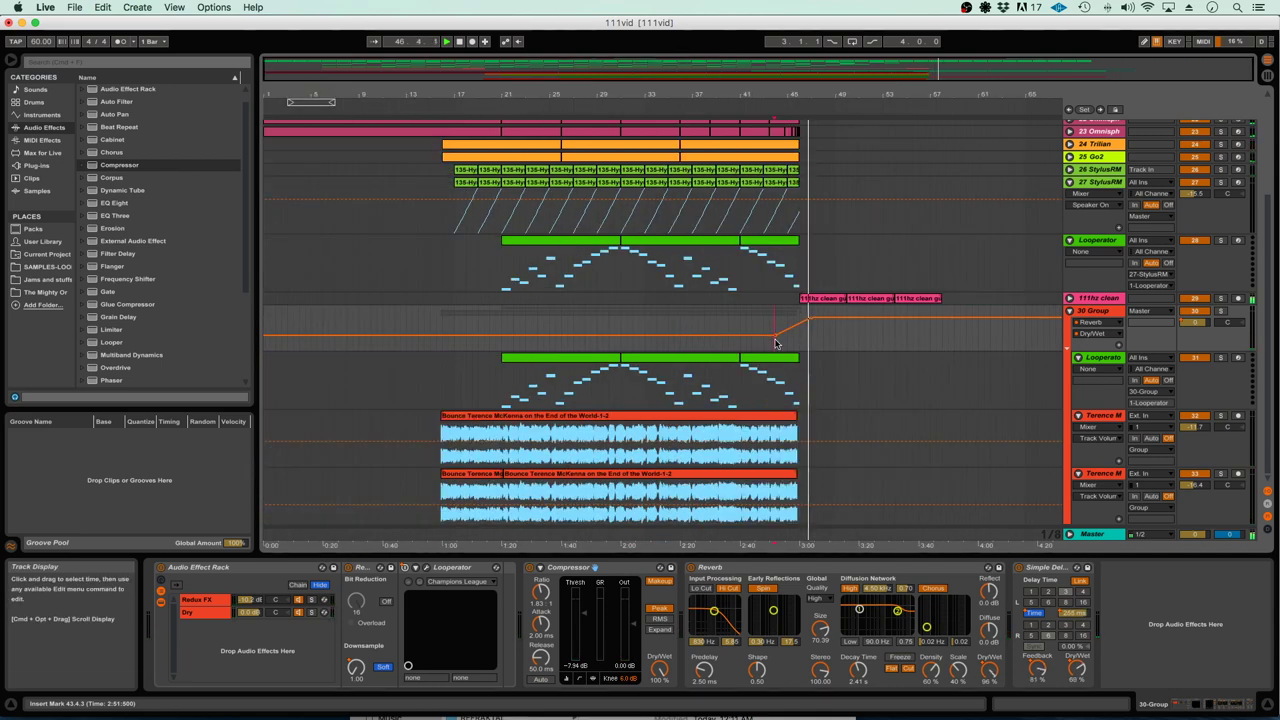
{"action": "left_click", "coordinate": [974, 385]}
{"action": "left_click", "coordinate": [1098, 358]}
{"action": "left_click", "coordinate": [1098, 474], "text": "shift"}
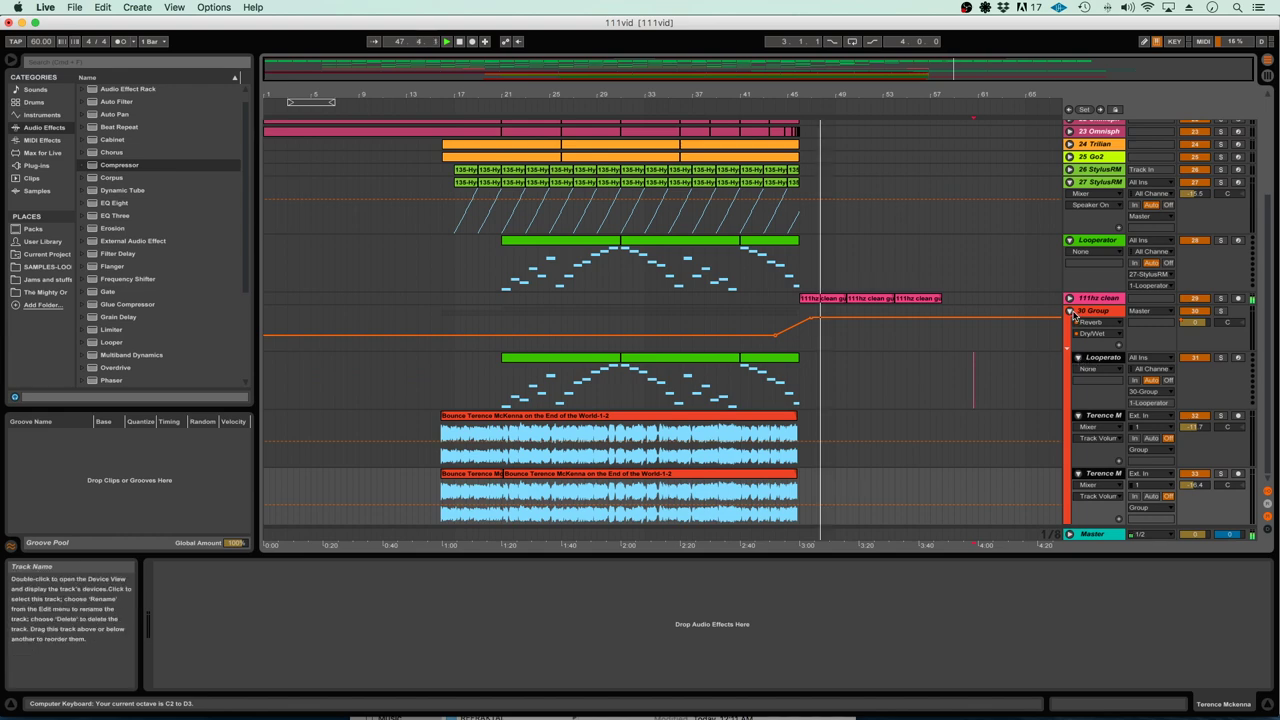
{"action": "left_click", "coordinate": [1089, 311]}
{"action": "key", "text": "super+a"}
{"action": "left_click", "coordinate": [1069, 311]}
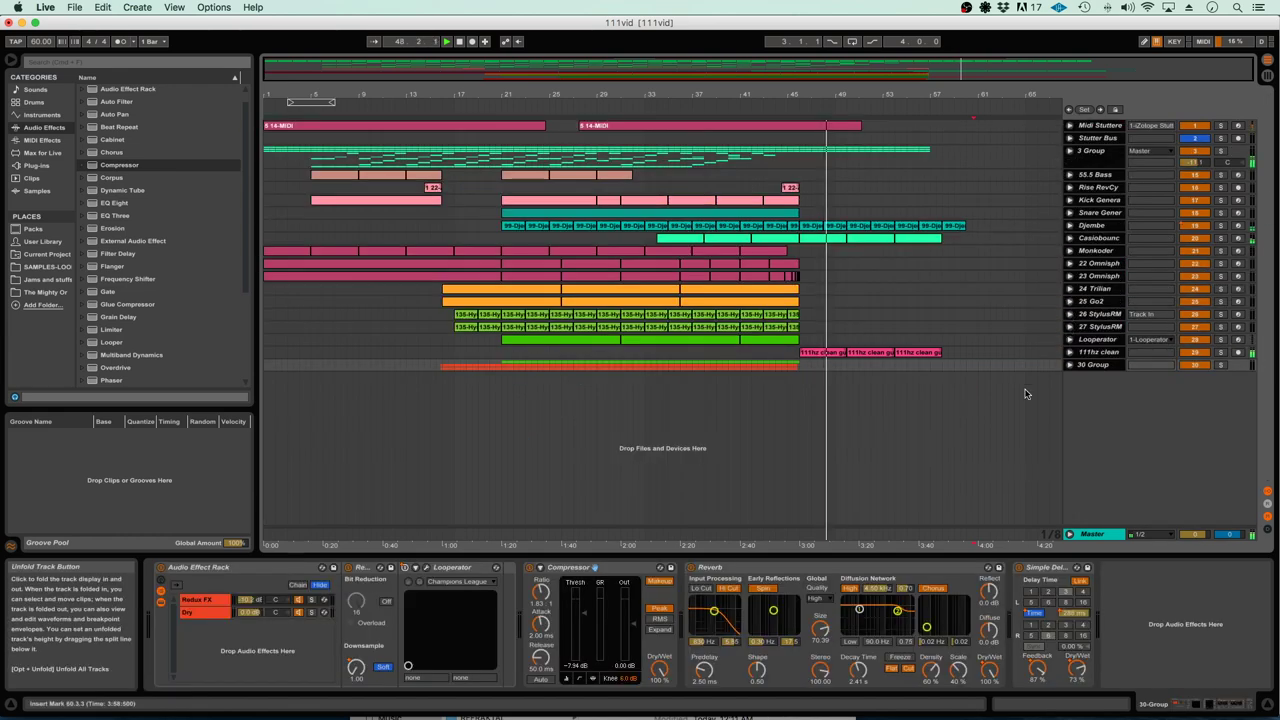
Set the playback start at bar 46 and save the Live set
{"action": "left_click", "coordinate": [988, 402]}
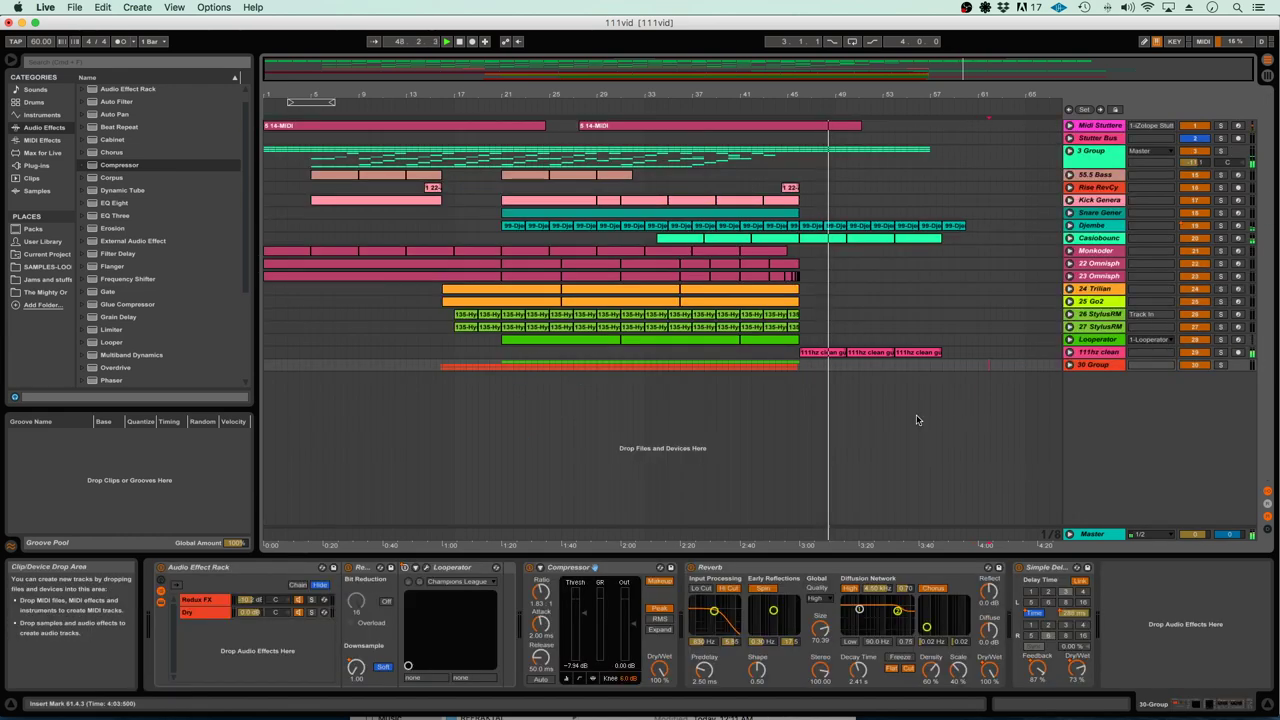
{"action": "left_click", "coordinate": [798, 402]}
{"action": "key", "text": "space"}
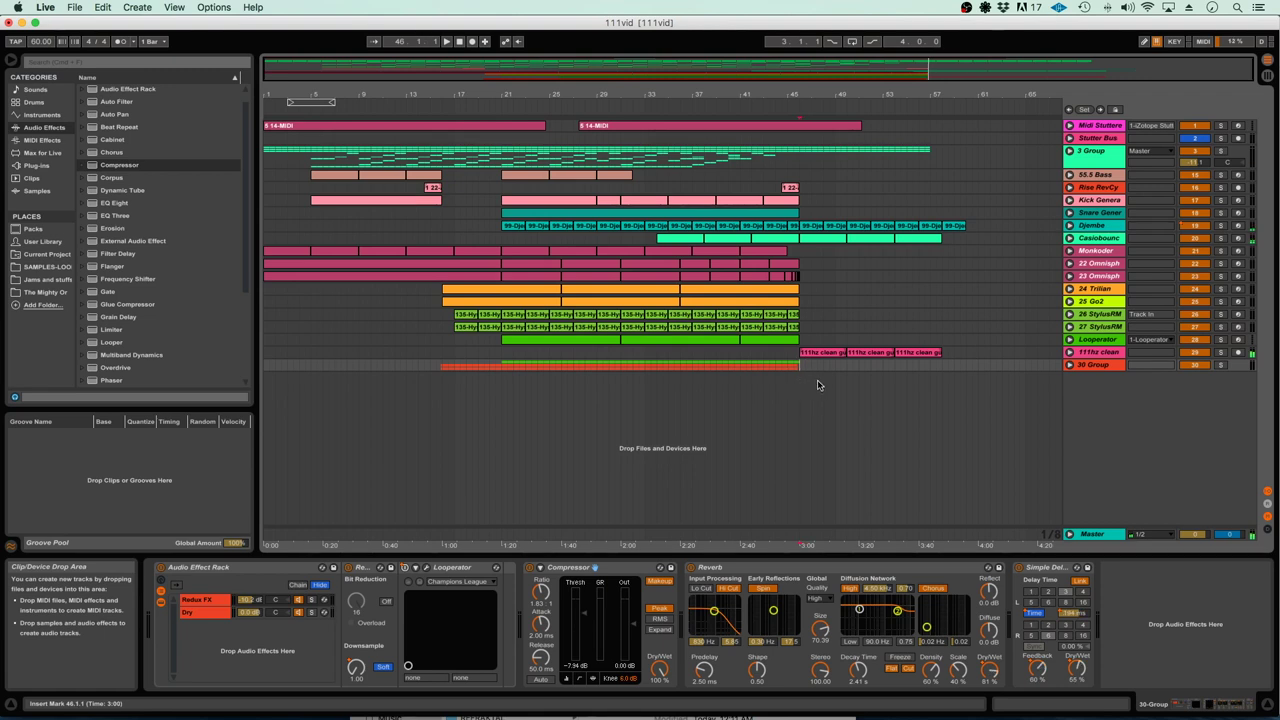
{"action": "key", "text": "super+s"}
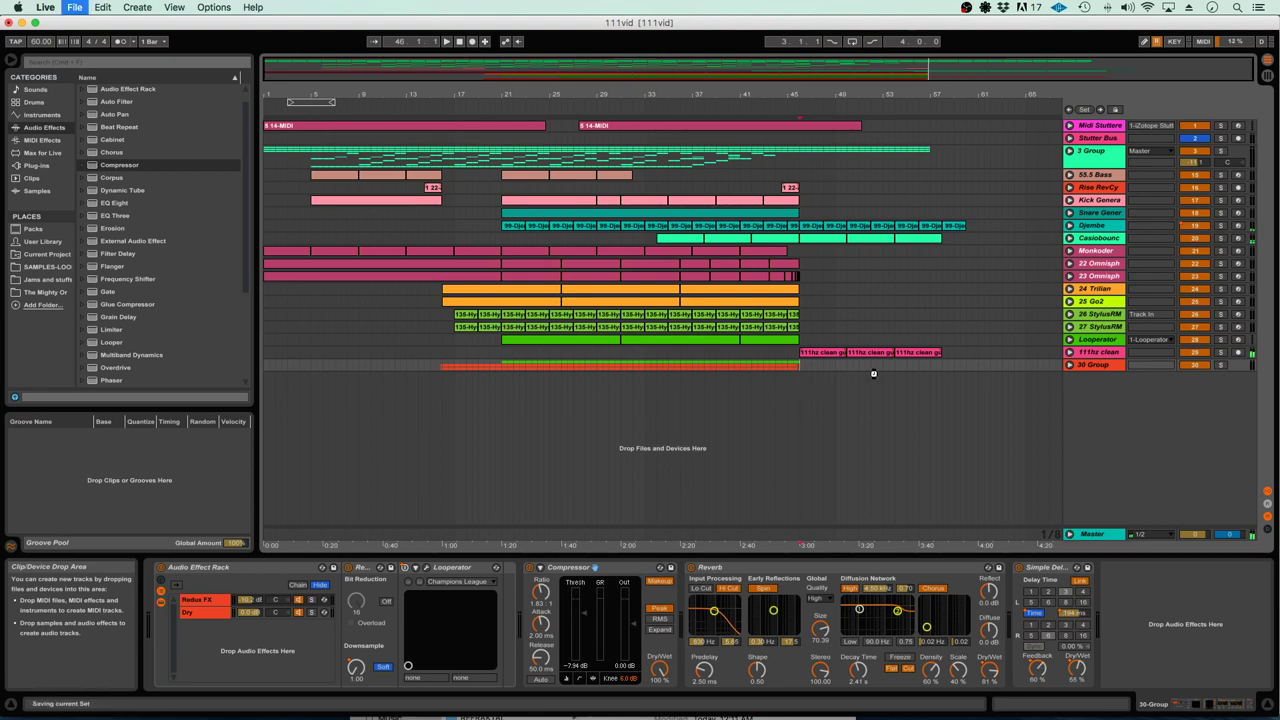